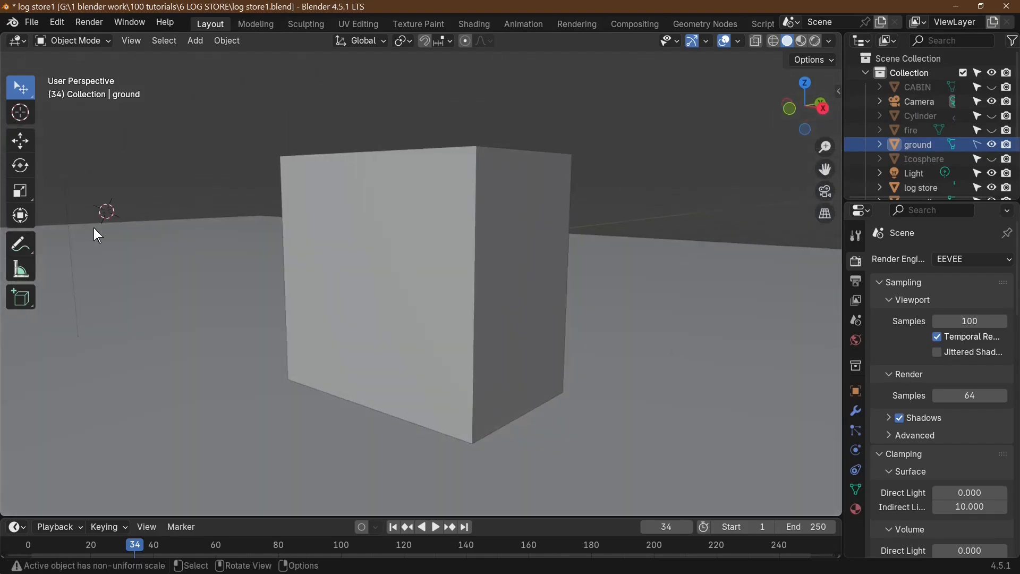
- Duplicate the log store block in place with zero offset
scroll(145, 253, "down", 3)
left_click(425, 314)
scroll(584, 348, "up", 2)
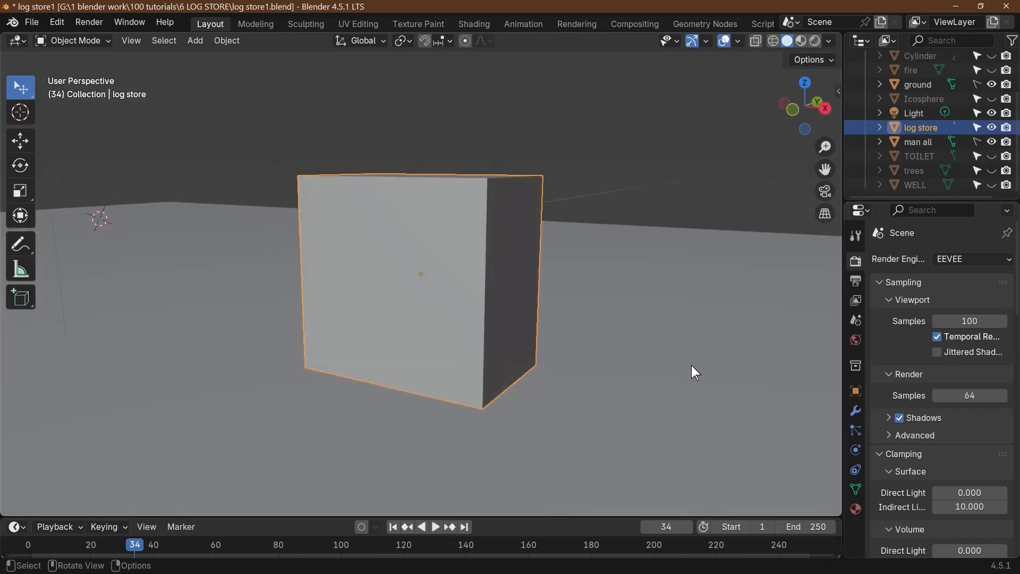
scroll(674, 349, "up", 3)
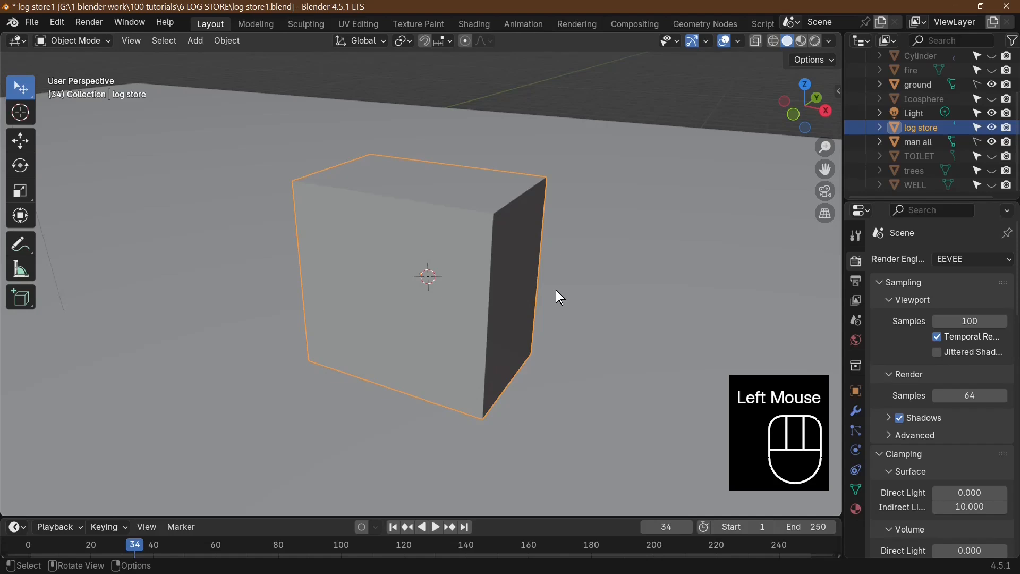
key("shift+d")
left_click(557, 290)
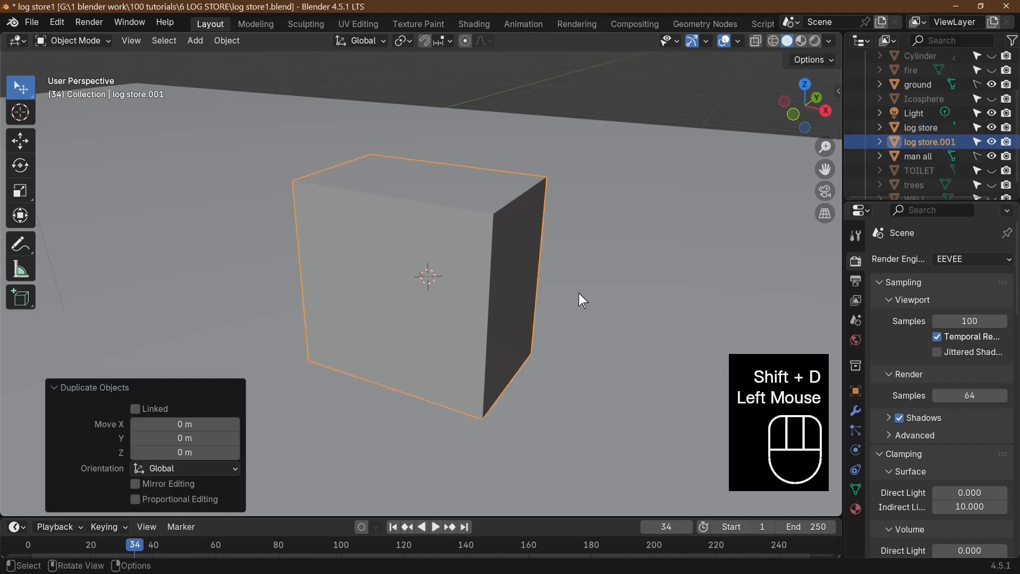
- Scale the duplicated block uniformly to about 0.958 in the top view
middle_click_drag(589, 294, 576, 324)
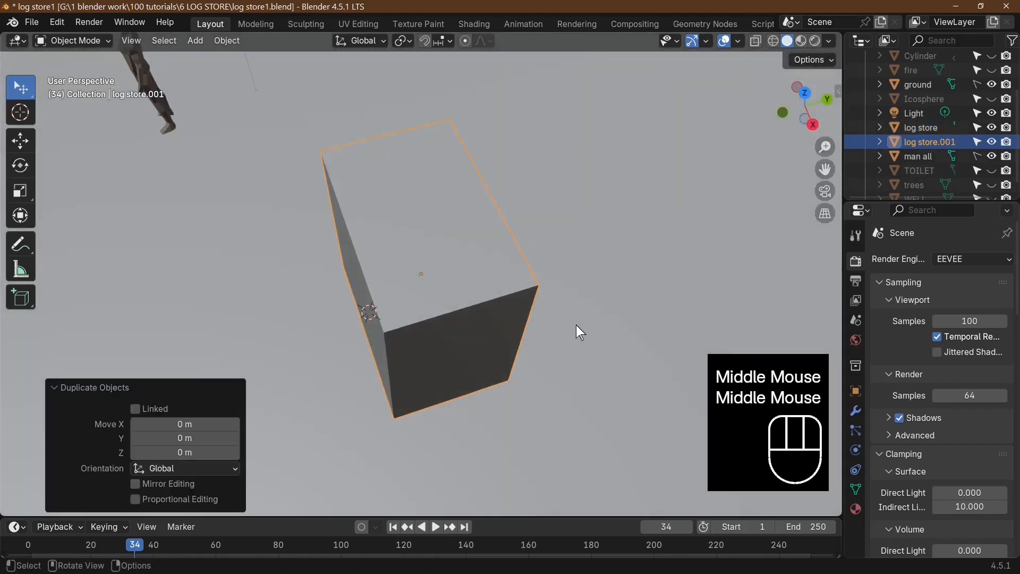
key("KP_7")
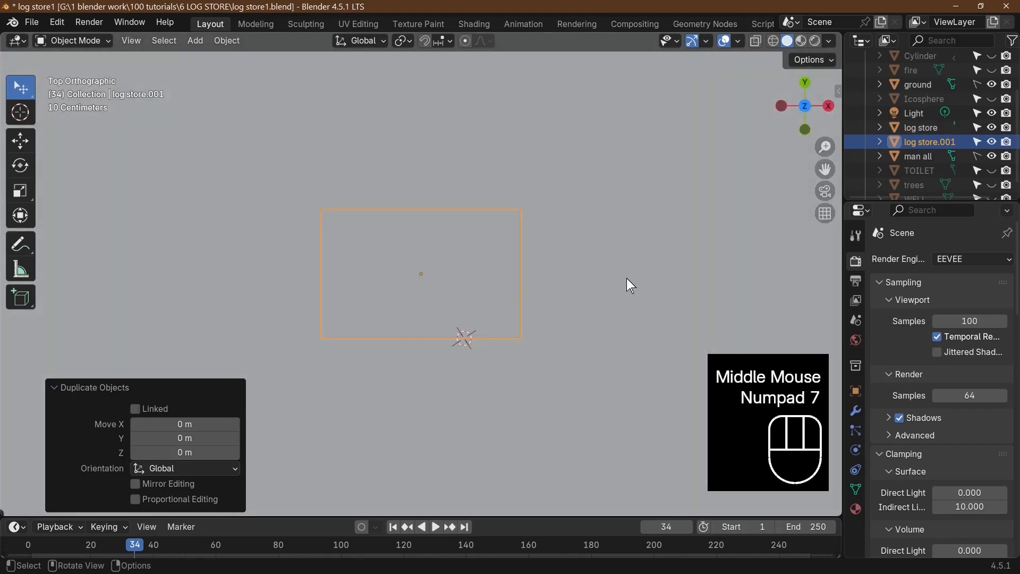
key("s")
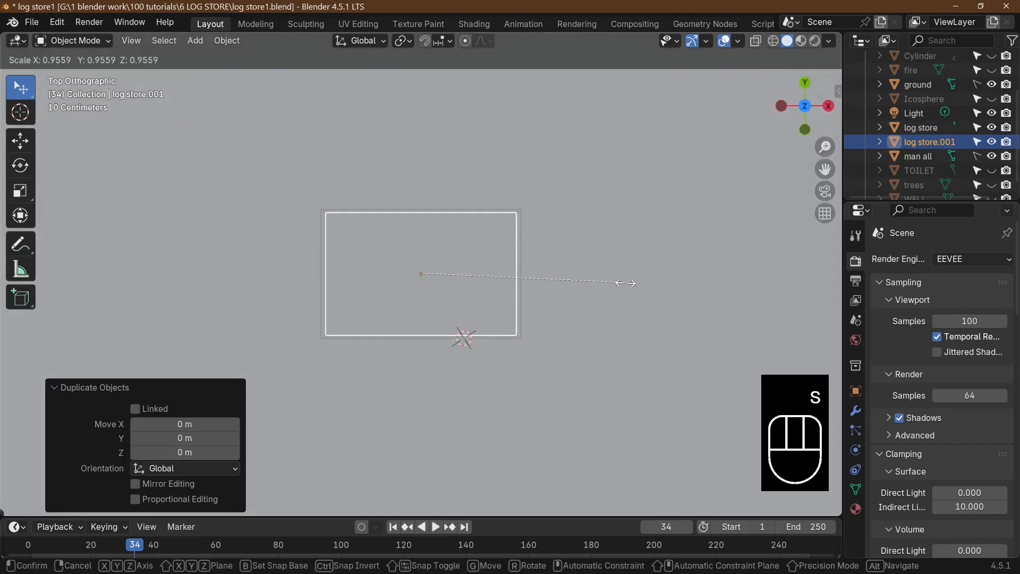
left_click(626, 283)
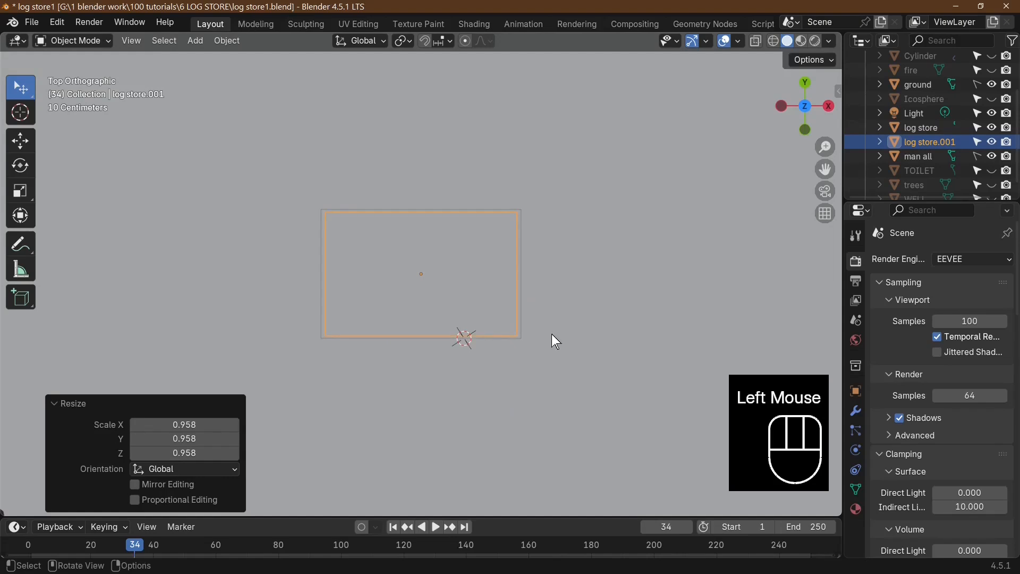
- Shift the smaller duplicate slightly along the Y axis toward the front of the original block
scroll(553, 337, "up", 2)
middle_click_drag(553, 337, 521, 400, "shift")
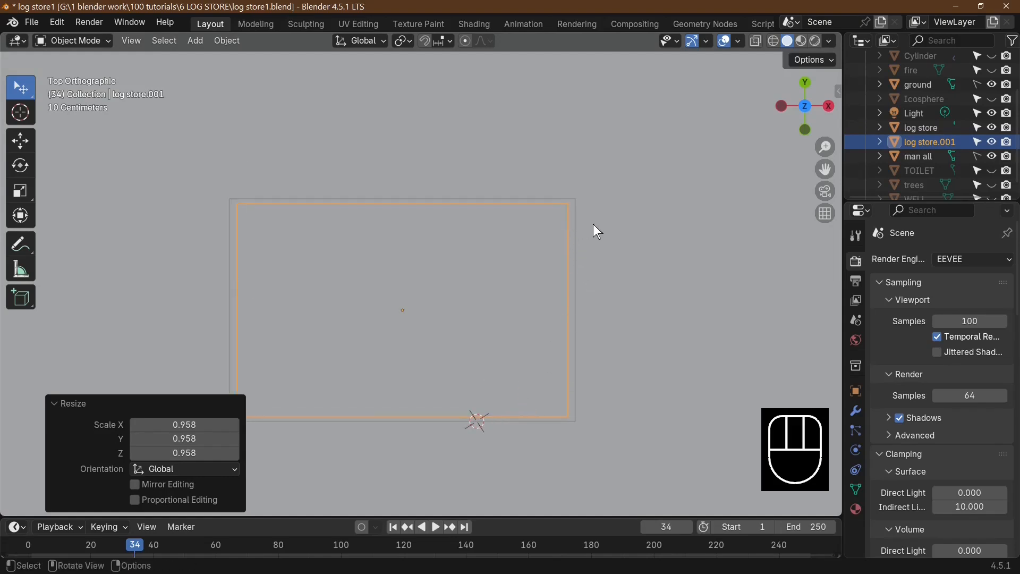
key("g")
left_click(574, 237)
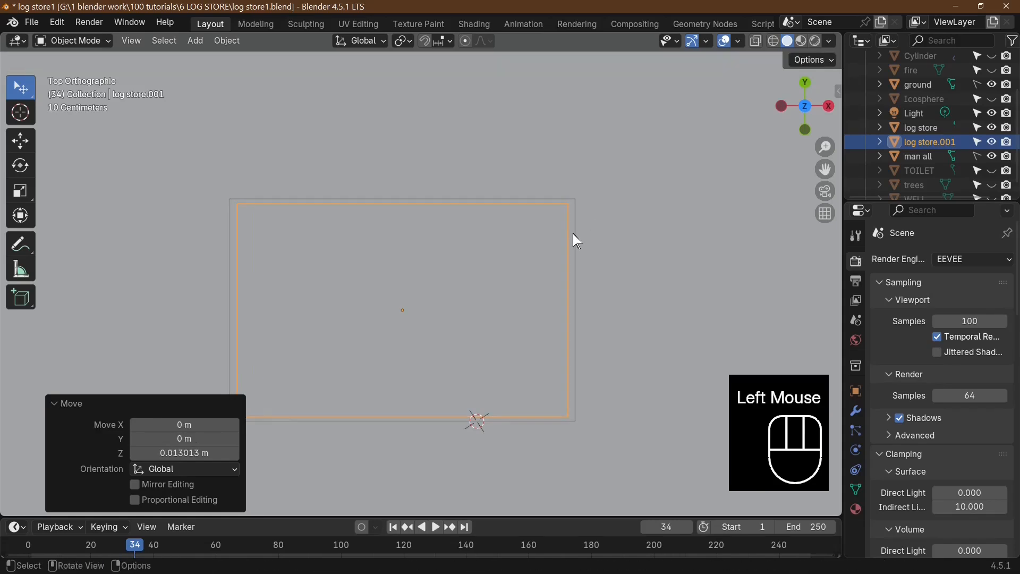
key("g")
key("y")
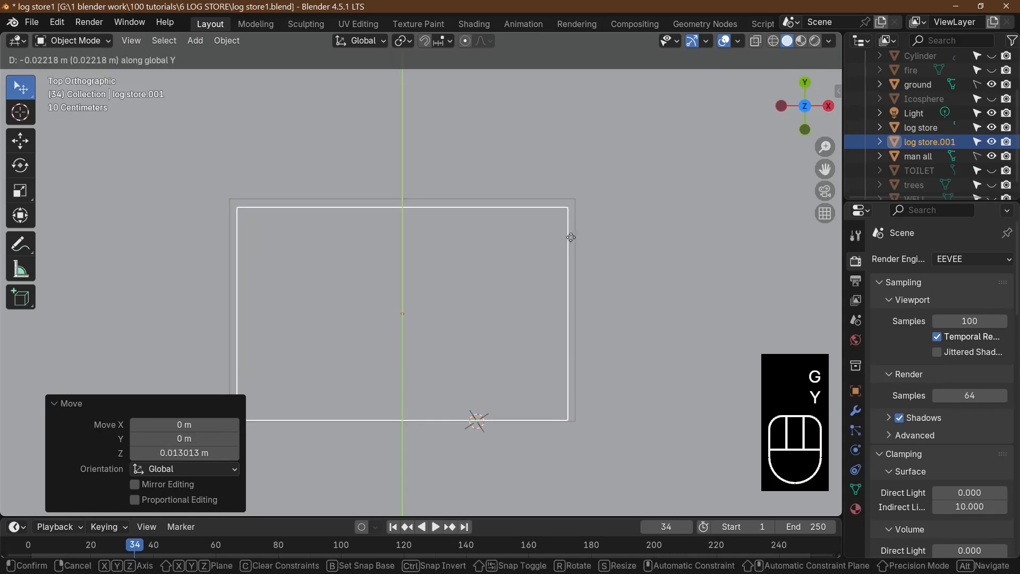
left_click(555, 246)
- Raise the original log store block a little along the Z axis
middle_click_drag(614, 324, 576, 196)
scroll(576, 223, "down", 2)
left_click(554, 351)
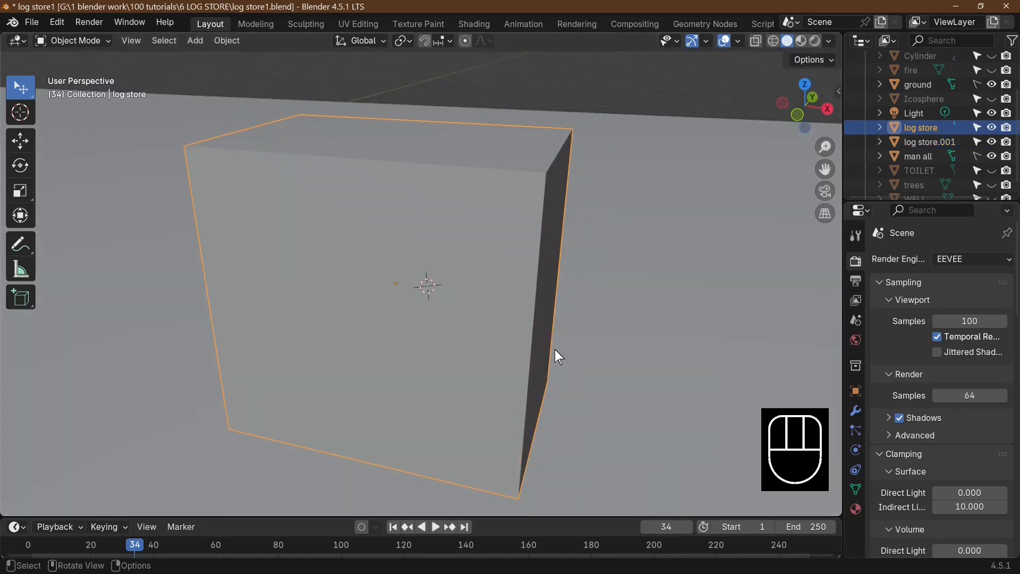
key("g")
key("z")
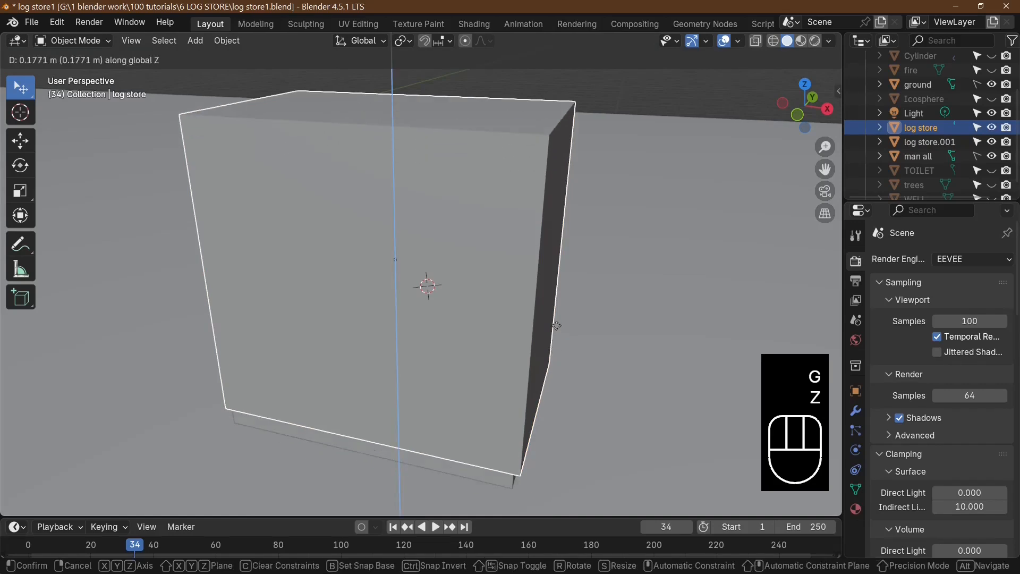
left_click(504, 442)
- Raise the inner duplicate about 0.51 m along the Z axis so it protrudes above the original block
left_click(473, 473)
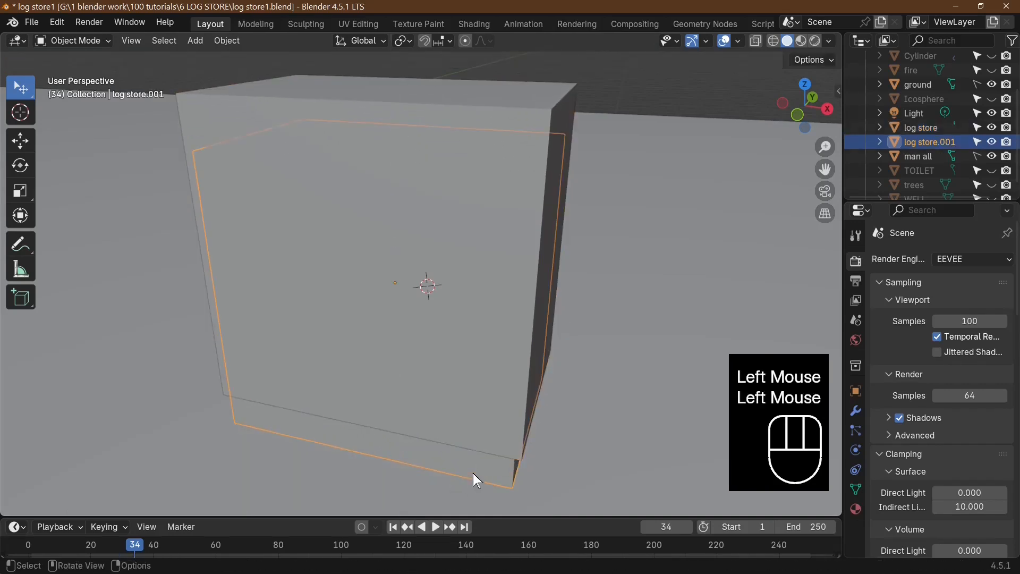
key("g")
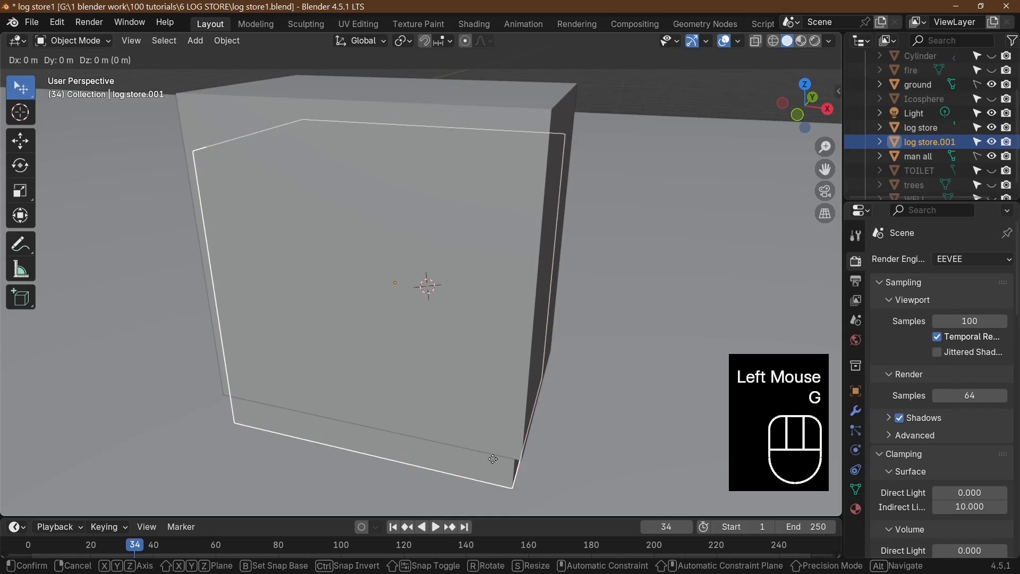
key("z")
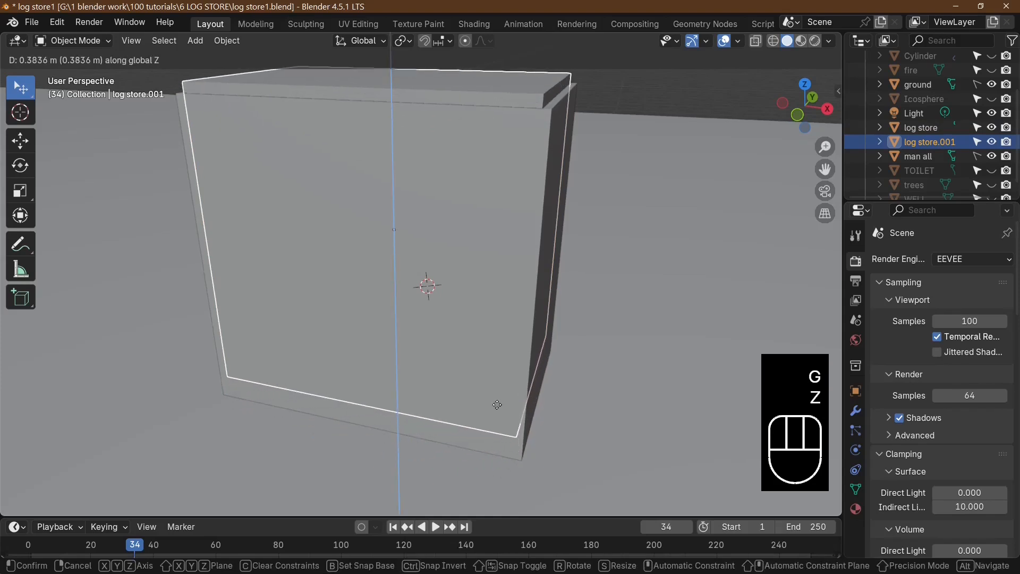
left_click(498, 387)
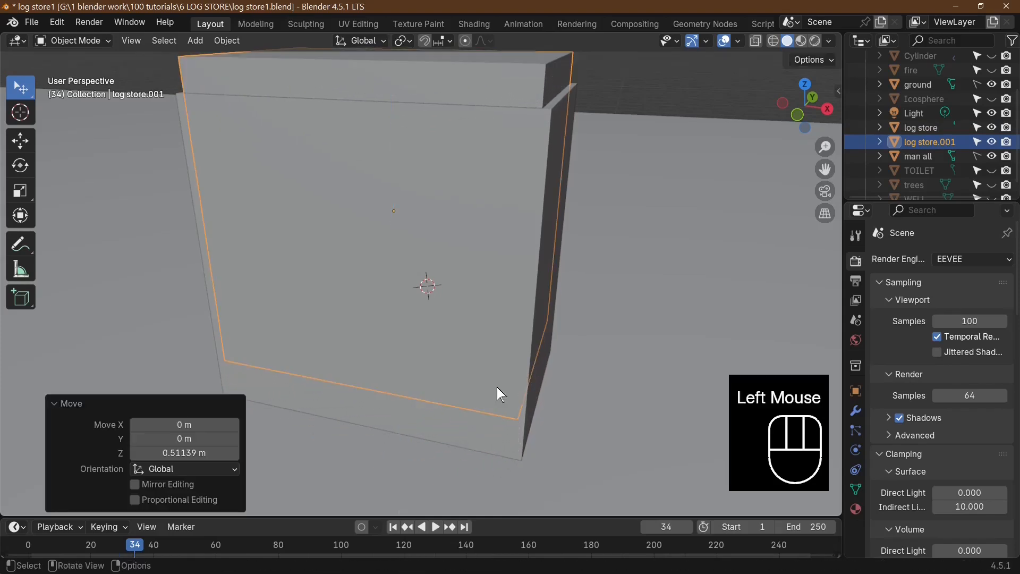
- Stretch the inner duplicate along the Y axis beyond the original's depth and apply its rotation and scale
middle_click_drag(649, 405, 581, 425)
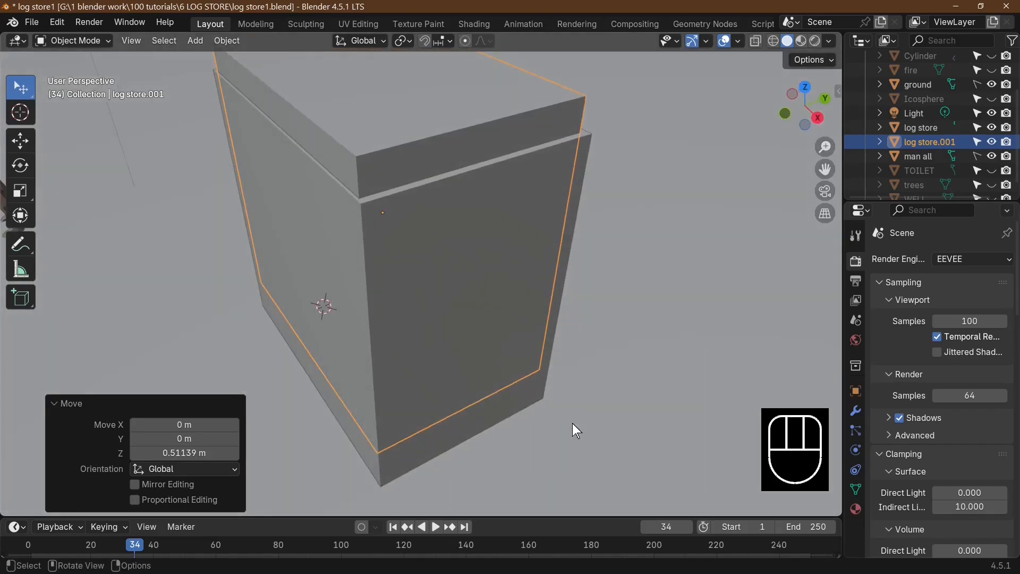
key("s")
key("y")
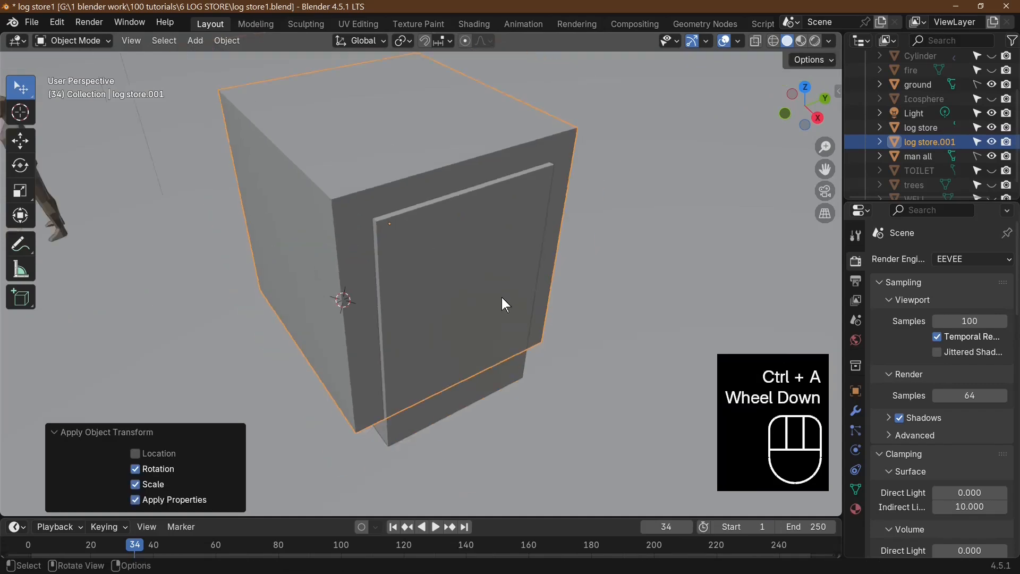
- Move the inner duplicate along the Y axis in the top view so it extends out of the original's front
key("KP_7")
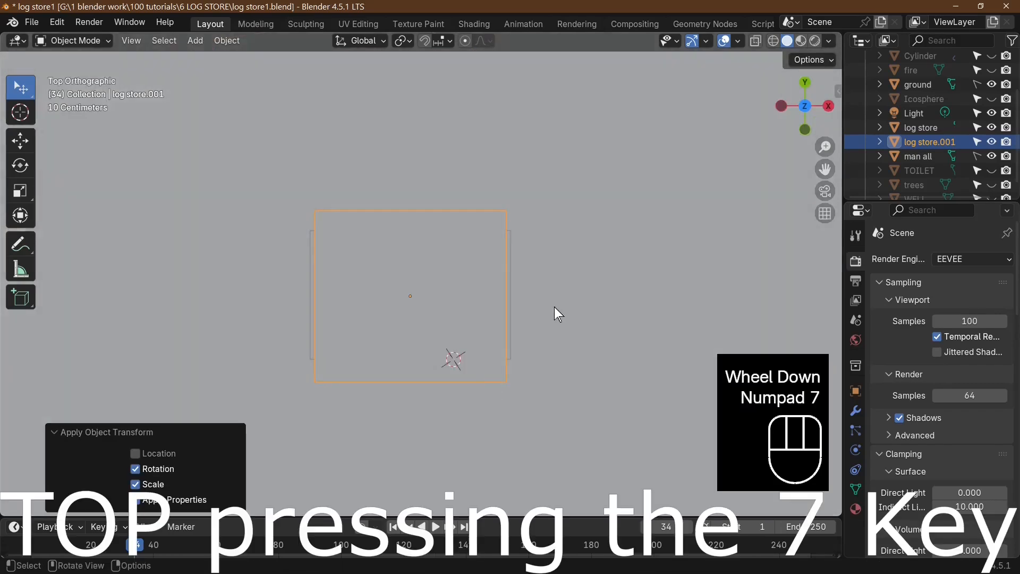
key("g")
key("z")
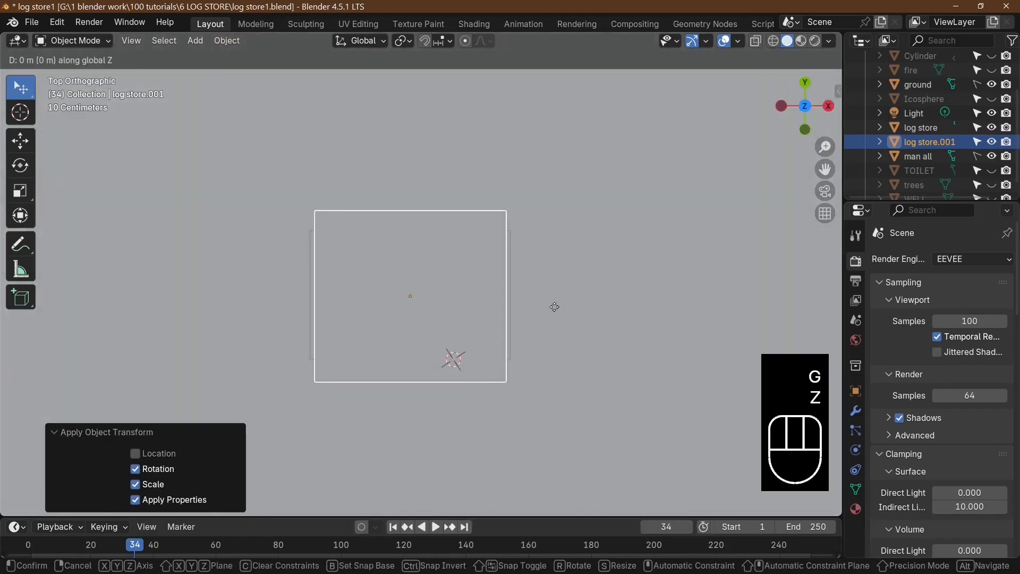
key("y")
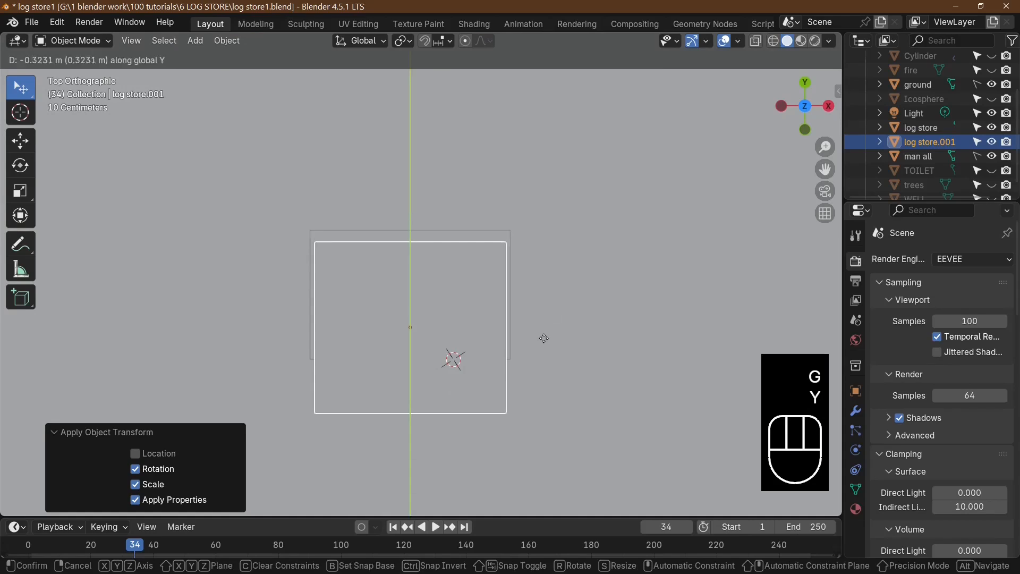
- Add eight evenly spaced horizontal loop cuts around the original log store block in Edit Mode
left_click(461, 311)
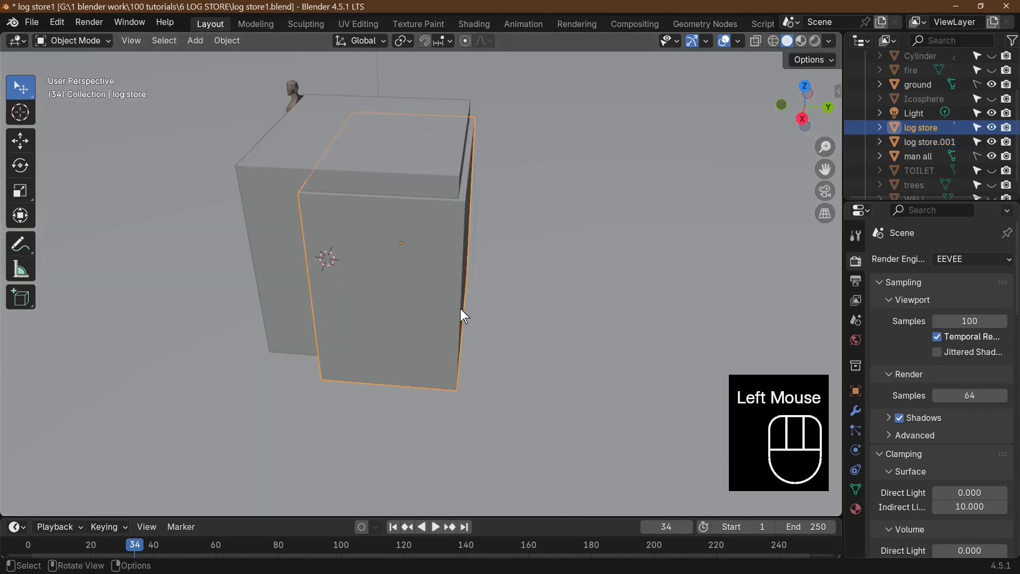
key("Tab")
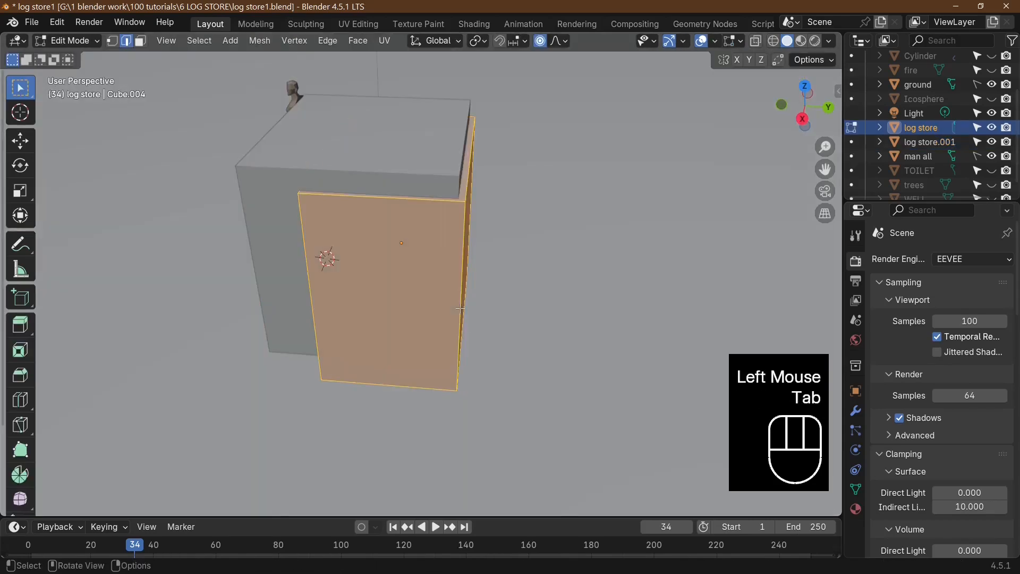
left_click(460, 309)
key("ctrl+r")
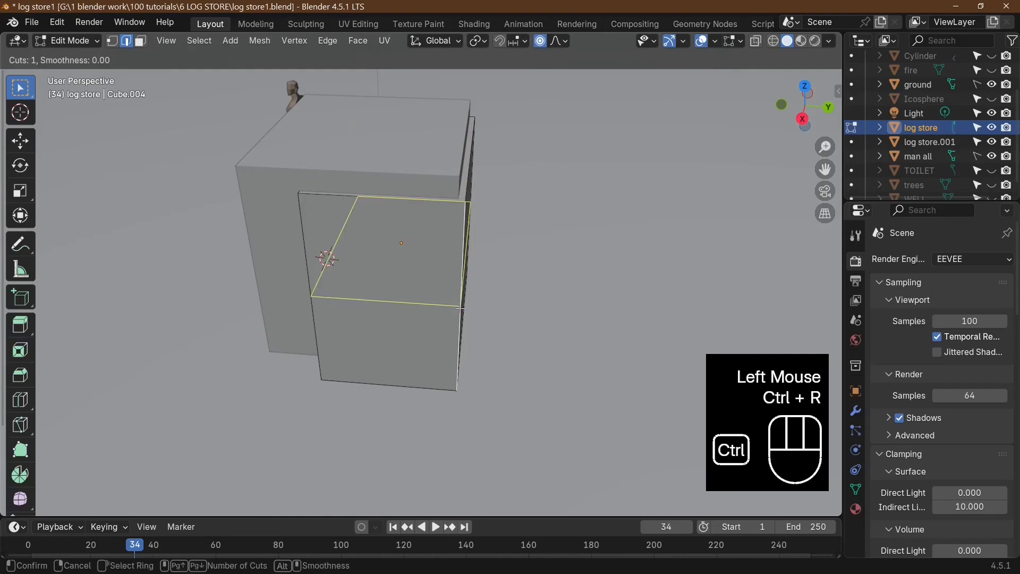
scroll(460, 308, "up", 7)
left_click(460, 308)
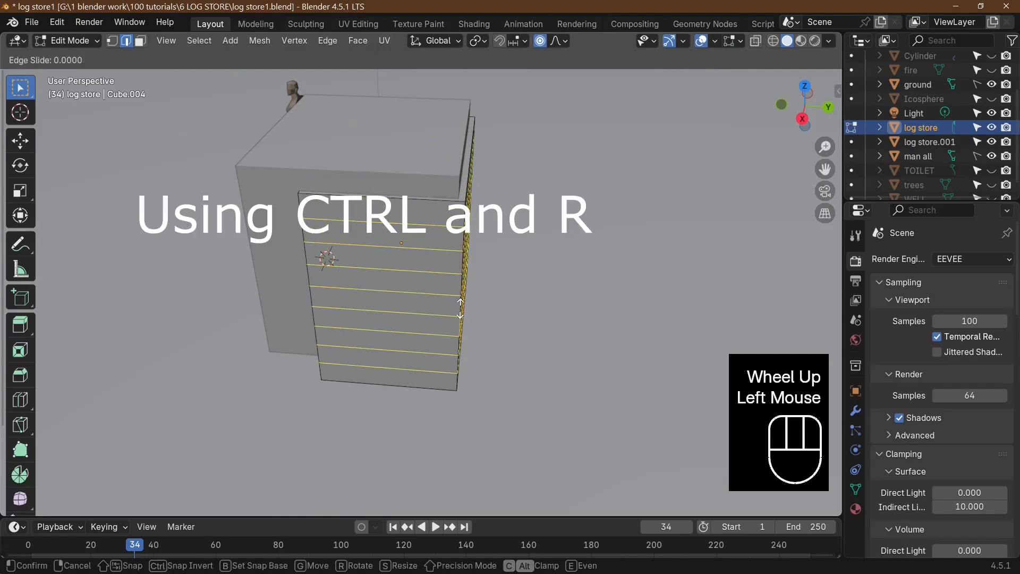
left_click(455, 308)
- Add evenly spaced vertical loop cuts across the side face of the log store block without sliding them
left_click(387, 312)
key("ctrl+r")
scroll(387, 311, "up", 5)
left_click(387, 311)
left_click(529, 342)
- Add eight evenly spaced vertical loop cuts across the back of the log store block, then return to Object Mode
middle_click_drag(529, 341, 436, 291)
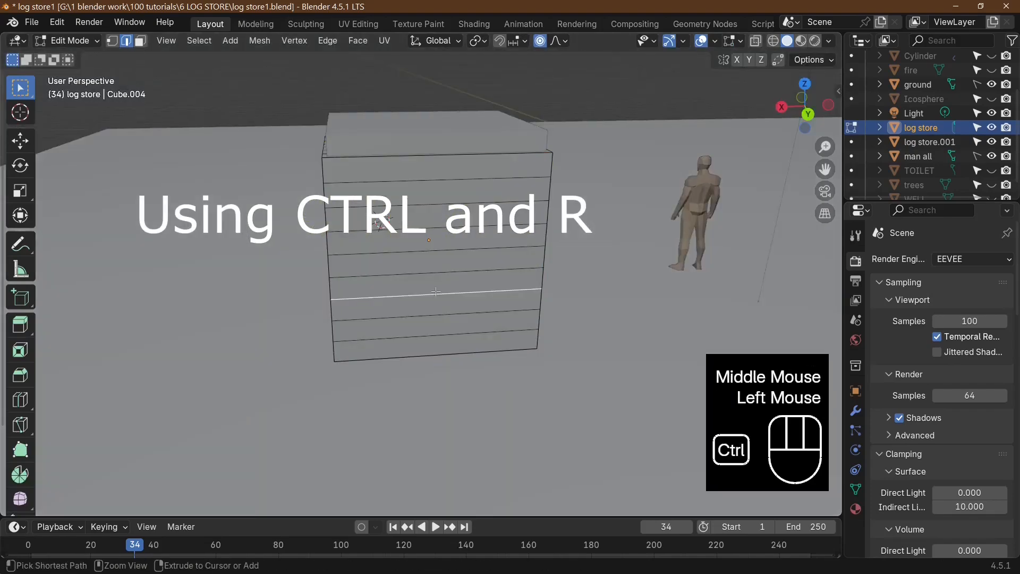
key("ctrl+r")
scroll(436, 291, "up", 2)
left_click(436, 292)
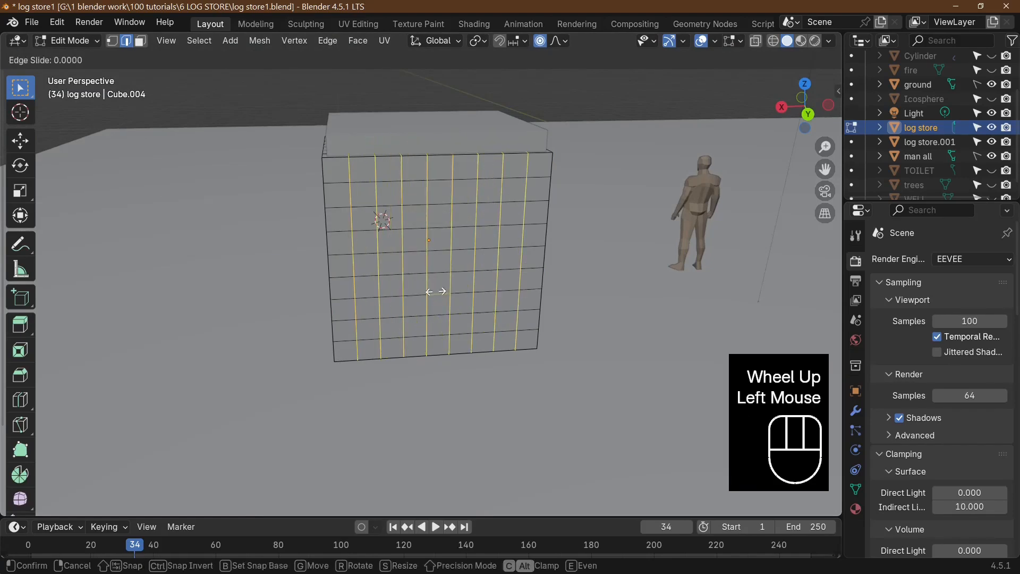
left_click(440, 292)
middle_click_drag(439, 291, 493, 295)
key("Tab")
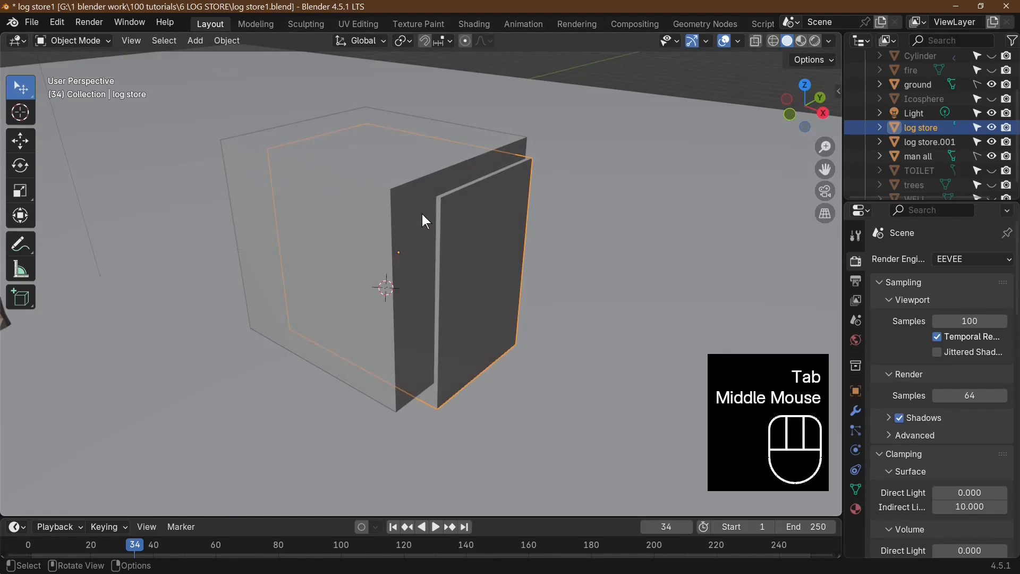
- Examine how the inner duplicate overlaps the original log store block in perspective and from above
left_click(480, 213)
key("Tab")
key("Tab")
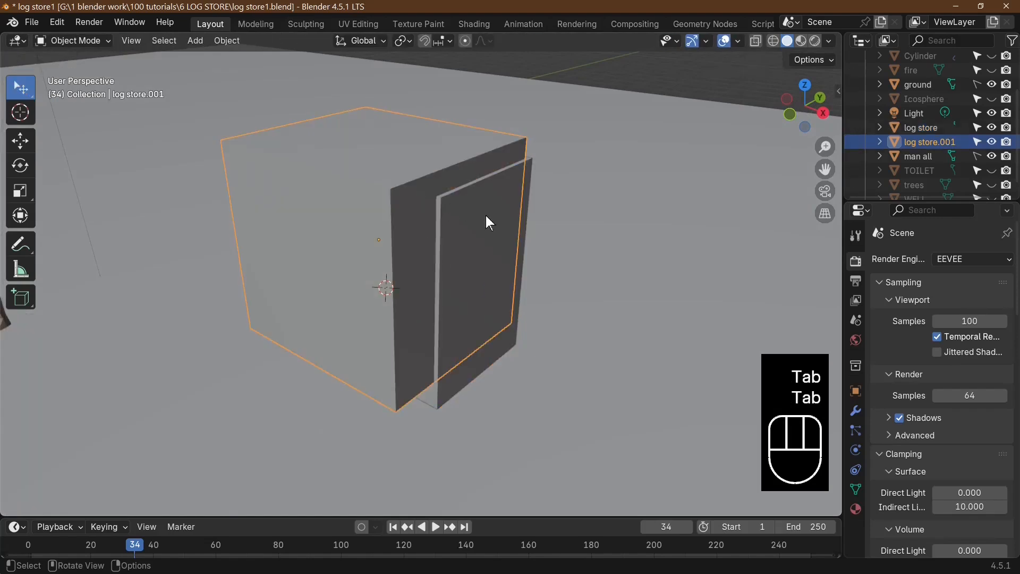
left_click(486, 216)
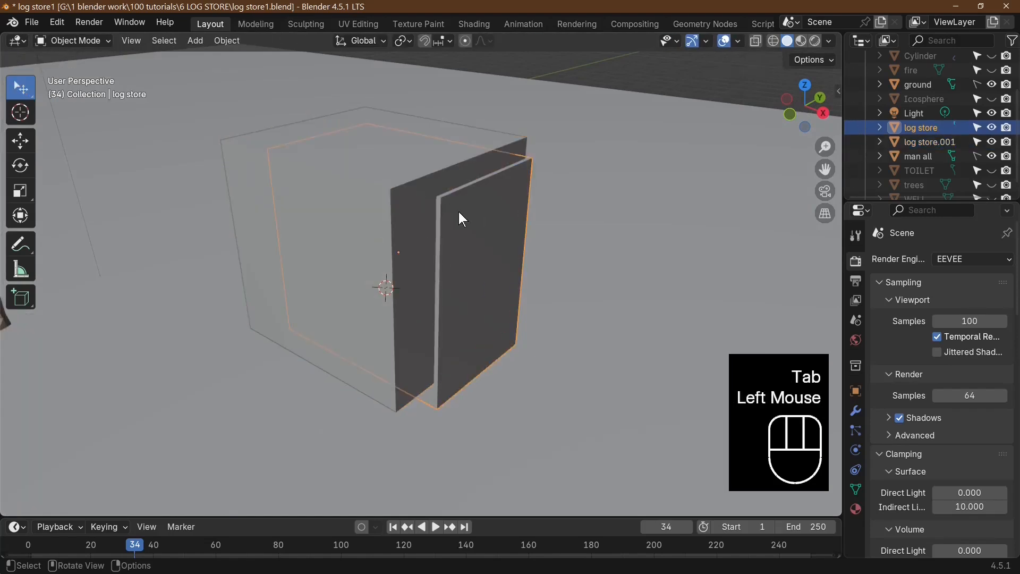
middle_click_drag(631, 257, 588, 360)
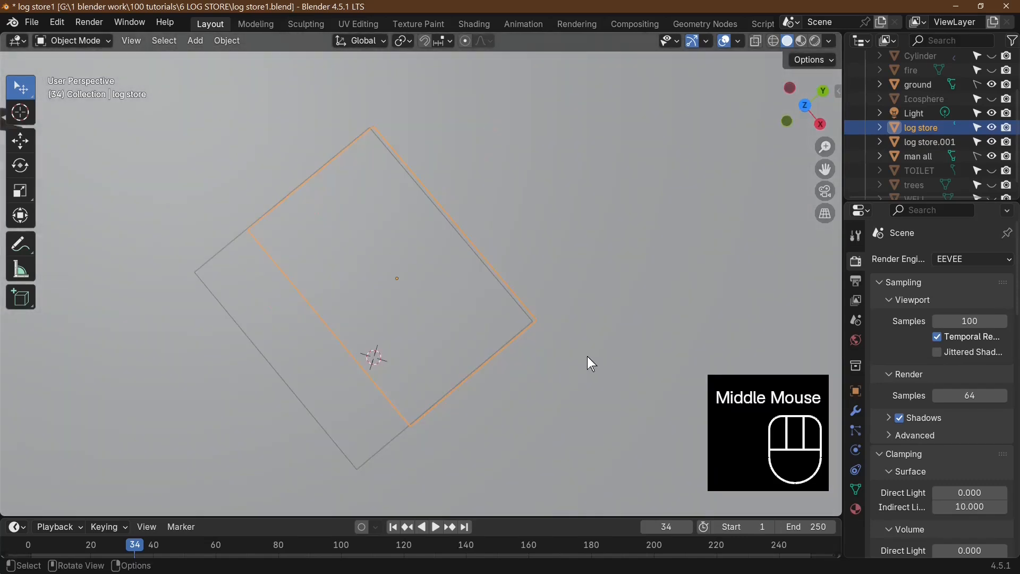
key("KP_7")
left_click(456, 407)
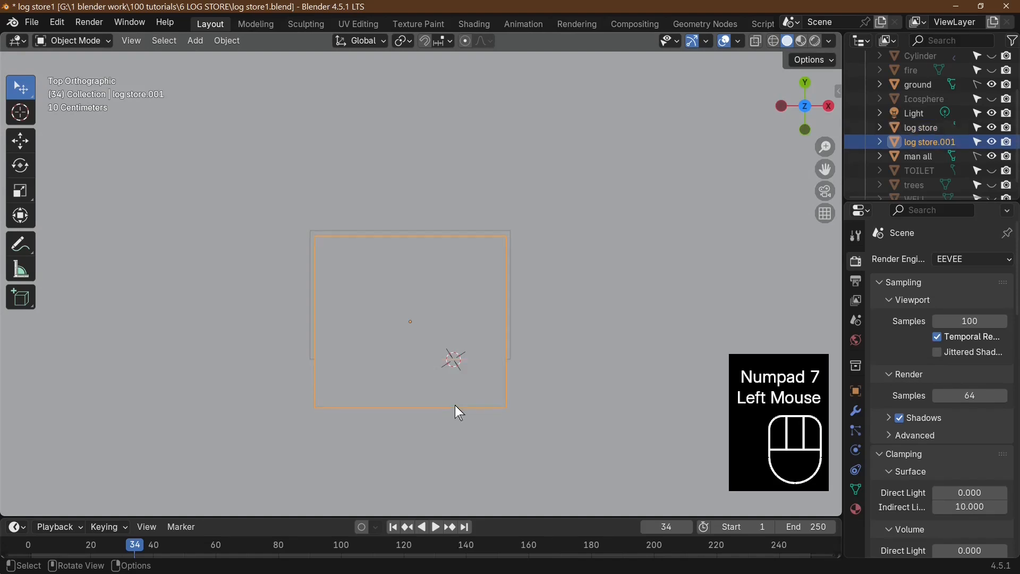
left_click(515, 260)
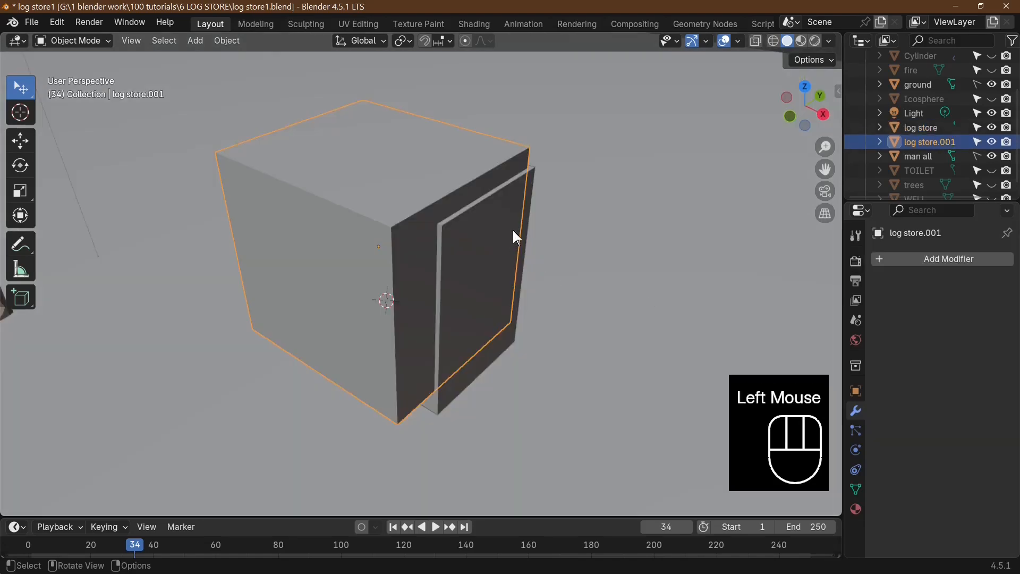
- Add a Boolean Difference modifier to the original log store with the duplicate block as cutter, and apply it
left_click(517, 237)
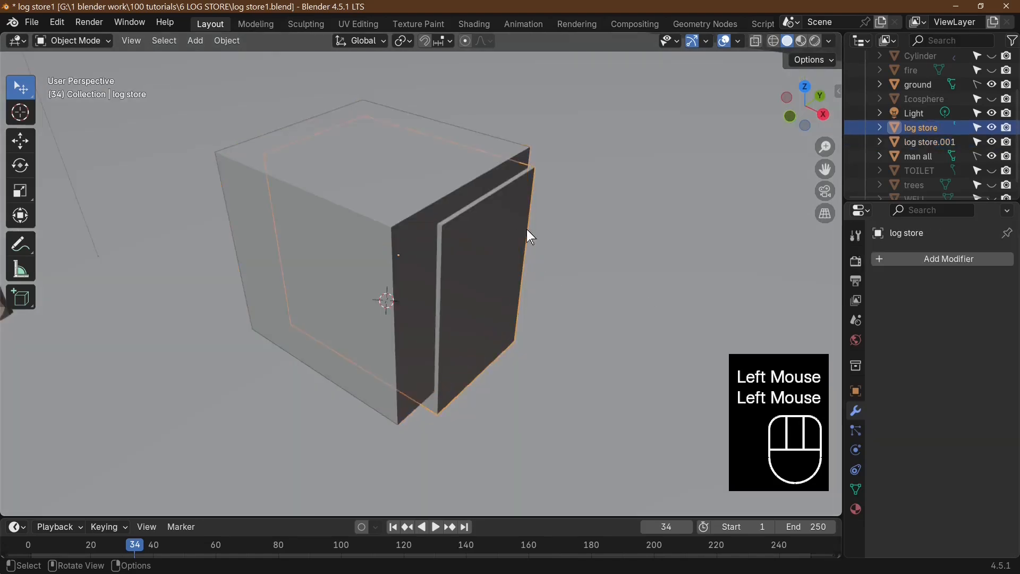
left_click(937, 257)
type("b")
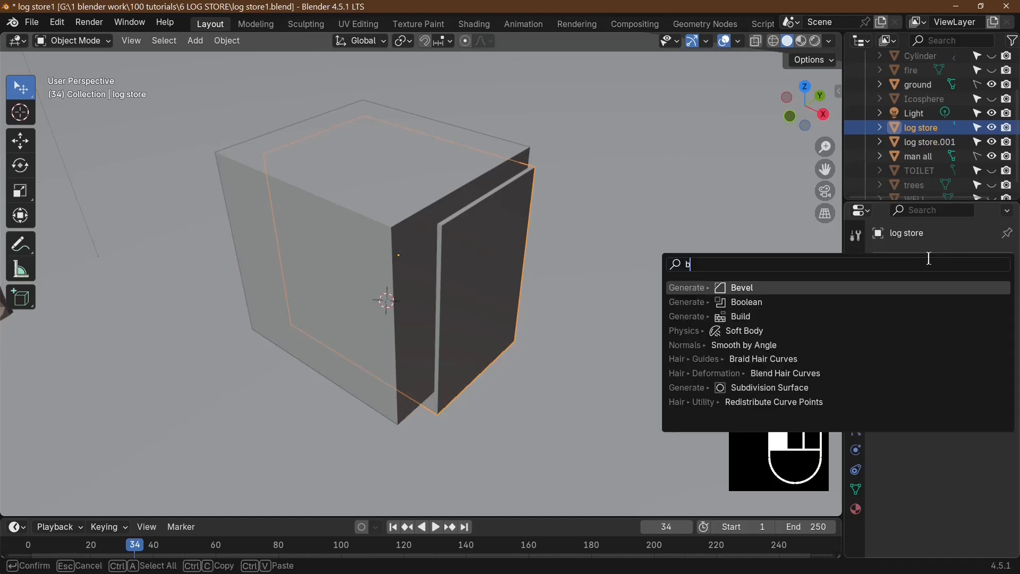
key("Return")
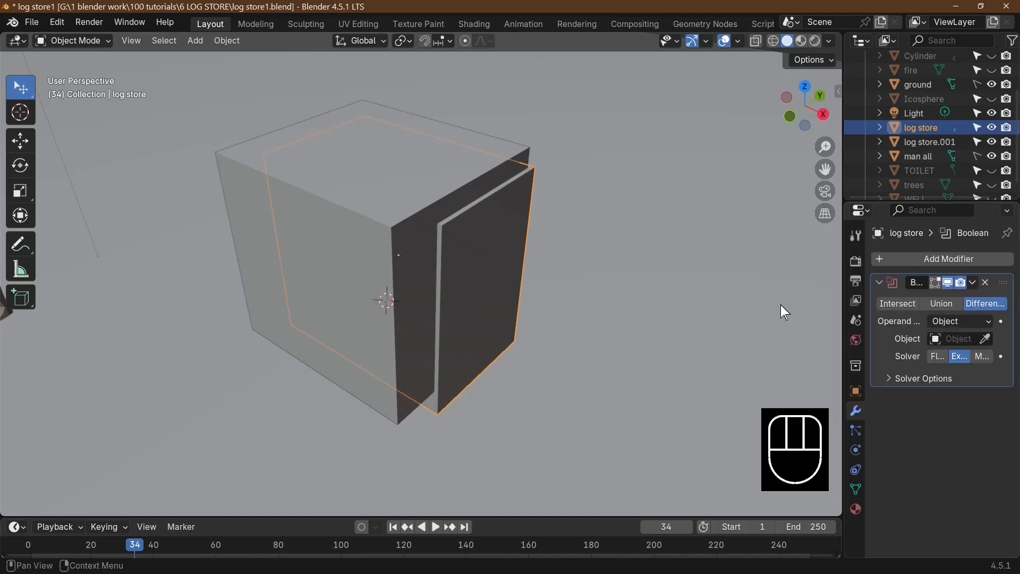
left_click(985, 339)
left_click(384, 209)
left_click(973, 282)
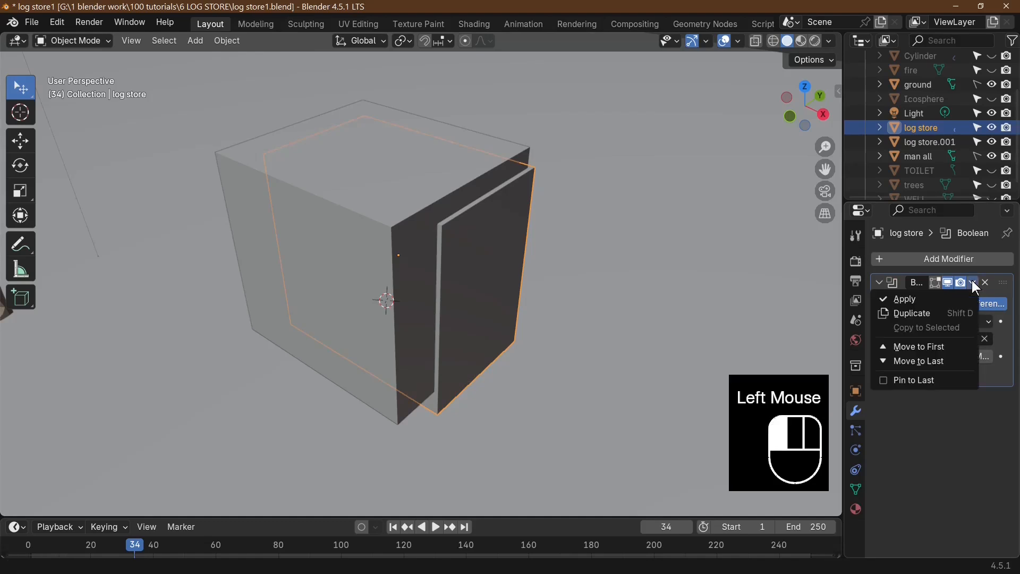
left_click(922, 301)
- Move the duplicate block out of the hollowed log store by about -2.75 m along Y
left_click(401, 180)
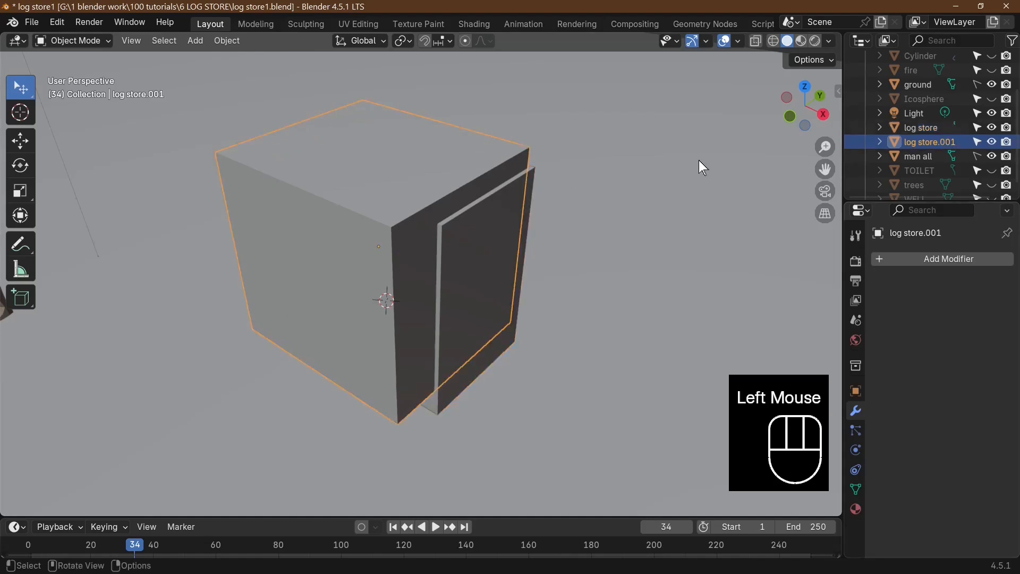
key("g")
key("x")
key("y")
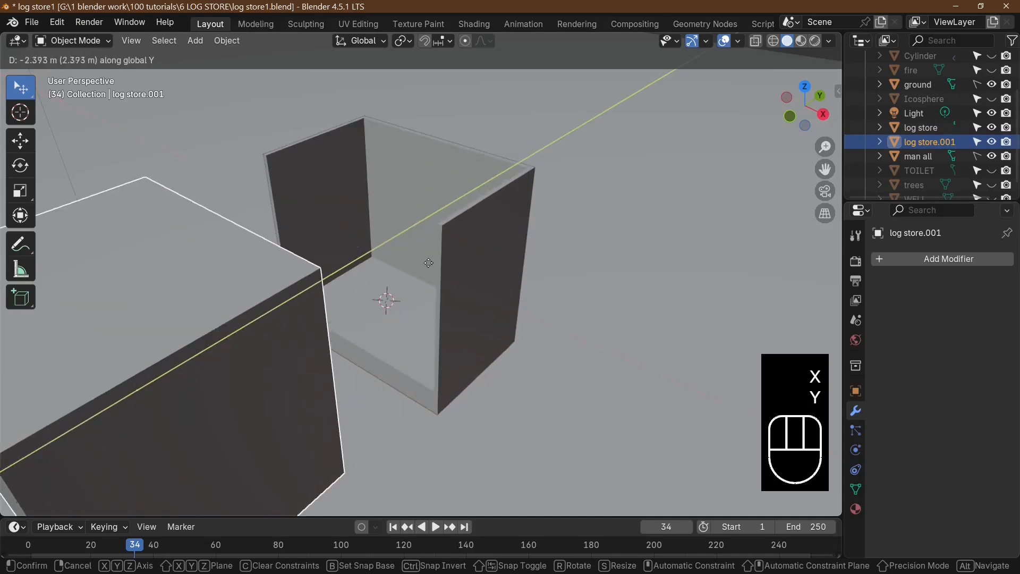
left_click(453, 278)
- Lower the duplicate block along Z by about 1.27 m and by about a further 0.76 m in front view
middle_click_drag(453, 276, 505, 269)
key("g")
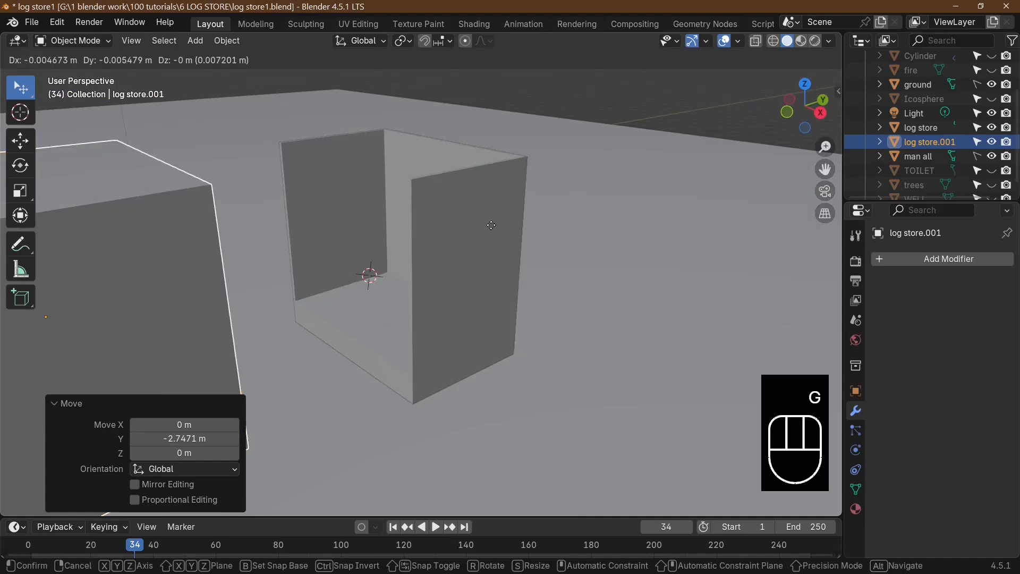
key("z")
left_click(524, 366)
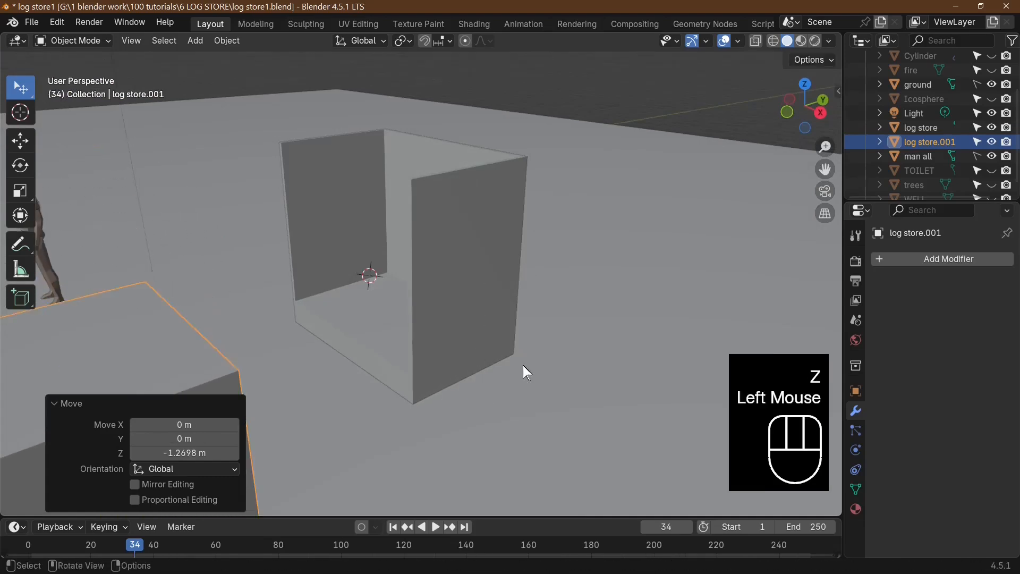
key("KP_1")
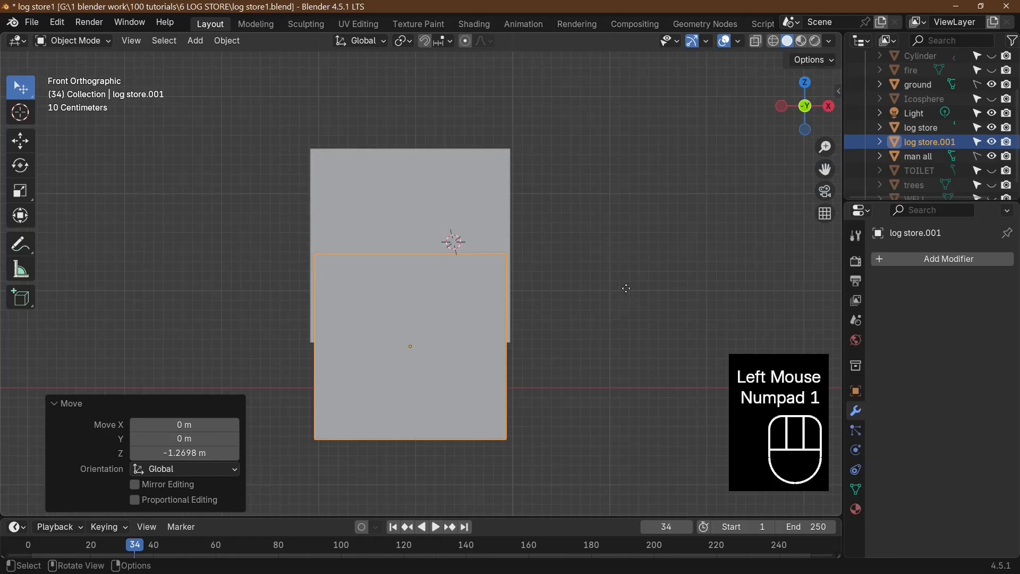
key("g")
key("z")
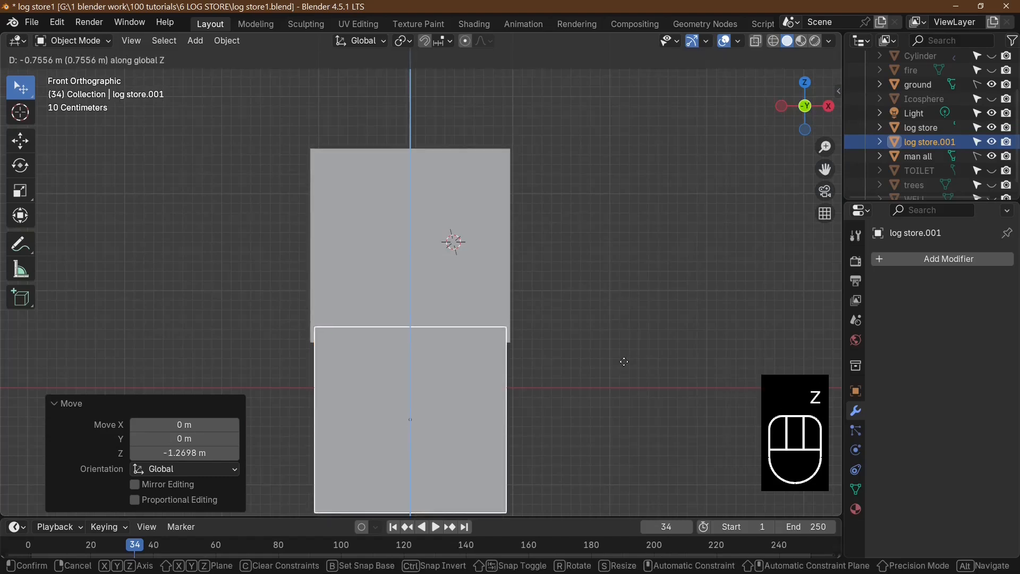
left_click(624, 359)
- Switch to Material Preview shading and raise the duplicate block about 0.057 m along Z
left_click(801, 41)
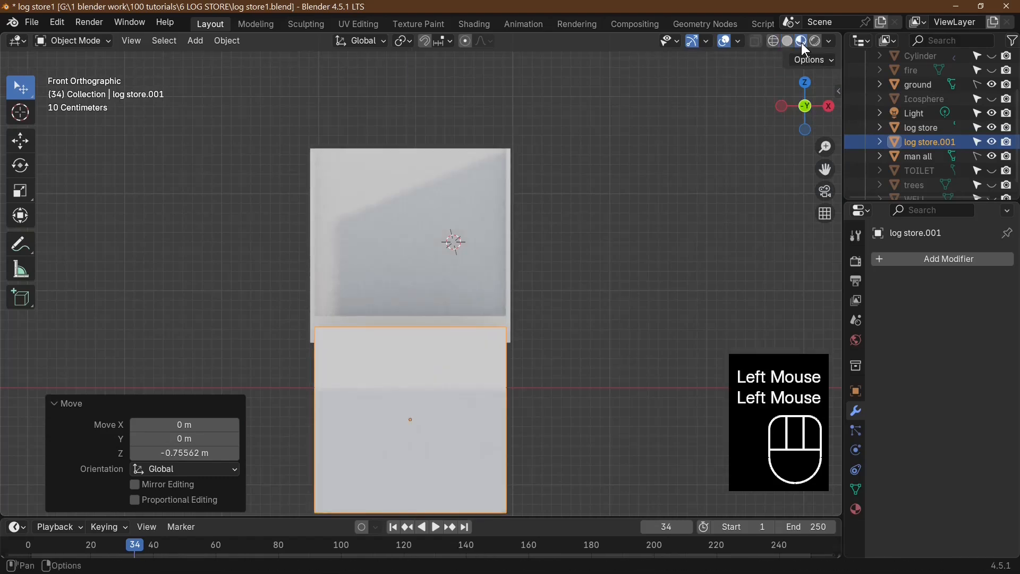
scroll(575, 401, "up", 2)
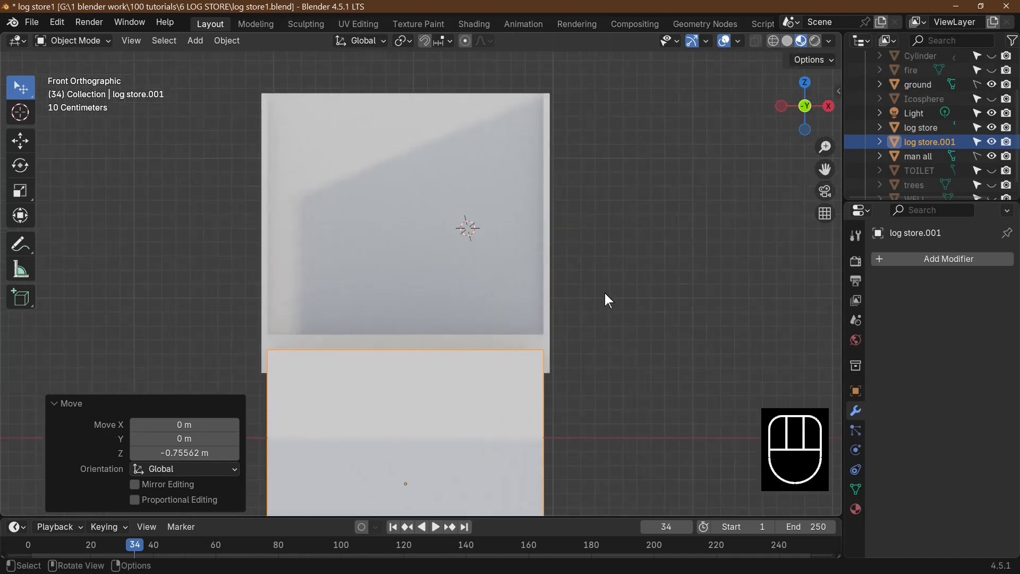
key("g")
key("z")
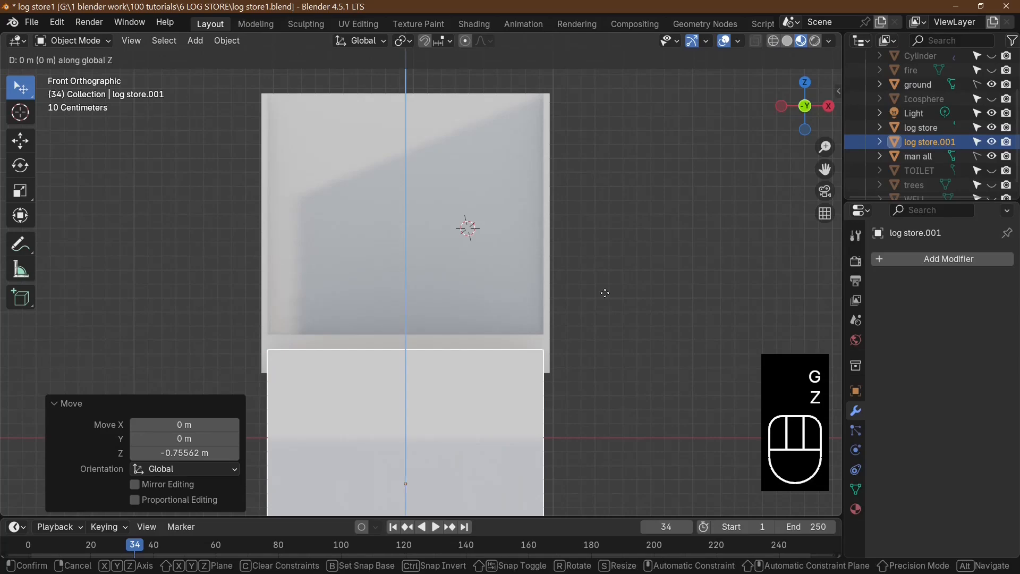
left_click(716, 374)
- Move the duplicate block about 2.79 m along its local Y so it sits under the log store
middle_click_drag(715, 374, 565, 381)
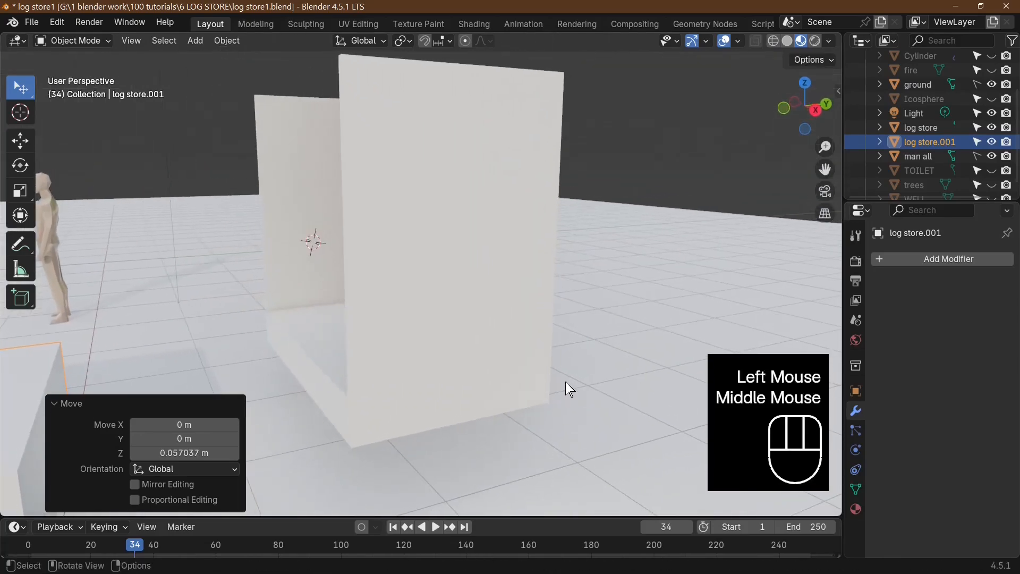
key("g")
key("y")
key("y")
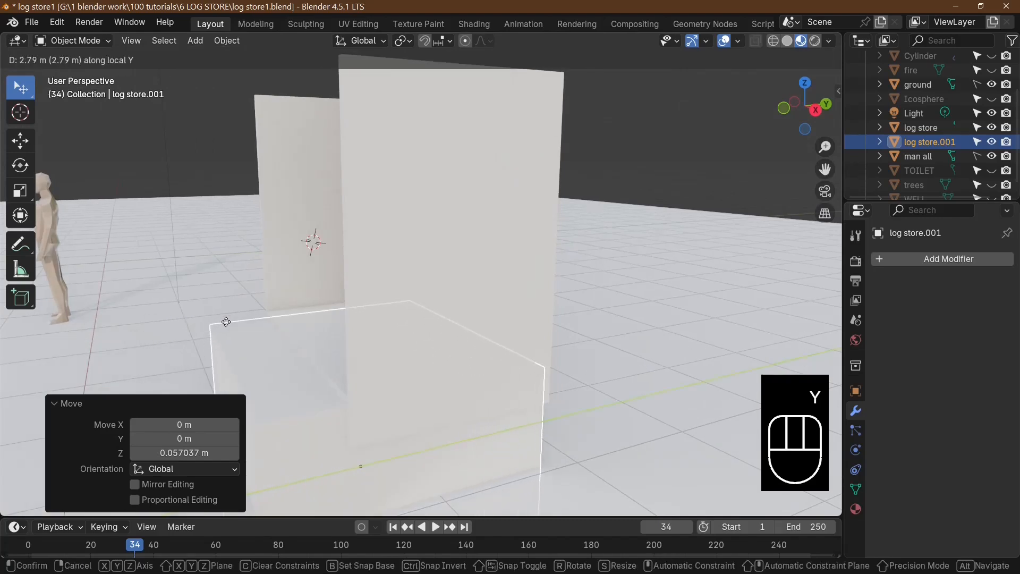
left_click(225, 320)
- Nudge the duplicate block about -0.026 m along Y in side view, inside the log store's back face
key("KP_1")
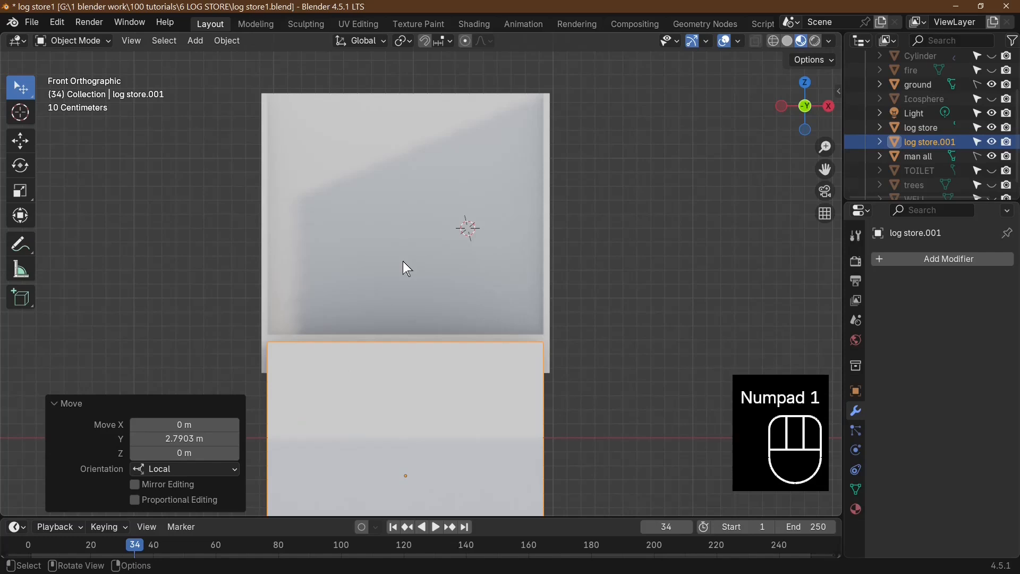
key("KP_3")
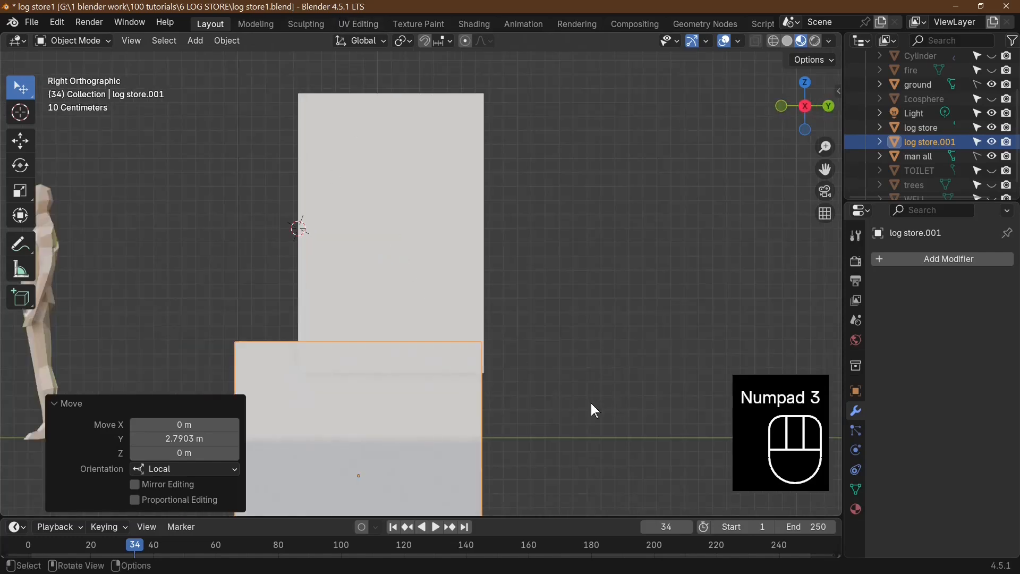
scroll(592, 410, "up", 3)
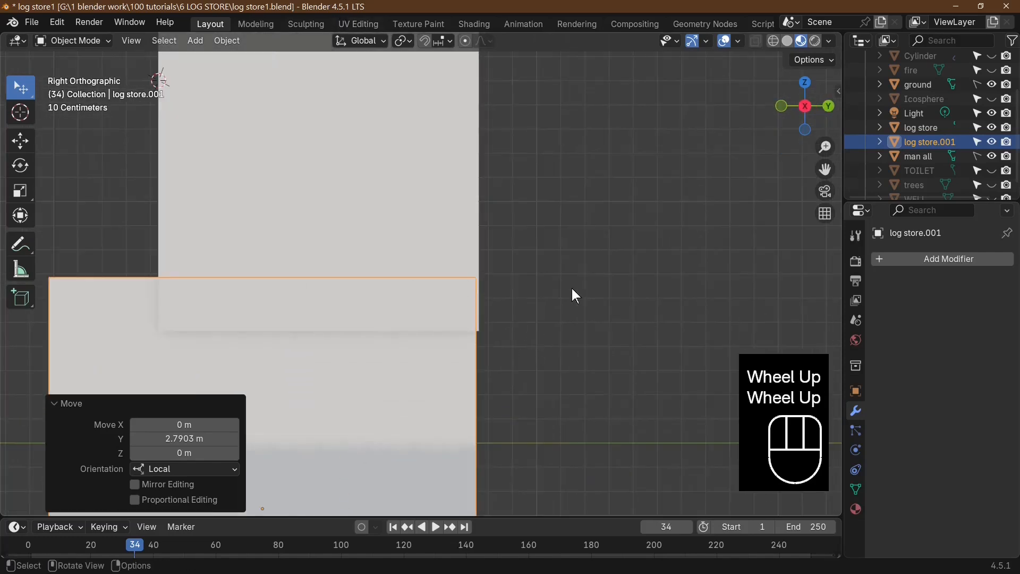
key("g")
key("y")
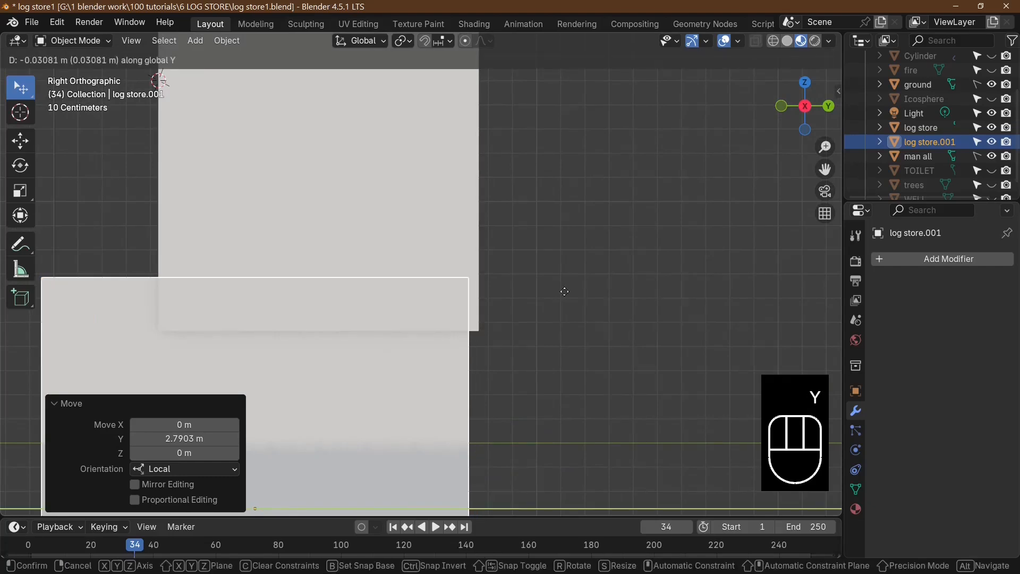
left_click(567, 292)
middle_click_drag(567, 292, 582, 243)
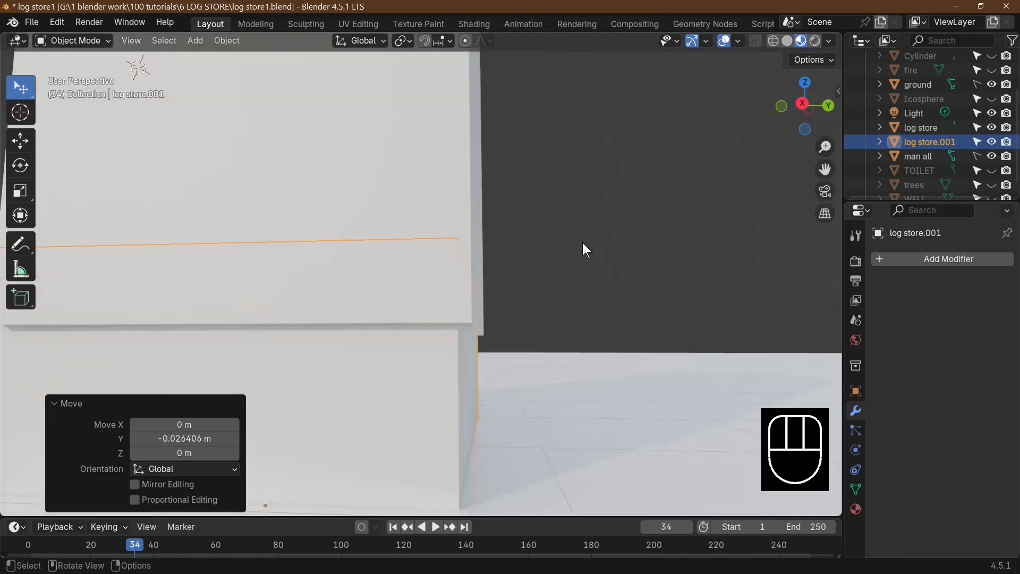
- Try to set up and apply a Boolean Difference modifier on the duplicate block
left_click(933, 260)
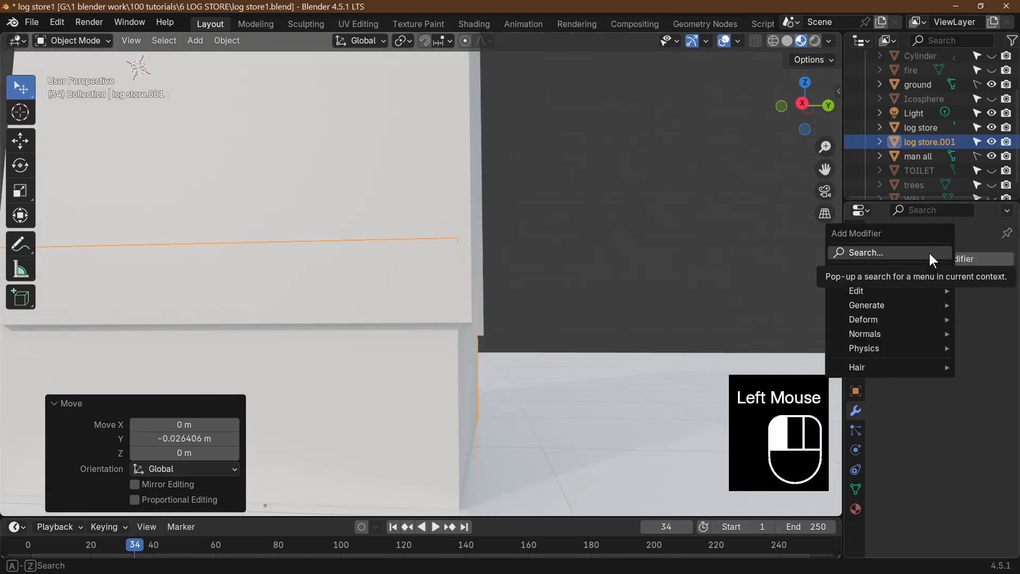
type("b")
left_click(821, 285)
left_click(972, 283)
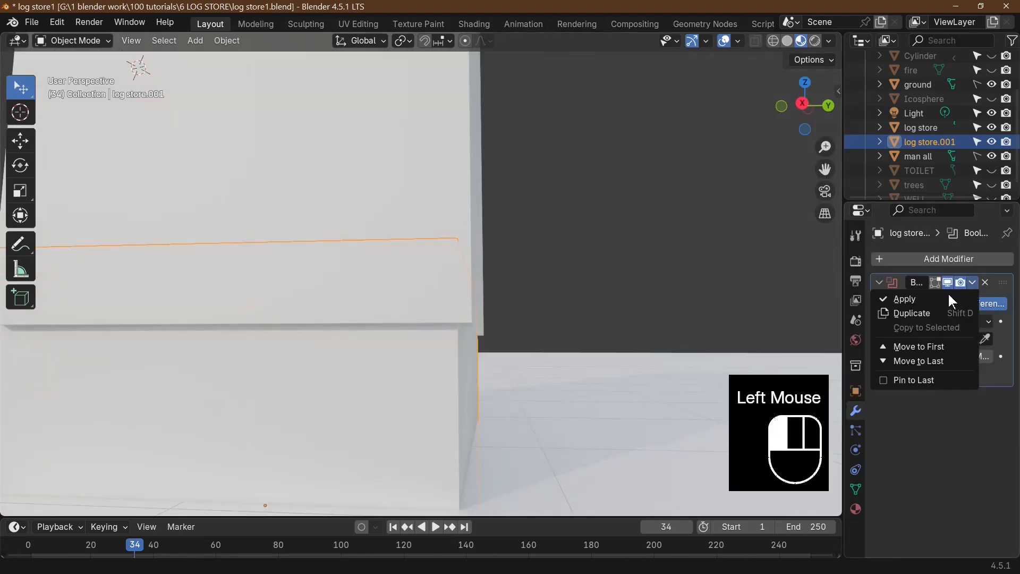
left_click(925, 301)
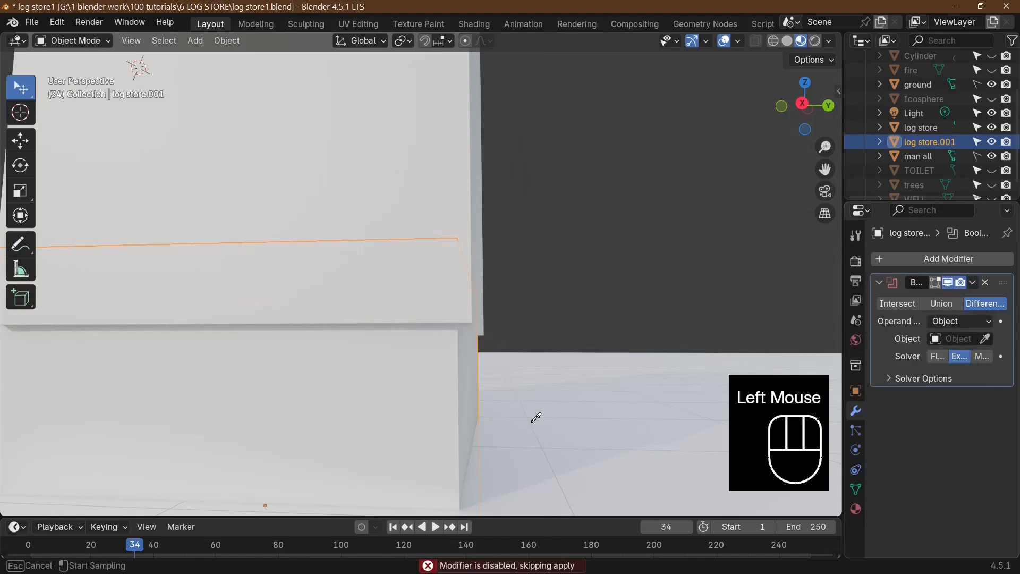
left_click(452, 395)
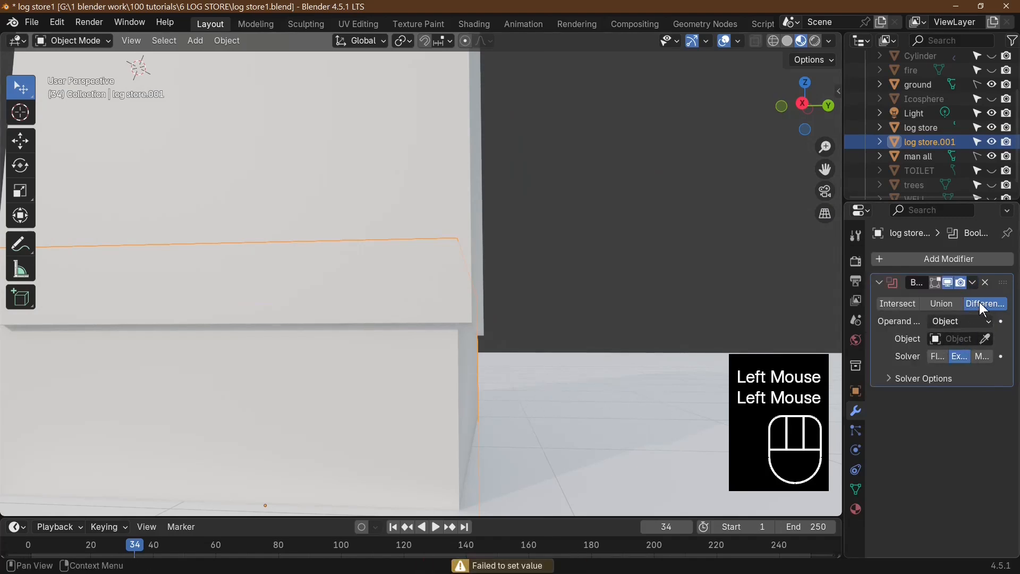
key("ctrl+z")
left_click(986, 340)
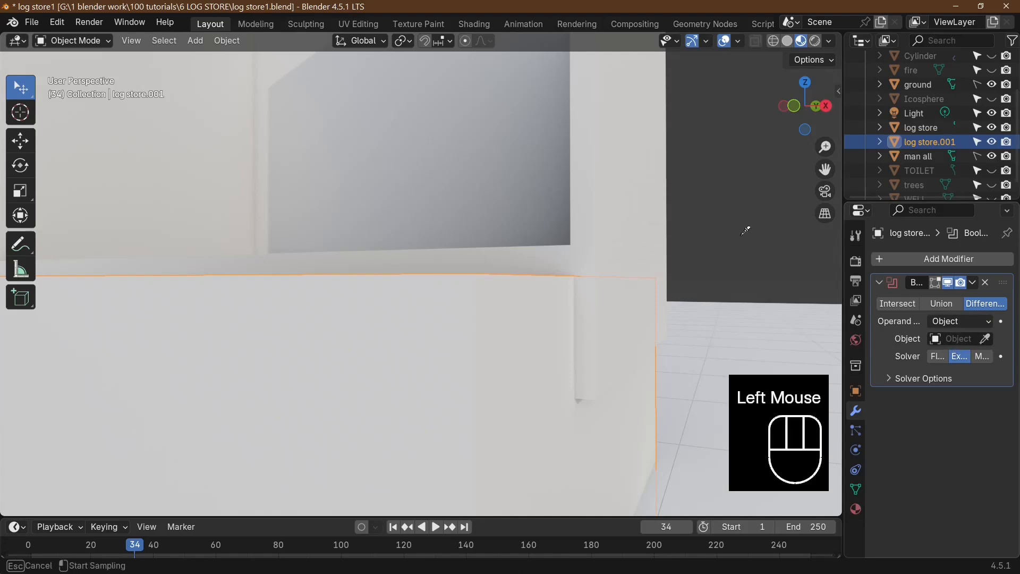
key("Tab")
left_click(719, 240)
- Add a Boolean Difference modifier to the log store and pick the lowered duplicate block as the cutter
left_click(661, 228)
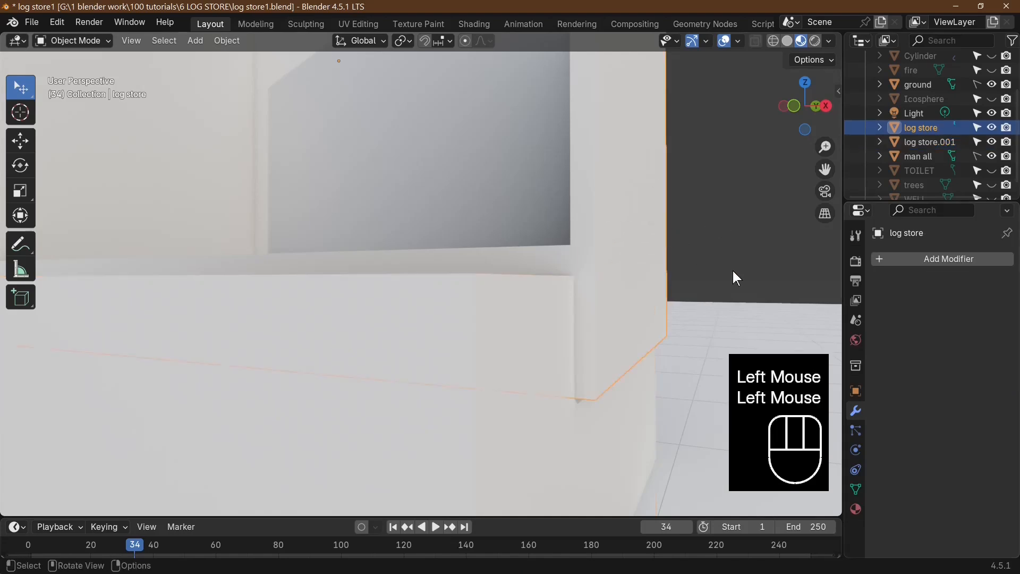
left_click(931, 259)
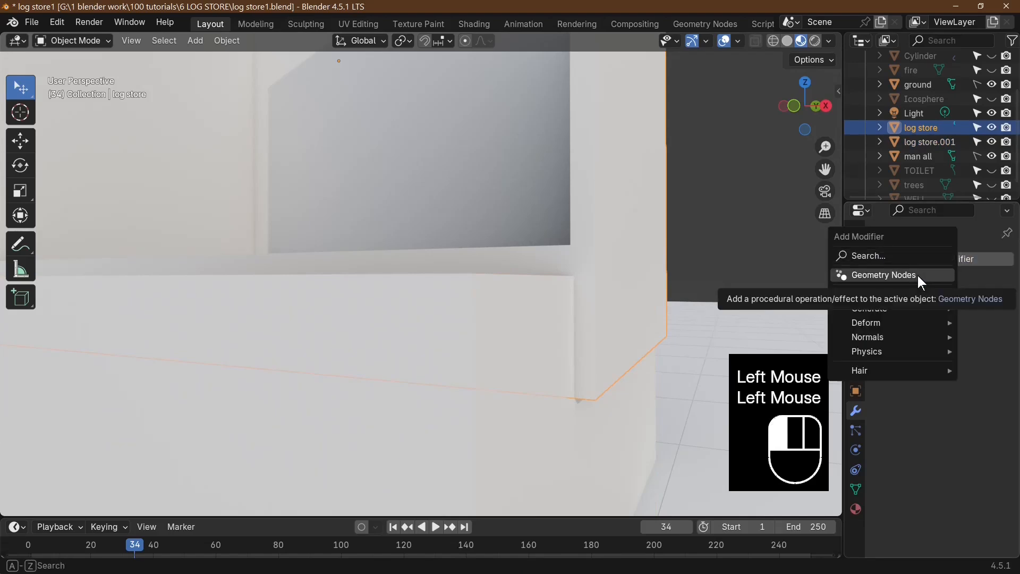
type("b")
left_click(838, 306)
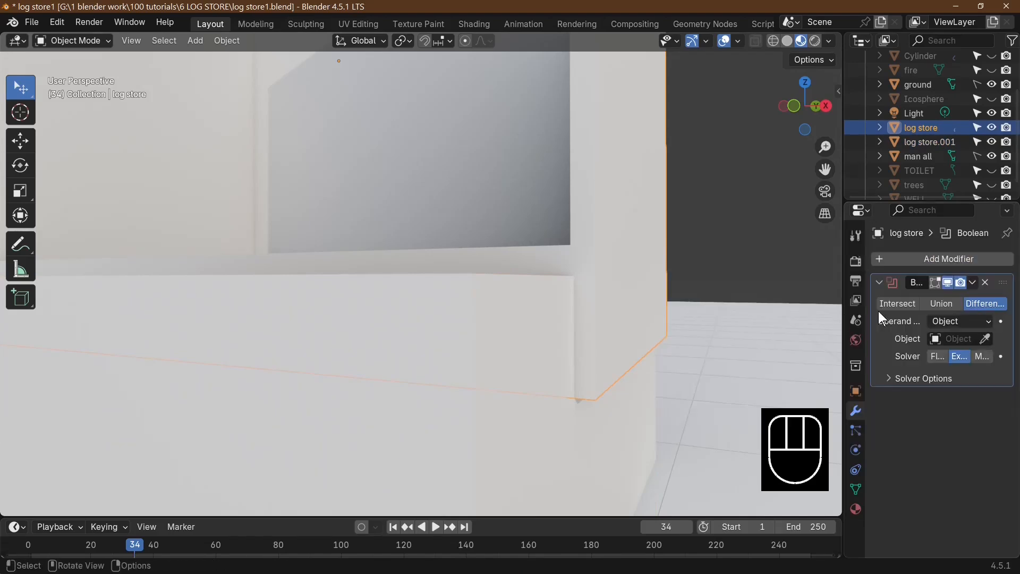
left_click(984, 341)
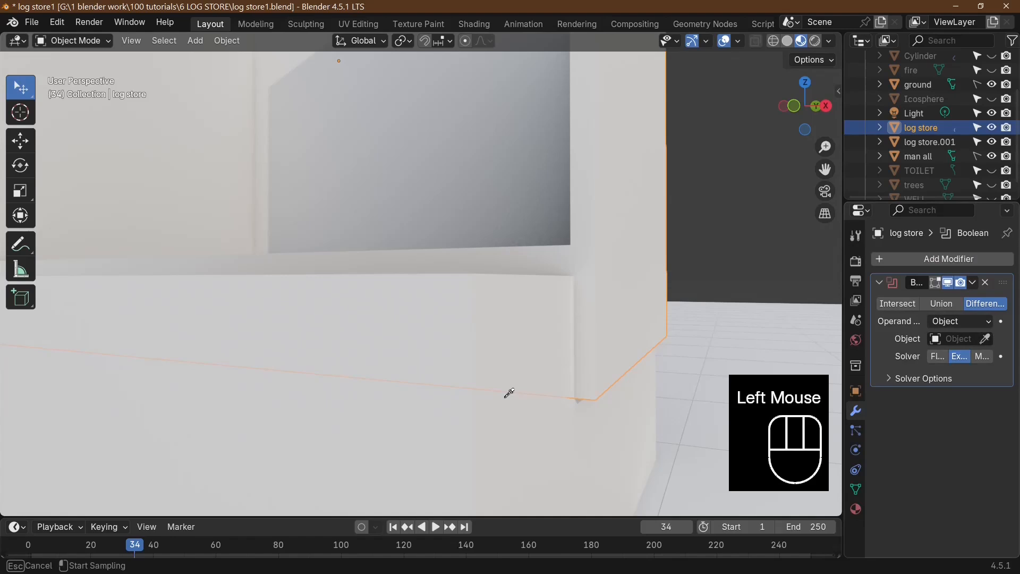
left_click(533, 451)
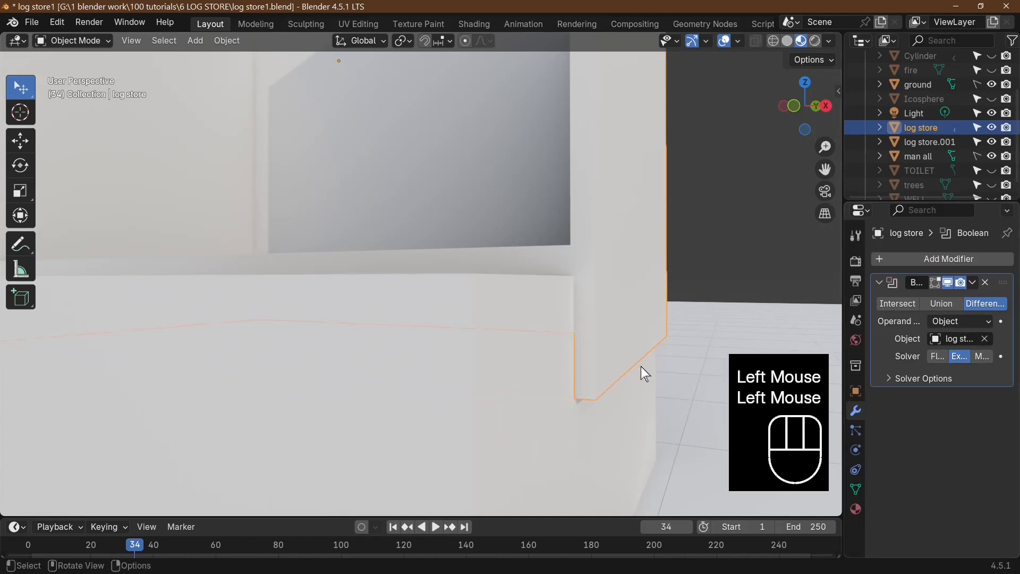
- Lower the log store about 0.023 m along Z to adjust the cut under its floor
middle_click_drag(641, 368, 640, 403)
scroll(581, 363, "down", 2)
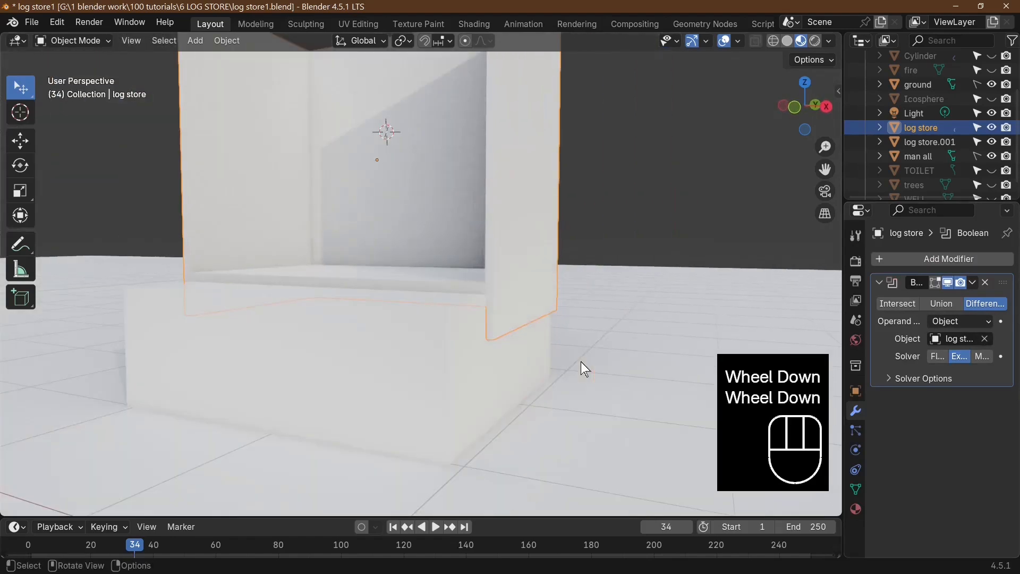
scroll(547, 359, "up", 2)
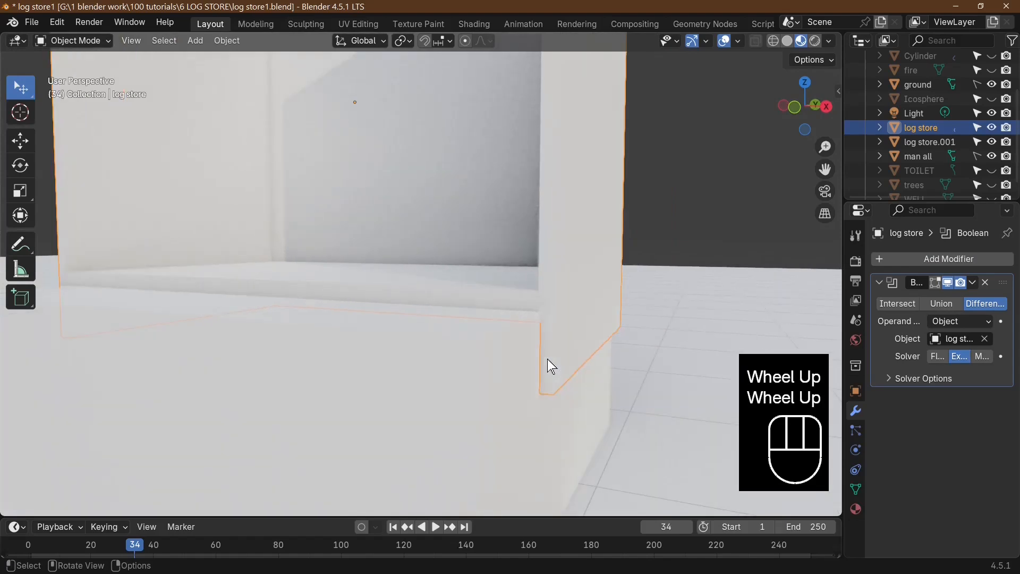
key("g")
key("z")
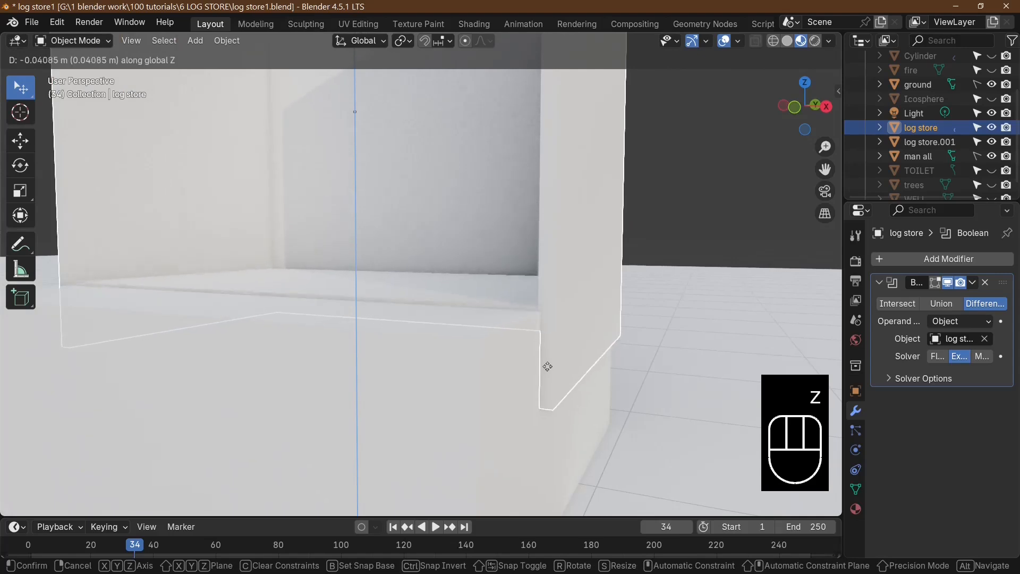
left_click(546, 365)
mouse_move(487, 352)
middle_mouse_down()
mouse_move(571, 352)
mouse_move(489, 352)
middle_mouse_up()
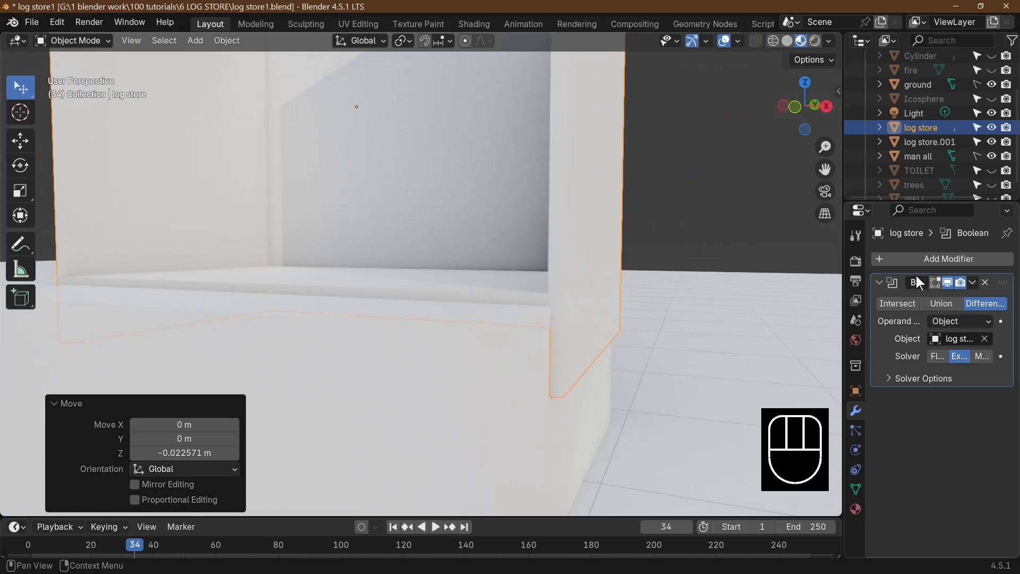
- Apply the Boolean modifier on the log store
left_click(973, 282)
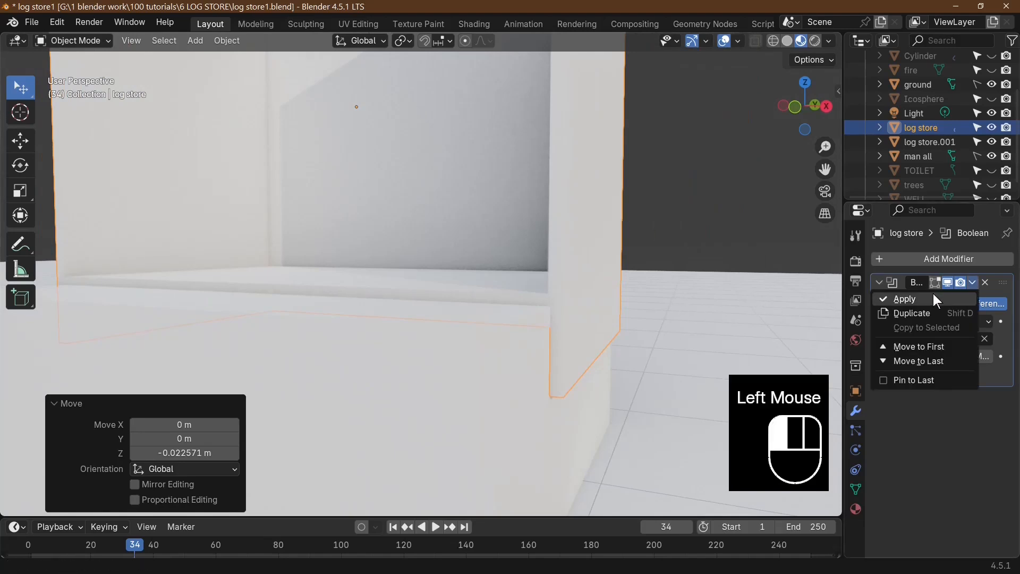
left_click(917, 299)
scroll(653, 367, "down", 3)
middle_click_drag(654, 369, 553, 387)
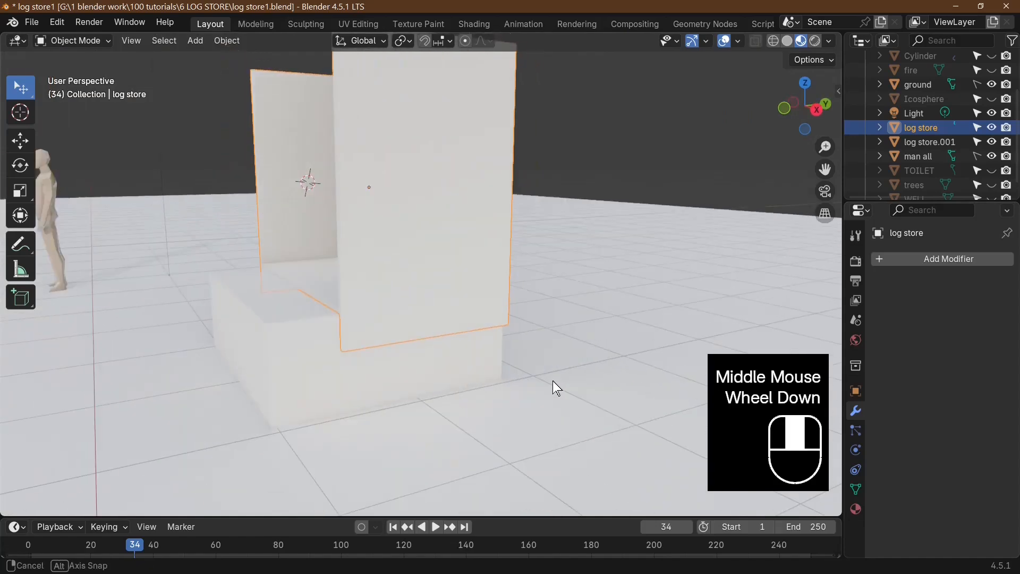
- Select the duplicate block under the log store and scale it up uniformly by about 1.55
left_click(398, 364)
middle_click_drag(397, 361, 319, 142)
left_click(531, 417)
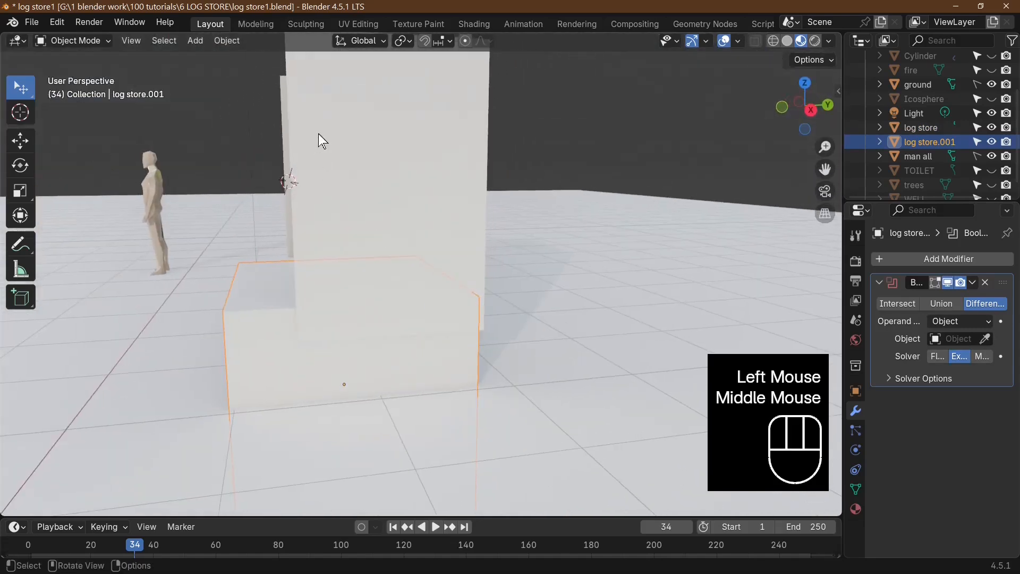
middle_click_drag(594, 287, 415, 374)
left_click(400, 375)
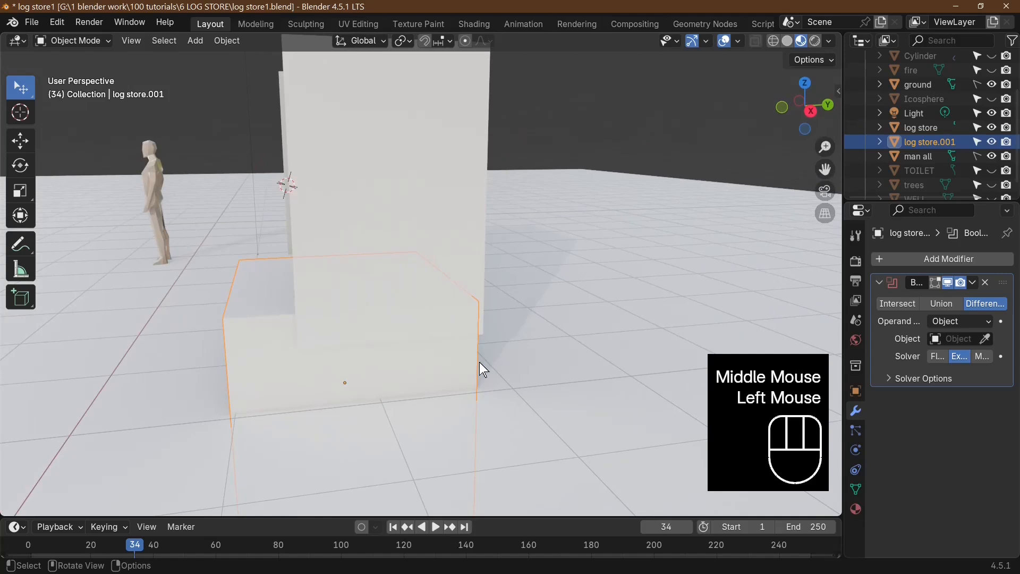
key("s")
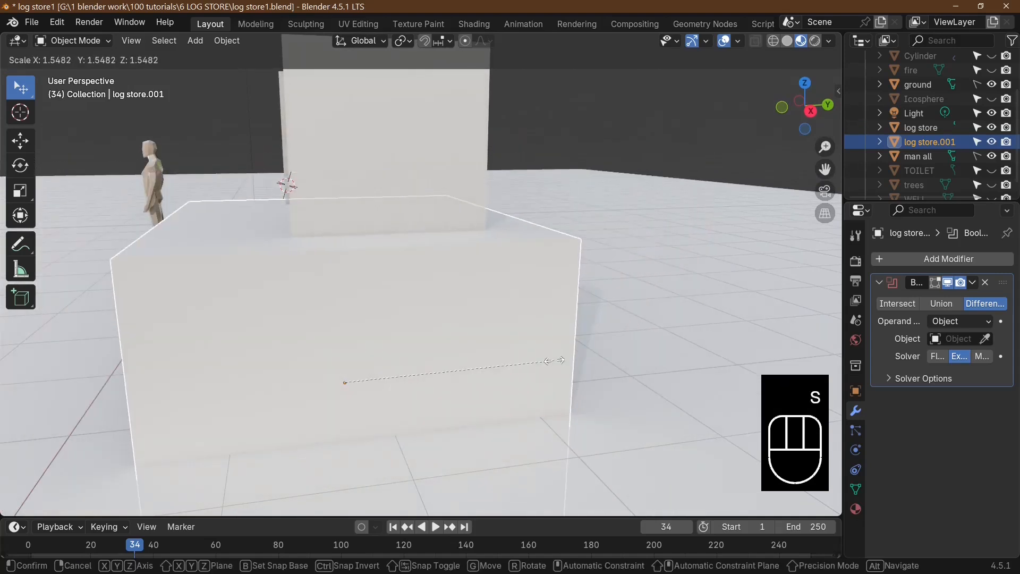
left_click(555, 360)
- Flatten the duplicate block into a slab by scaling it along Z by about 0.41 and again by about 0.26
key("s")
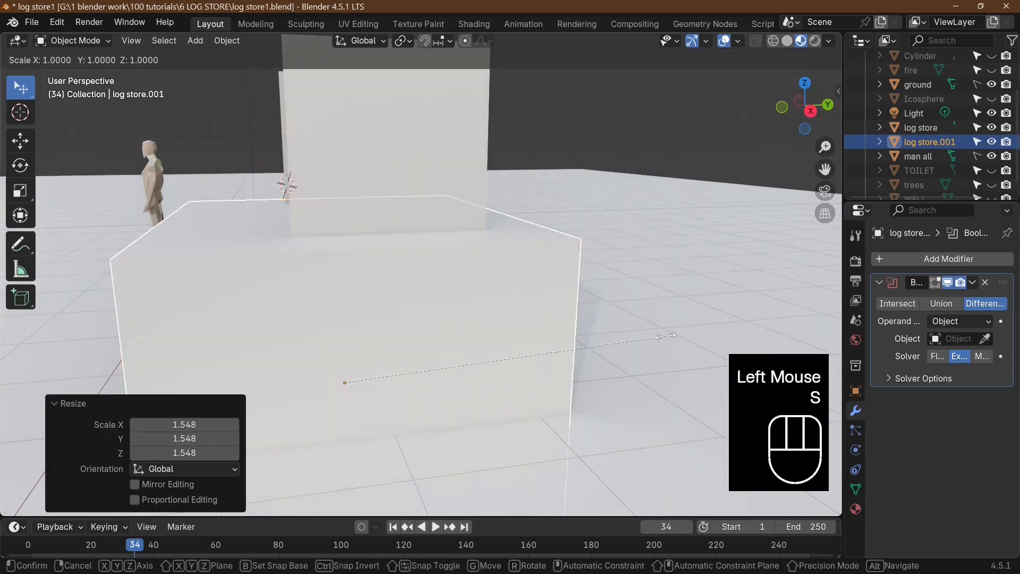
key("z")
left_click(485, 395)
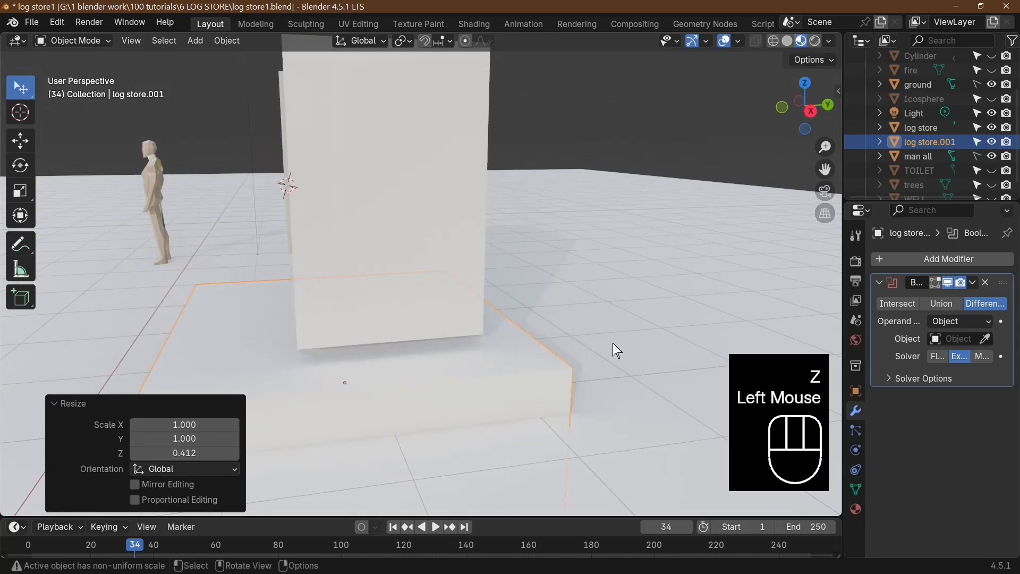
key("s")
key("z")
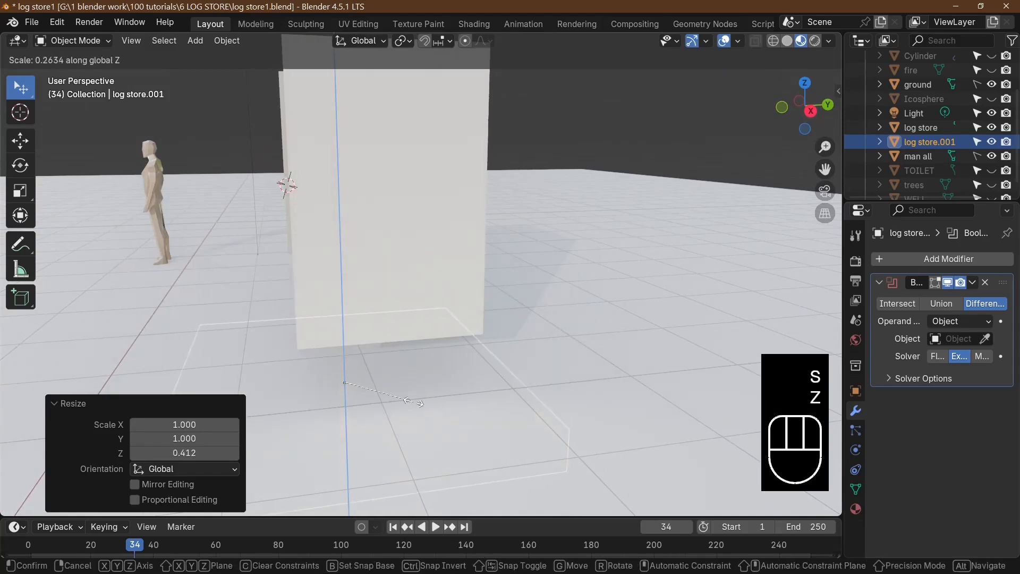
left_click(416, 402)
- Scale the slab uniformly by about 0.8, followed by about -0.28 along Z
key("s")
left_click(553, 375)
middle_click(553, 375)
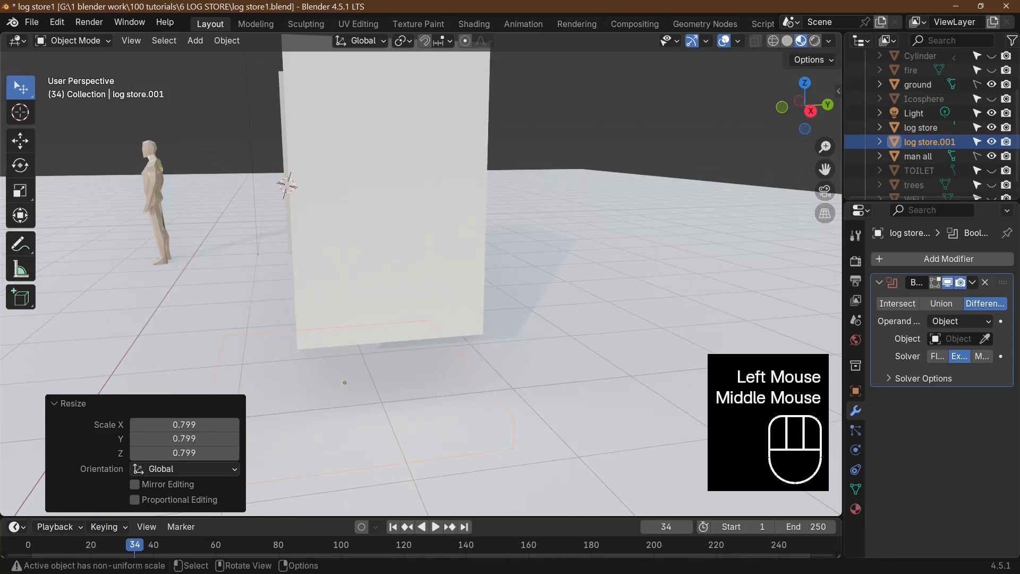
key("s")
key("z")
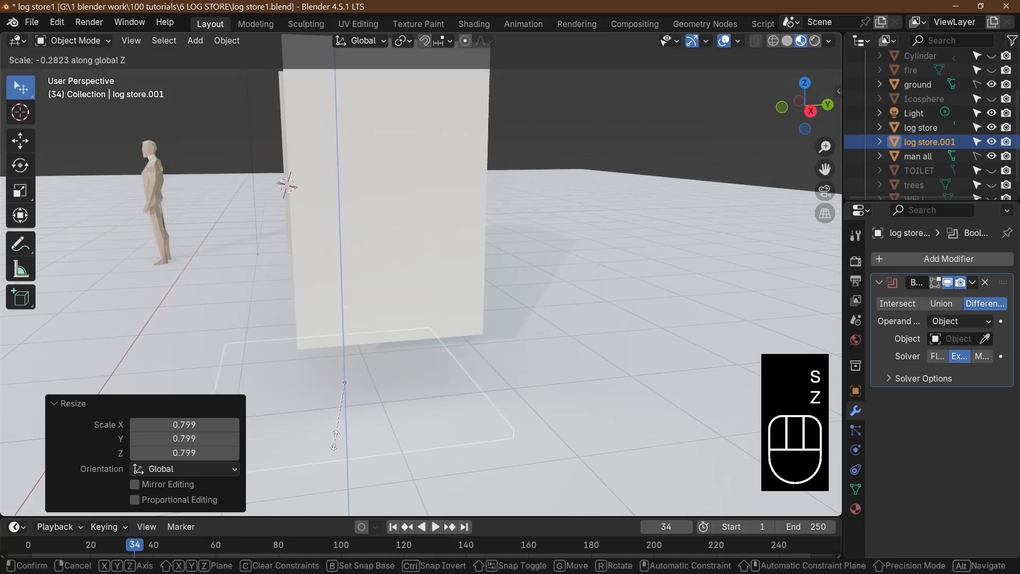
left_click(335, 440)
- Raise the slab about 1.05 m along Z into the log store and thin it by about 0.84 along Z
key("g")
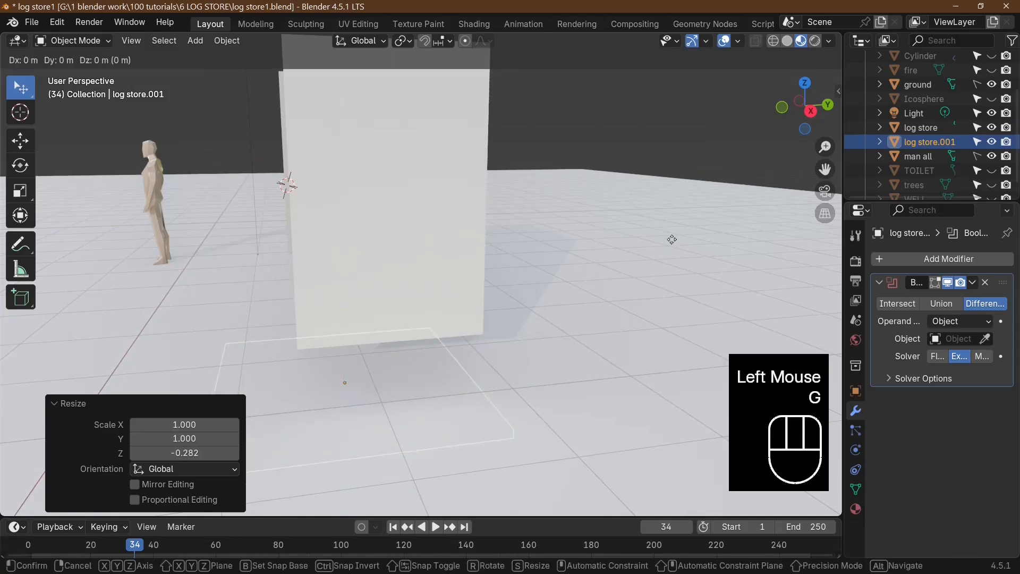
key("z")
left_click(671, 131)
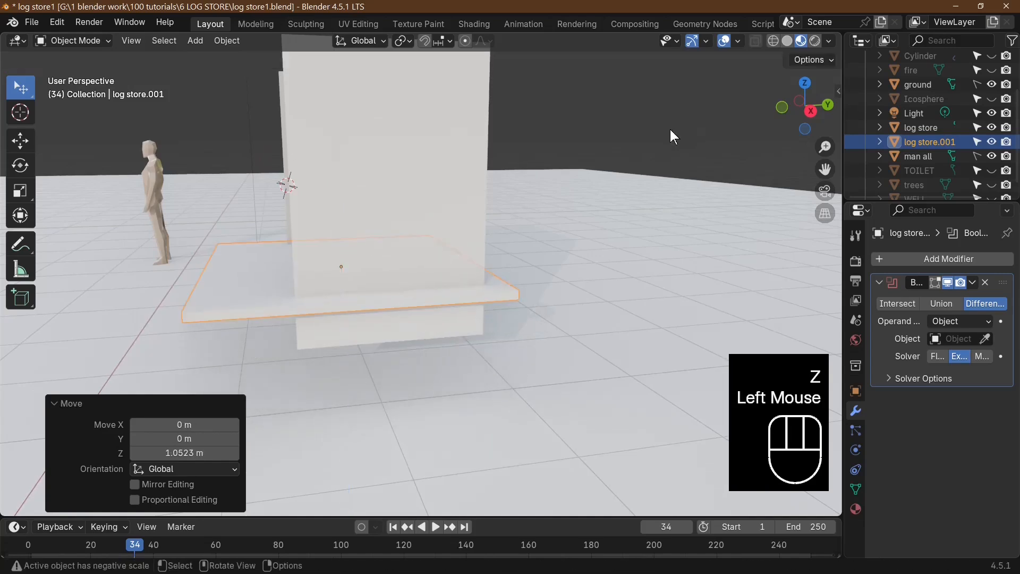
middle_click_drag(630, 310, 655, 287)
key("s")
key("z")
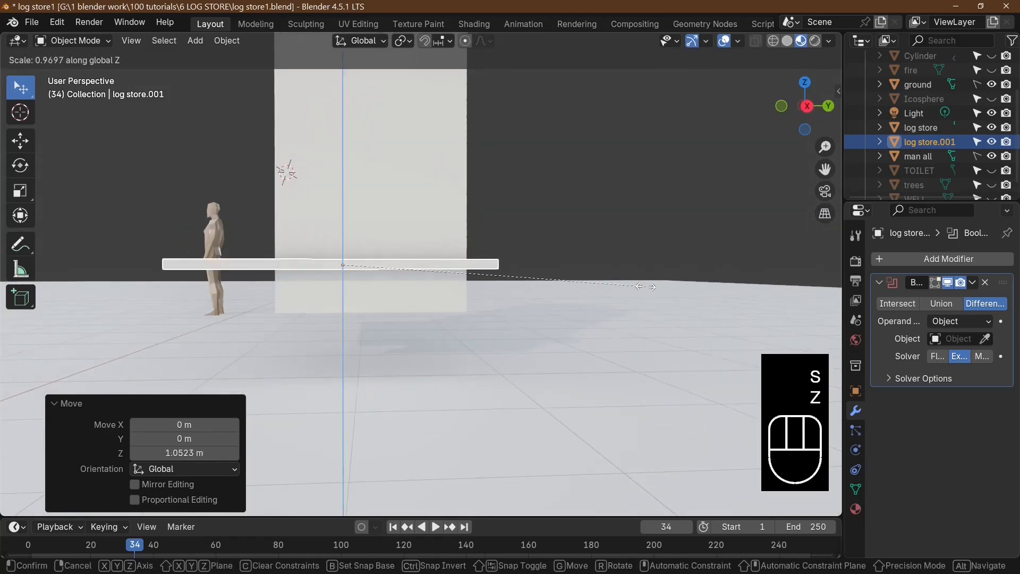
left_click(616, 286)
- Shift the slab about -0.046 m in X and -0.009 m in Z in front view, and thin it by about 0.92 along Z
key("KP_1")
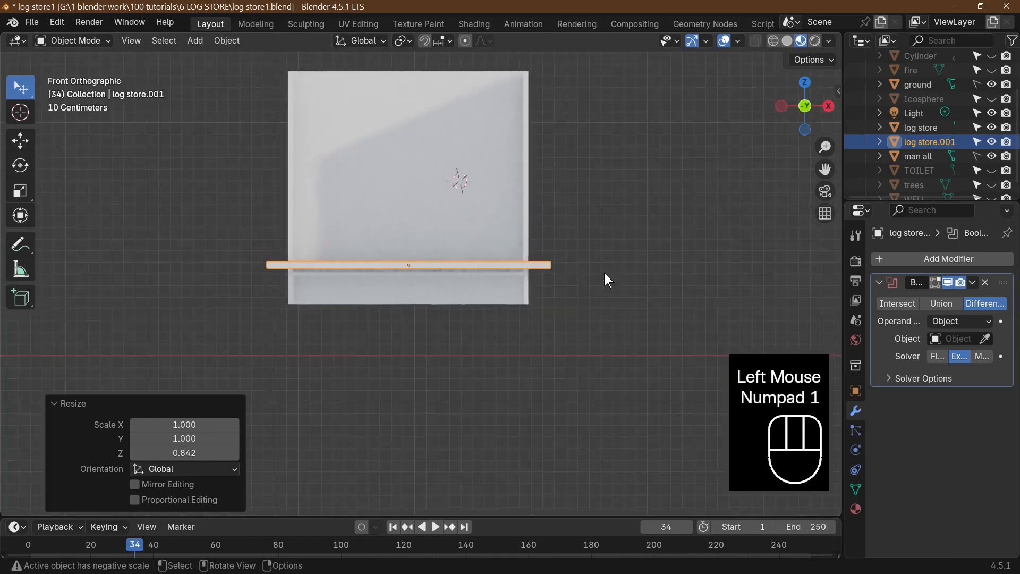
key("g")
left_click(608, 282)
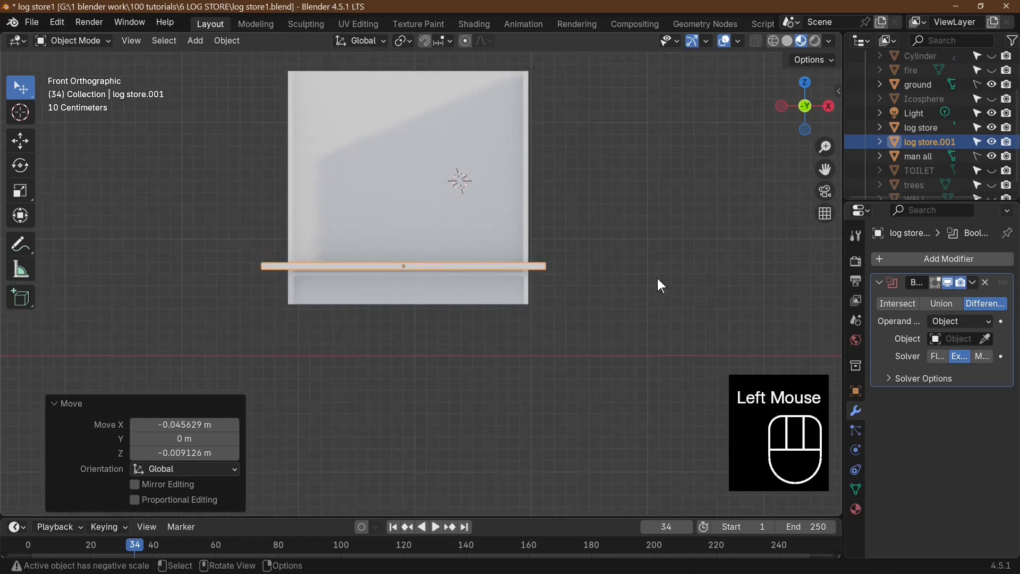
key("a")
key("z")
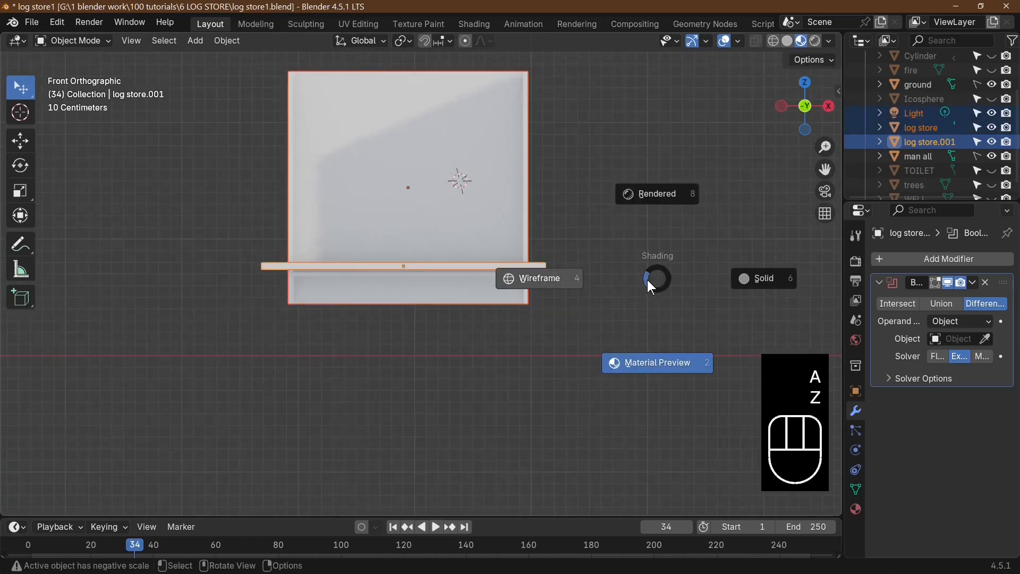
left_click(398, 266)
key("s")
key("z")
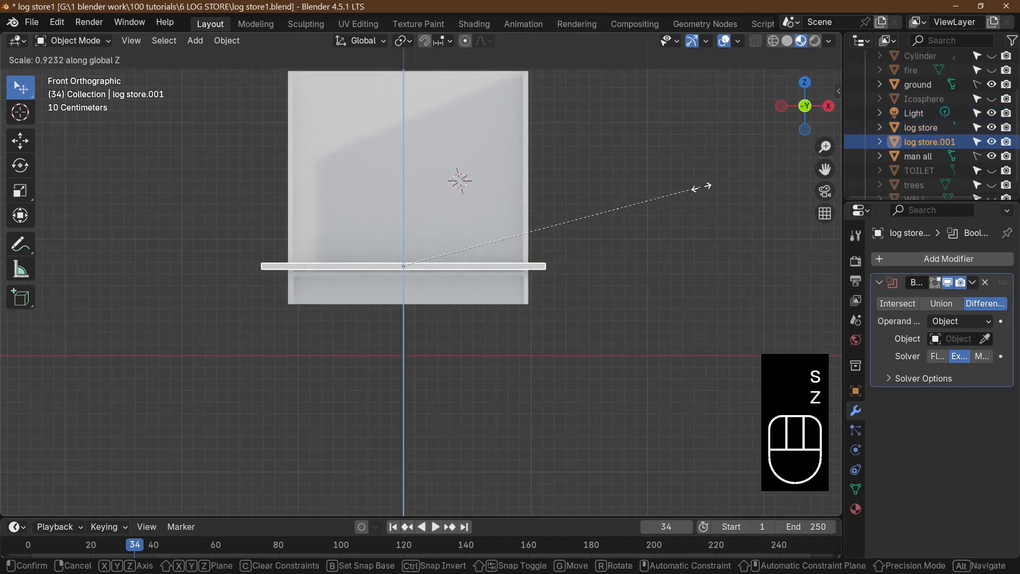
left_click(701, 187)
- Lower the slab about 0.023 m along Z towards the log store's floor
scroll(658, 346, "up", 3)
middle_click_drag(664, 333, 614, 313)
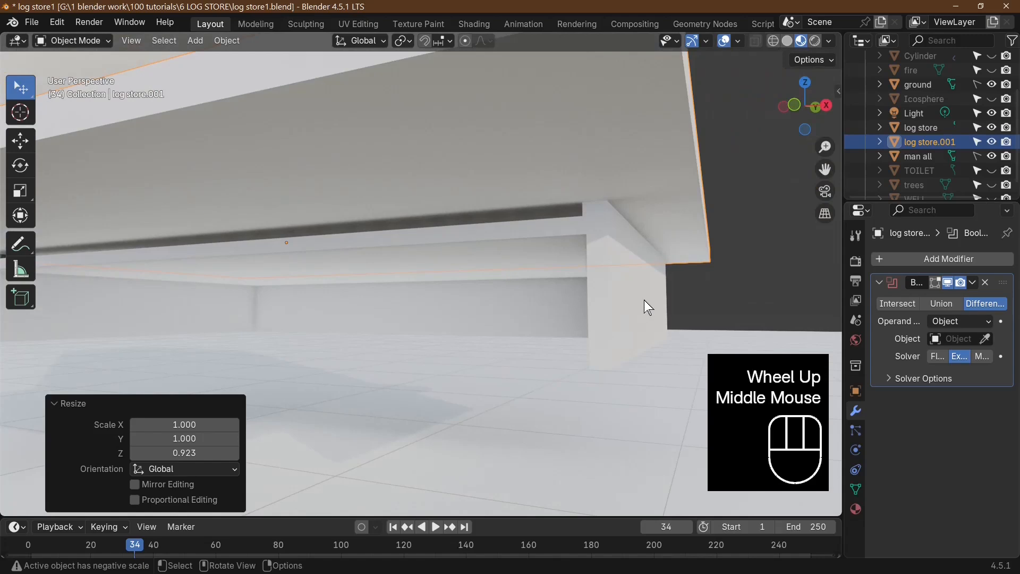
key("g")
key("z")
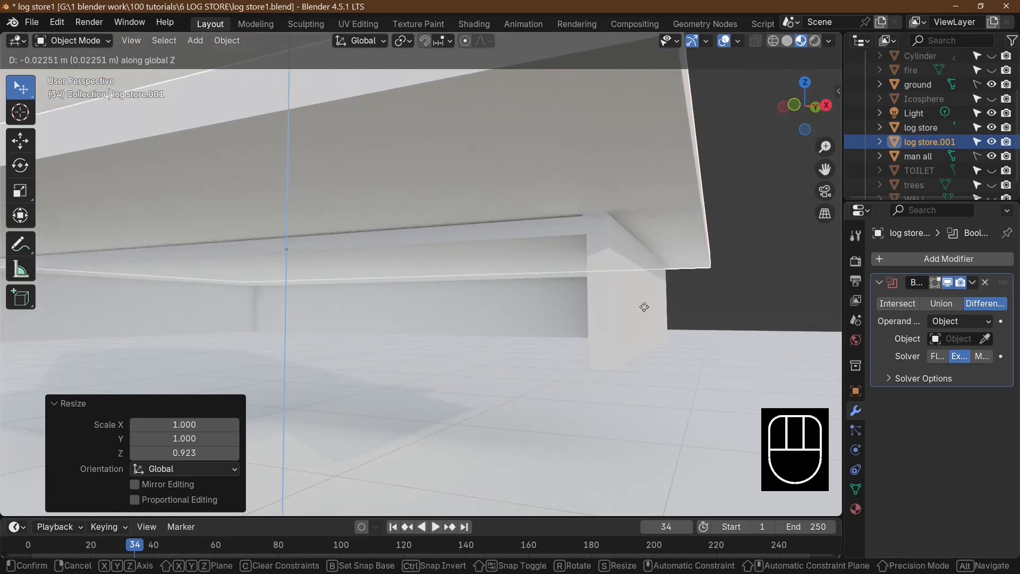
left_click(644, 307)
- Thin the slab further along Z by factors of about 0.81 and 0.70
scroll(660, 300, "down", 2)
middle_click_drag(660, 301, 646, 308)
key("s")
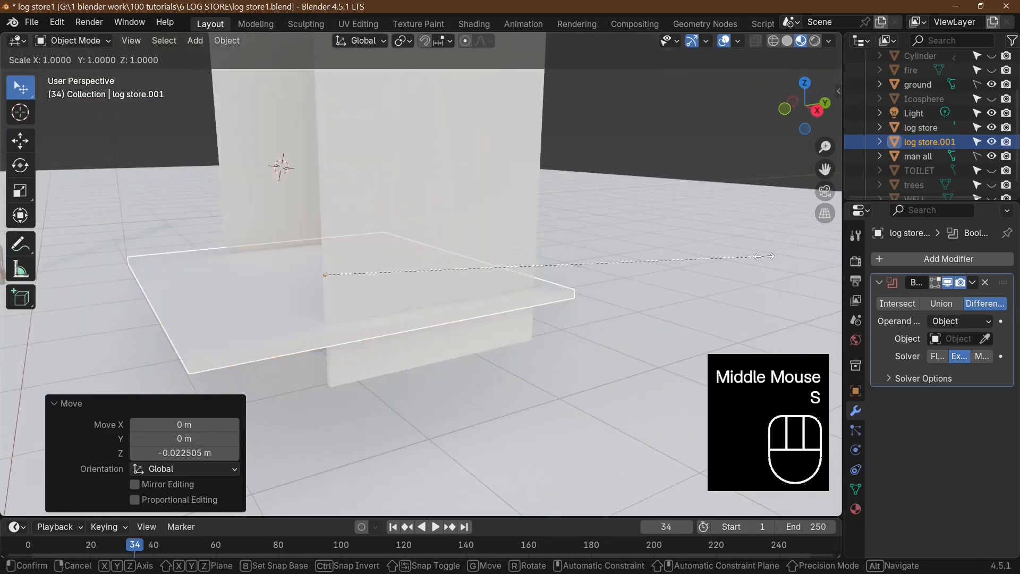
key("z")
left_click(686, 259)
key("s")
key("z")
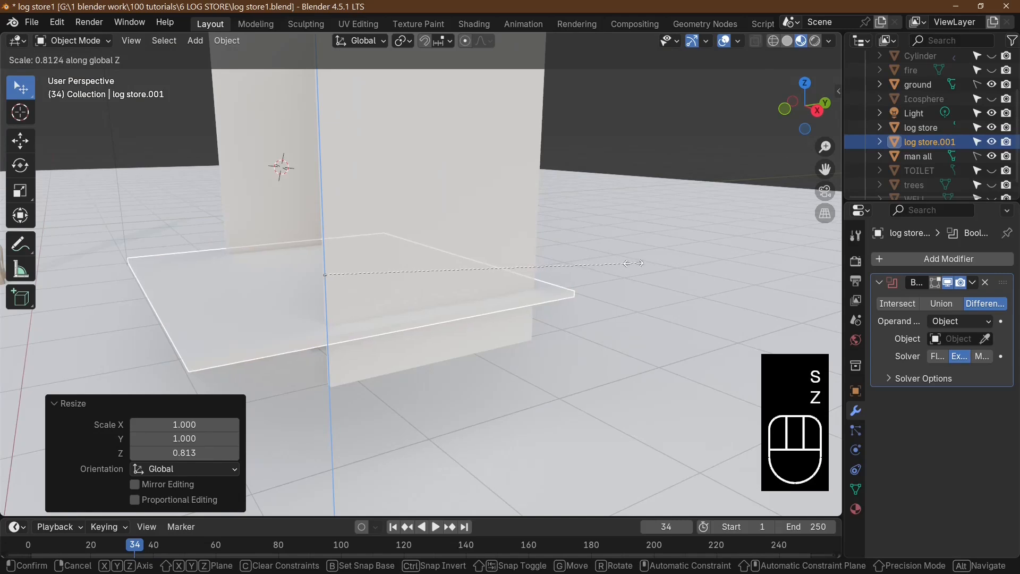
left_click(592, 265)
- Remove the leftover Boolean modifier from the slab and keep the slab selected
middle_click_drag(643, 264, 685, 253)
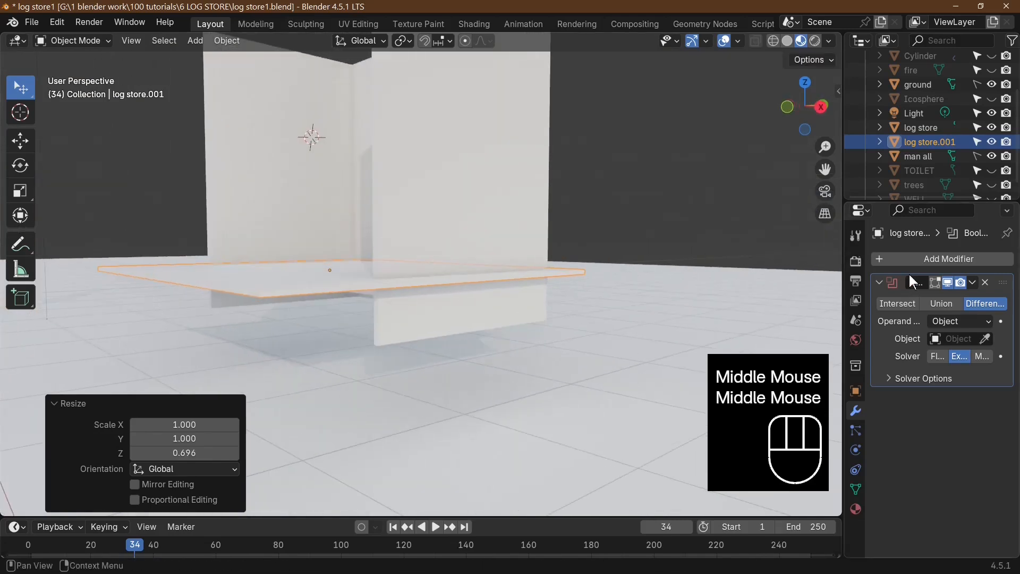
middle_click_drag(770, 290, 789, 272)
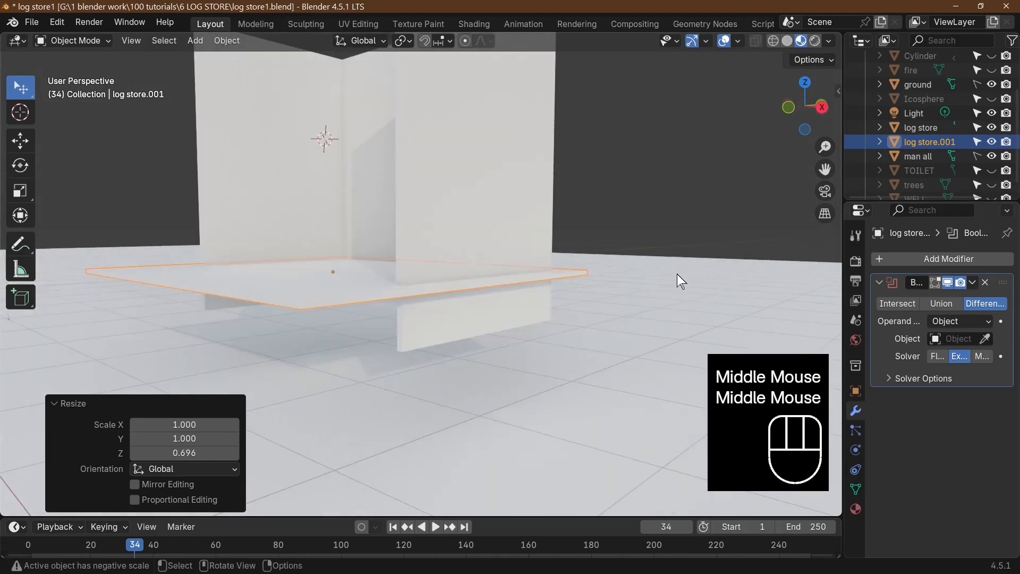
left_click(523, 267)
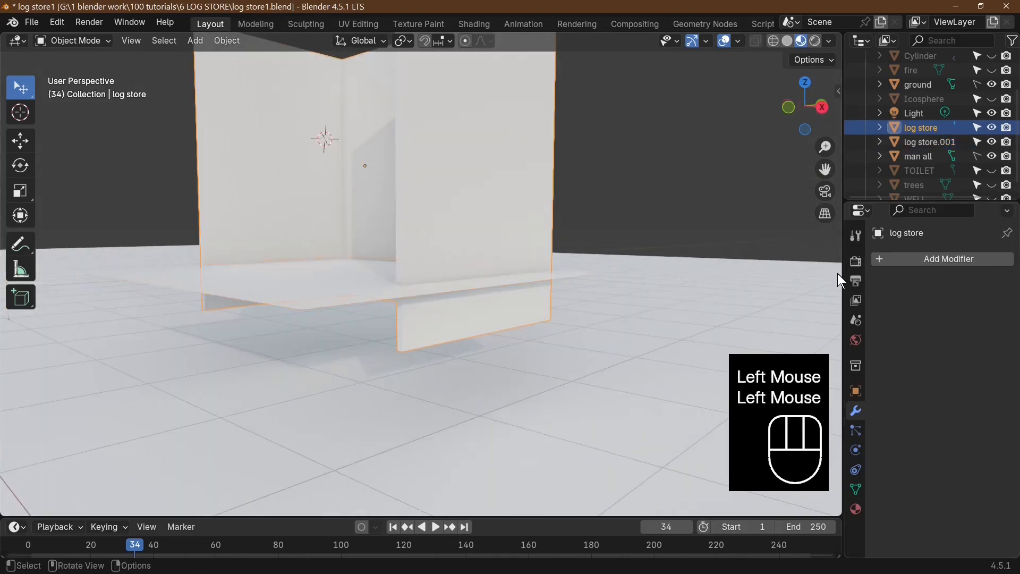
left_click(508, 277)
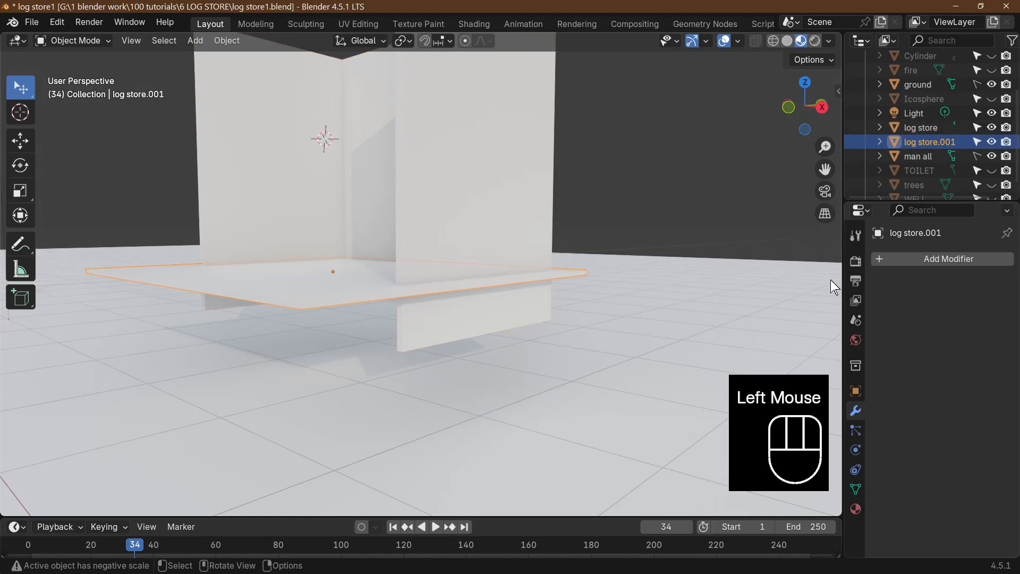
- Add an Array modifier to the slab
left_click(948, 258)
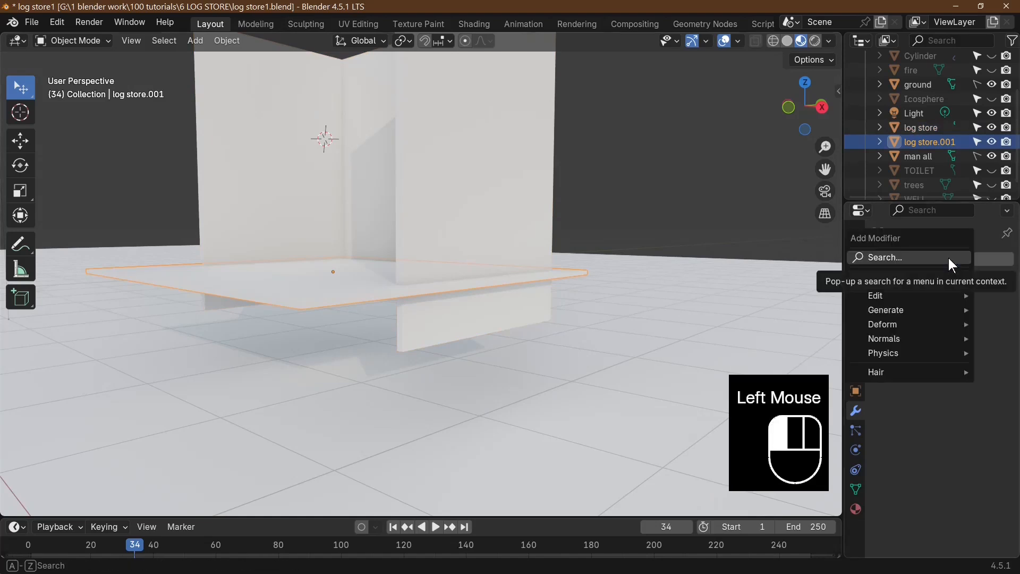
type("a")
left_click(758, 287)
scroll(758, 287, "down", 3)
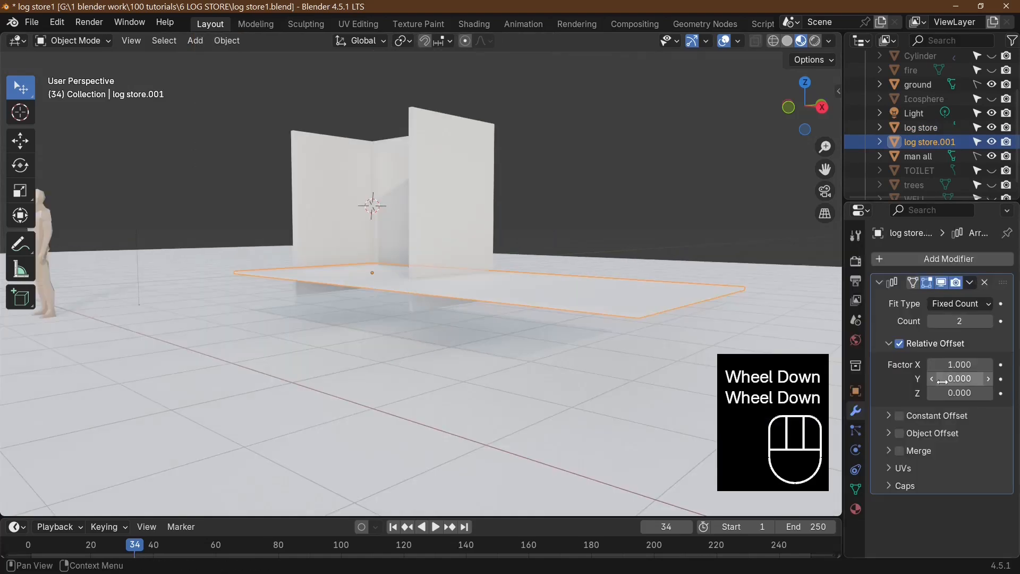
- Set the array's relative offset factors to 1 in Z and 0 in X so the copies stack vertically
left_click(967, 393)
type("1")
left_click(968, 387)
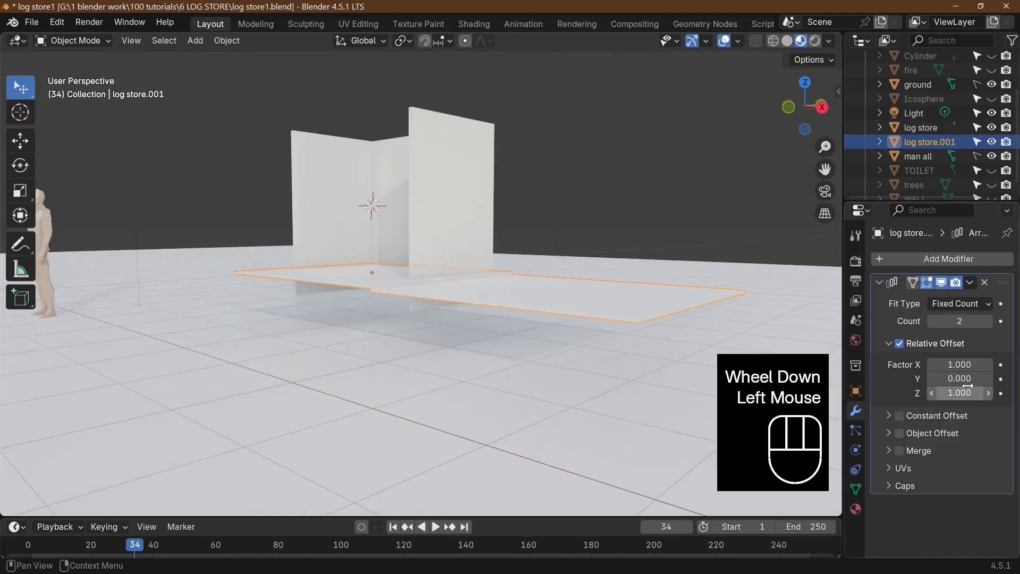
left_click(957, 365)
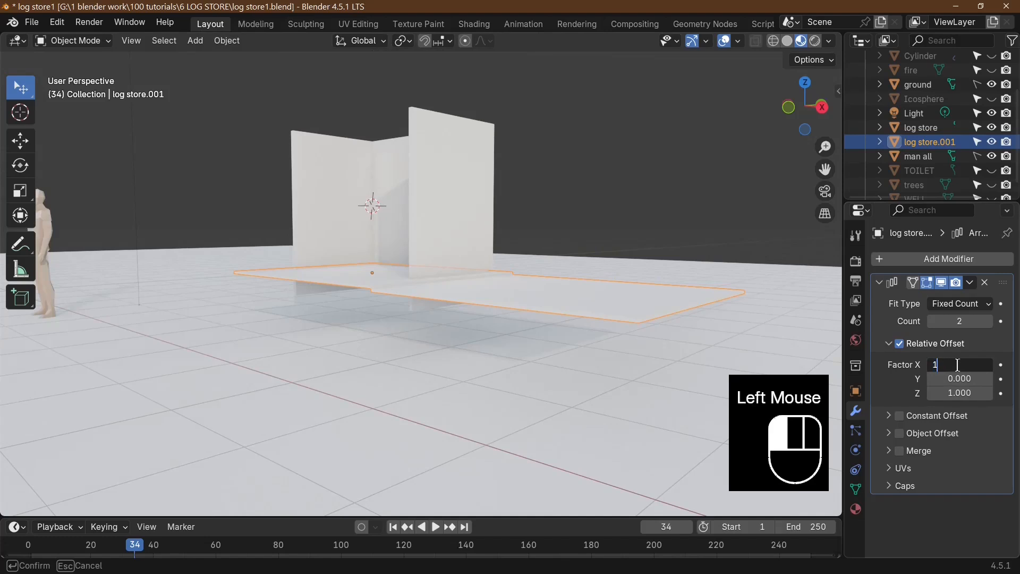
type("0")
key("Return")
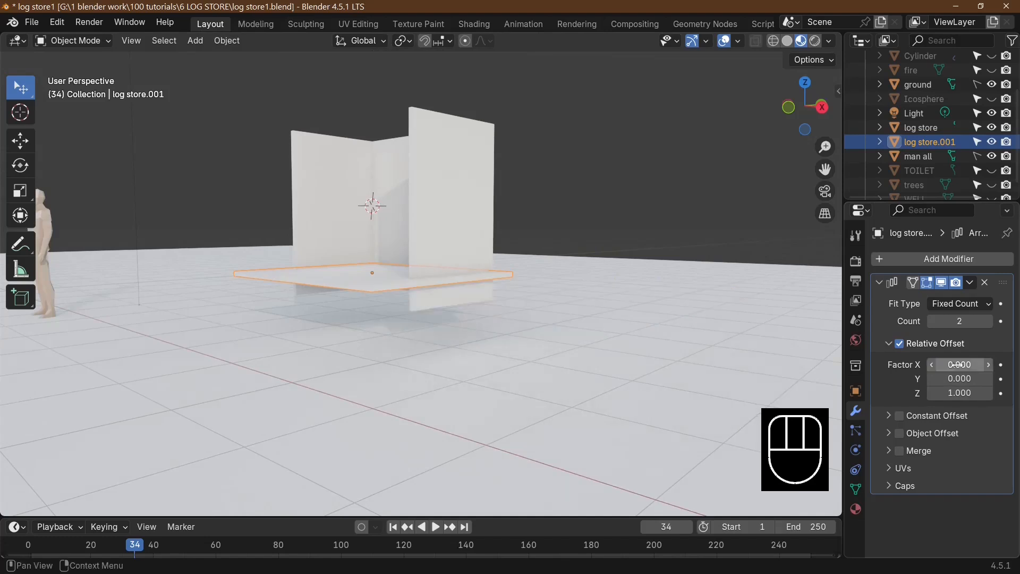
- Set the array's relative Z offset factor to -9.2 to space the second slab above the first
scroll(540, 365, "up", 3)
middle_click_drag(540, 364, 509, 365)
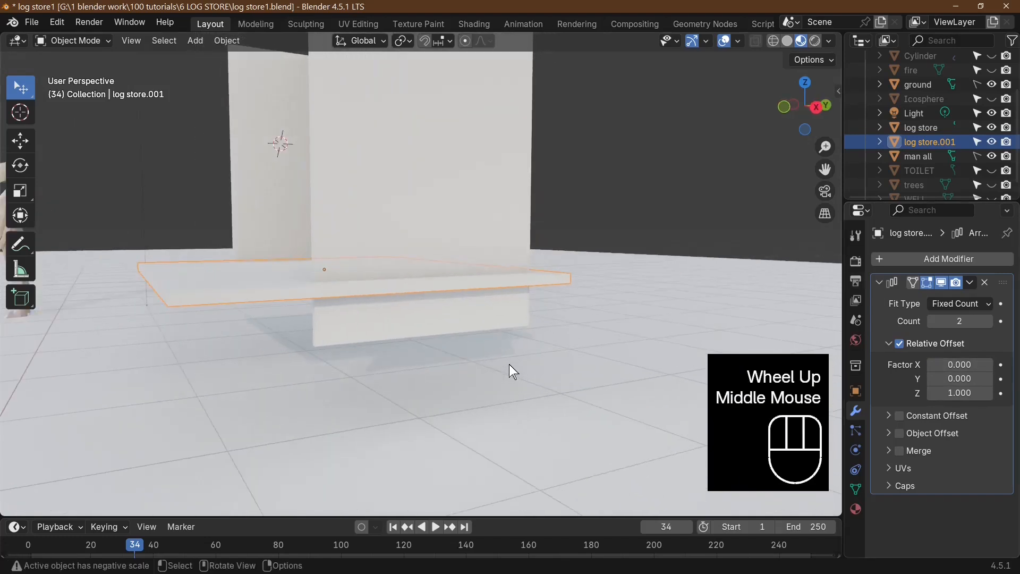
left_click(989, 395)
left_click_drag(989, 395, 940, 395)
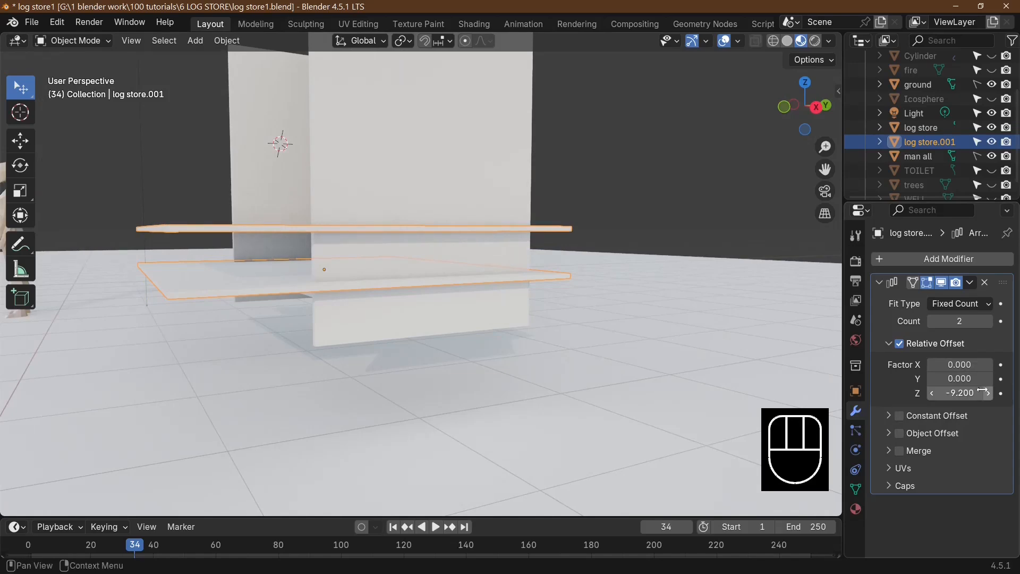
- Fine-tune the array's relative Z offset factor to -9.5 while checking the slab spacing in front view
key("KP_1")
scroll(675, 364, "down", 2)
middle_click_drag(552, 208, 511, 216)
key("KP_1")
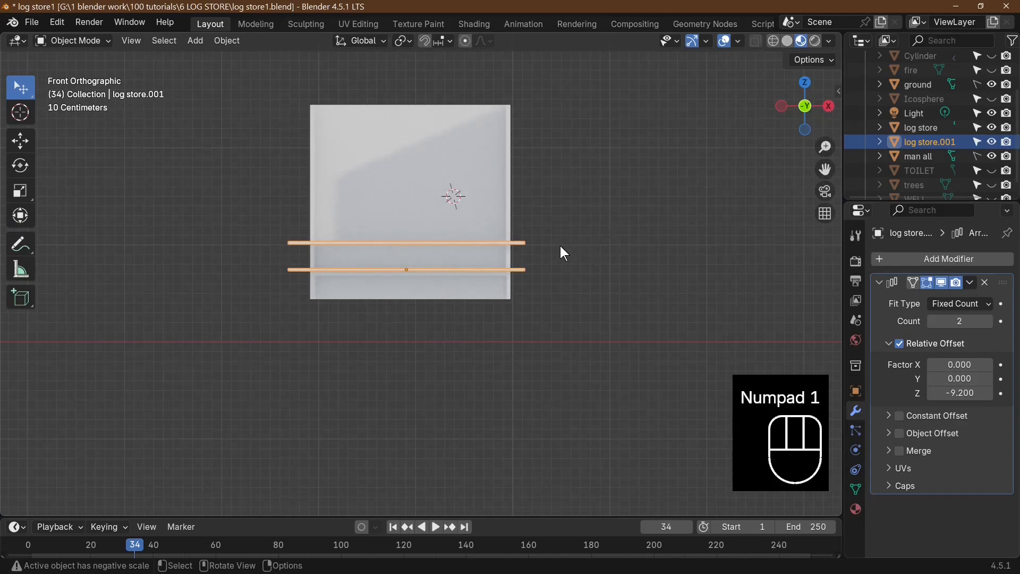
left_click(991, 395)
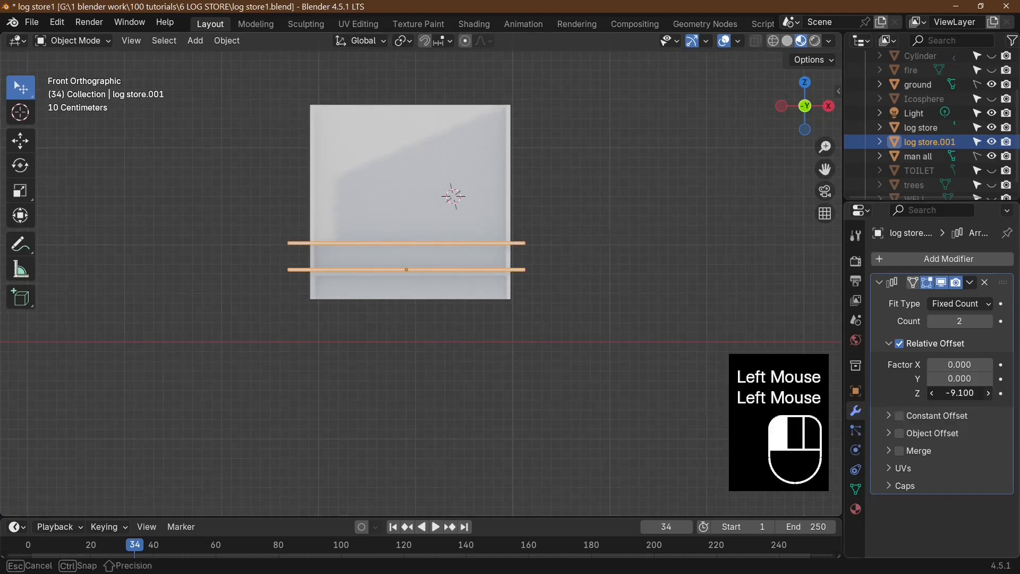
left_click(989, 394)
mouse_move(989, 394)
left_mouse_down()
mouse_move(975, 394)
mouse_move(989, 394)
left_mouse_up()
middle_click_drag(717, 340, 551, 361)
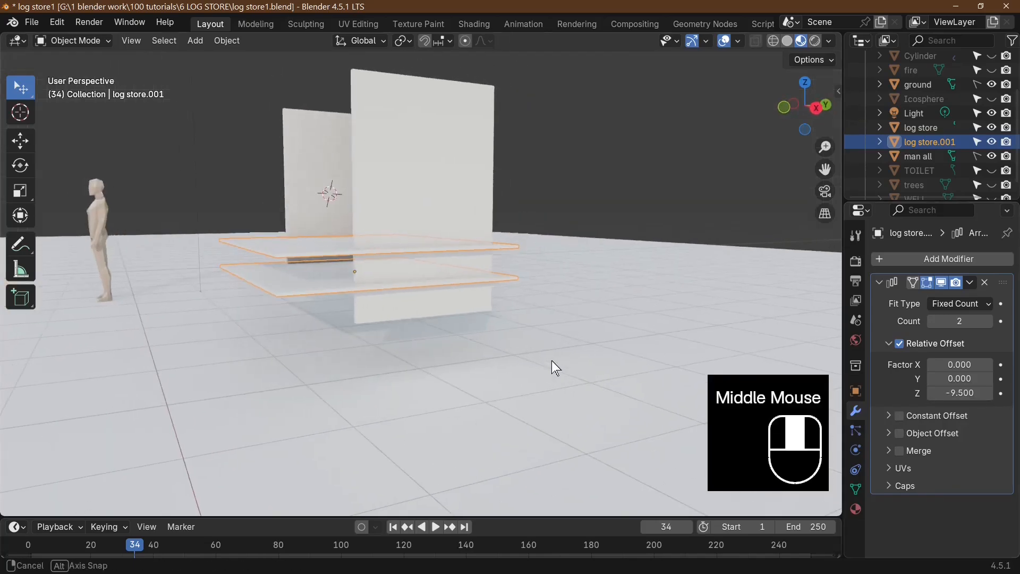
- Set the slab array's count to 7 so the slabs span the full height of the log store
left_click(990, 322)
left_click(990, 322)
left_click(990, 322)
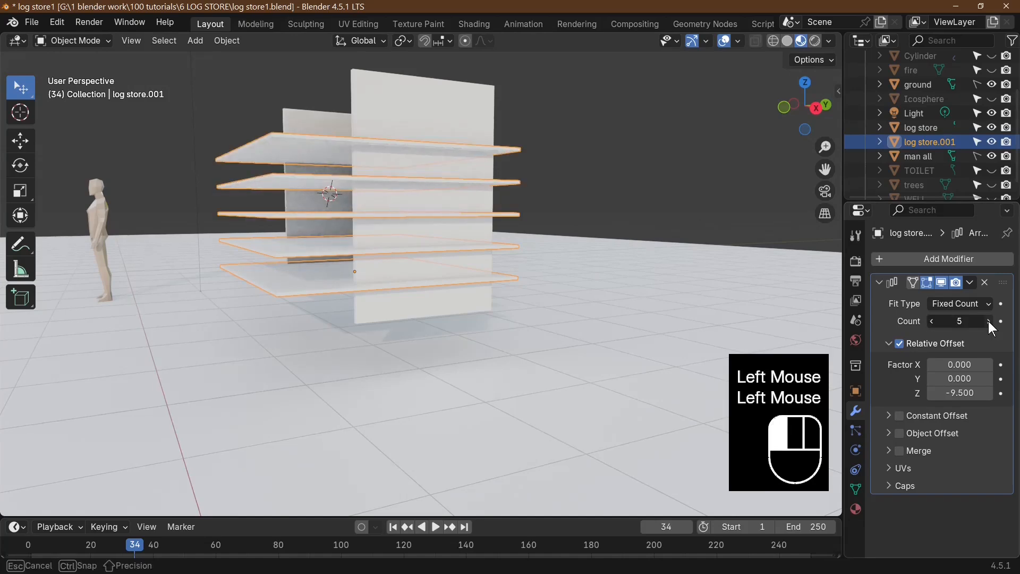
left_click(990, 322)
left_click(990, 322)
- Add a Boolean Difference modifier to the log store with the arrayed slabs as its cutting object
middle_click_drag(494, 359, 503, 291)
left_click(492, 296)
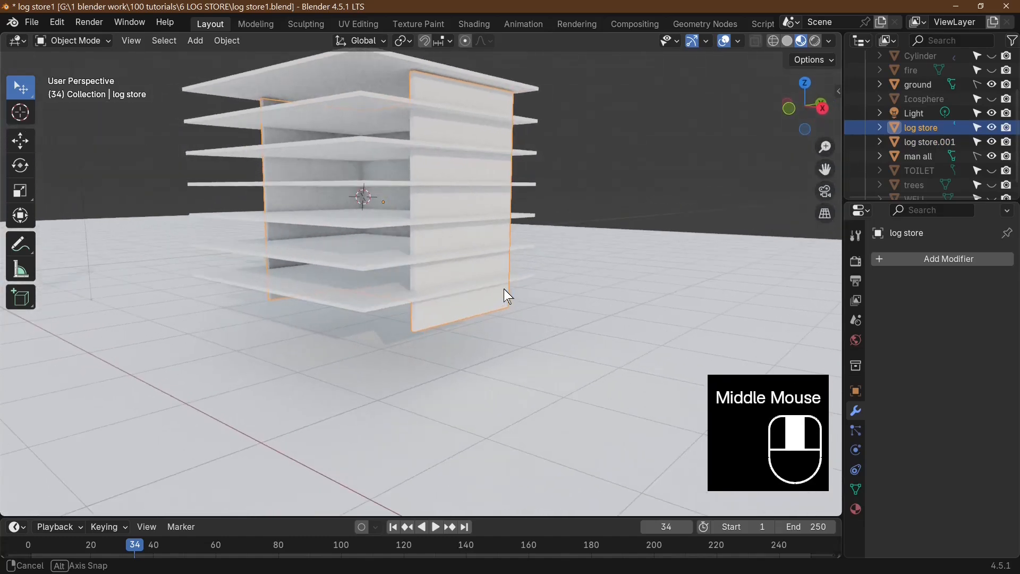
left_click(944, 260)
type("b")
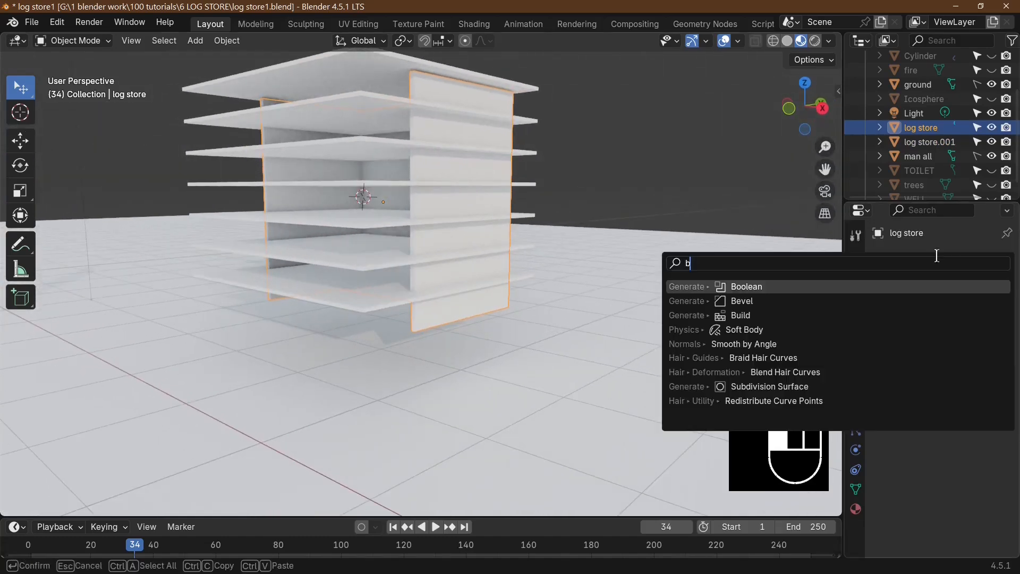
left_click(862, 285)
left_click(986, 339)
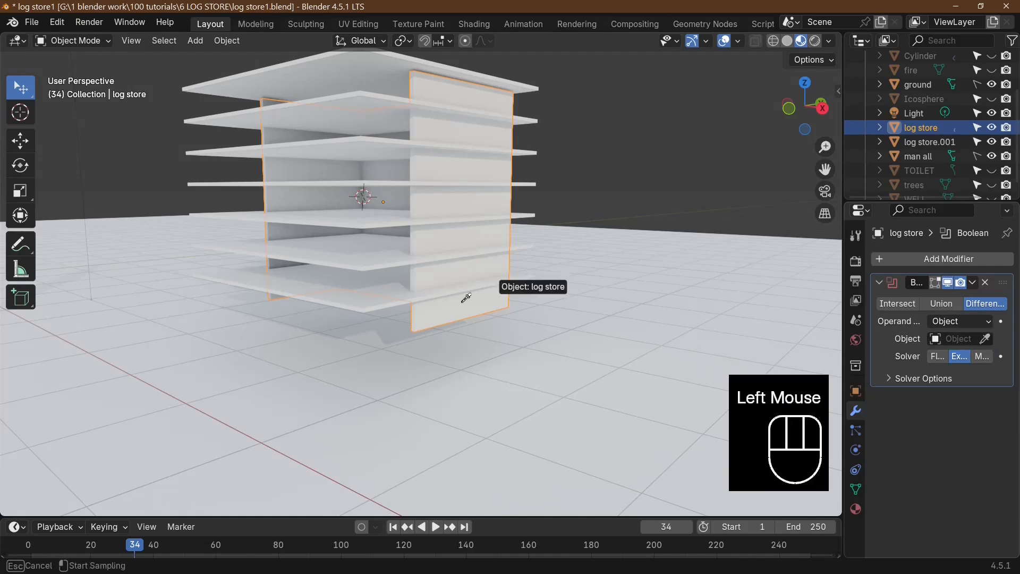
left_click(360, 298)
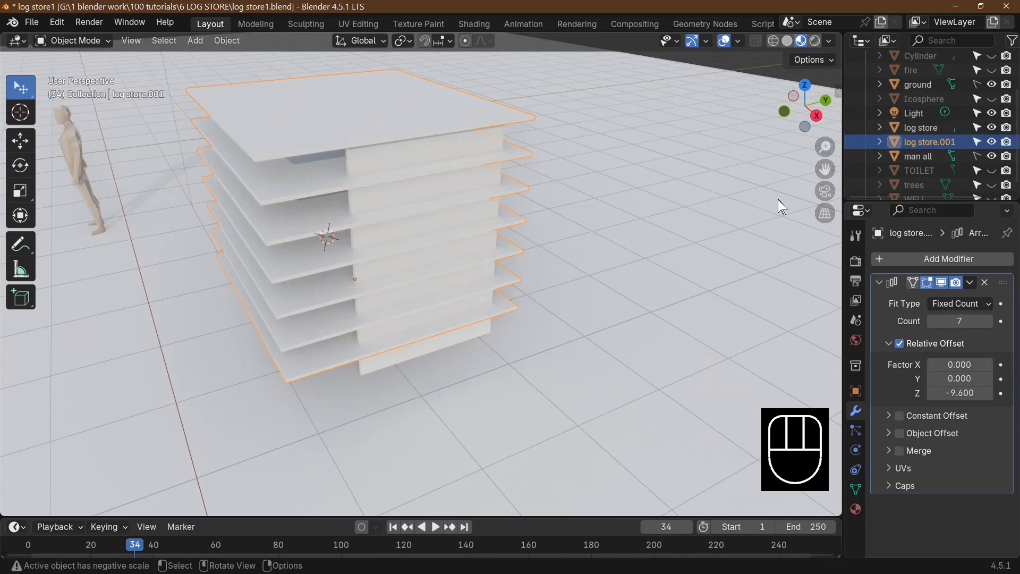
- Try deleting the arrayed slabs, and undo the deletion
key("x")
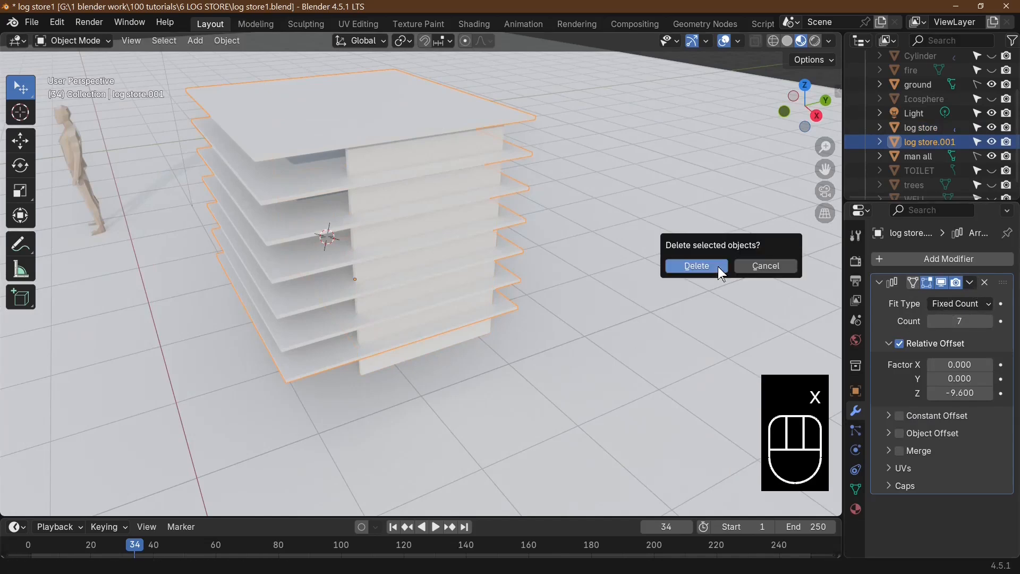
left_click(718, 266)
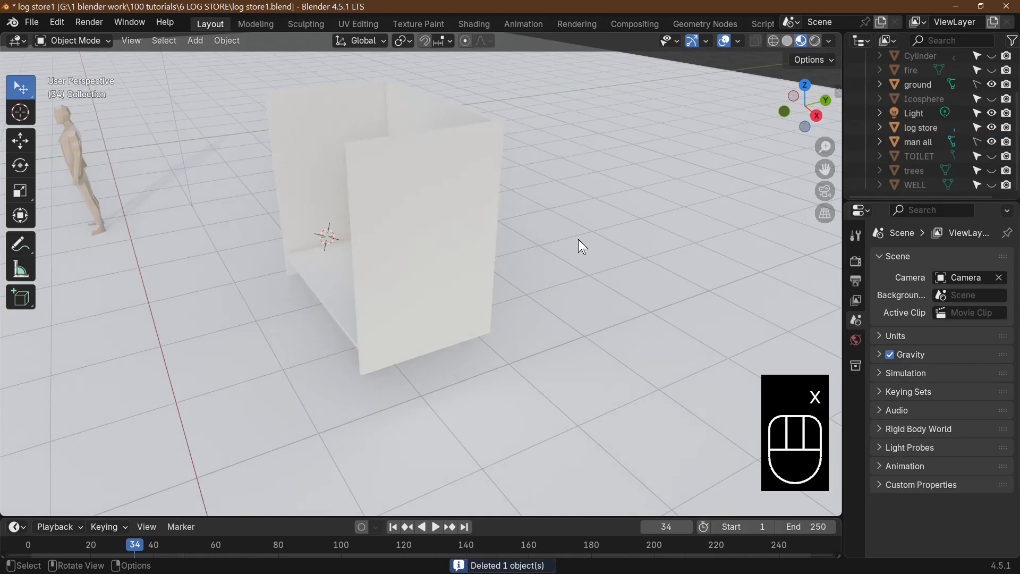
key("ctrl+z")
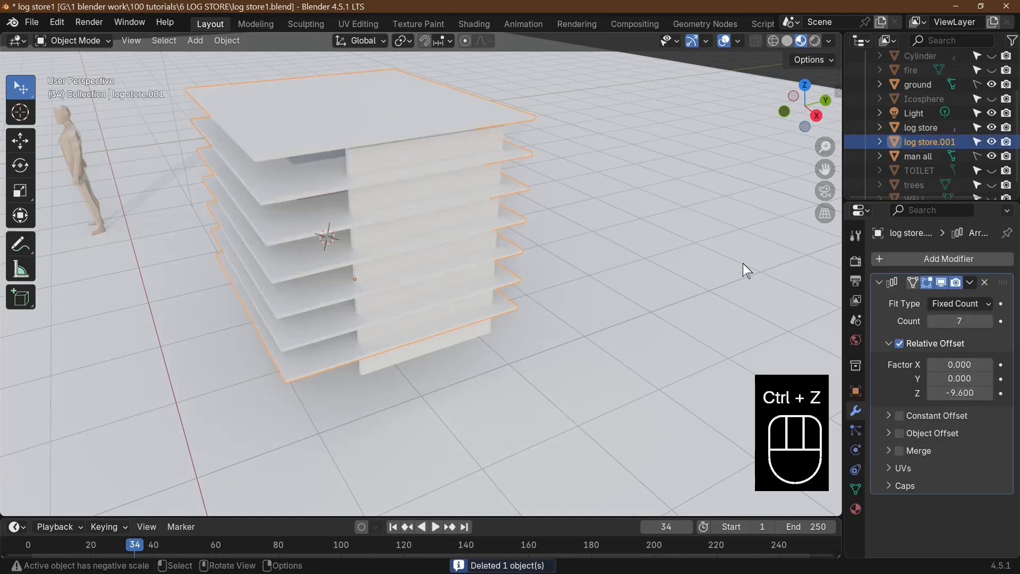
- Apply the Array modifier on the stacked slabs
middle_click_drag(409, 206, 383, 189)
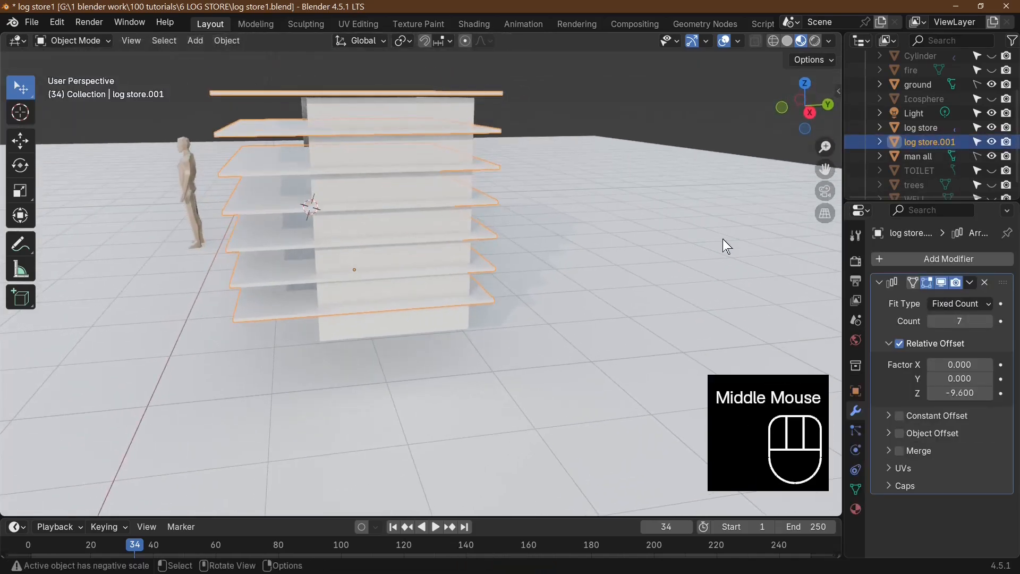
left_click(972, 282)
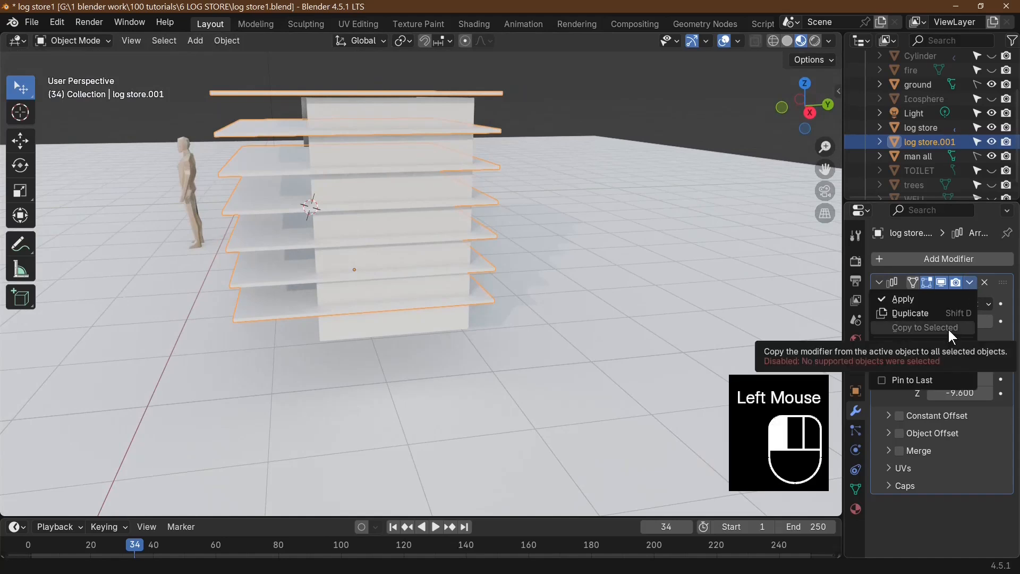
left_click(920, 298)
- Select the log store and apply its Boolean modifier to cut the horizontal plank grooves
middle_click_drag(455, 190, 471, 139)
left_click(422, 131)
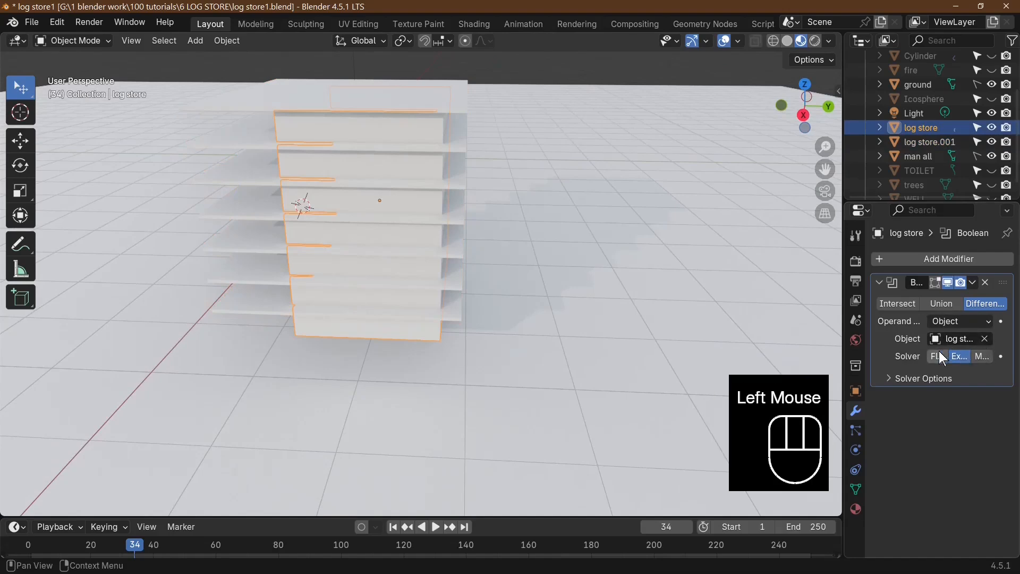
middle_click_drag(581, 301, 542, 262)
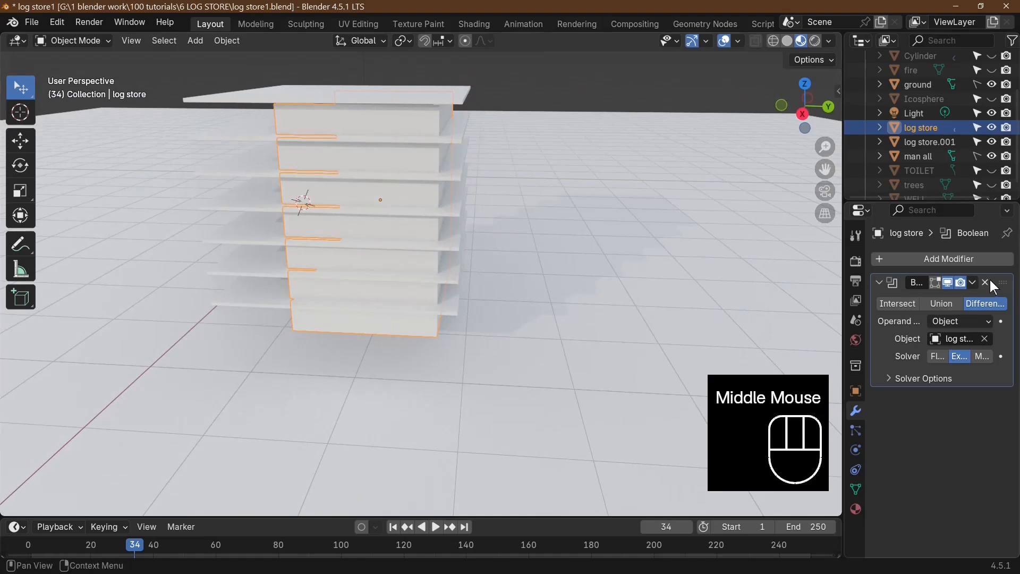
left_click(974, 282)
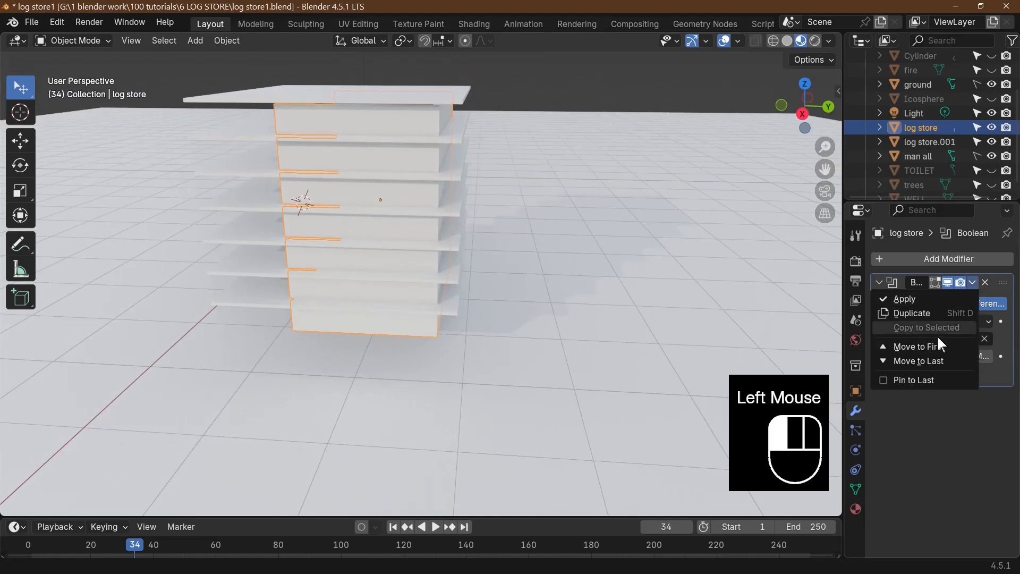
left_click(933, 299)
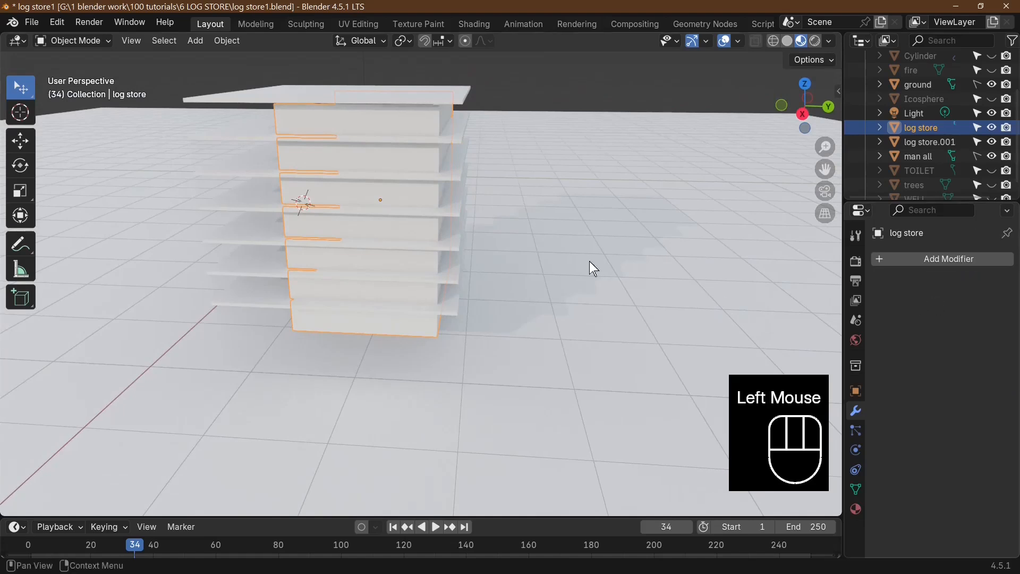
- Delete the slab cutter object and inspect the grooves in the log store's walls
left_click_drag(408, 136, 411, 132)
left_click(452, 147)
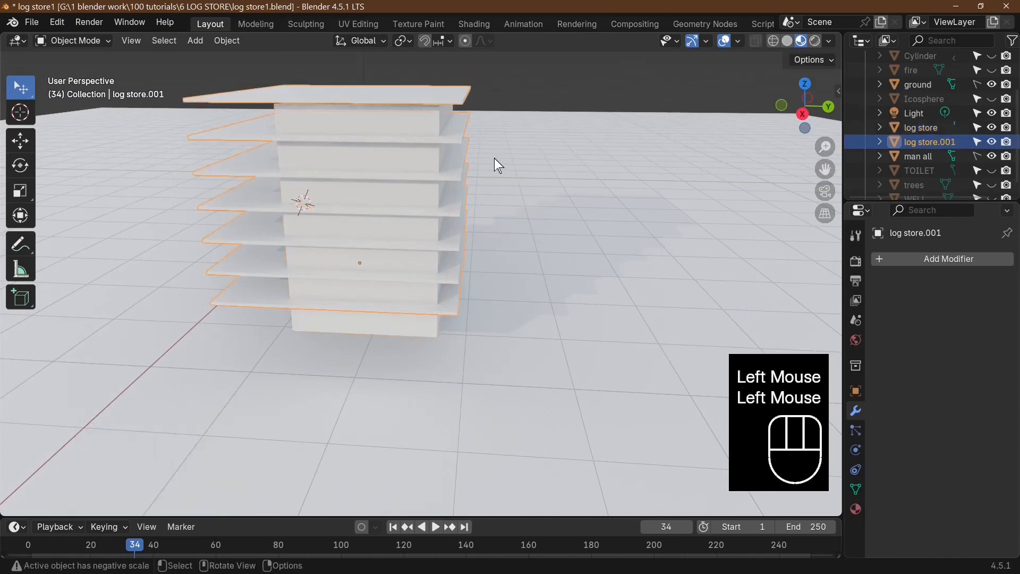
key("x")
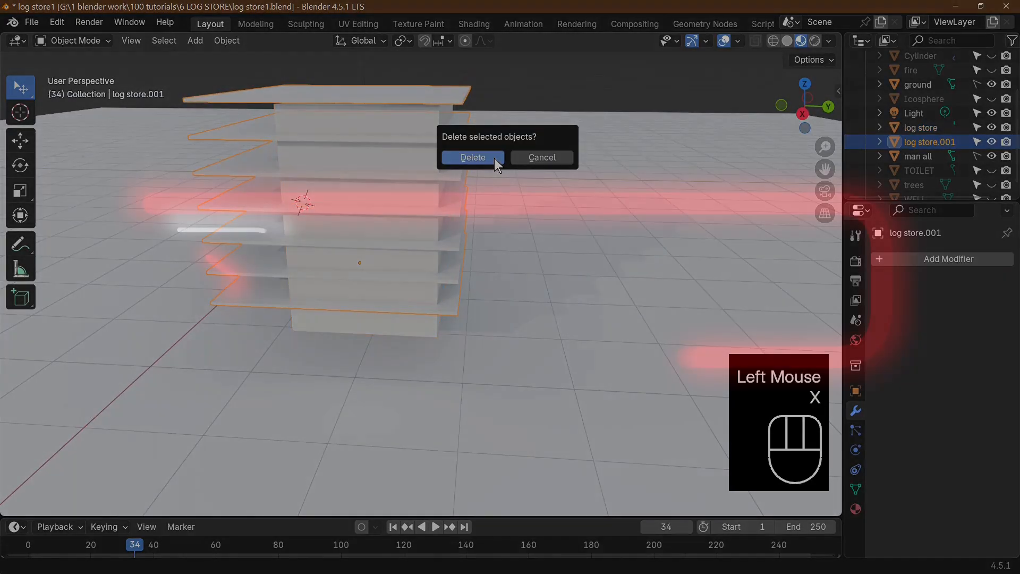
left_click(495, 159)
middle_click_drag(484, 204, 176, 246)
scroll(541, 304, "up", 3)
middle_click_drag(271, 290, 422, 399)
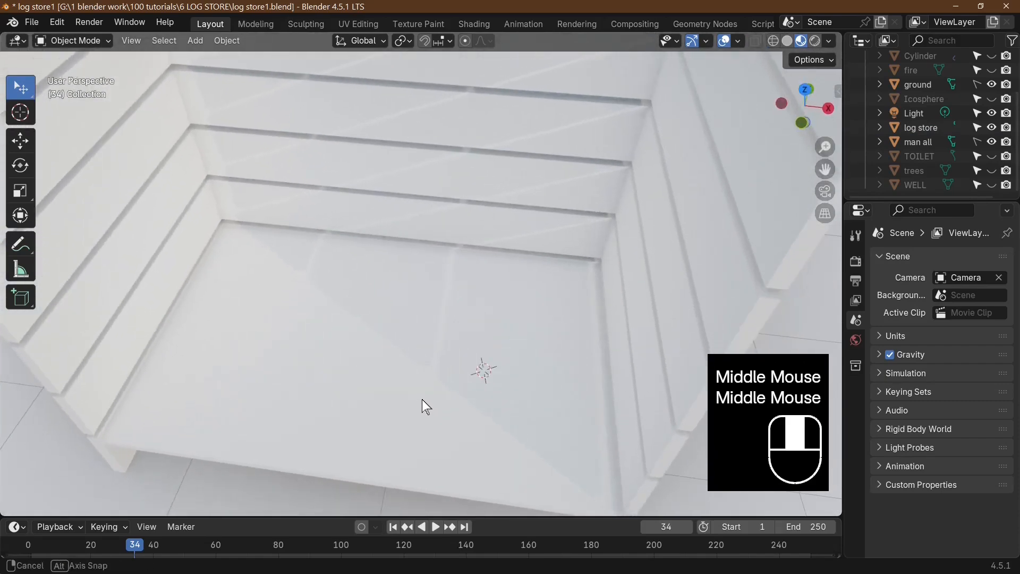
scroll(421, 390, "down", 3)
- Add a mesh cube and, in top view, scale it by about 1.013 to approximate the log store's width
left_click(196, 42)
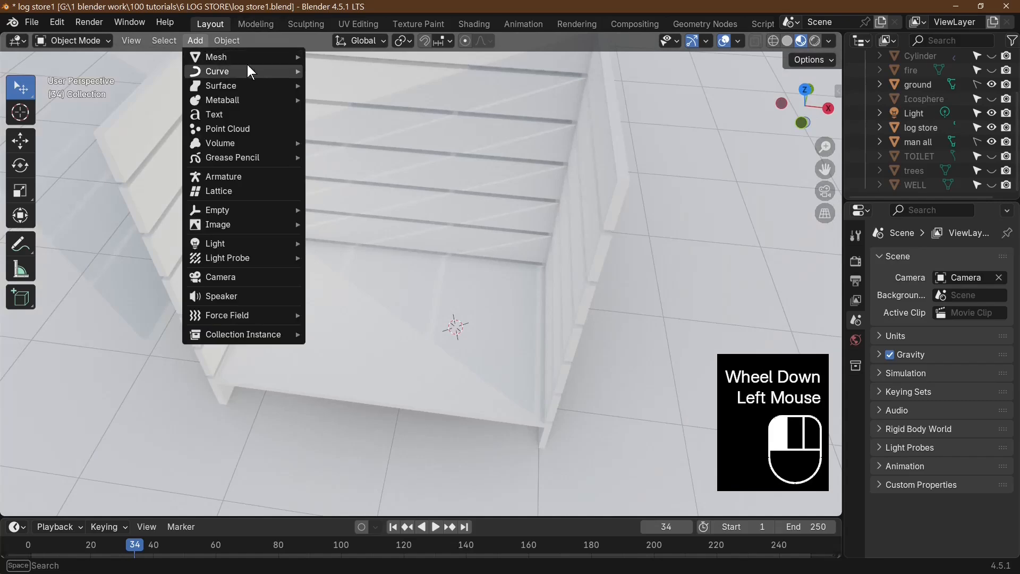
mouse_move(233, 59)
left_click(340, 70)
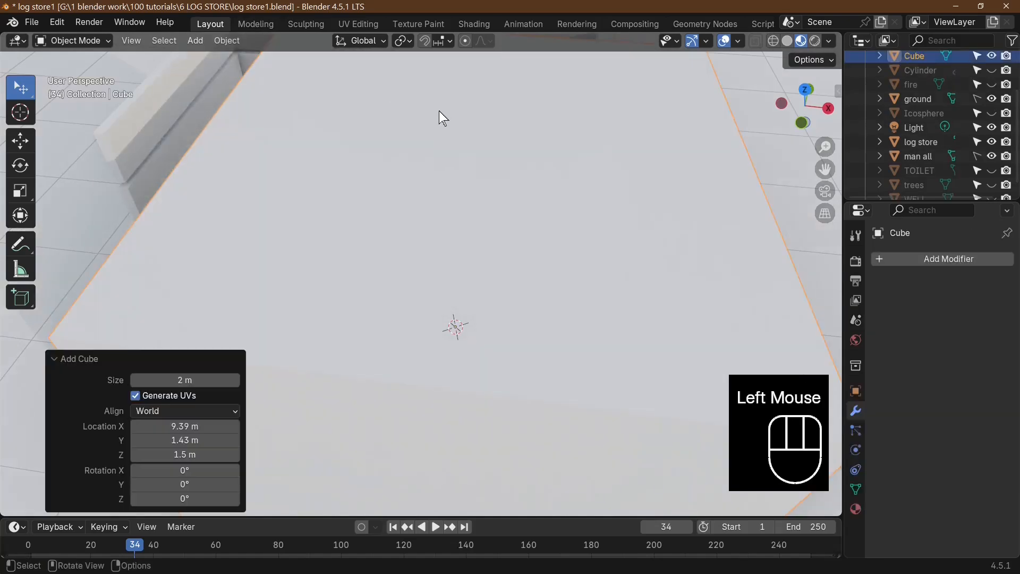
scroll(466, 148, "down", 3)
key("KP_7")
key("s")
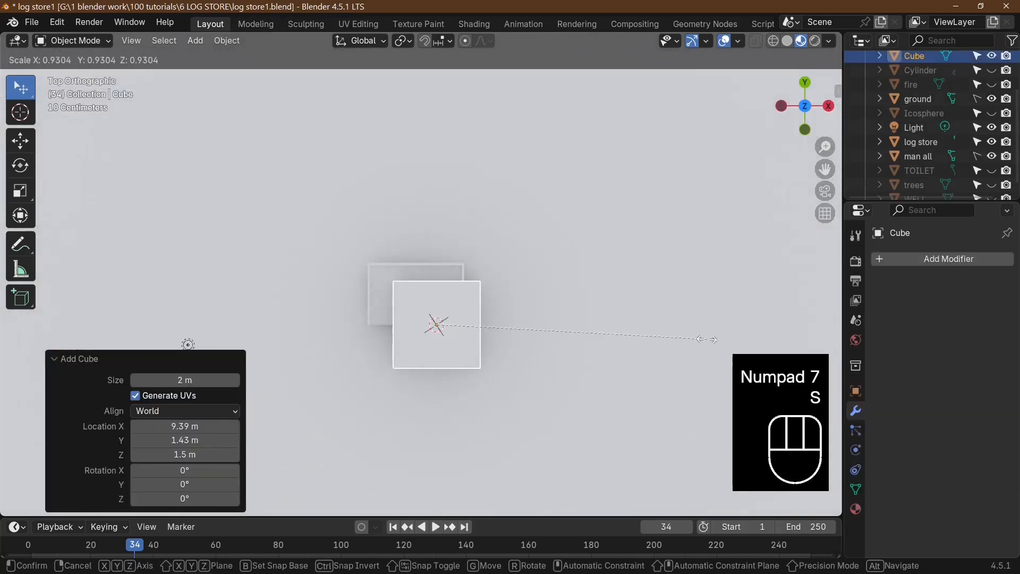
left_click(730, 341)
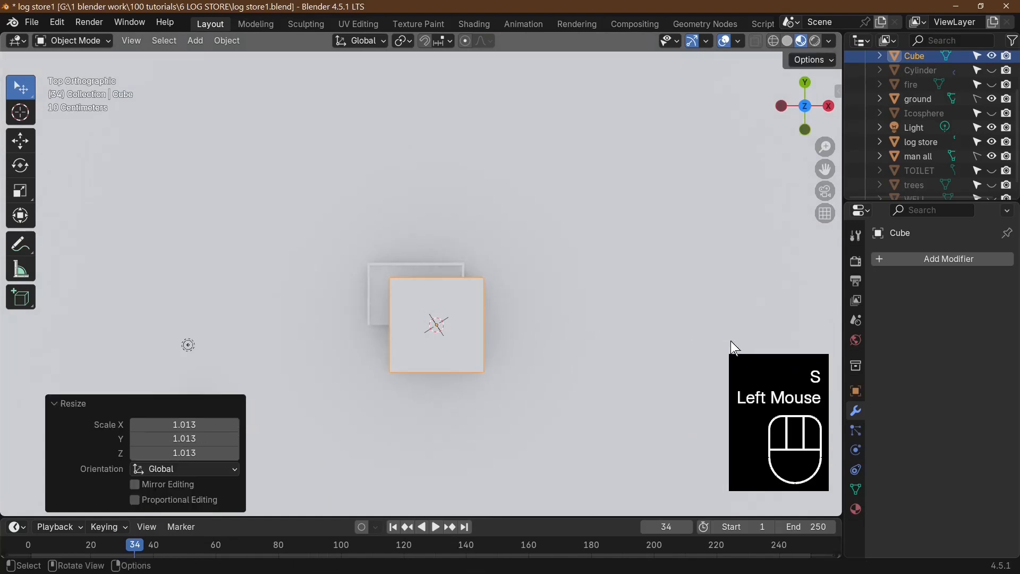
- Move the cube about -0.04 m in X and 0.024 m in Y to center it between the log store's side walls
scroll(712, 297, "up", 5)
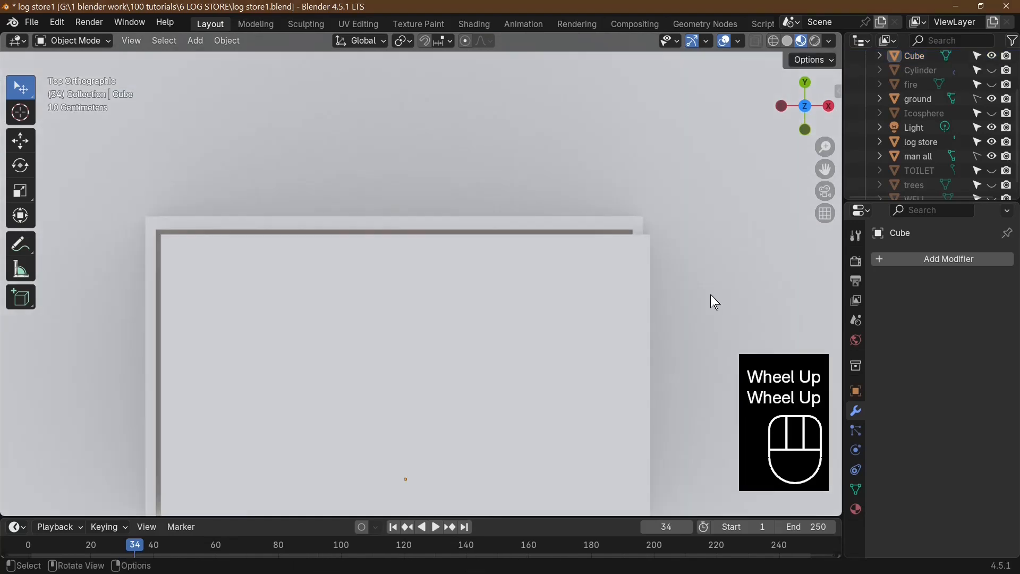
key("g")
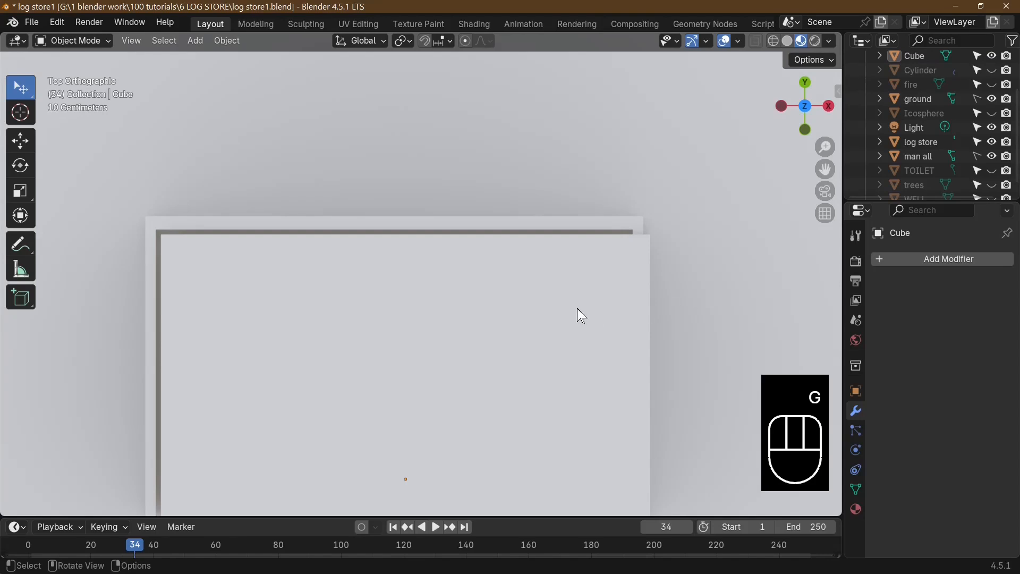
left_click(581, 313)
key("g")
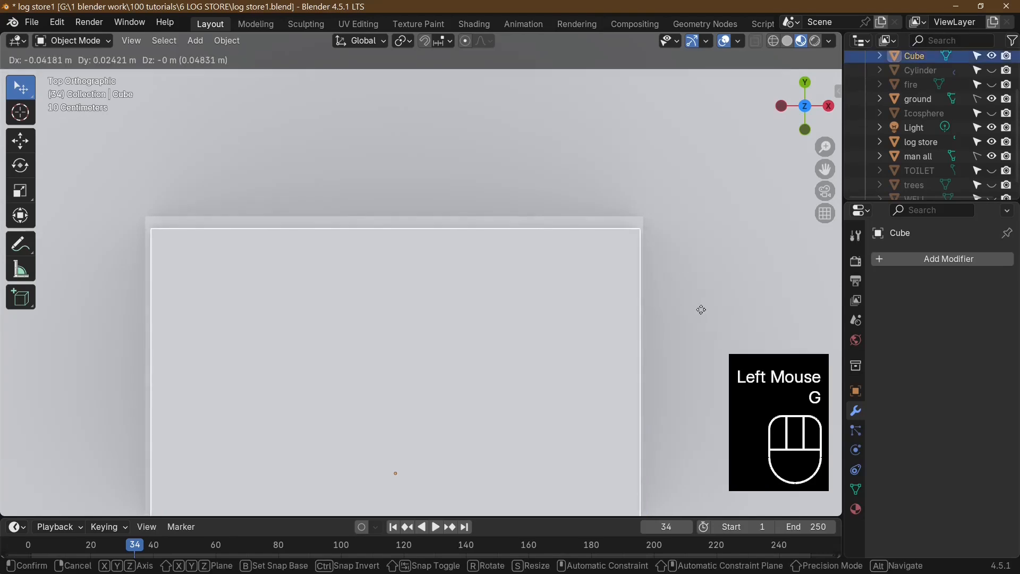
left_click(700, 312)
- Fit the cube inside the side walls by scaling it to about 0.972 along X and 0.992 uniformly
key("s")
key("x")
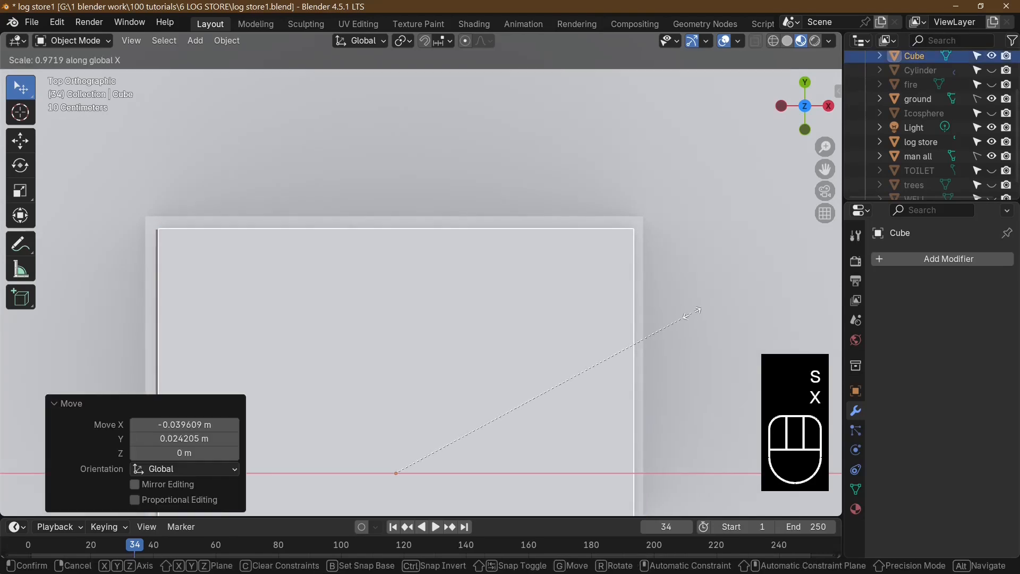
left_click(692, 314)
key("s")
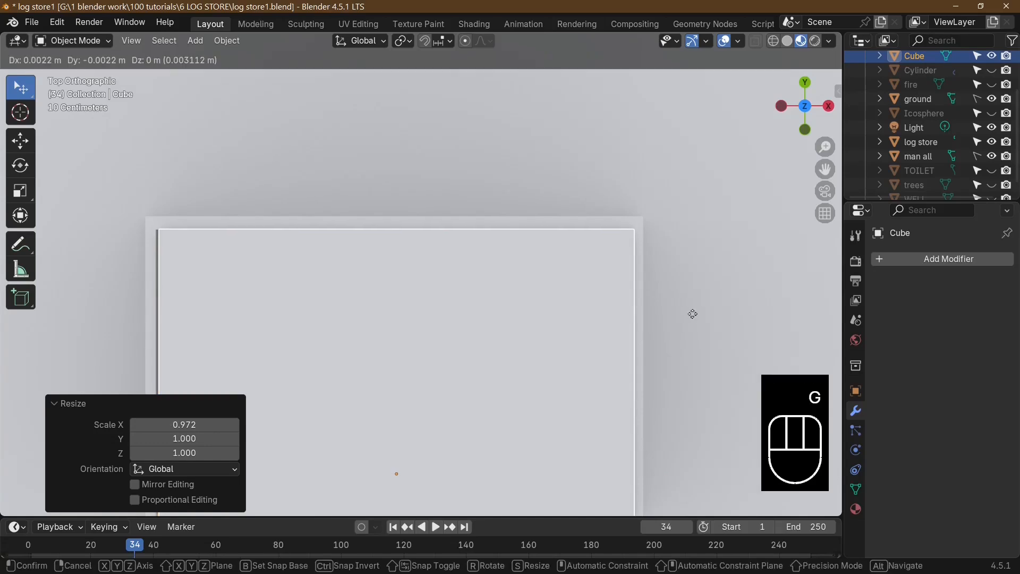
left_click(692, 313)
- Flatten the cube along Y with a scale factor of about -0.171
middle_click_drag(692, 314, 576, 210)
scroll(571, 207, "down", 2)
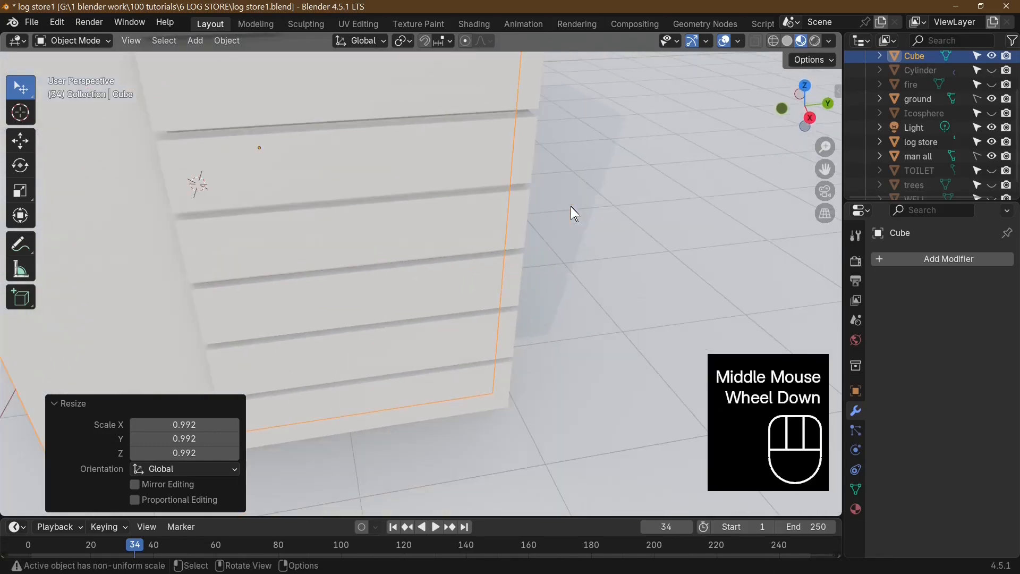
scroll(570, 209, "down", 5)
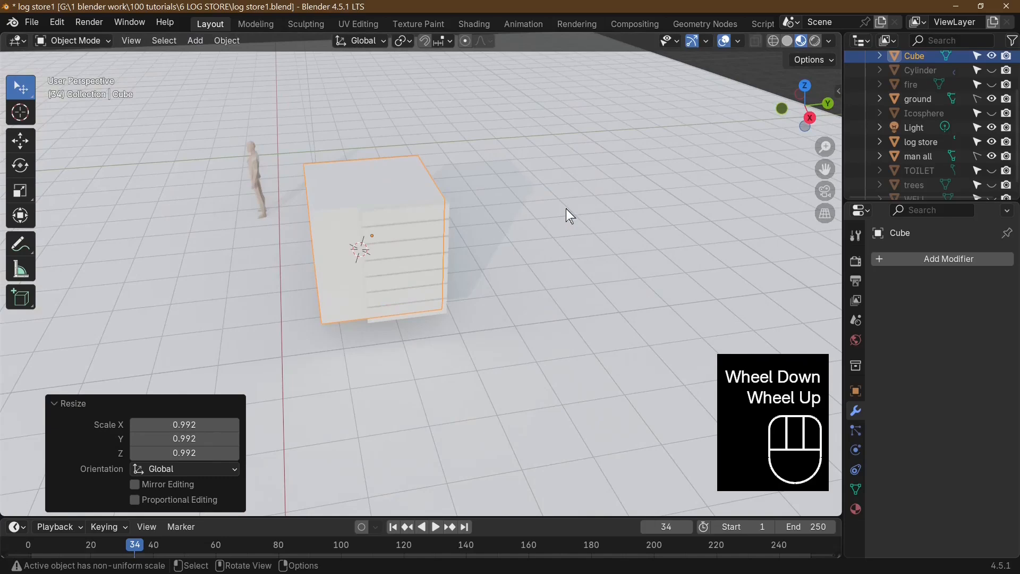
key("s")
key("x")
key("y")
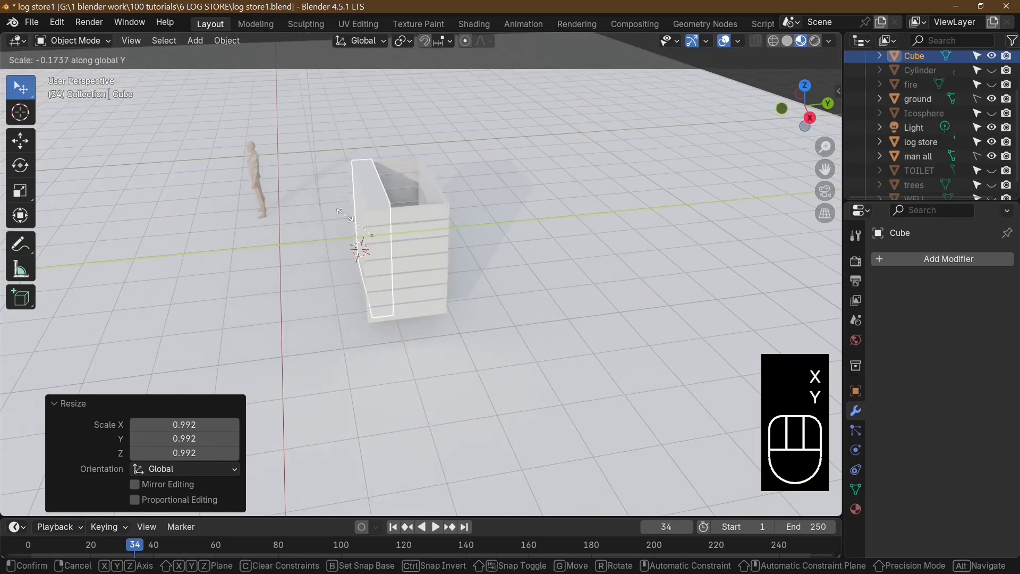
left_click(551, 206)
- Thin the flattened cube further into an upright sheet with a Y scale factor of about 0.36, and check its fit between the walls
scroll(567, 232, "up", 3)
key("s")
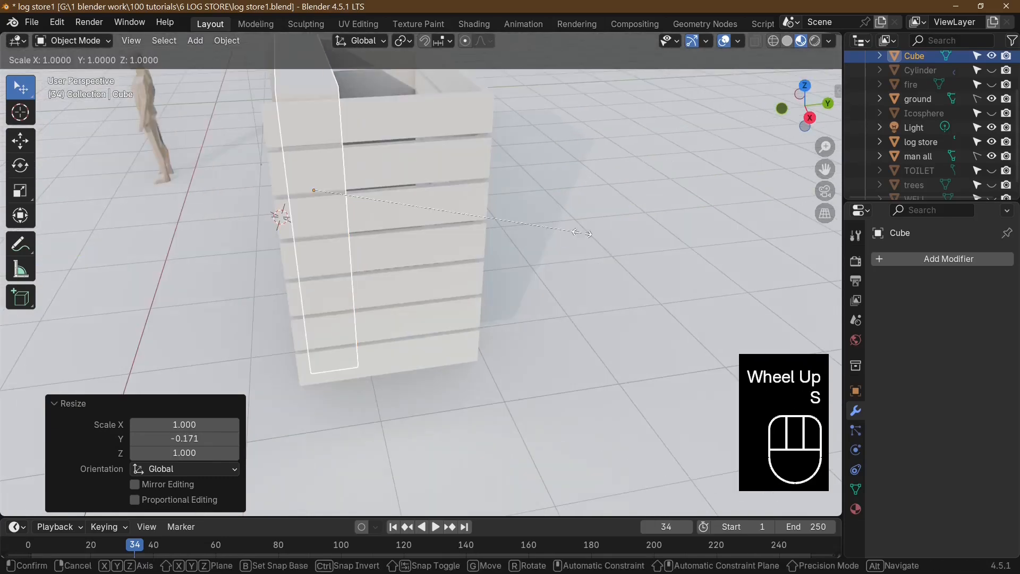
key("y")
left_click(407, 233)
middle_click_drag(406, 234, 547, 230)
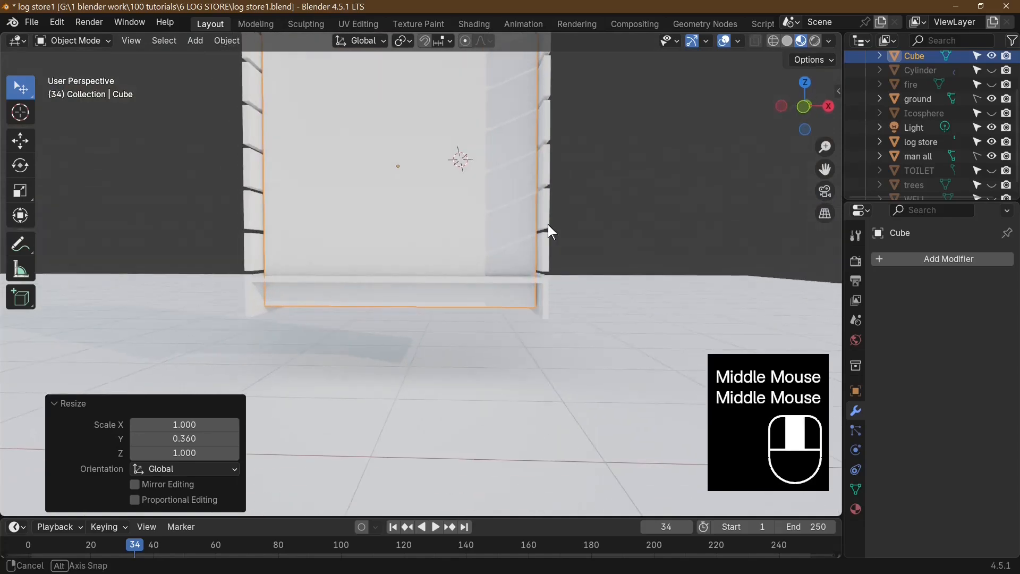
middle_click_drag(380, 294, 288, 292)
middle_click_drag(285, 227, 476, 309)
- Add an Array modifier to the upright sheet with relative offset factors of 0 in X and 1 in Y
key("KP_7")
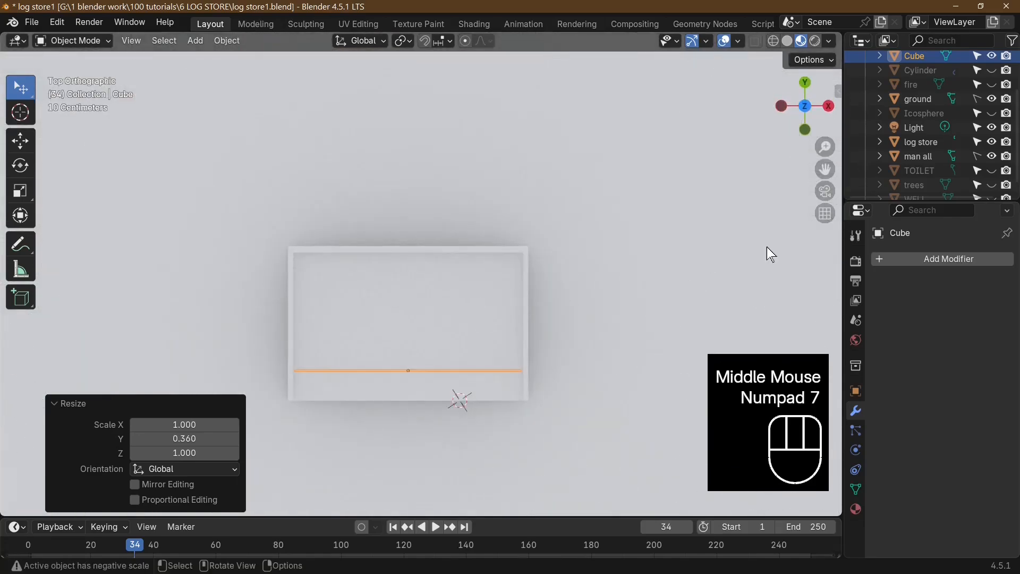
left_click(946, 261)
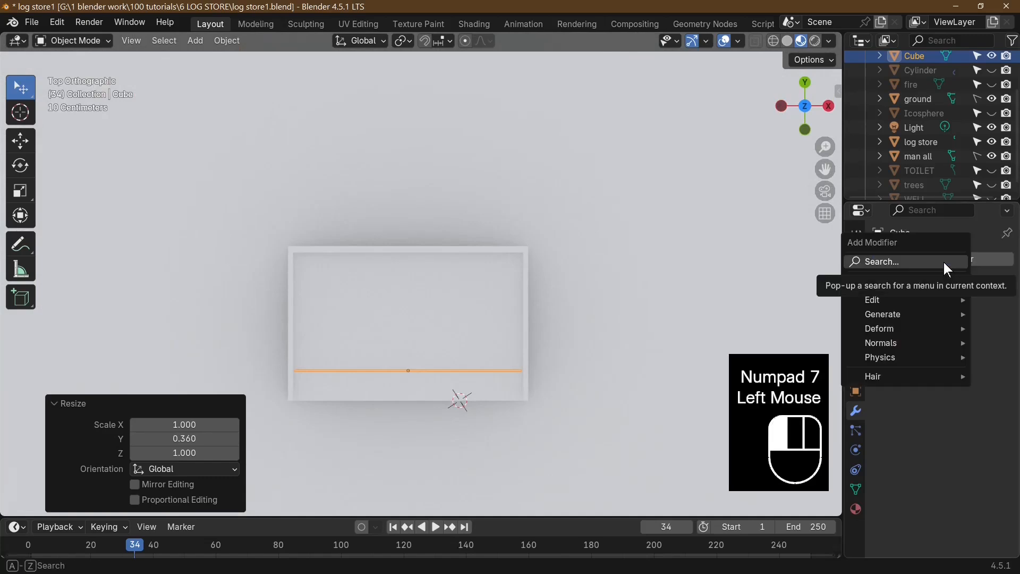
type("a")
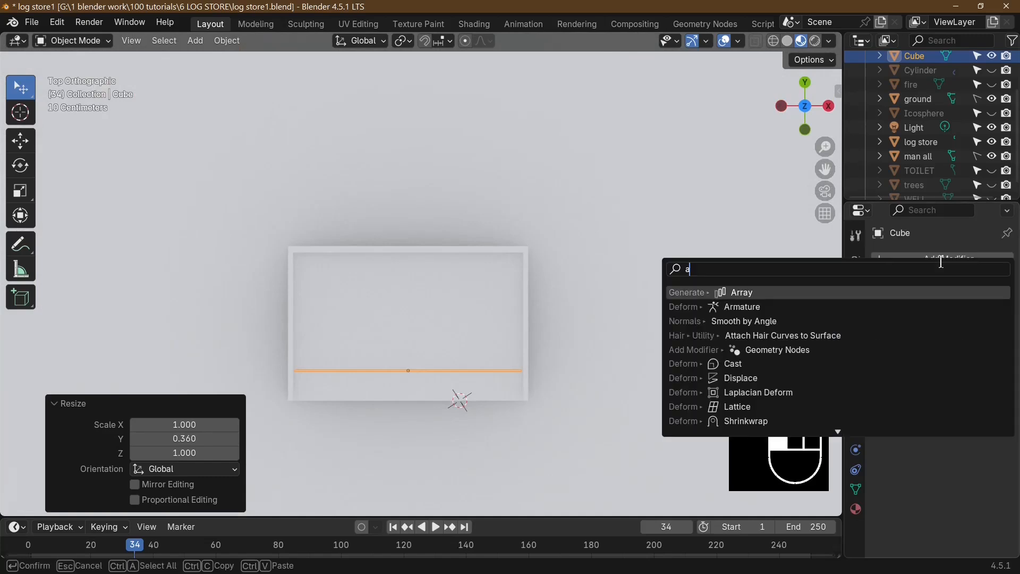
left_click(808, 294)
left_click(959, 379)
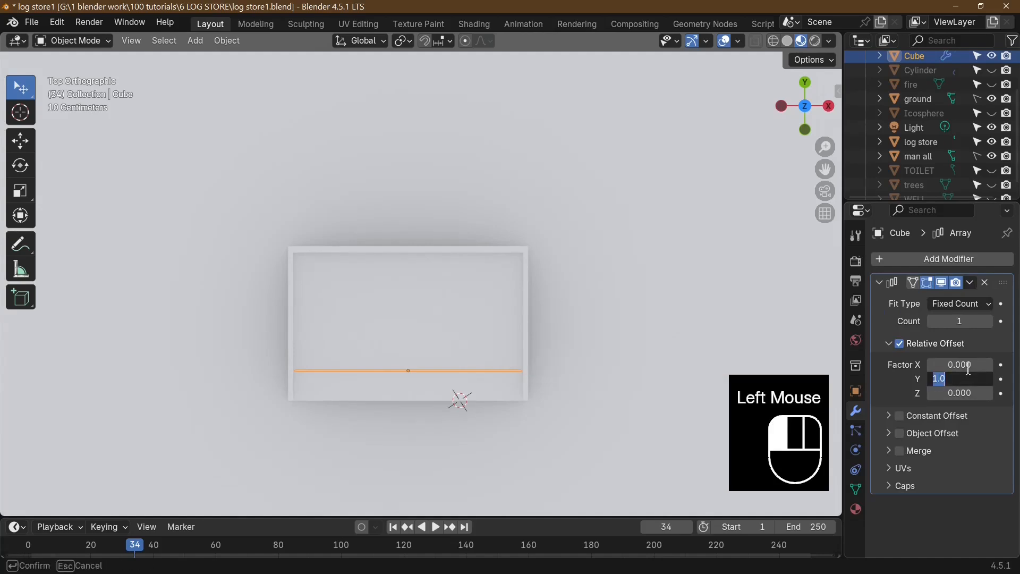
left_click(920, 383)
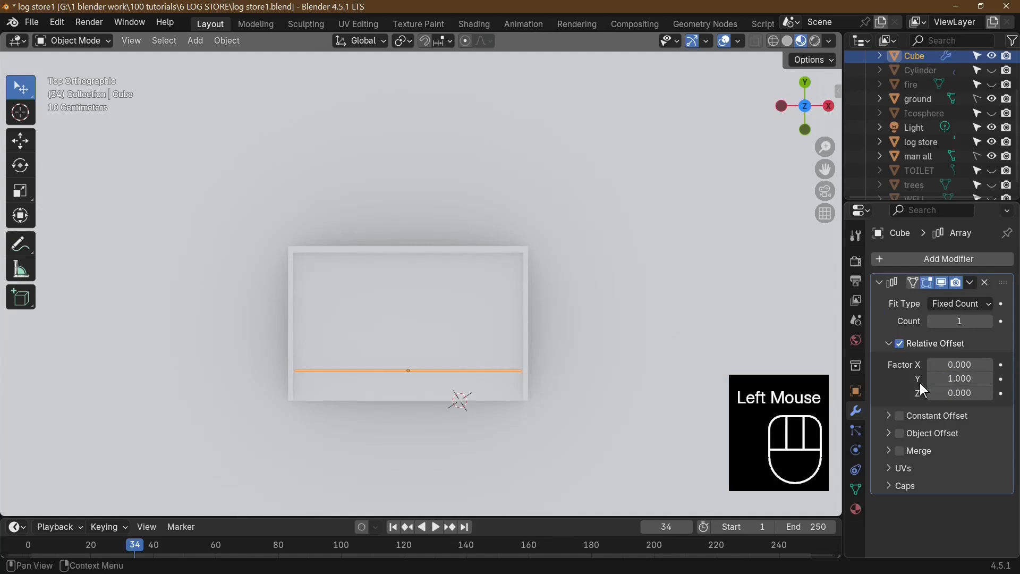
- Array the sheet backwards through the log store with a relative Y offset of -18 and a count of 5
left_click(951, 322)
type("2")
key("Return")
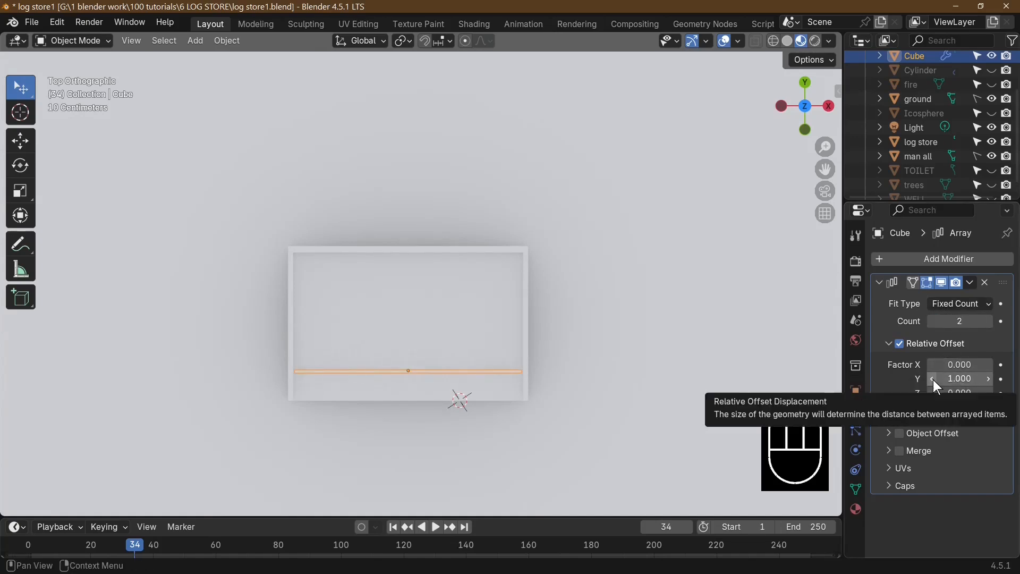
left_click_drag(934, 379, 898, 380)
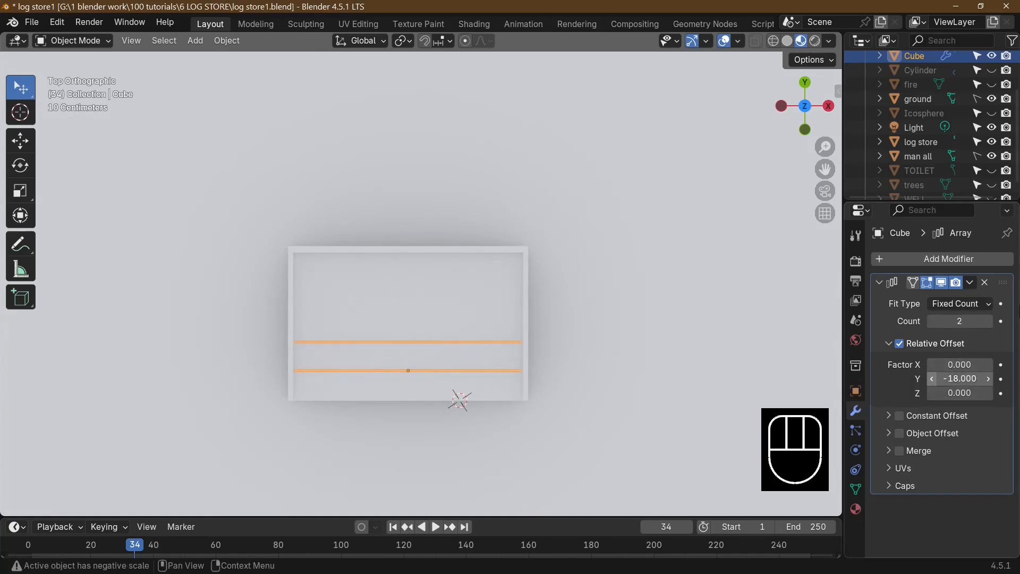
left_click(989, 322)
left_click(988, 322)
left_click(988, 322)
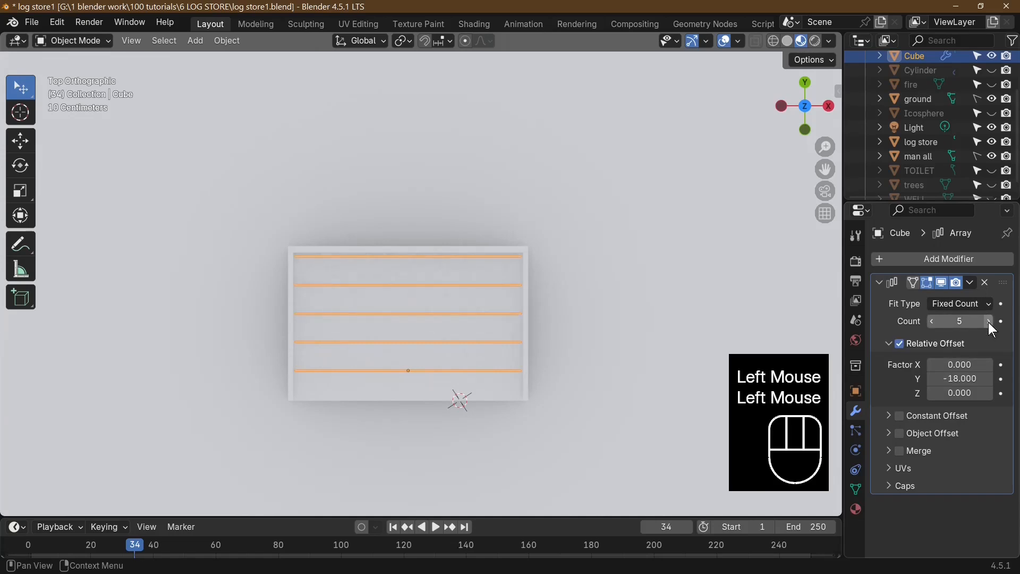
- Fine-tune the array's relative Y offset to -18.5 and apply the Array modifier
scroll(478, 321, "up", 8)
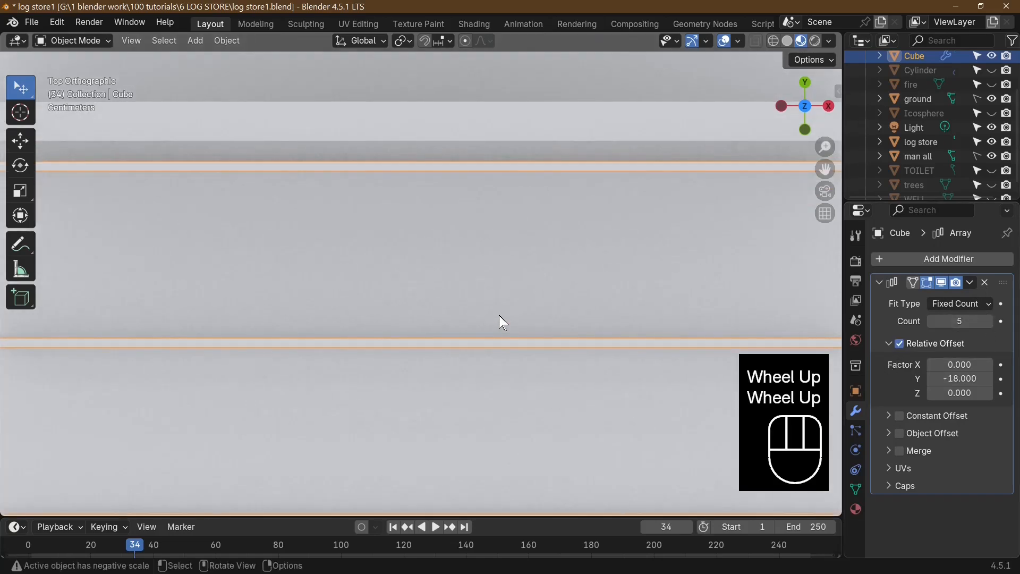
scroll(499, 319, "down", 2)
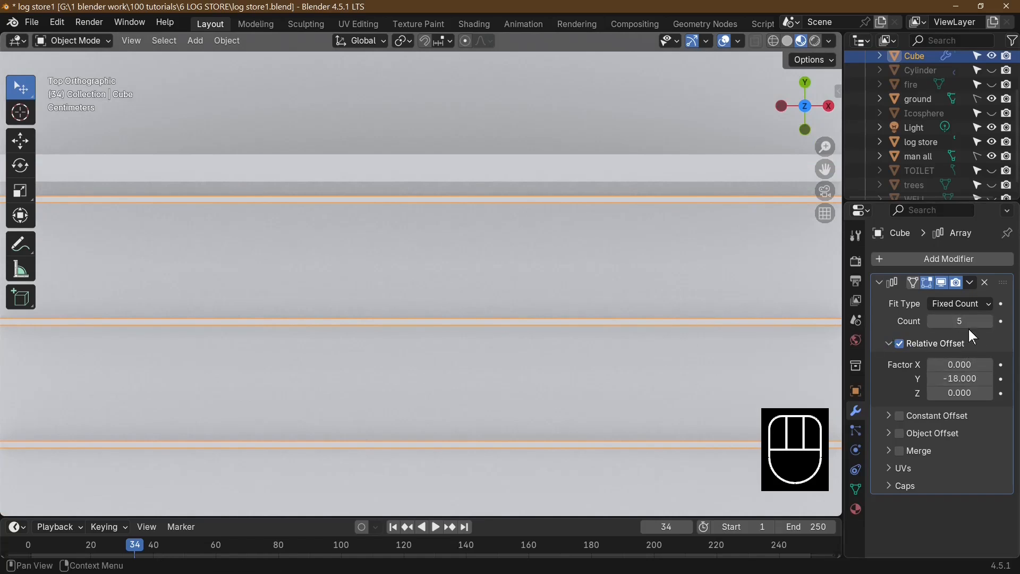
left_click(934, 380)
middle_click_drag(548, 313, 532, 228)
scroll(531, 228, "down", 5)
scroll(585, 278, "down", 3)
middle_click_drag(582, 268, 579, 242)
scroll(570, 292, "up", 5)
scroll(463, 219, "down", 2)
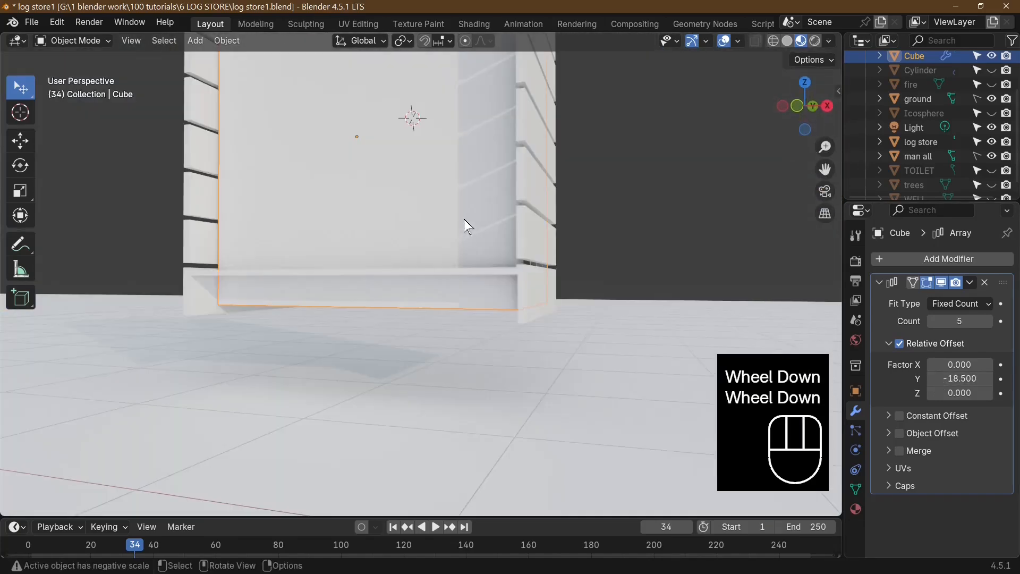
left_click(970, 282)
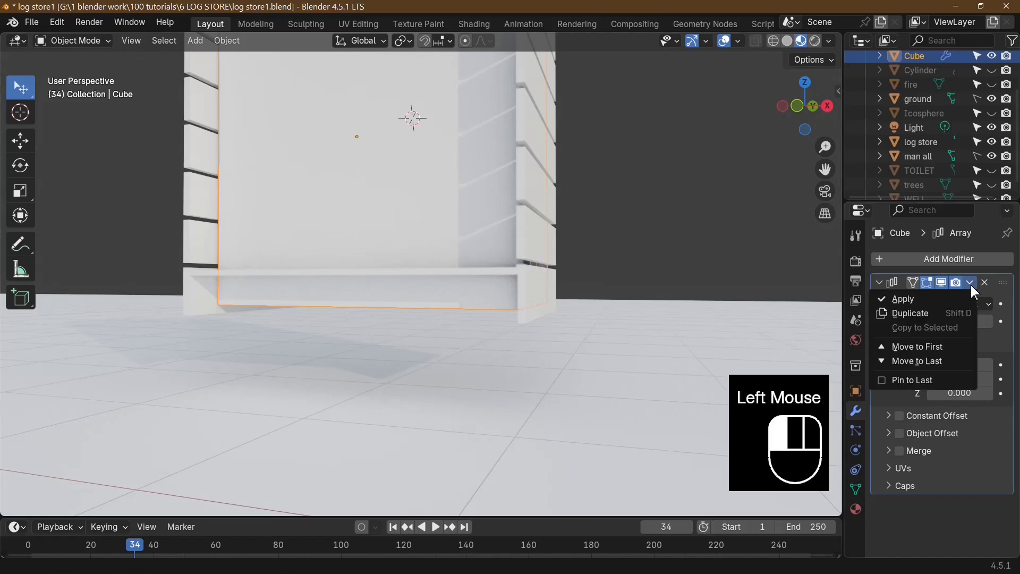
left_click(917, 296)
- Add a Boolean Difference modifier to the log store with the arrayed sheets (Cube) as the cutting object
middle_click_drag(723, 286, 505, 310)
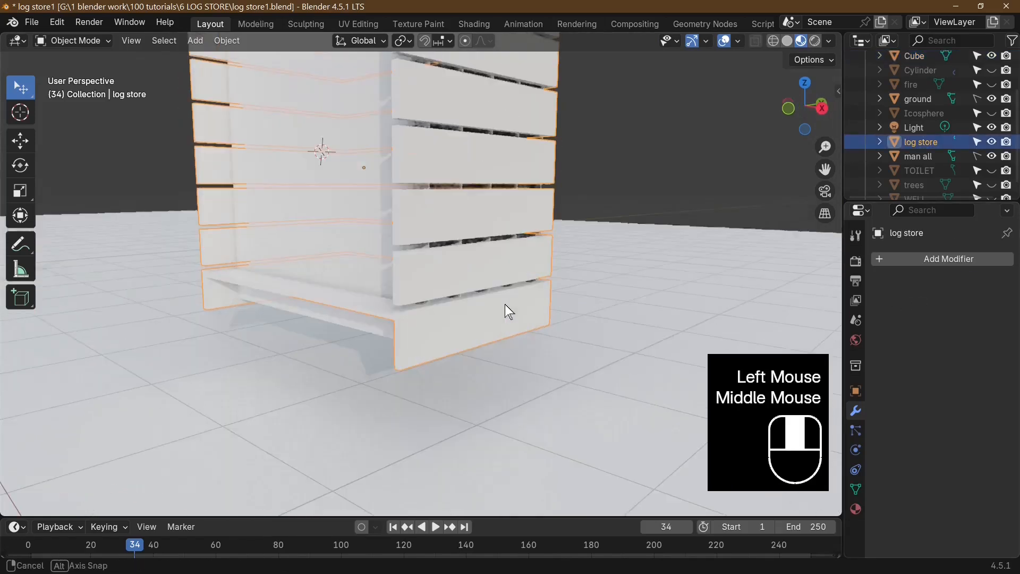
left_click(930, 259)
type("b")
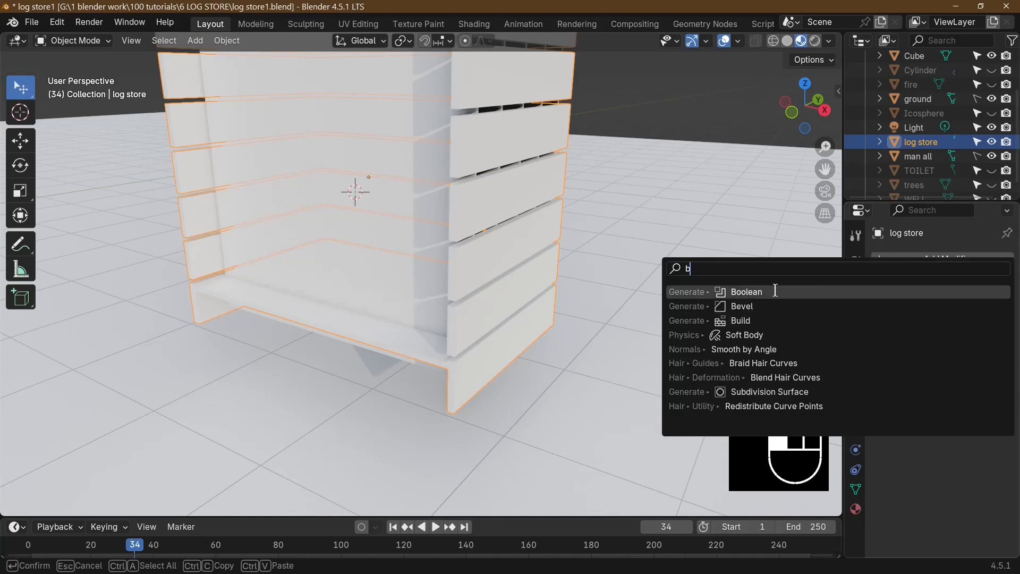
key("Return")
left_click(985, 339)
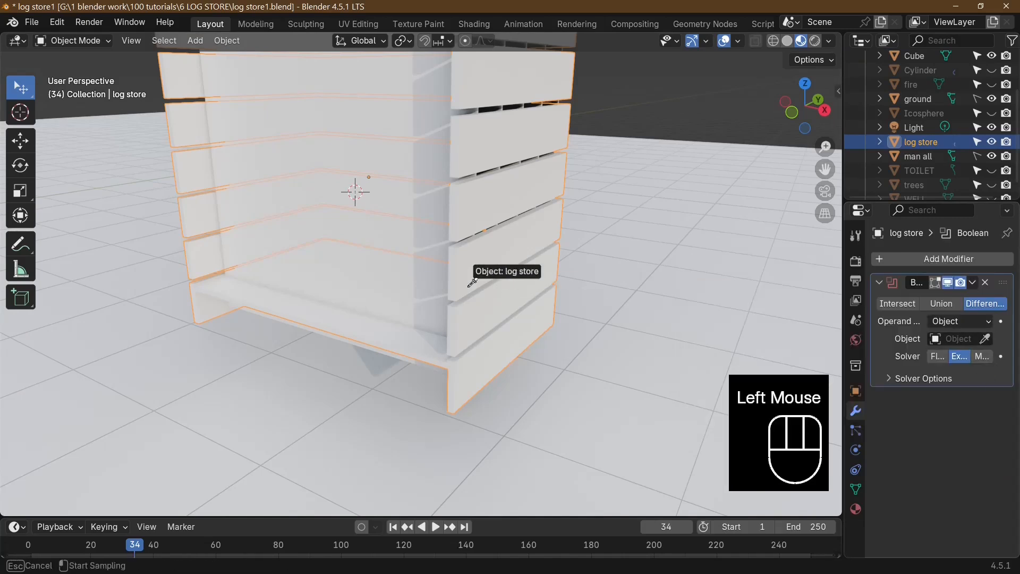
left_click(381, 228)
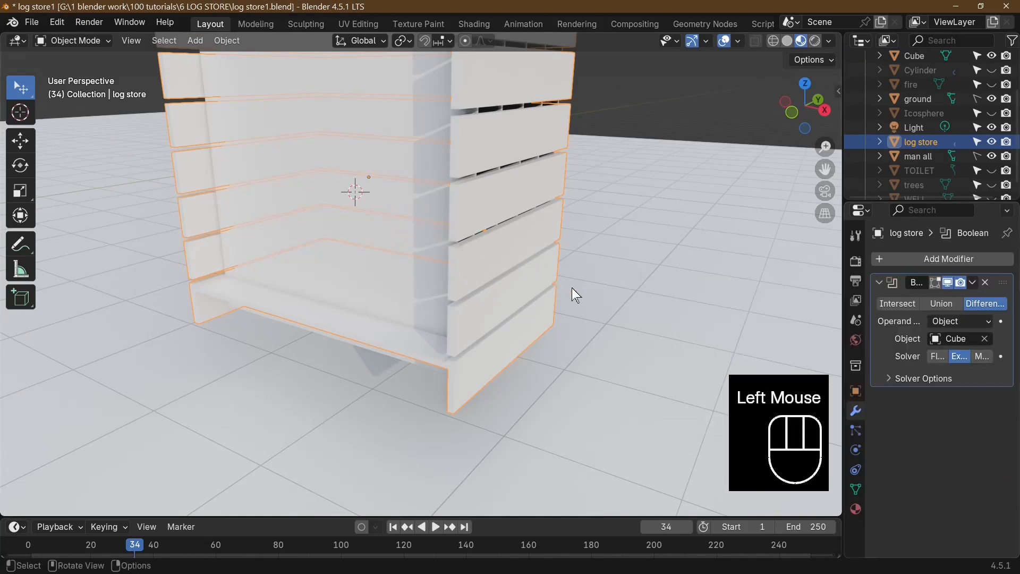
middle_click_drag(599, 300, 565, 291)
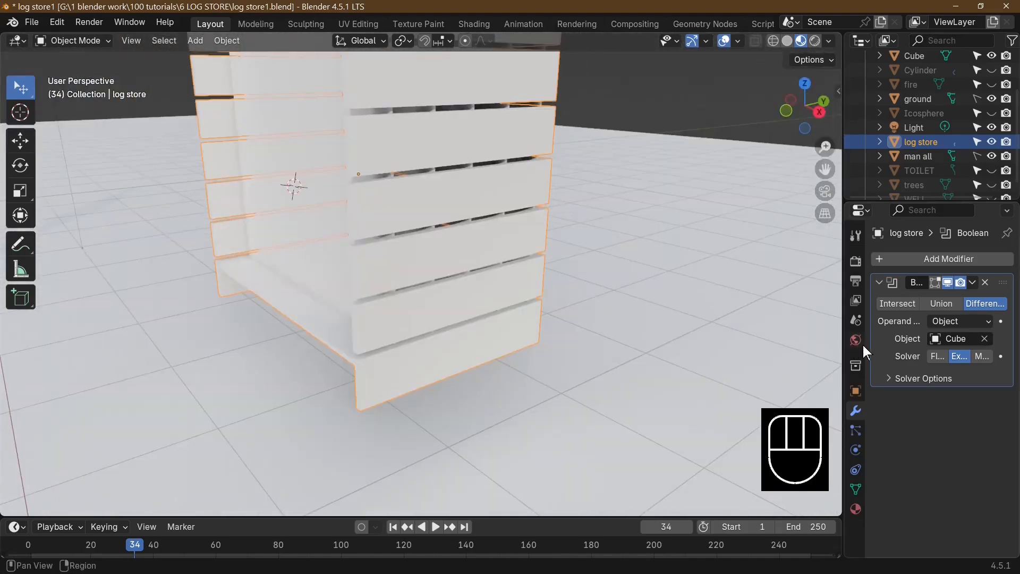
- Apply the log store's Boolean modifier and delete the arrayed cutting sheets
left_click(972, 283)
left_click(939, 297)
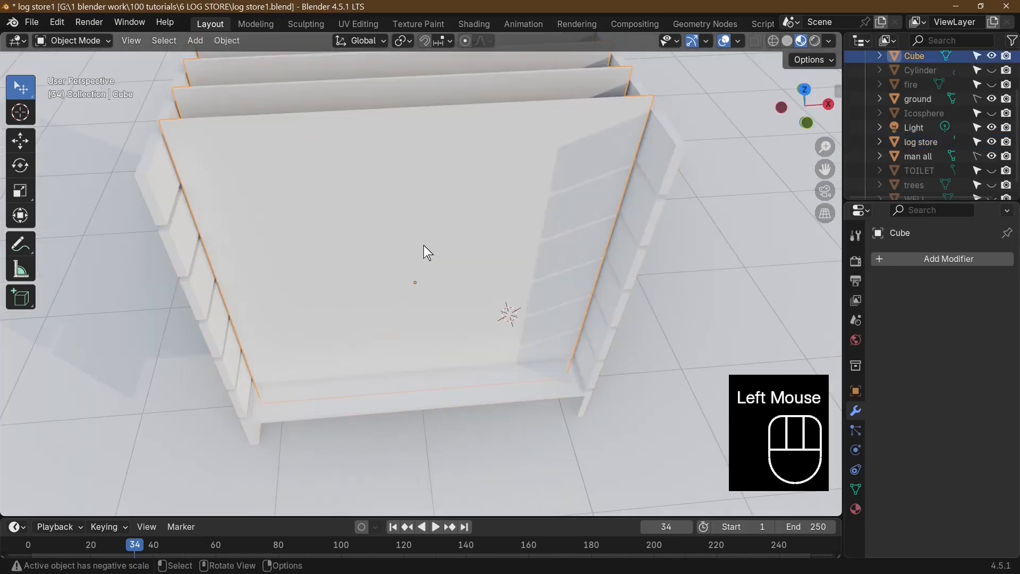
key("x")
left_click(423, 246)
- Add a 2 m cube at the 3D cursor and lower it about 2.37 m along Z beneath the log store
middle_click_drag(492, 315, 428, 147)
scroll(445, 362, "up", 2)
scroll(553, 241, "down", 3)
middle_click_drag(547, 229, 470, 218)
left_click(195, 41)
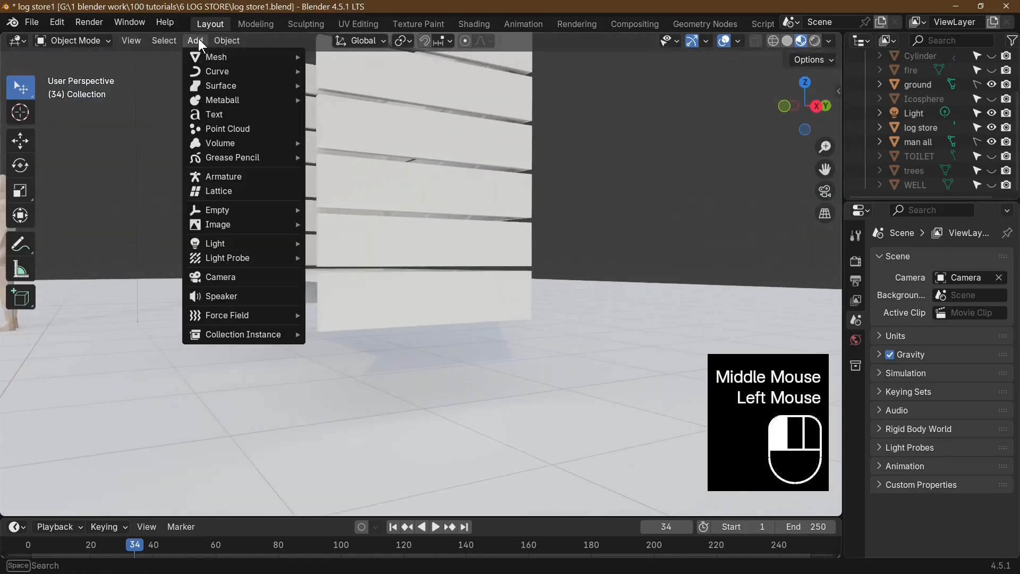
mouse_move(222, 59)
left_click(345, 71)
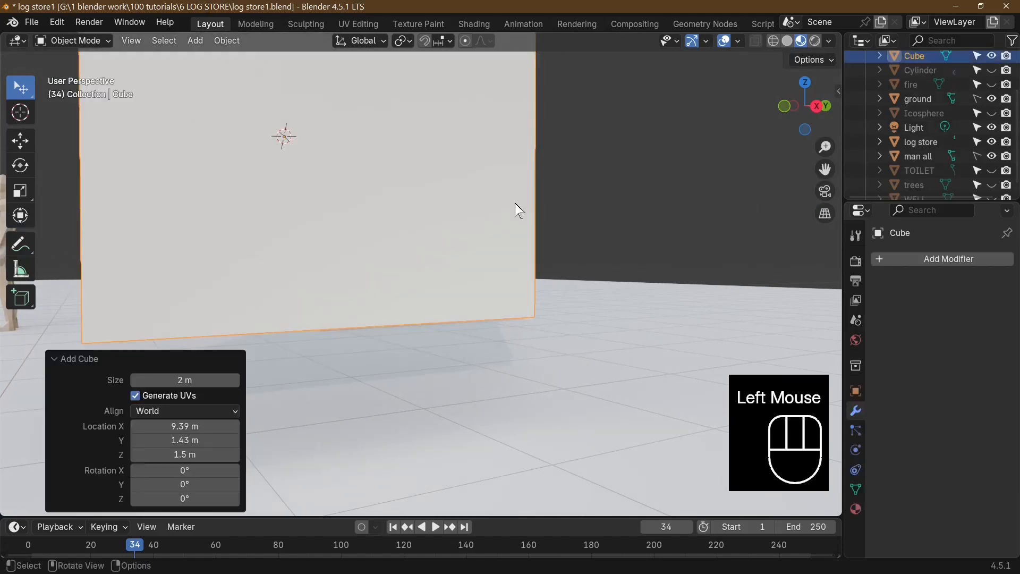
key("g")
key("z")
left_click(513, 134)
- Enlarge the cube uniformly by a factor of about 1.164 and raise it along Z to the log store's base
key("s")
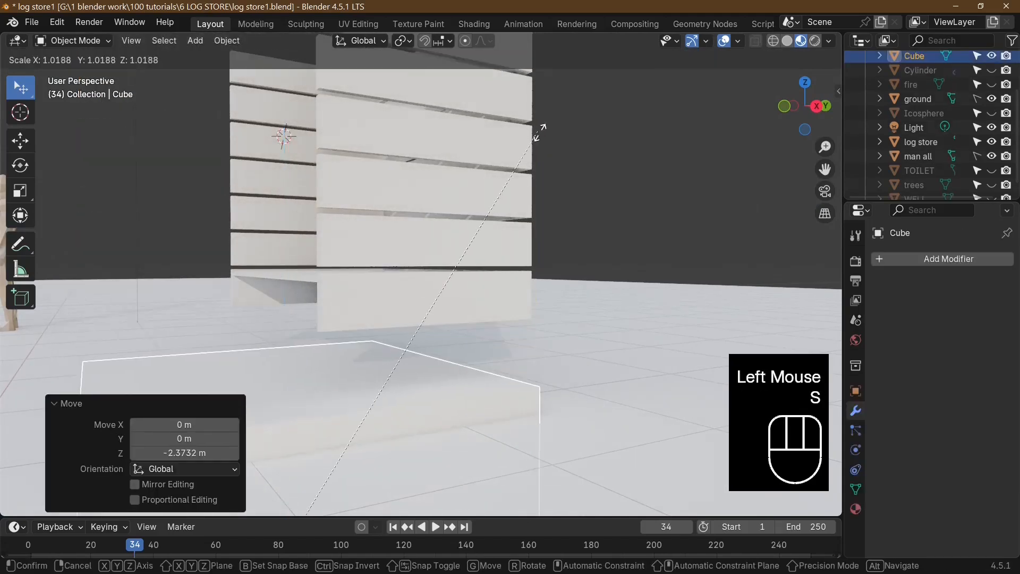
left_click(667, 130)
key("g")
key("z")
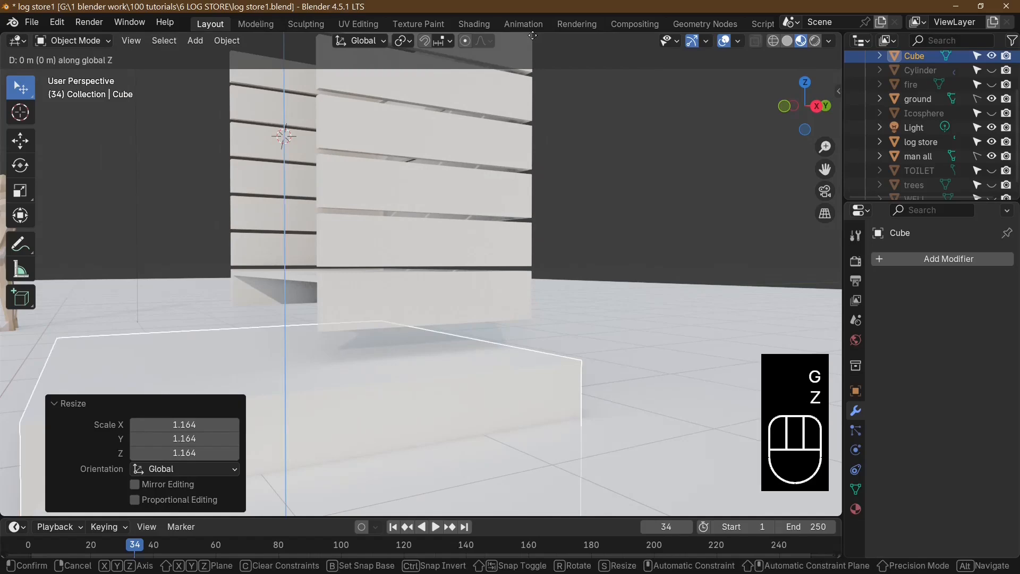
left_click(545, 448)
- Stretch the cube along Y into a long block that extends beyond the log store's front and back
mouse_move(559, 448)
middle_mouse_down()
mouse_move(573, 442)
mouse_move(565, 442)
middle_mouse_up()
key("s")
key("y")
left_click(363, 317)
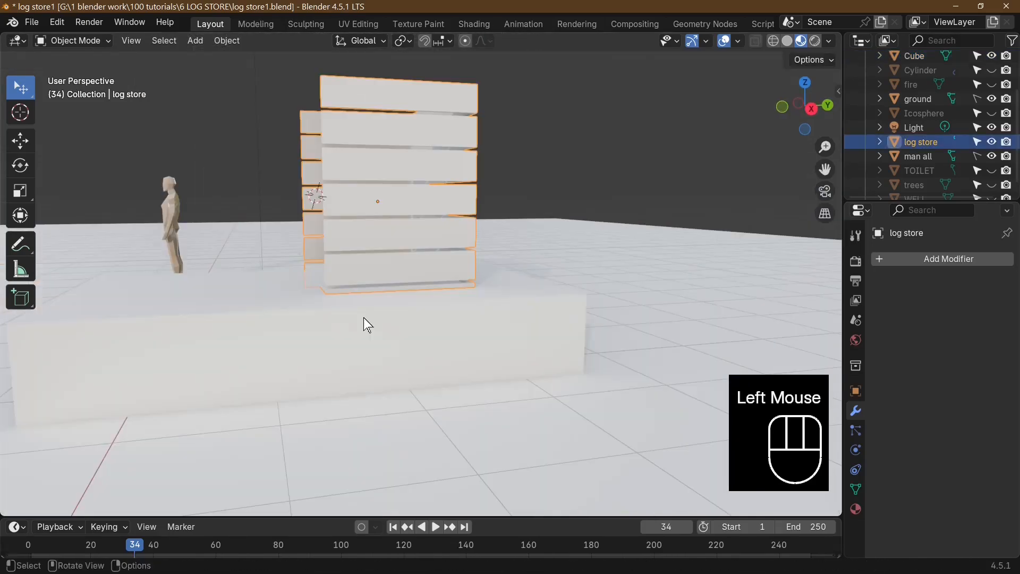
- Try deleting the block to inspect the log store's base, and undo the deletion
left_click(369, 312)
key("x")
middle_click_drag(372, 317, 611, 336)
scroll(644, 316, "up", 2)
key("ctrl+z")
- Widen the block along X by a factor of about 3.359 so it spans the log store's full width
scroll(564, 306, "down", 2)
left_click(552, 418)
key("s")
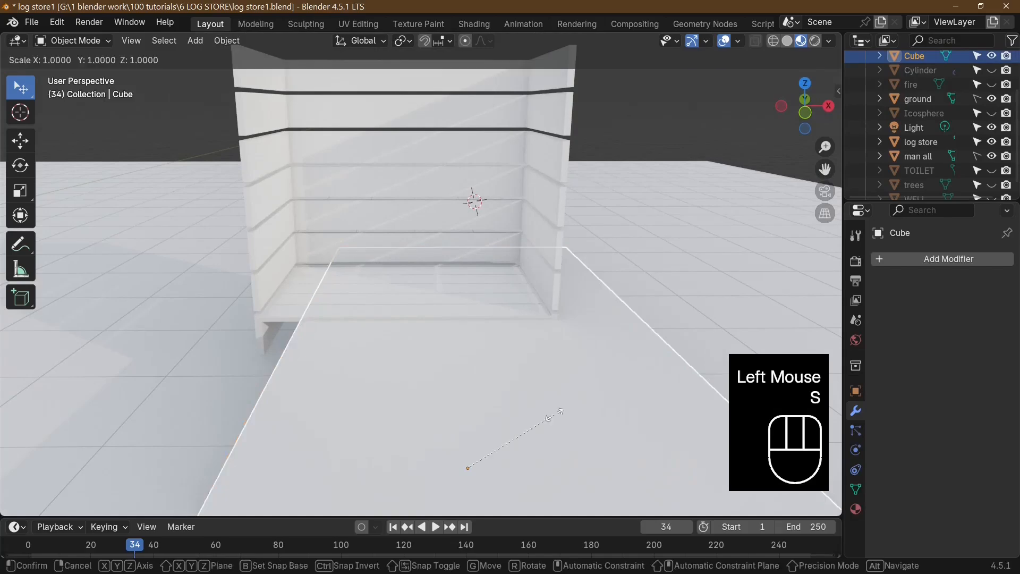
key("y")
key("x")
left_click(740, 315)
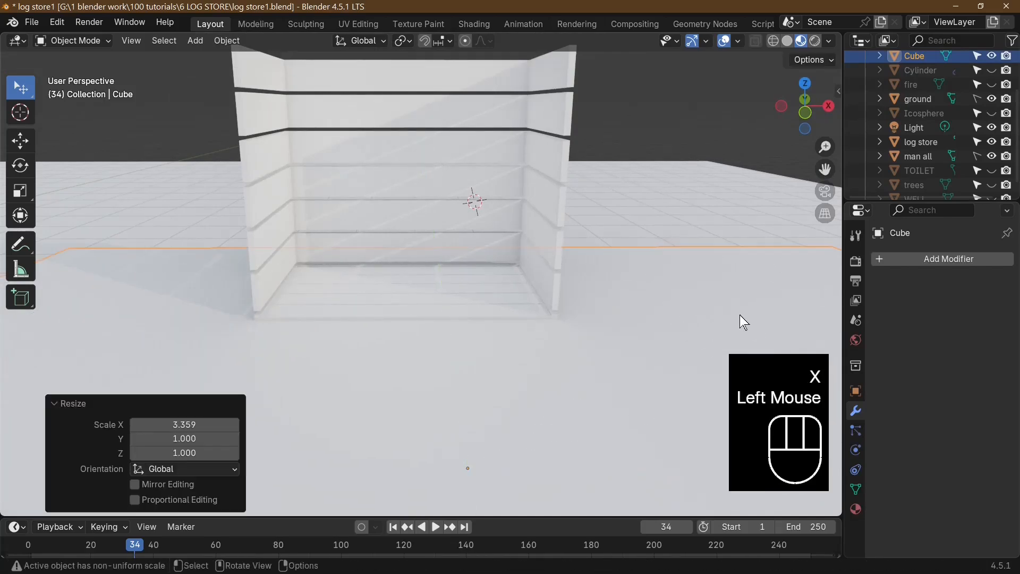
- Add a Boolean Difference modifier to the log store with the widened block as the cutting object
scroll(739, 315, "down", 3)
middle_click_drag(740, 315, 445, 250)
left_click(445, 251)
left_click(930, 259)
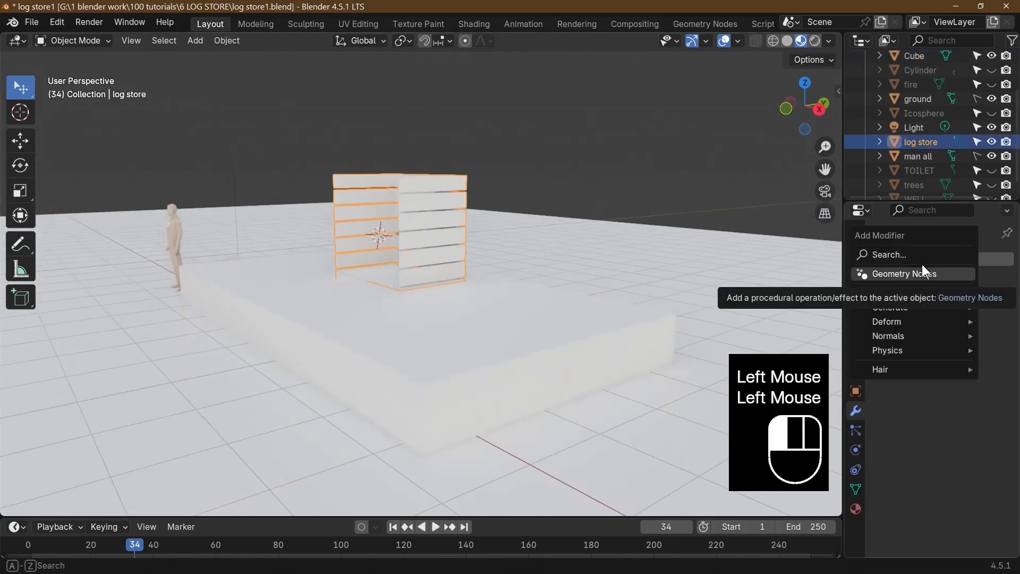
type("b")
left_click(786, 294)
left_click(987, 340)
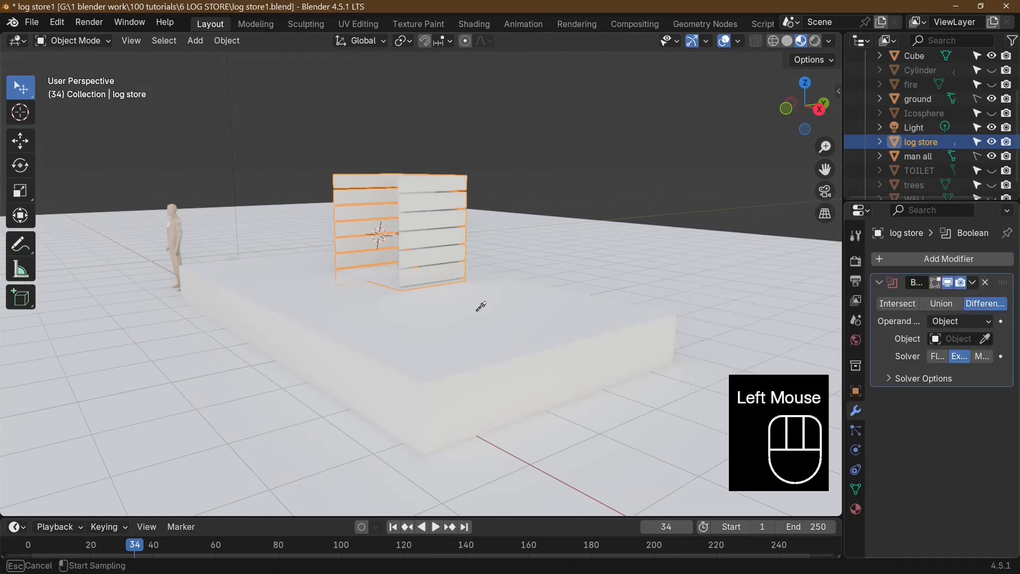
left_click(477, 310)
- Apply the Boolean that trims the log store's base and delete the cutting block
left_click(972, 282)
left_click(942, 294)
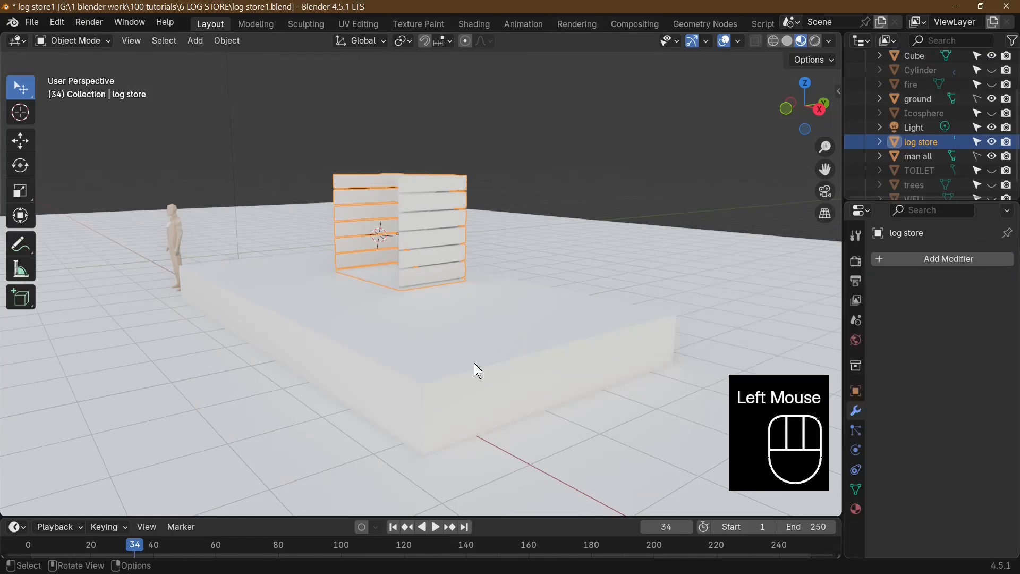
left_click(521, 342)
key("x")
left_click(522, 341)
- Inspect the trimmed base and open the log store mesh in Edit Mode
scroll(532, 344, "up", 4)
middle_click_drag(535, 346, 510, 275)
scroll(494, 280, "up", 2)
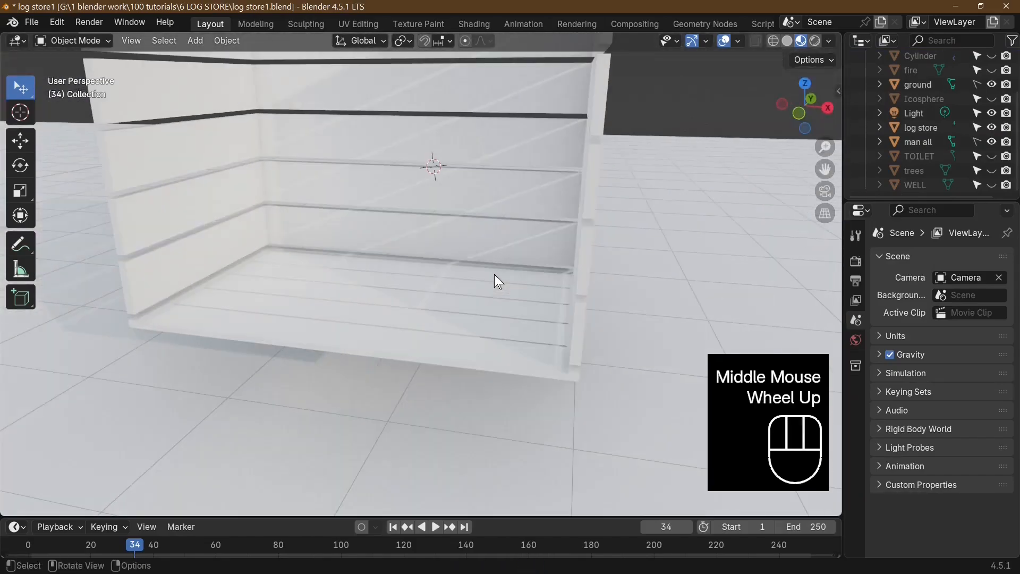
scroll(533, 273, "down", 2)
left_click(528, 269)
key("Tab")
middle_click_drag(403, 213, 479, 253)
scroll(372, 287, "up", 3)
scroll(480, 253, "down", 4)
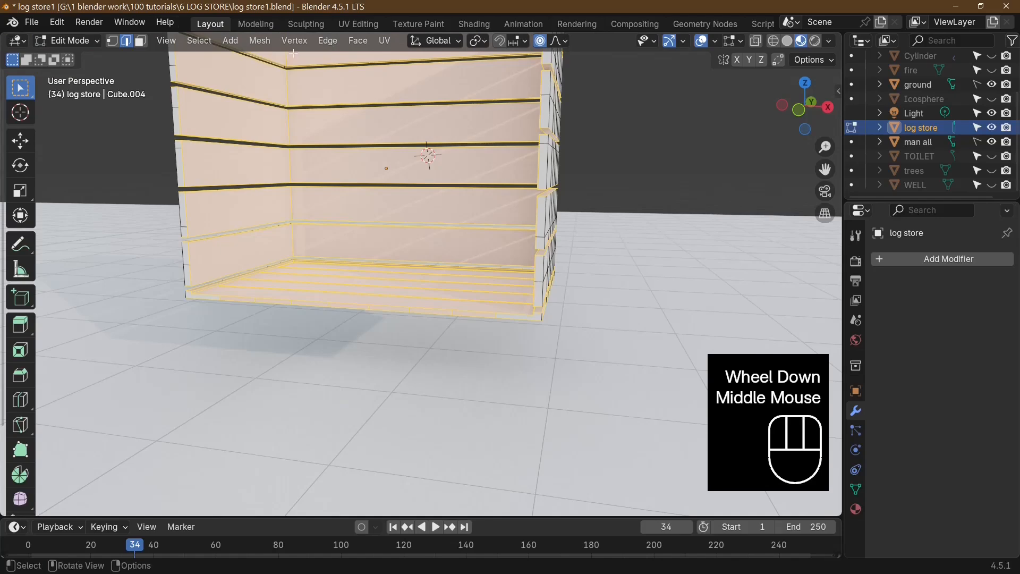
- Add a cube inside the log store mesh and shrink it uniformly, finishing with a scale factor of about 0.746
left_click(229, 41)
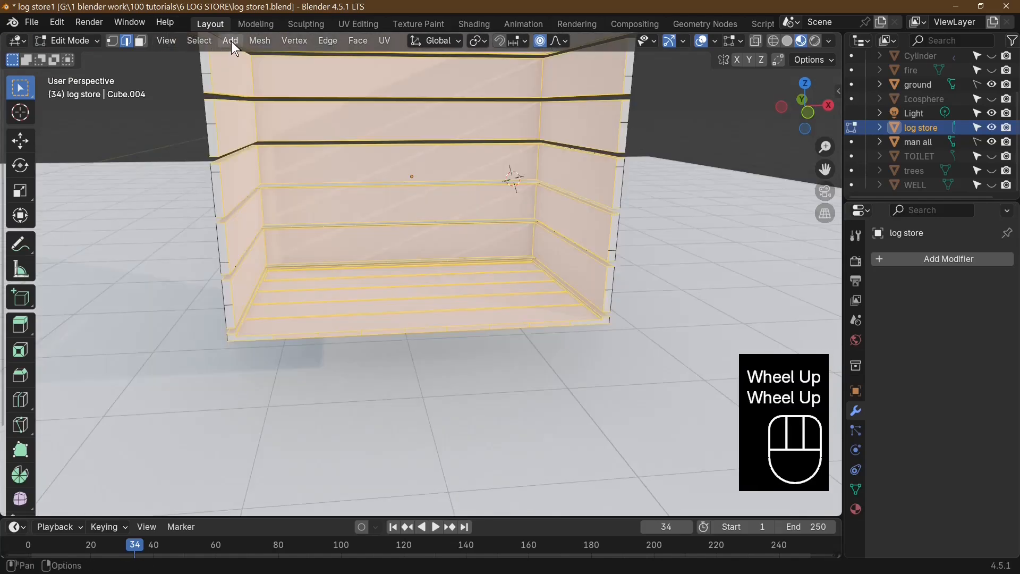
left_click(231, 40)
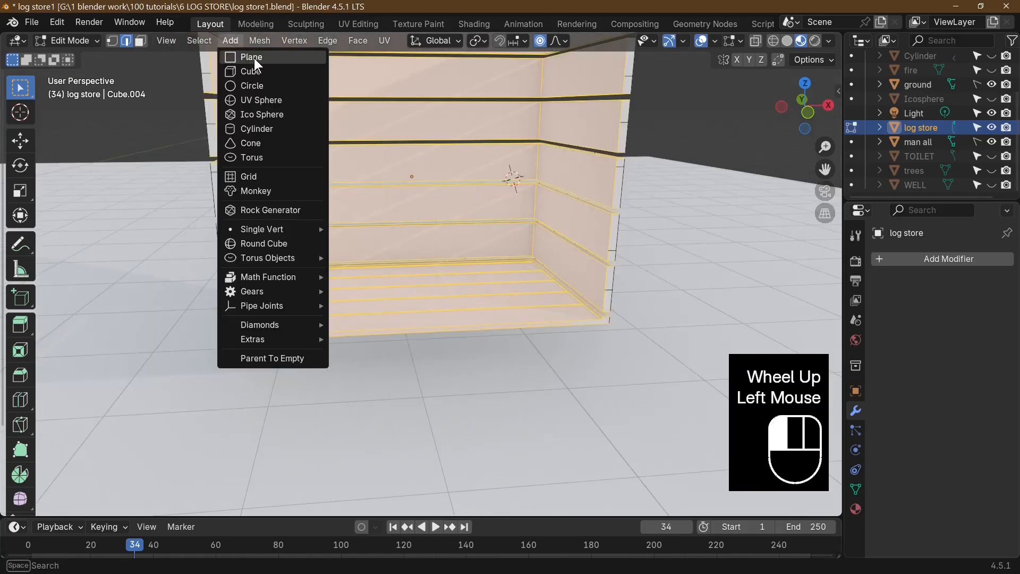
left_click(248, 74)
scroll(544, 234, "down", 5)
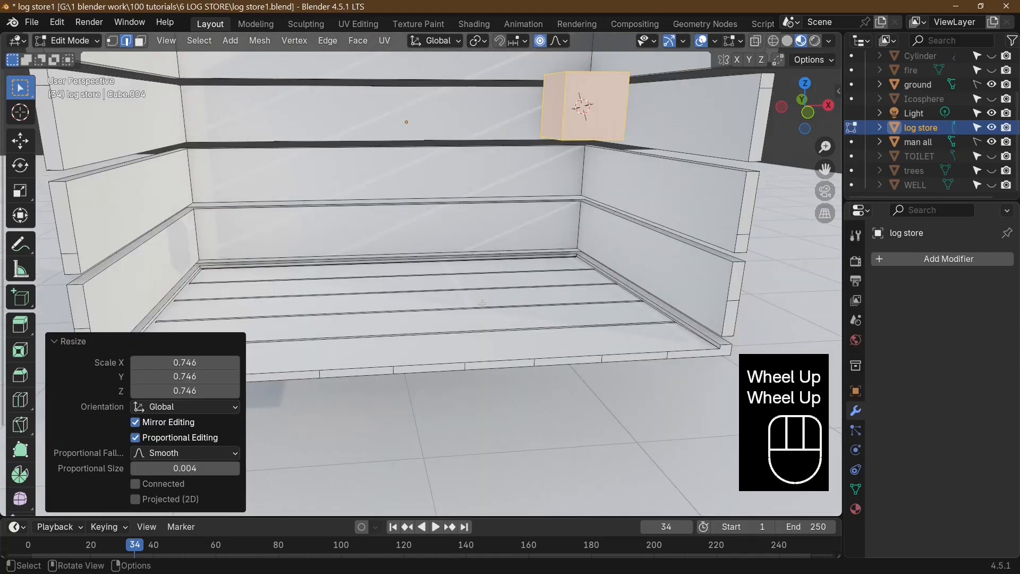
- Stretch the small cube along Z into a tall post and scale it uniformly by about 0.737
key("s")
key("z")
left_click(812, 350)
key("s")
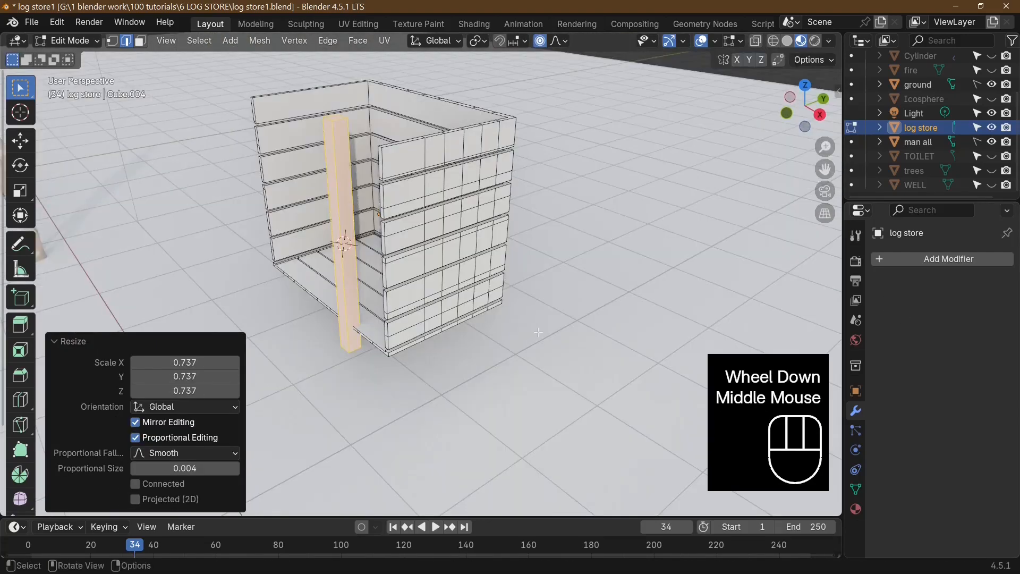
middle_click_drag(580, 343, 553, 319)
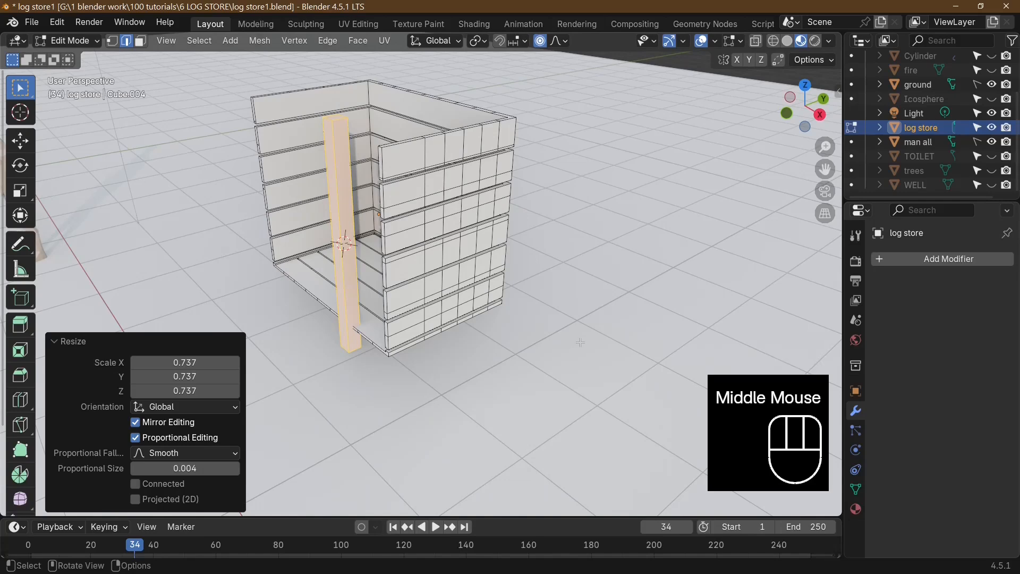
- Move the tall post about 0.47 m along X and 1.18 m along Y, then nudge it snugly into the inner back-right corner
key("g")
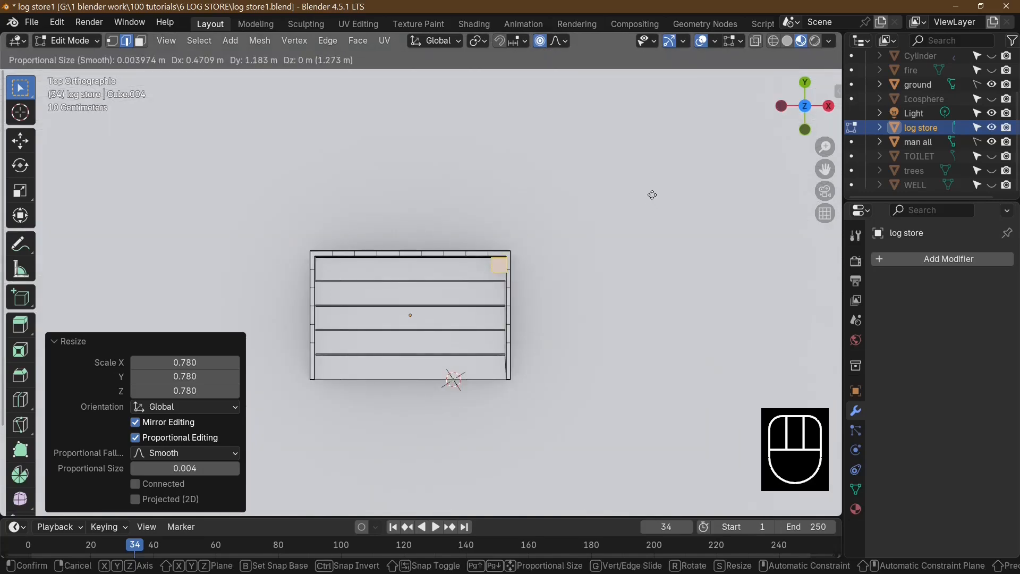
left_click(653, 195)
key("KP_Decimal")
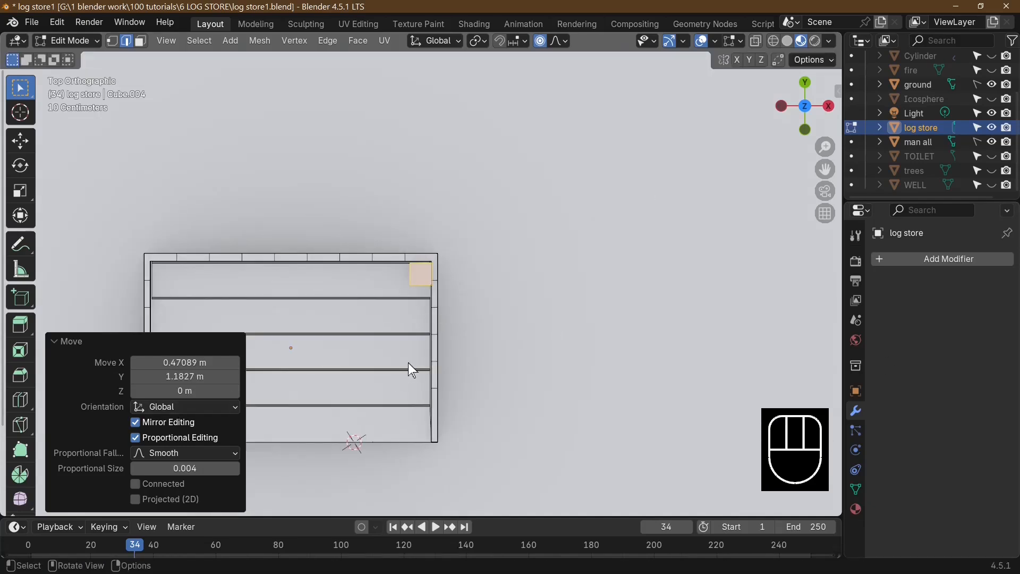
scroll(547, 248, "up", 2)
key("KP_7")
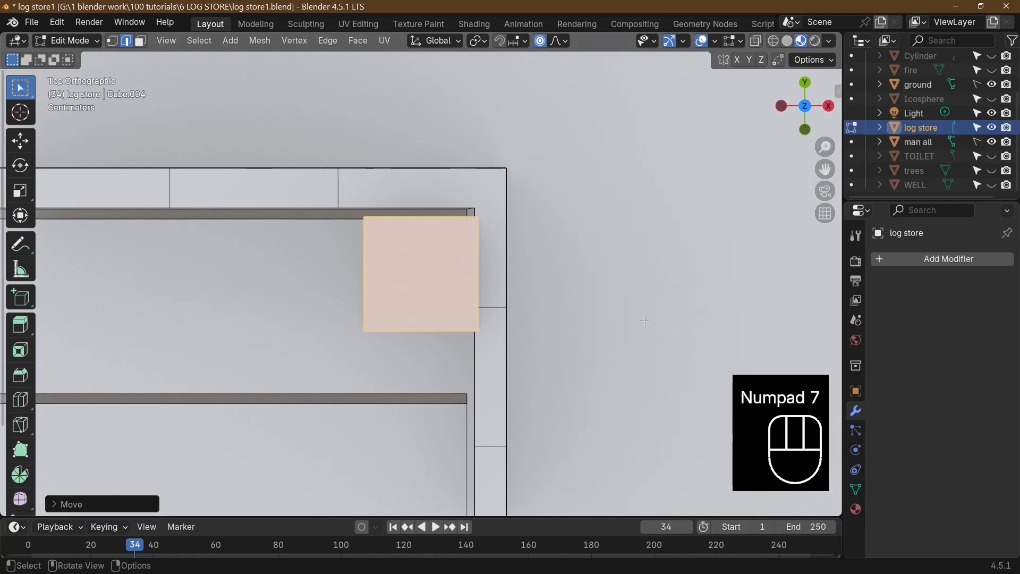
key("g")
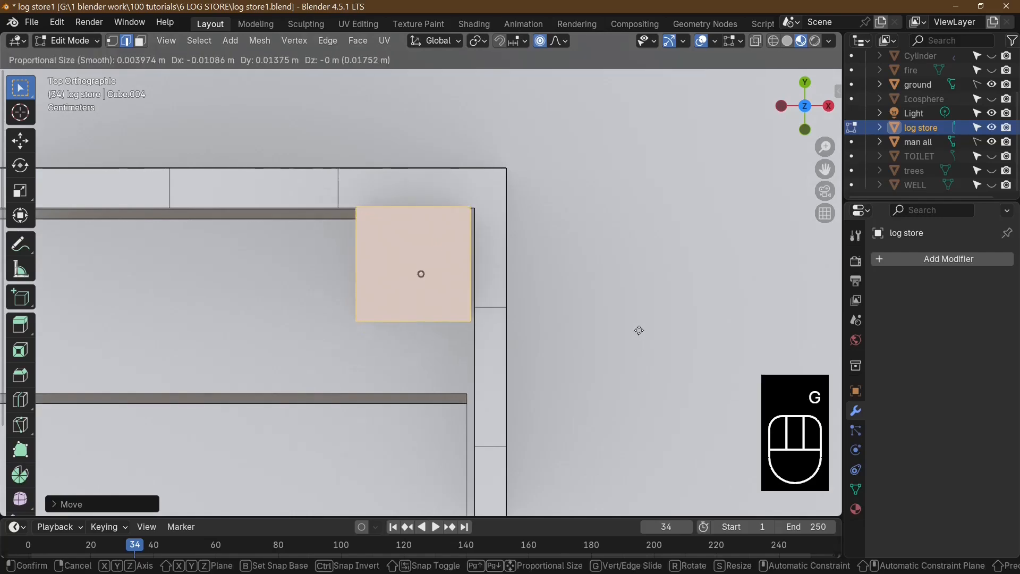
left_click(638, 330)
- Lower the corner post slightly along Z relative to the log store's floor
middle_click_drag(638, 330, 635, 444)
scroll(573, 272, "down", 1)
scroll(573, 272, "down", 5)
scroll(98, 275, "up", 5)
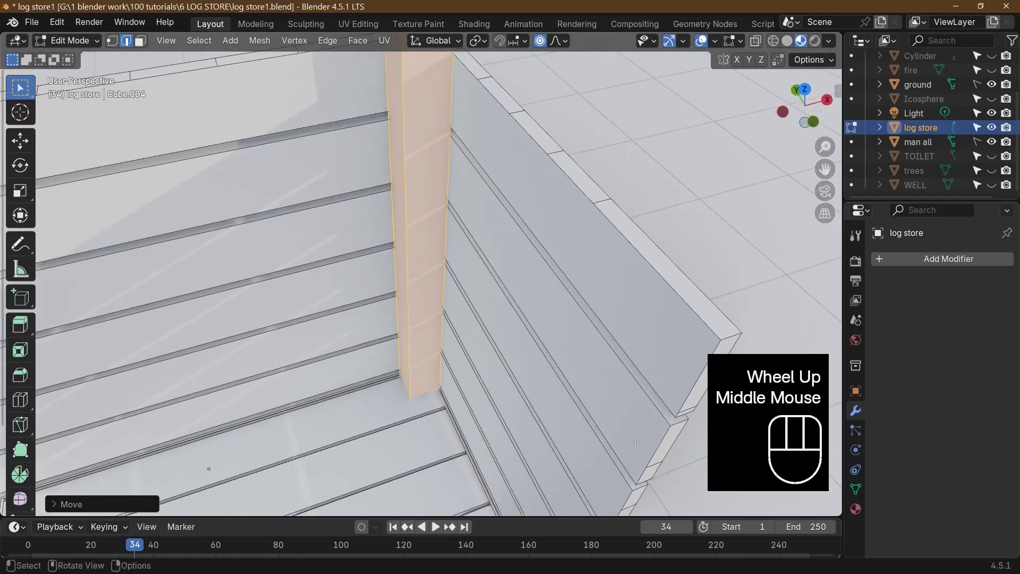
scroll(597, 391, "down", 8)
middle_click_drag(597, 392, 433, 192)
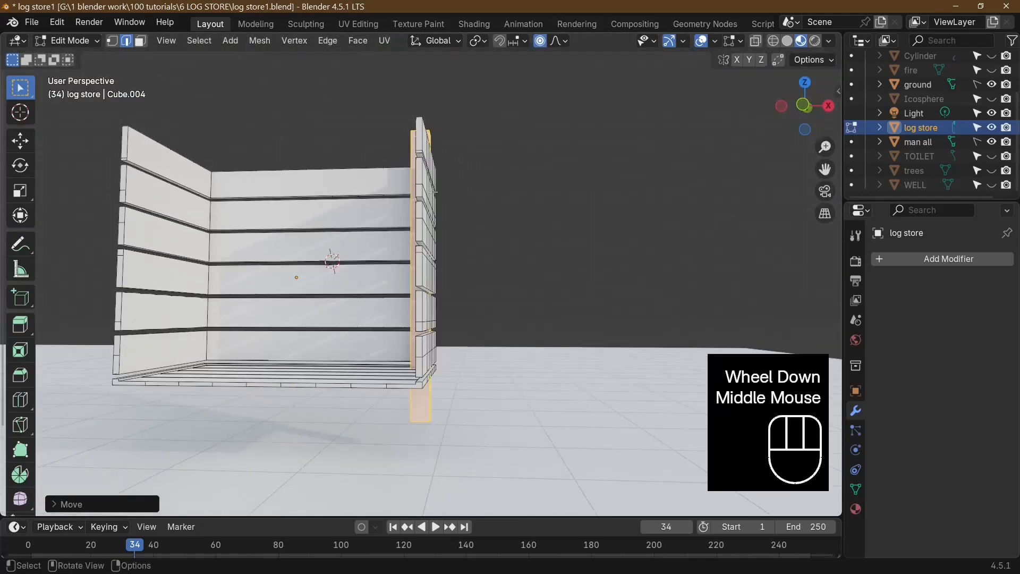
key("g")
key("z")
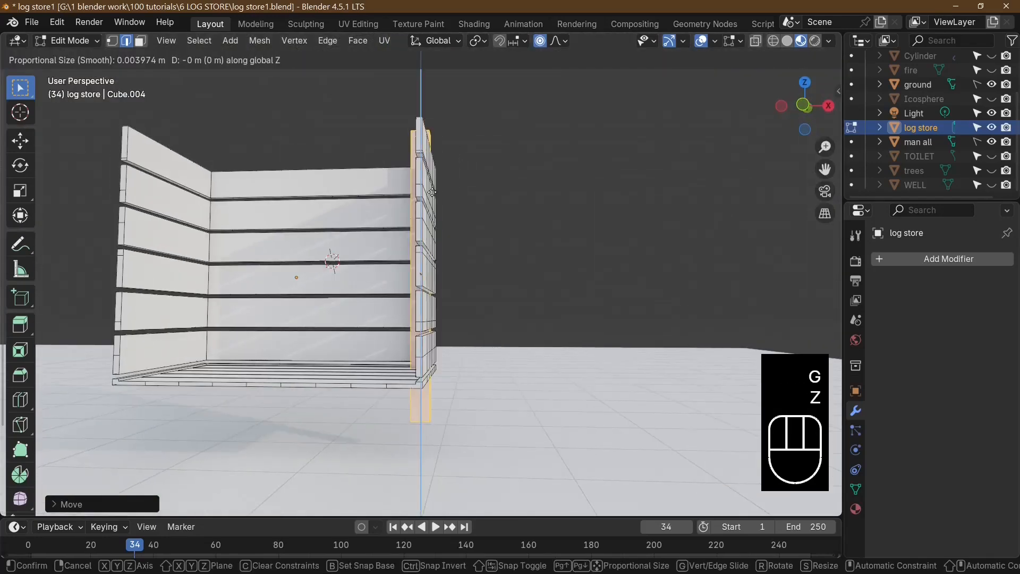
left_click(433, 213)
- Add several evenly spaced horizontal loop cuts along the height of the corner post
middle_click_drag(433, 213, 415, 200)
left_click(427, 397)
key("ctrl+r")
scroll(428, 397, "up", 9)
scroll(427, 396, "down", 1)
left_click(428, 396)
left_click(428, 397)
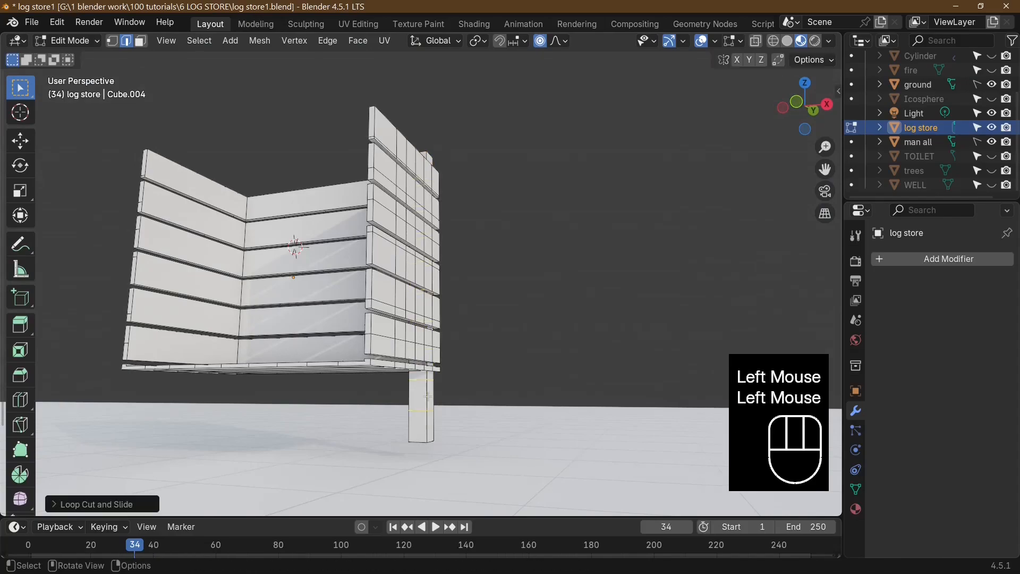
middle_click_drag(519, 350, 415, 243)
scroll(415, 243, "up", 2)
scroll(456, 116, "down", 2)
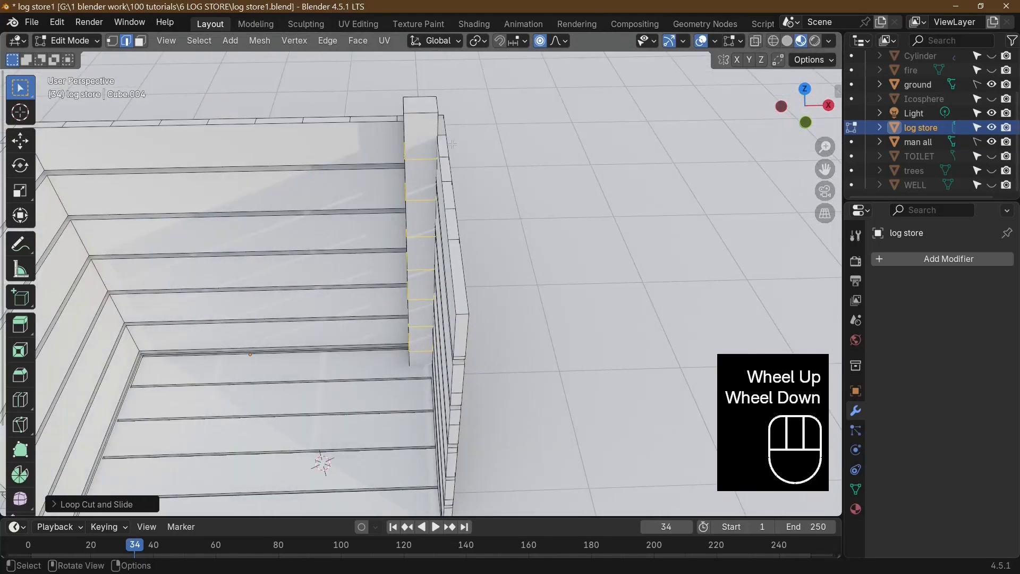
- Select all linked geometry of the corner post, separate it into its own object and select that object in Object Mode
key("Tab")
key("Tab")
key("l")
left_click(423, 118)
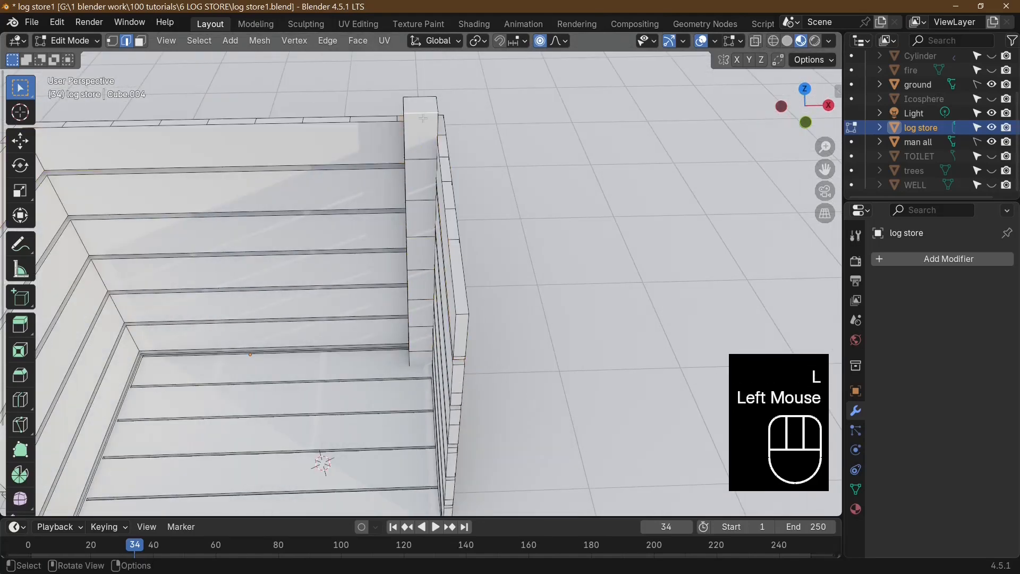
key("l")
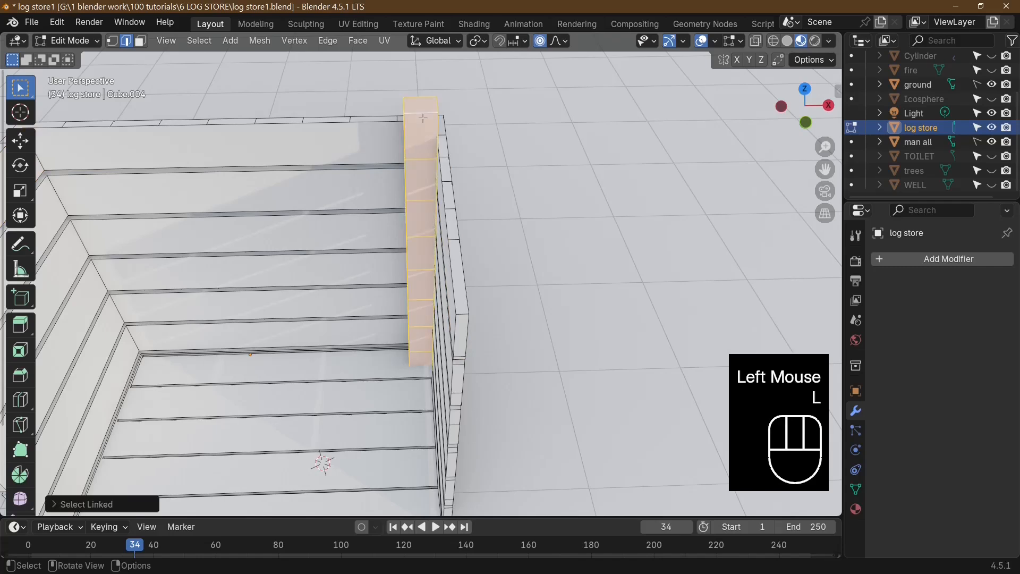
key("p")
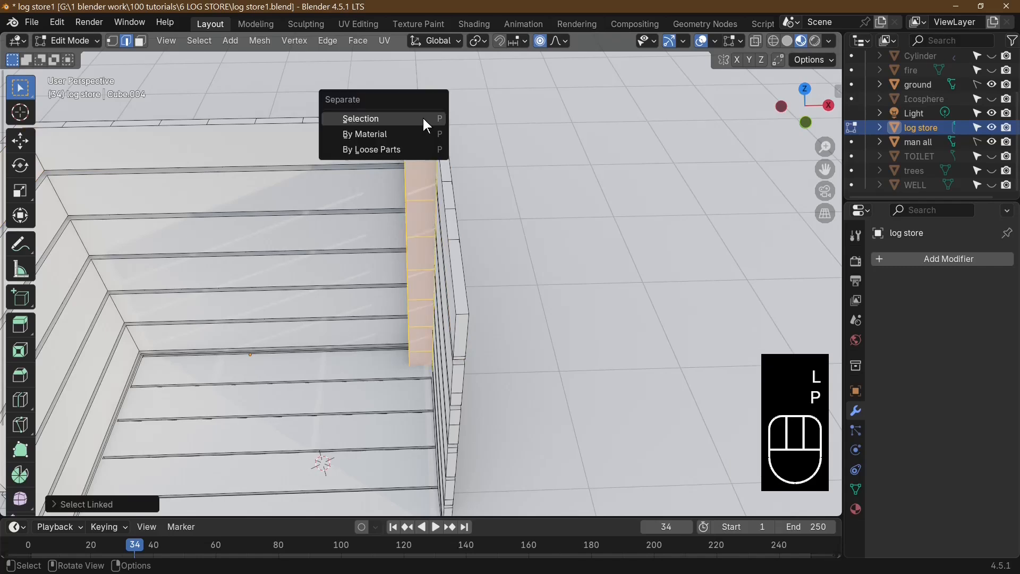
left_click(417, 125)
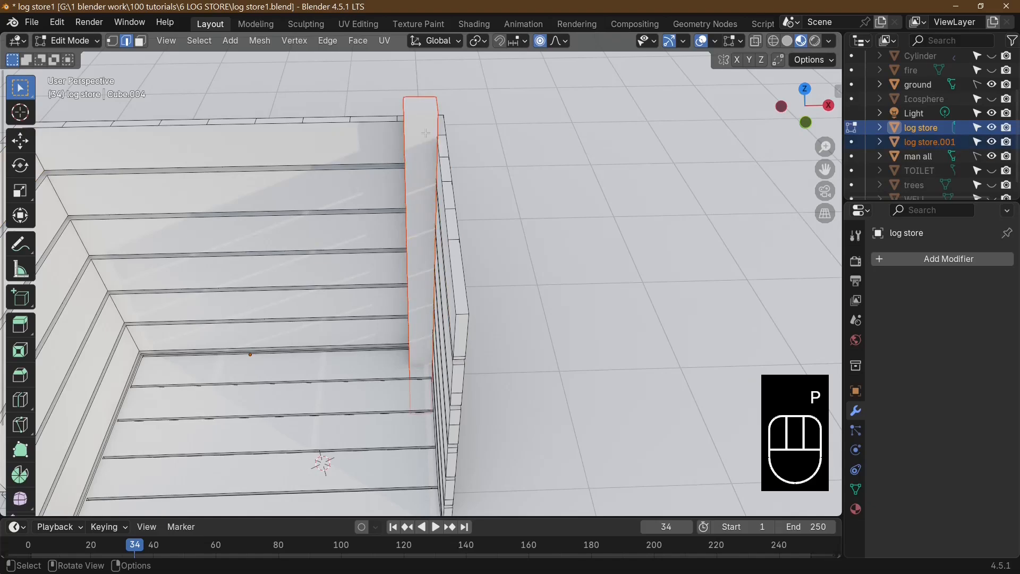
key("Tab")
left_click(420, 143)
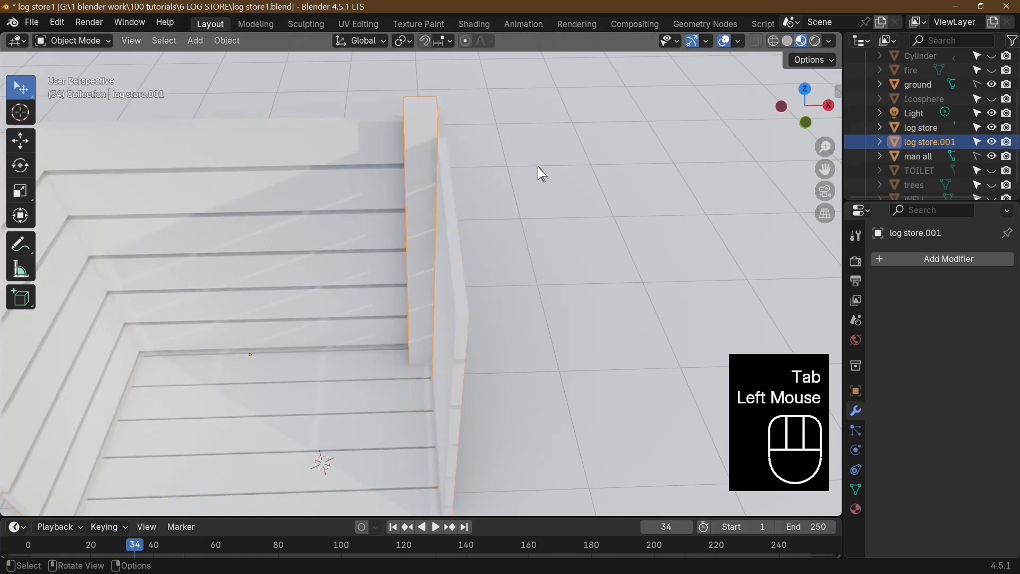
- Nudge the separated post slightly along Y toward the log store's back wall
scroll(534, 176, "down", 4)
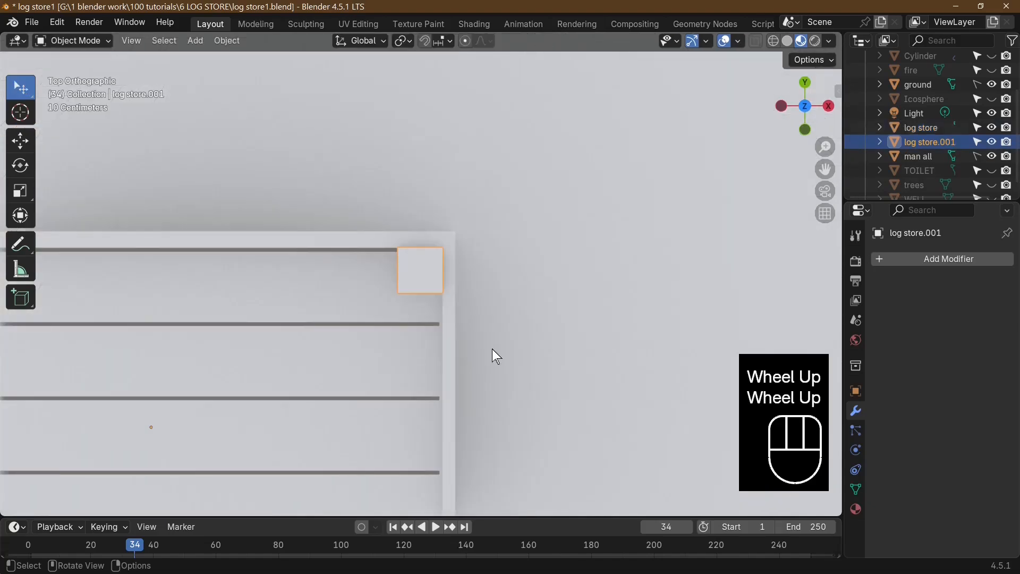
key("g")
key("y")
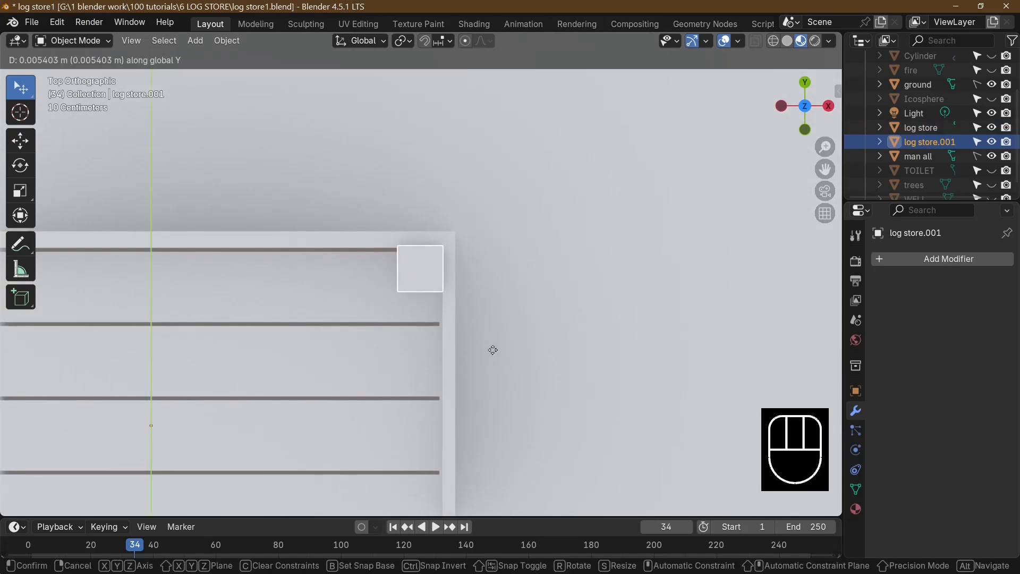
left_click(492, 348)
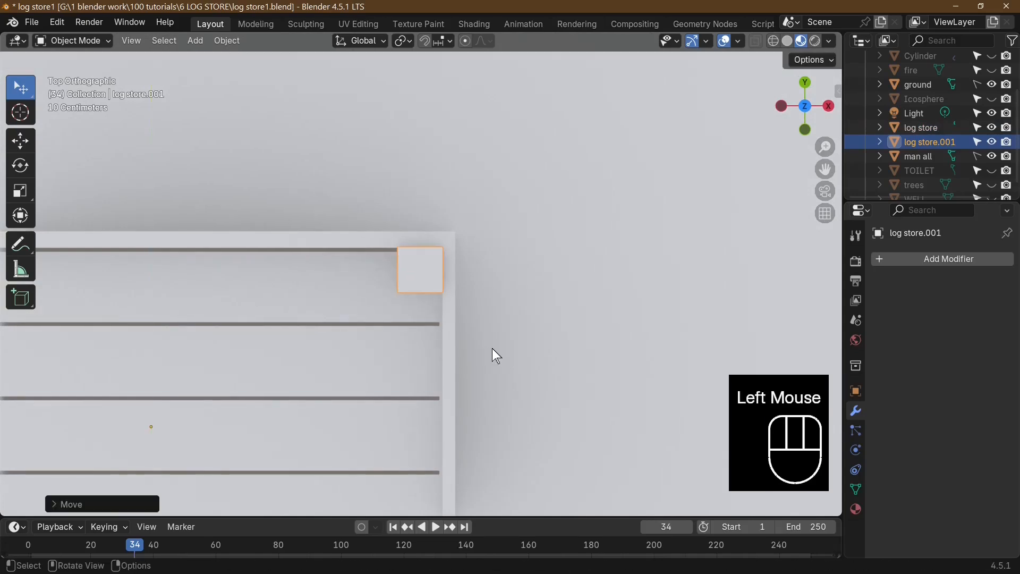
- Duplicate the post and move the copy along X into the opposite back corner, with a final shift of about -0.255 m
key("shift+d")
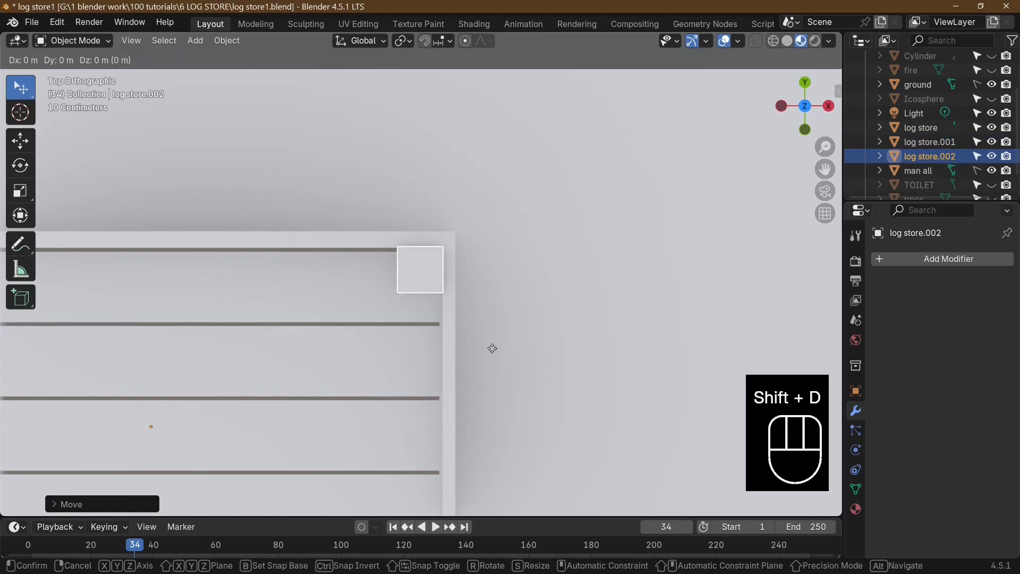
key("g")
key("x")
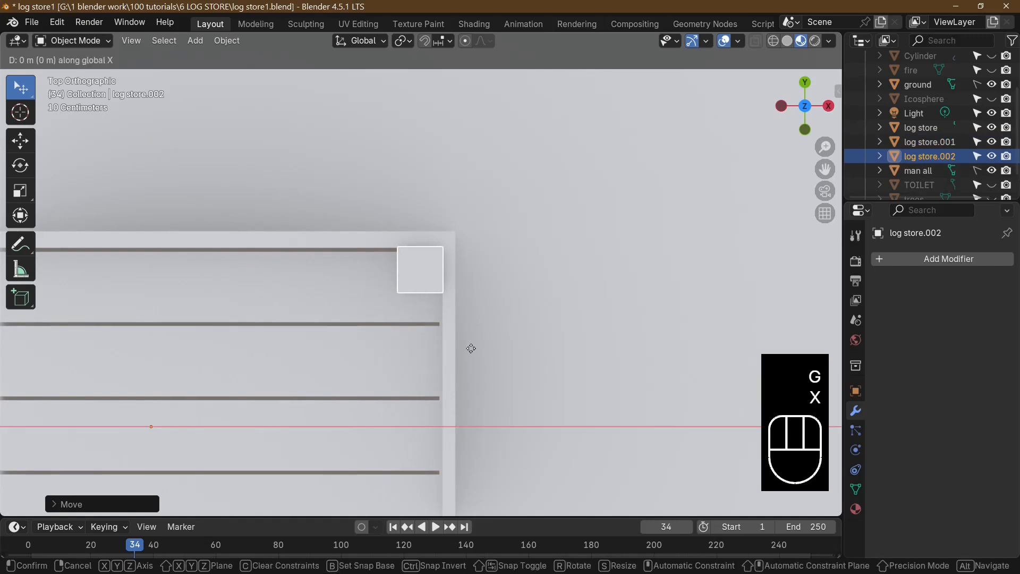
left_click(58, 415)
key("KP_Decimal")
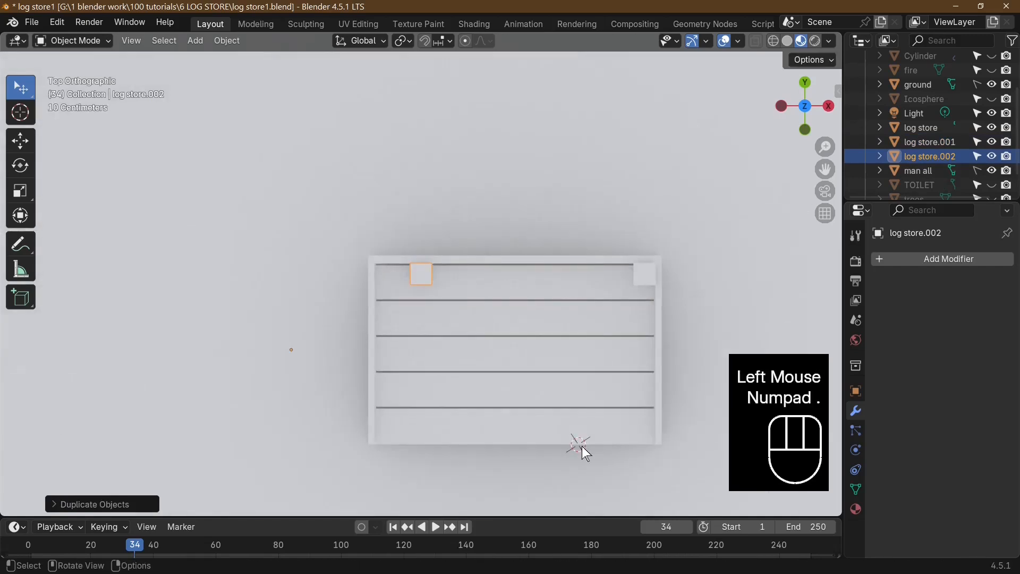
scroll(394, 352, "up", 6)
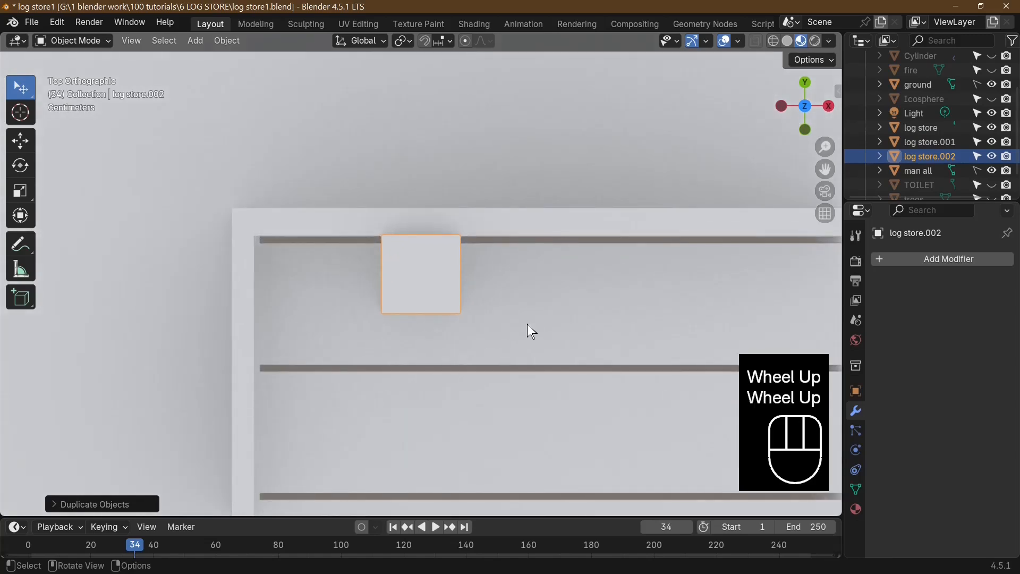
key("g")
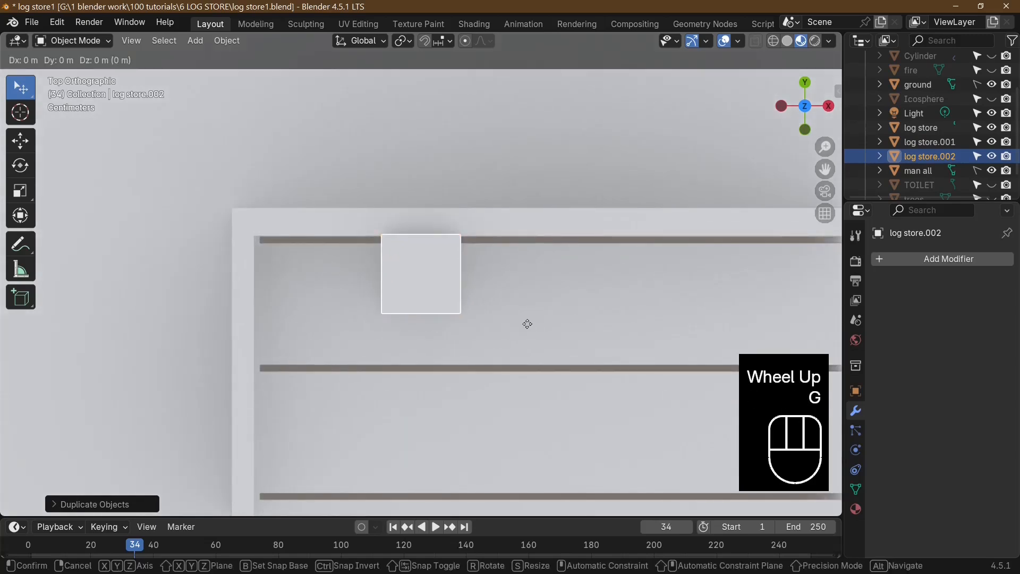
key("x")
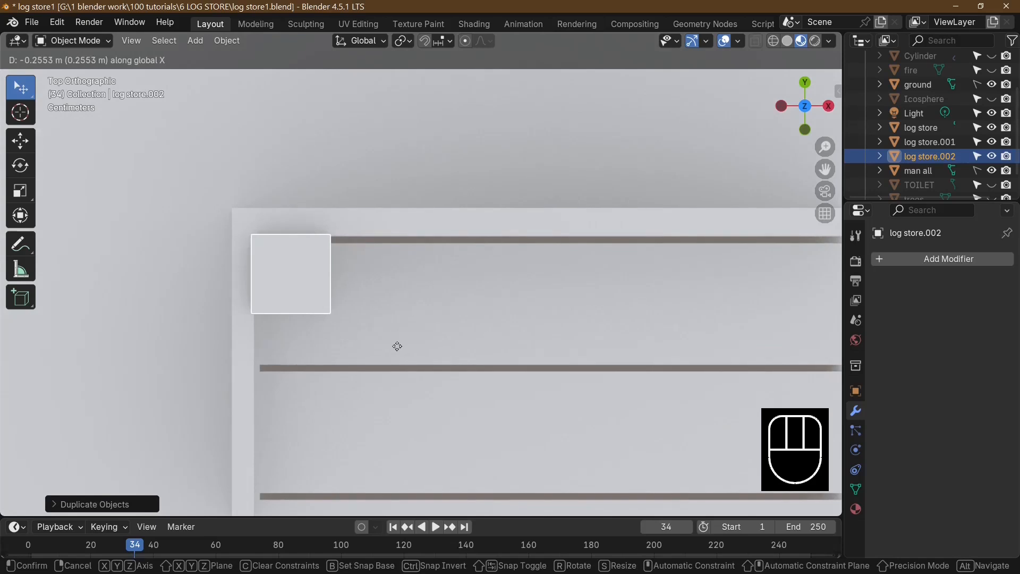
left_click(397, 346)
- Select both back corner posts and join them into a single object
scroll(648, 362, "down", 2)
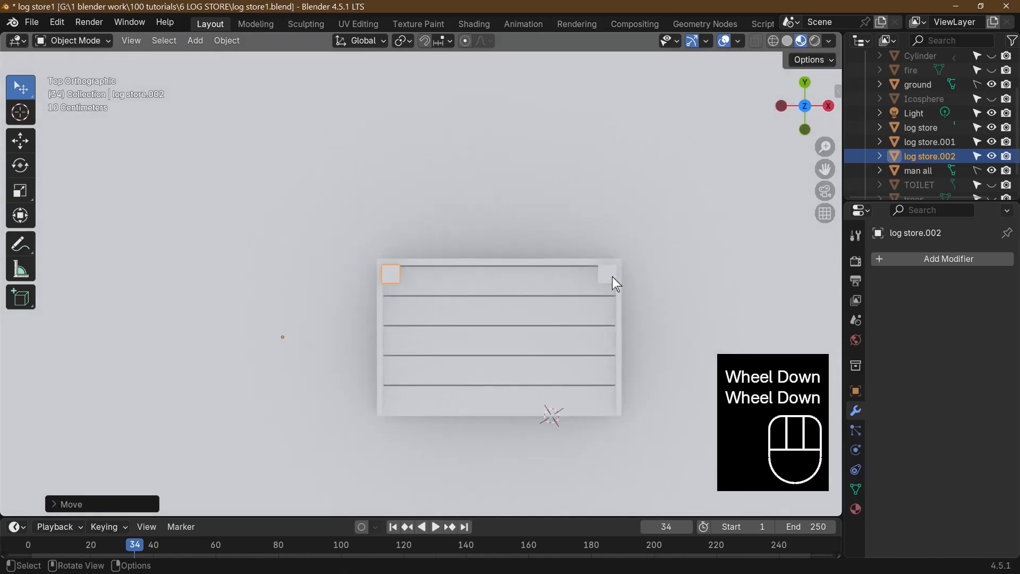
left_click(611, 278)
left_click(397, 279, "shift")
right_click(397, 278)
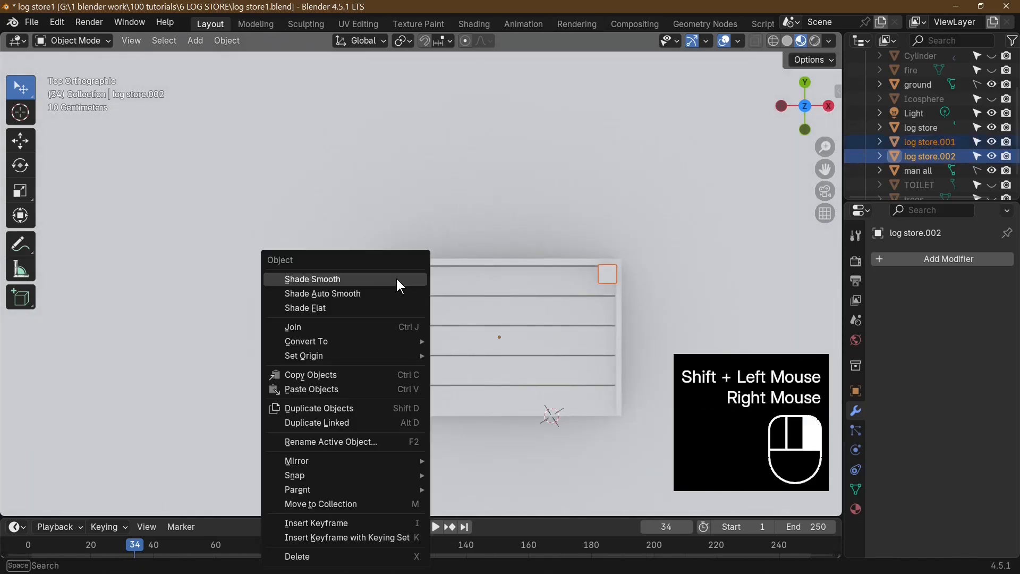
left_click(356, 327)
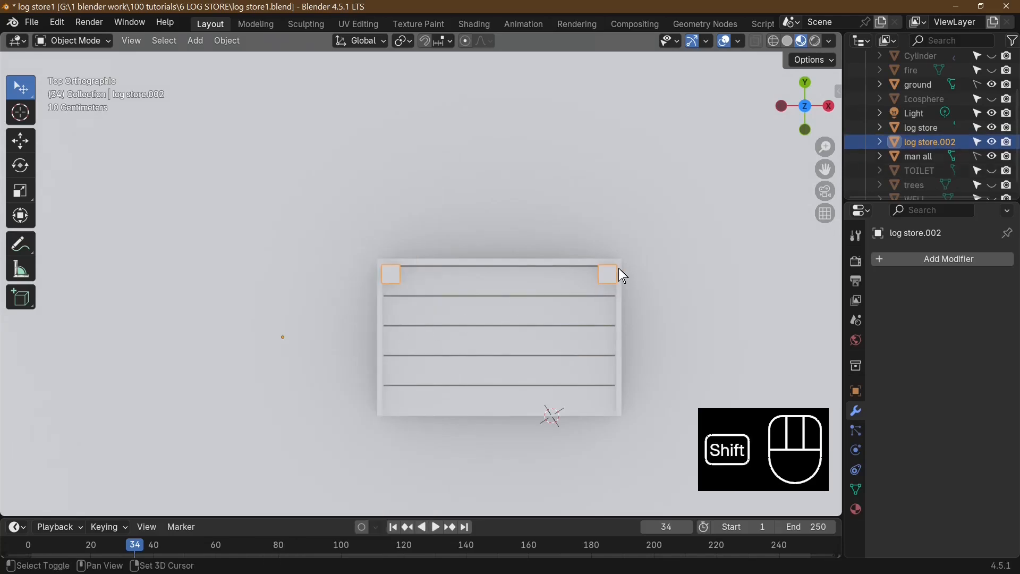
- Duplicate the joined pair of posts, move the copy along Y to the log store's open front, and check all four legs
key("shift+d")
left_click(619, 268)
key("g")
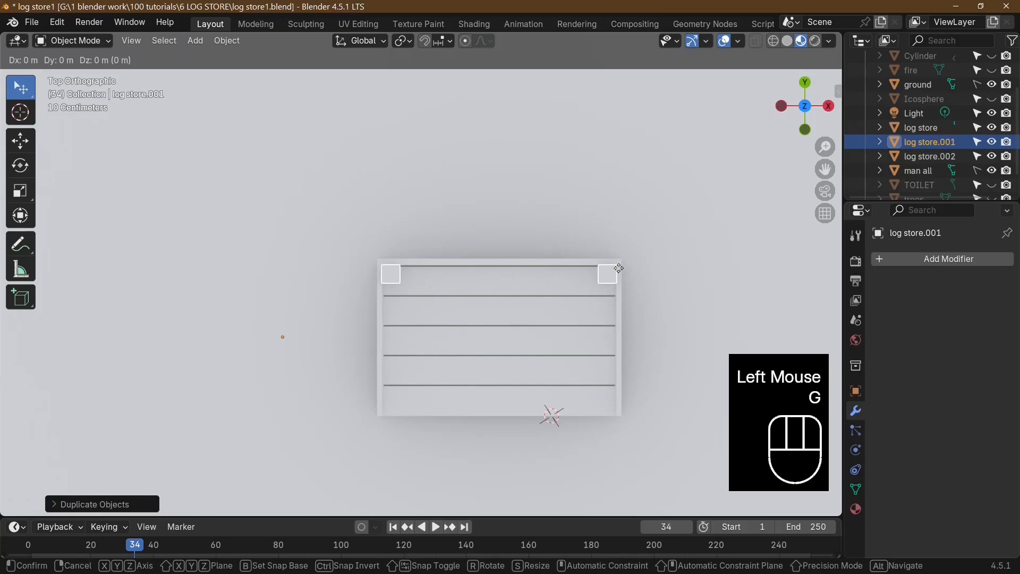
key("y")
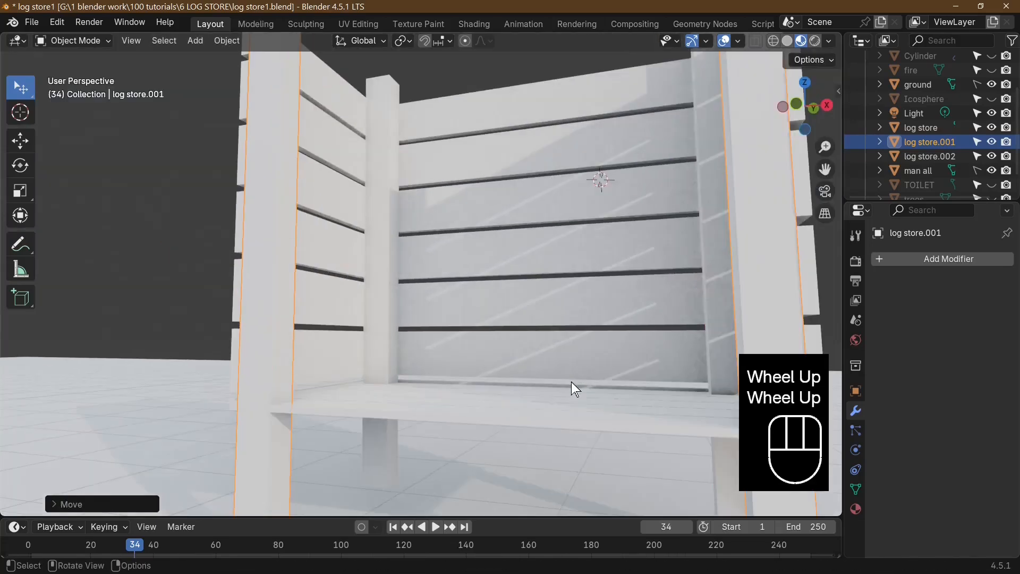
middle_click_drag(572, 382, 544, 395)
scroll(565, 424, "down", 3)
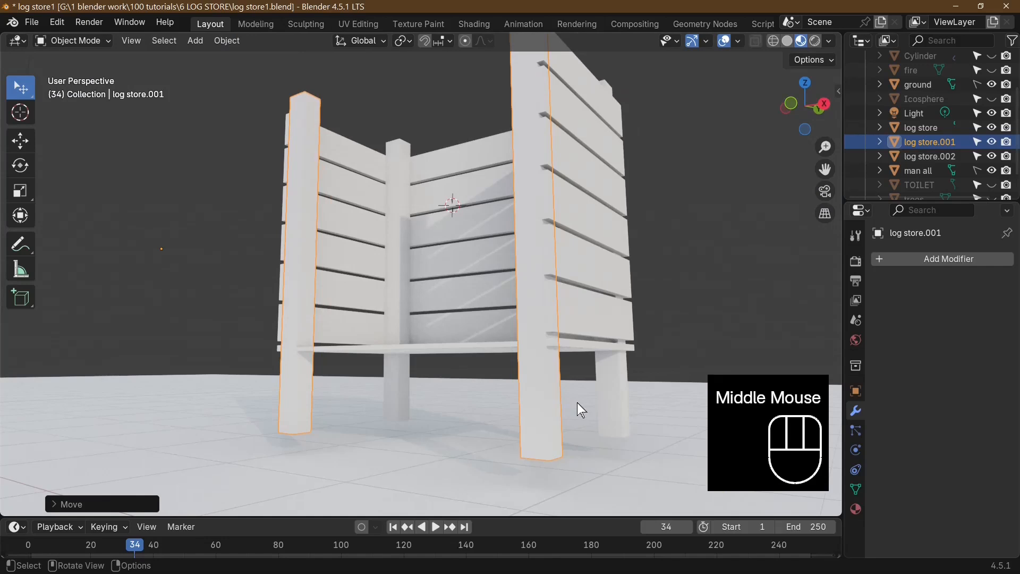
left_click(556, 379)
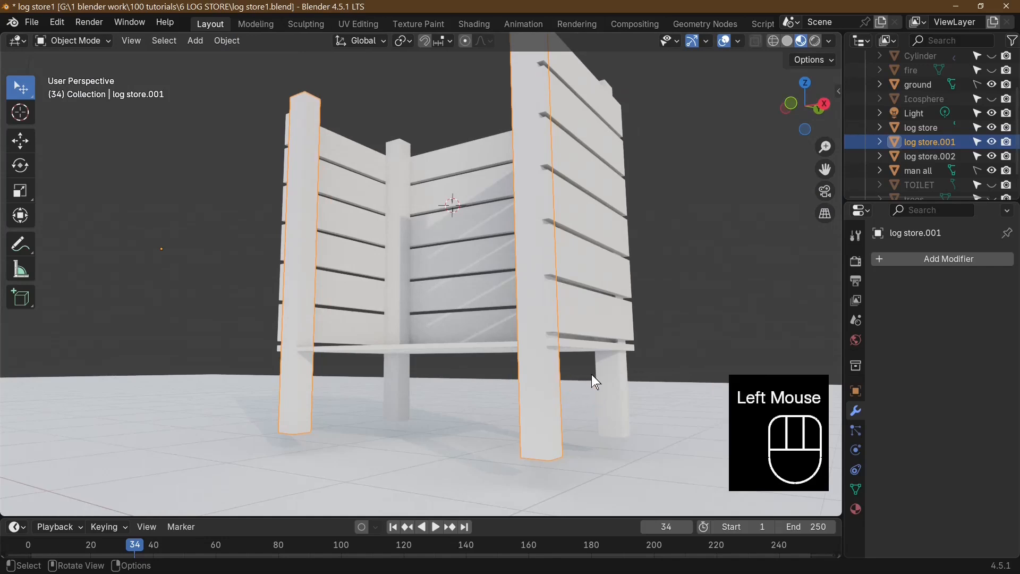
middle_click_drag(554, 375, 776, 407)
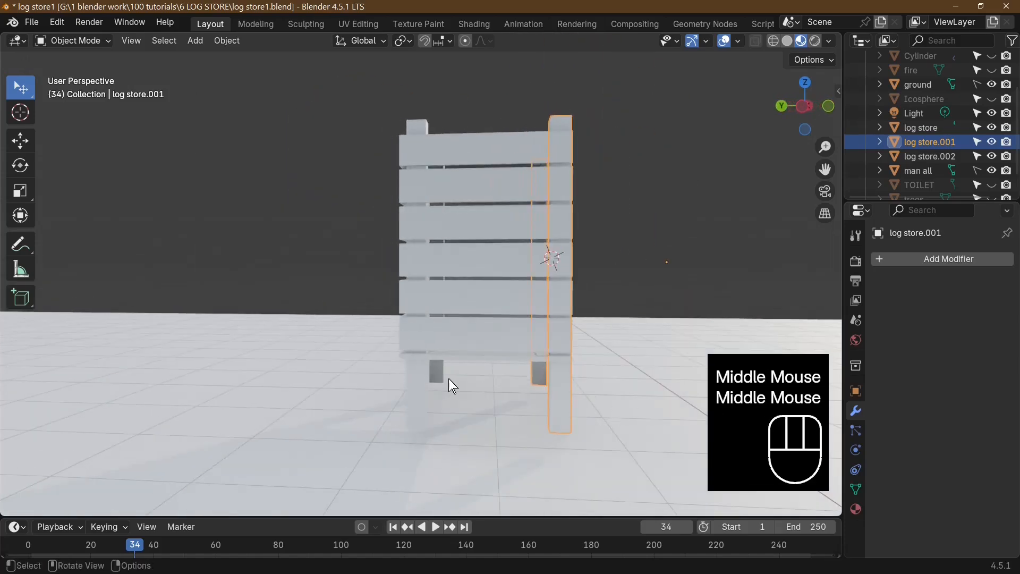
middle_click_drag(448, 378, 356, 351)
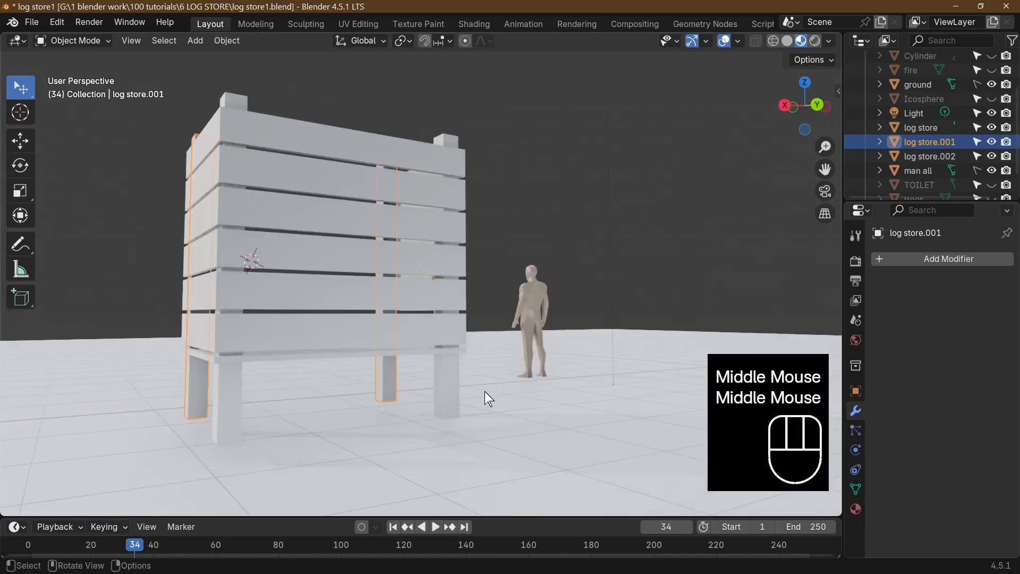
- Add a new cube object at the 3D cursor and scale it down uniformly in two passes to a small block
middle_click_drag(489, 399, 202, 51)
left_click(195, 41)
mouse_move(224, 58)
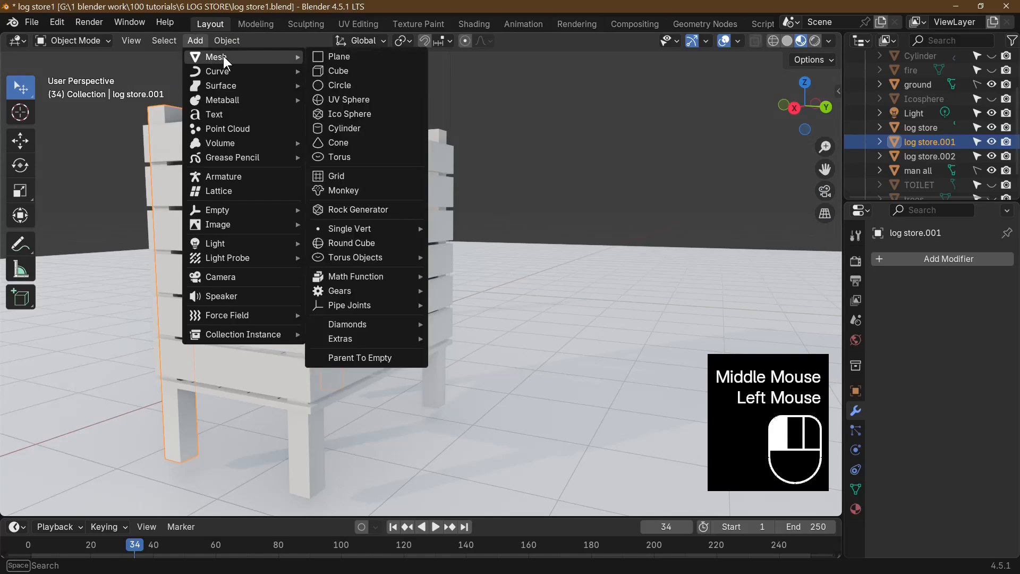
left_click(367, 71)
scroll(474, 339, "down", 4)
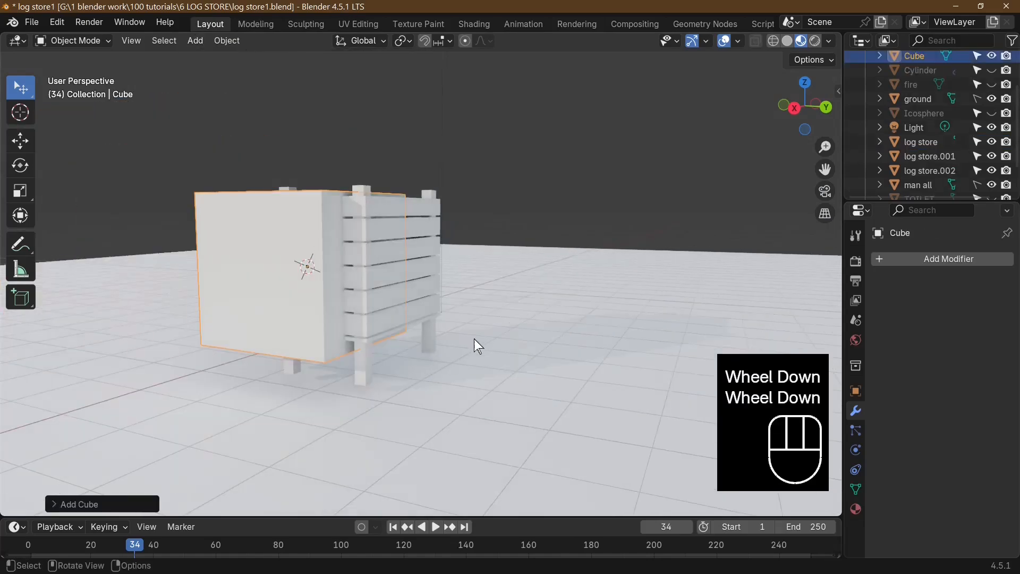
key("s")
left_click(375, 345)
scroll(376, 346, "up", 4)
key("s")
left_click(291, 330)
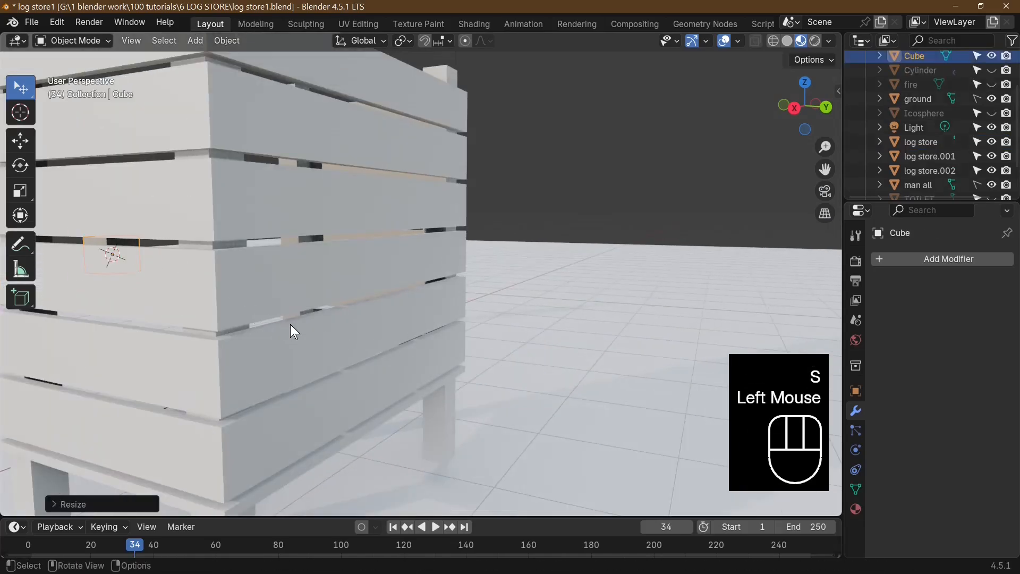
- Move the small cube down in front view onto the left front leg, directly beneath the log store's base
middle_click_drag(292, 330, 366, 306)
key("KP_1")
key("g")
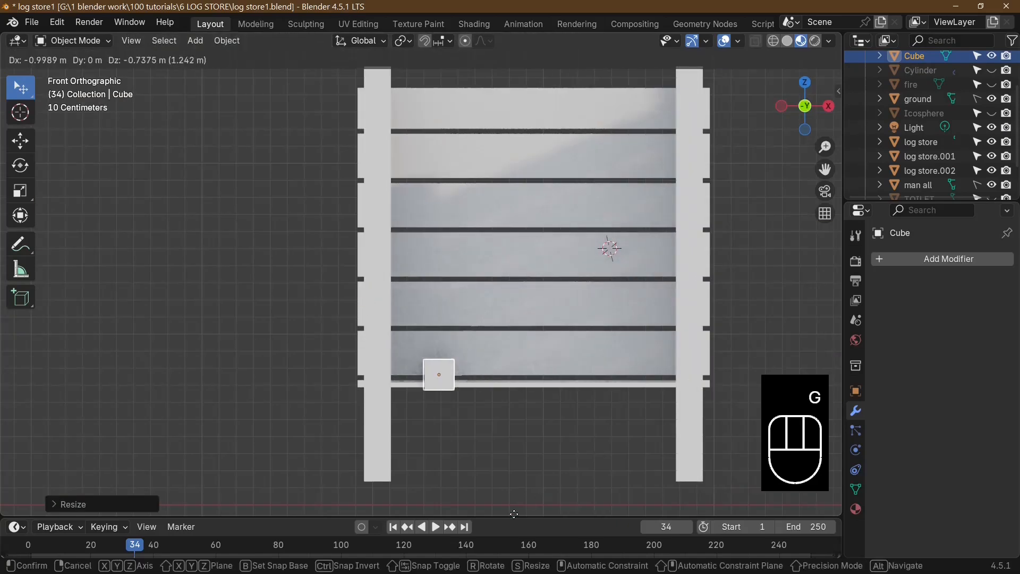
left_click(472, 109)
middle_click_drag(471, 109, 728, 212)
key("KP_1")
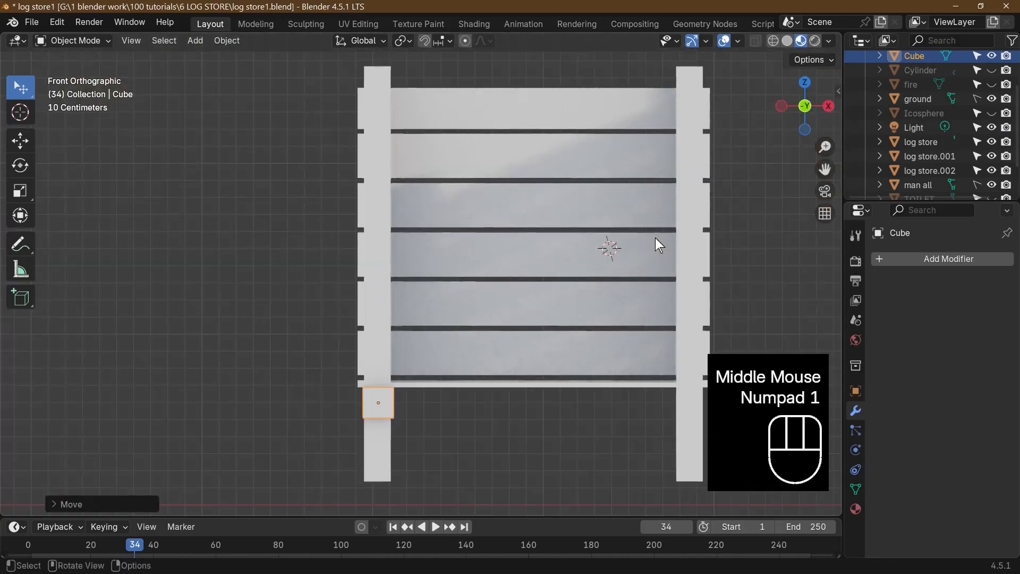
key("g")
key("x")
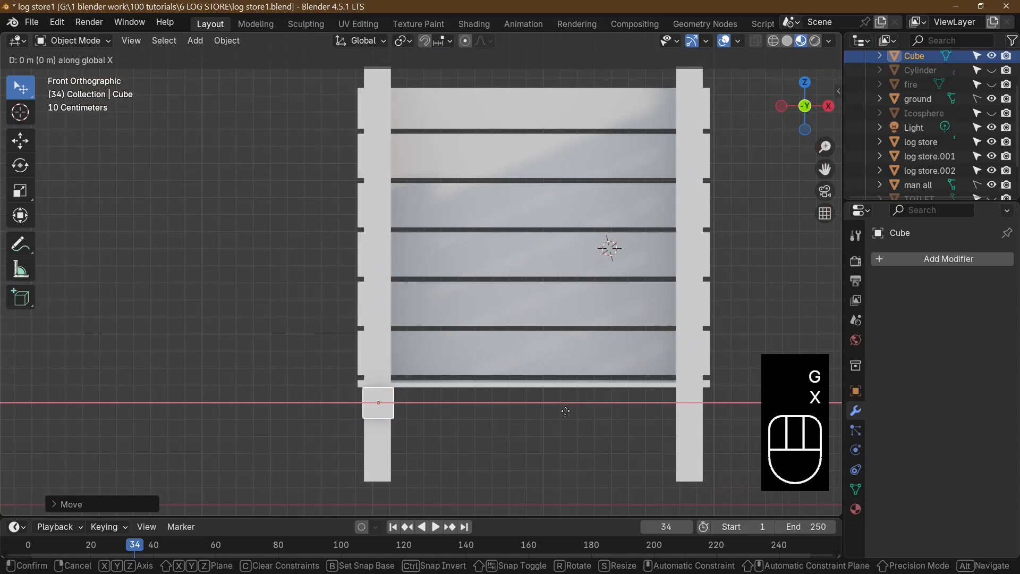
left_click(566, 411)
- Move the block along Y to the inner side of the front leg and scale it down slightly
middle_click_drag(566, 411, 642, 424)
key("g")
key("y")
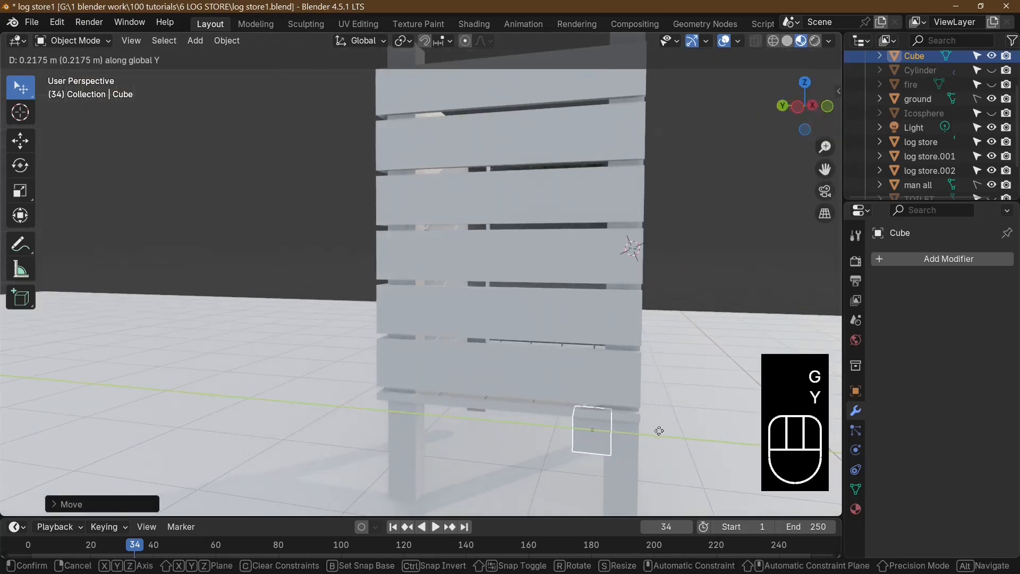
left_click(663, 441)
key("s")
left_click(648, 442)
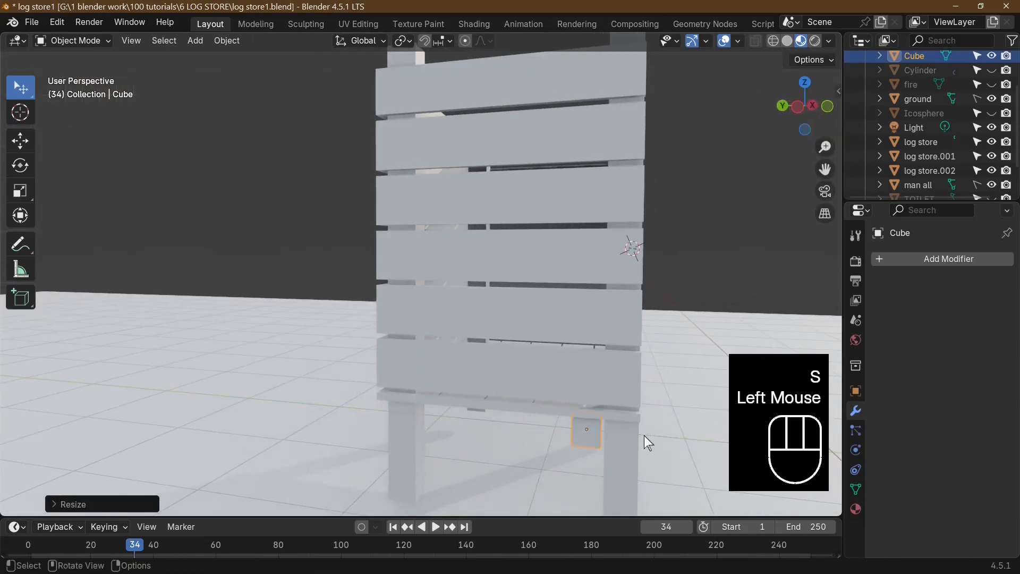
- Shift the block along Y against the back of the front leg and check its fit from below
key("g")
key("x")
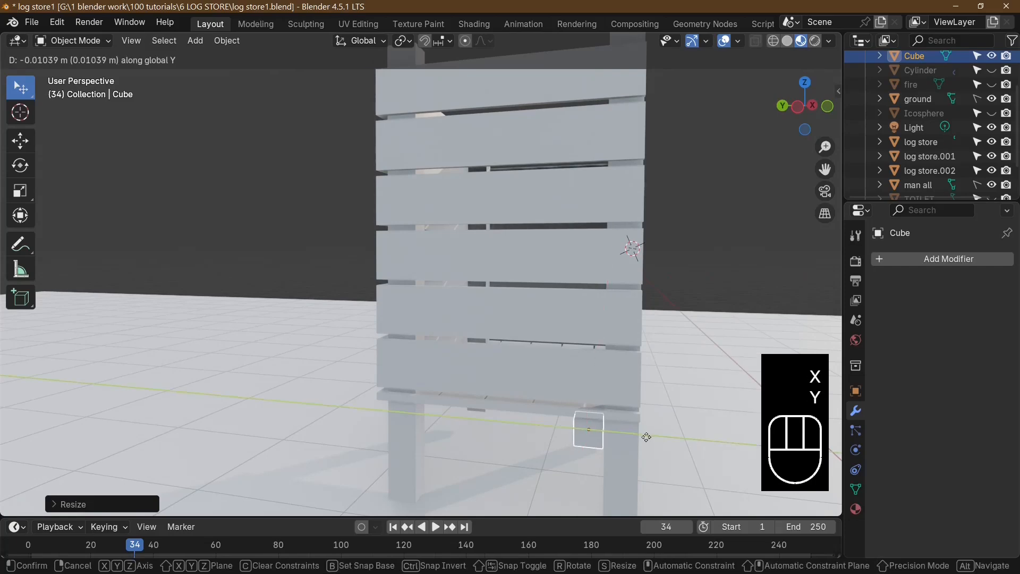
left_click(648, 440)
middle_click_drag(649, 444, 581, 428)
left_click(676, 457)
middle_click_drag(677, 457, 584, 433)
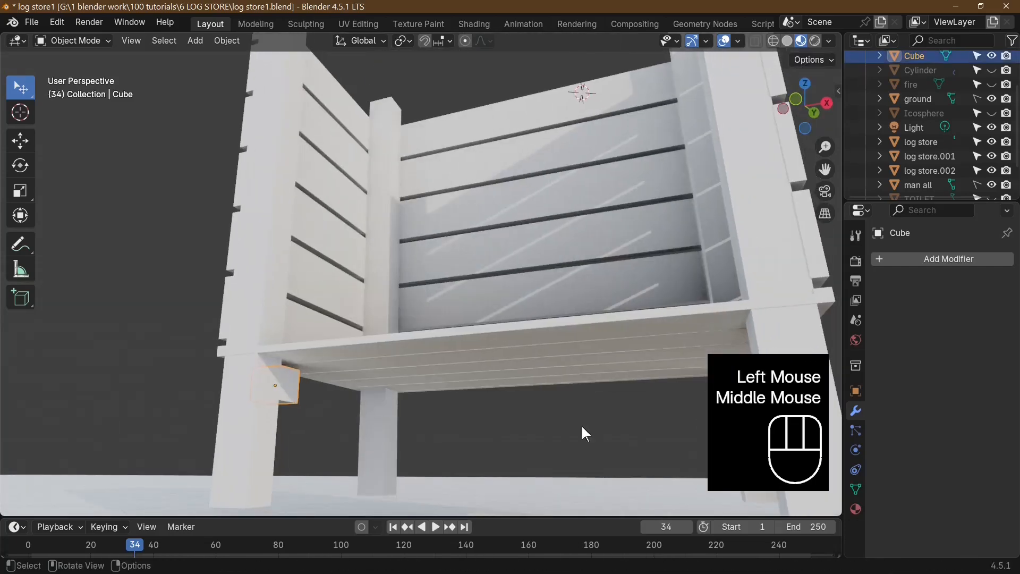
- Stretch the block along X into a long beam and move it along X to centre it between the front legs
key("s")
key("x")
left_click(446, 408)
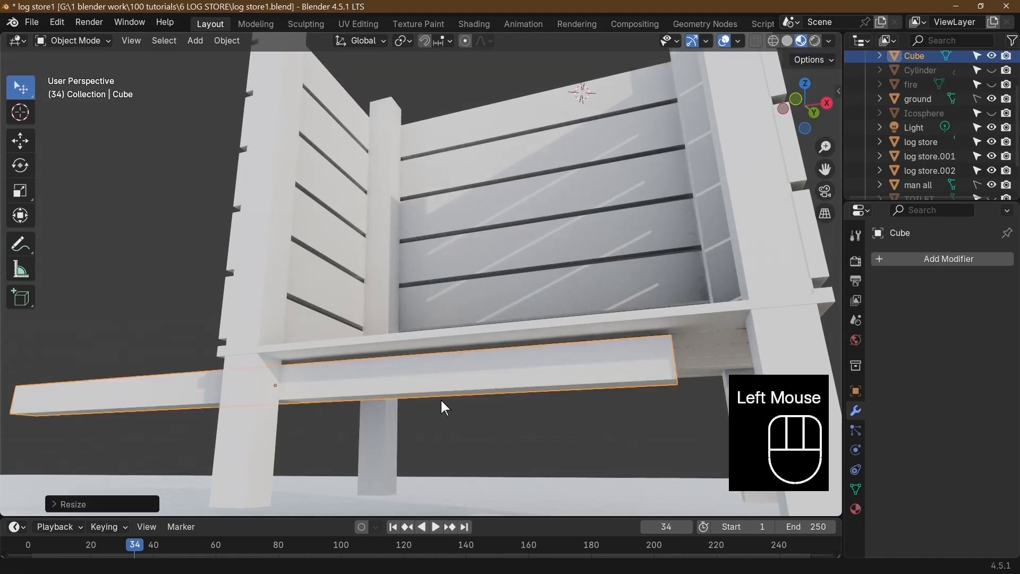
key("KP_1")
key("g")
key("x")
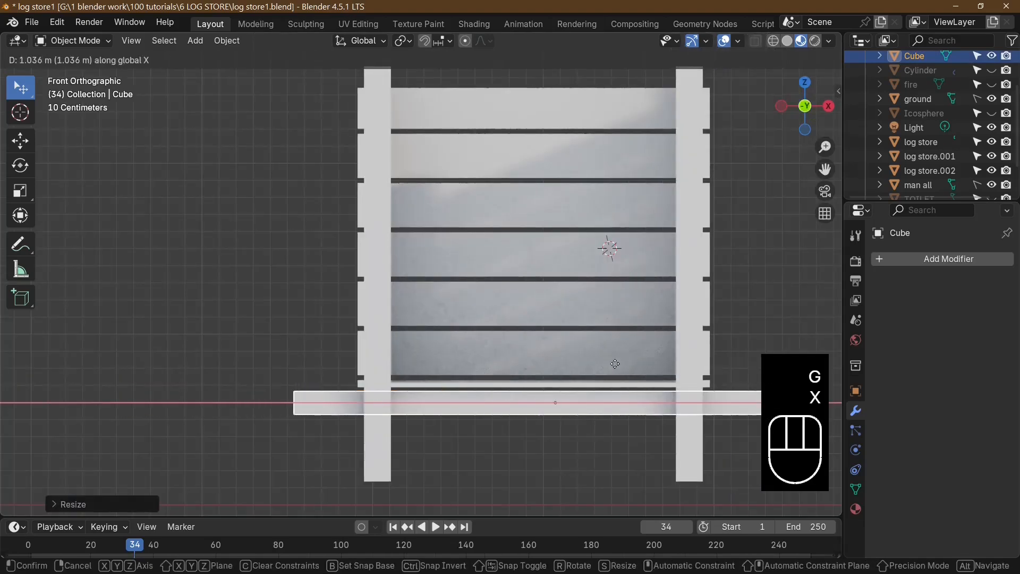
left_click(573, 382)
- Scale the beam down slightly and raise it along Z against the underside of the base
scroll(574, 384, "down", 3)
key("s")
left_click(642, 362)
scroll(567, 440, "up", 4)
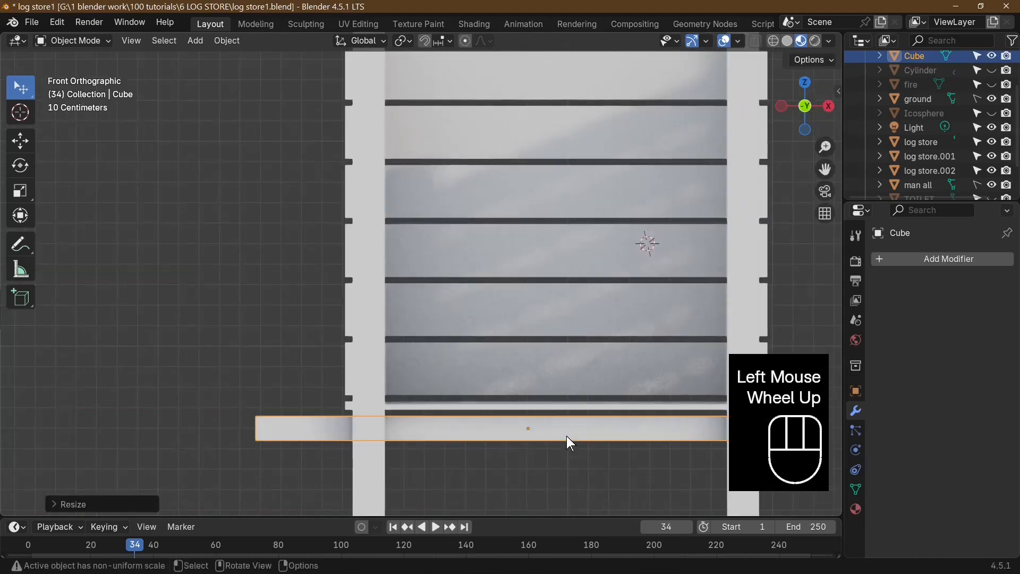
key("g")
key("z")
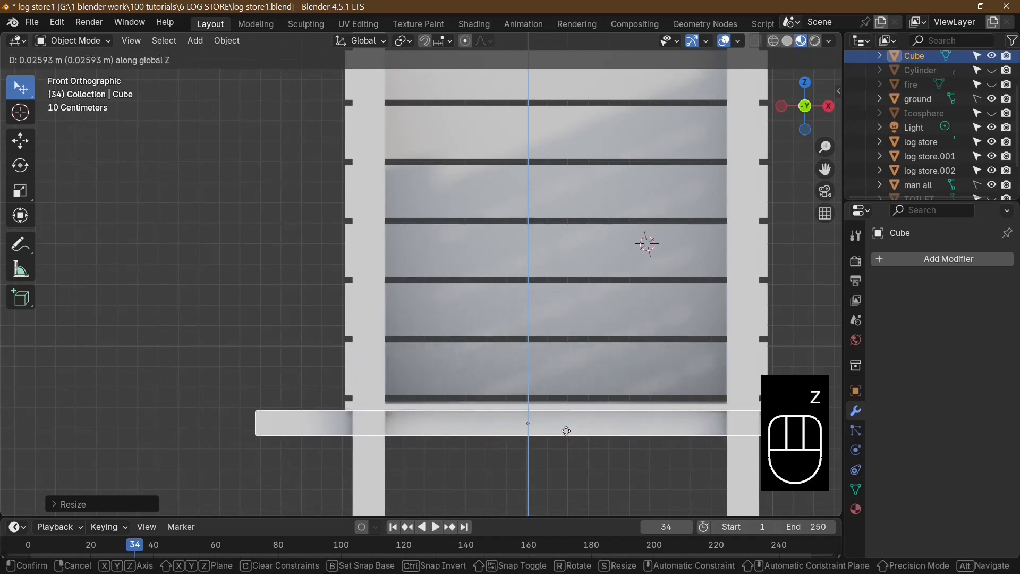
left_click(564, 432)
- In Edit Mode, edge-slide the beam's right end face inward to line up with the right front leg
scroll(564, 433, "down", 3)
middle_click_drag(564, 433, 428, 411)
left_click(351, 324)
left_click(371, 351)
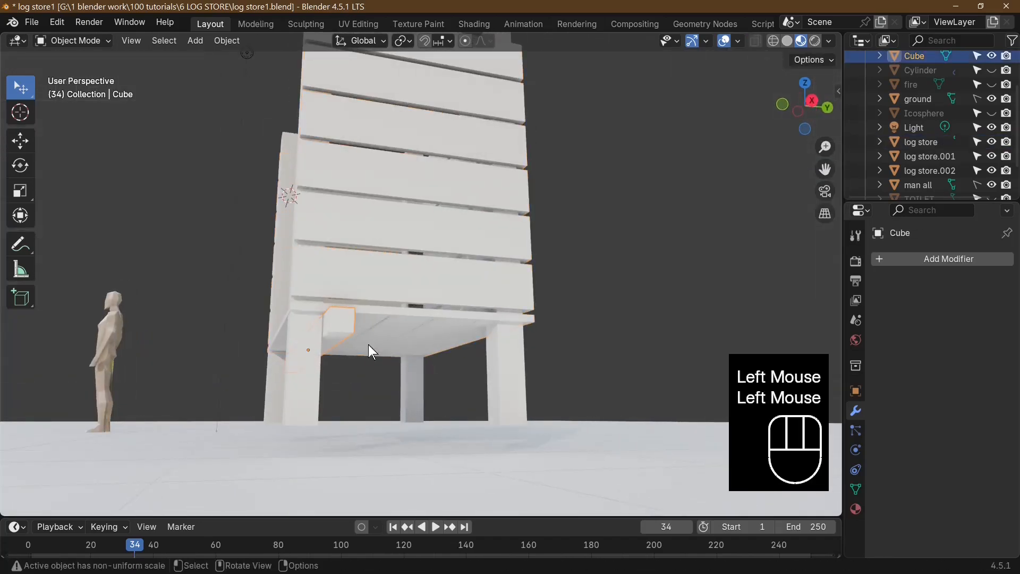
key("Tab")
left_click(140, 42)
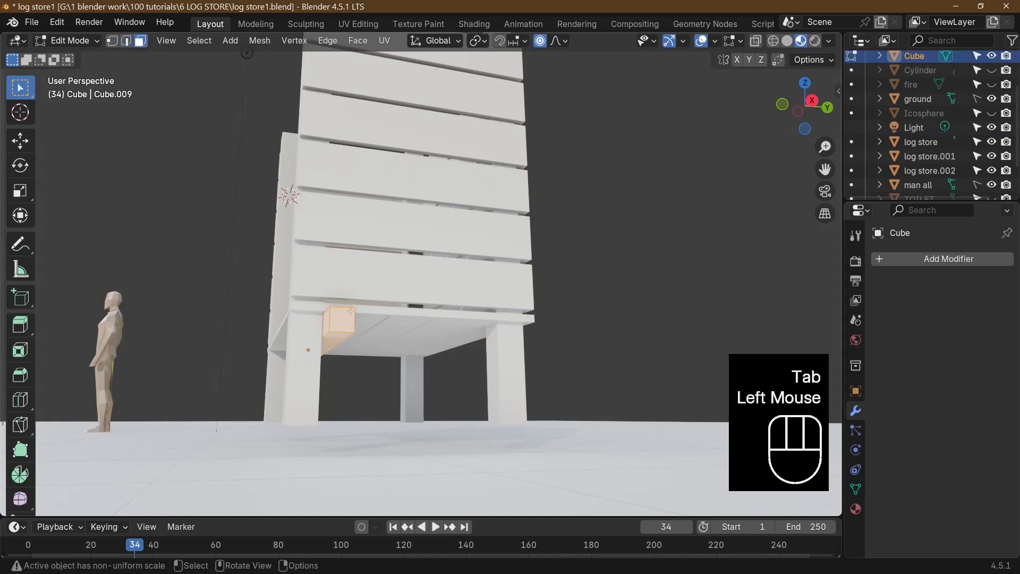
left_click(342, 320)
middle_click_drag(345, 323, 426, 341)
key("g")
key("g")
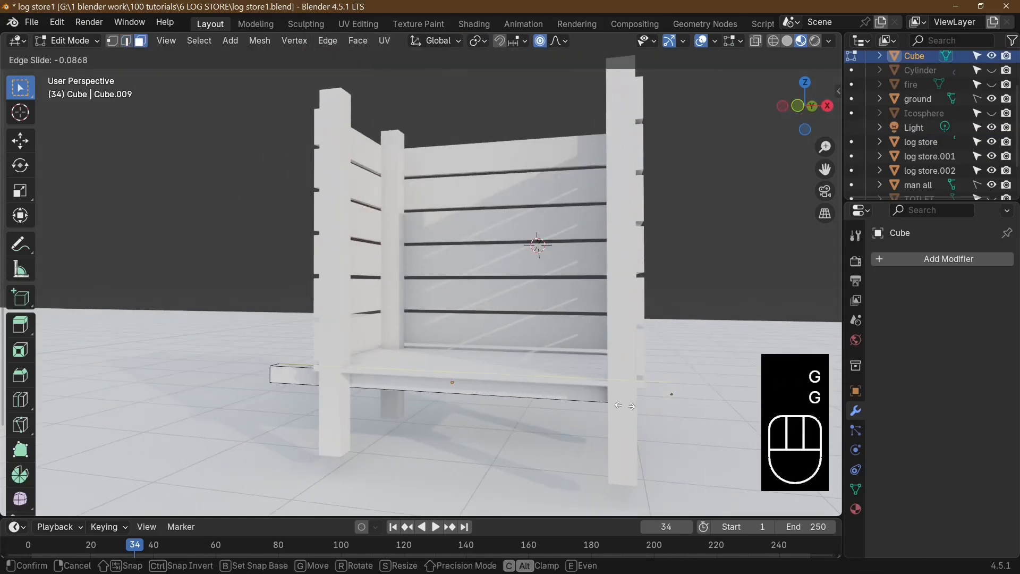
left_click(627, 404)
- Edge-slide the beam's left end face inward to the left front leg and return to Object Mode
middle_click_drag(627, 405, 478, 382)
key("g")
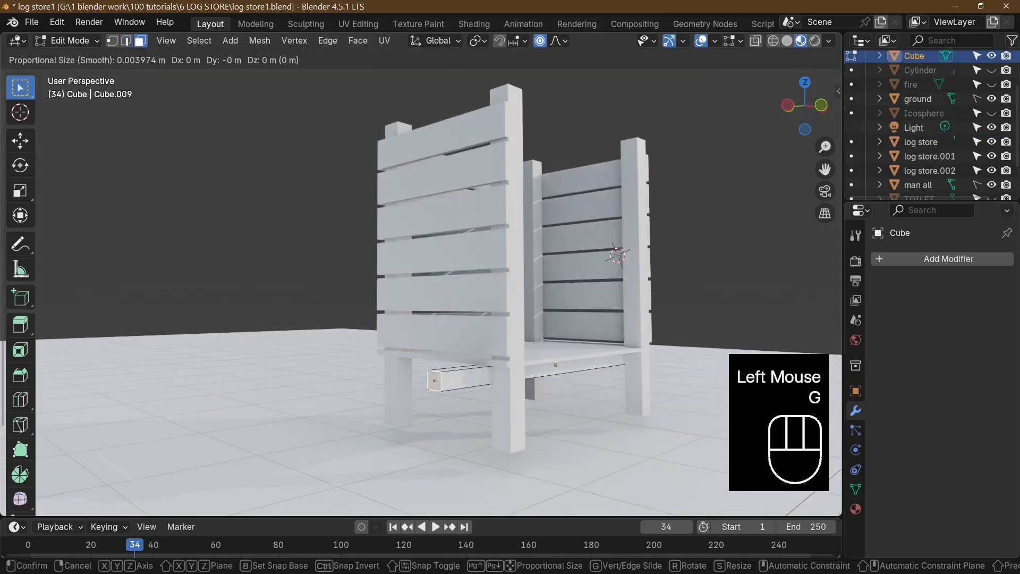
key("g")
left_click(470, 379)
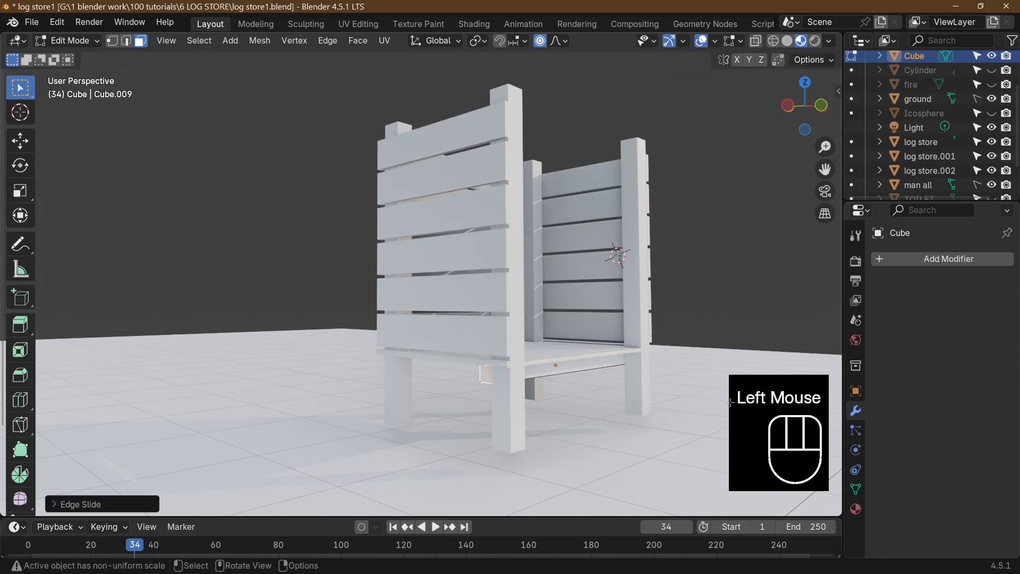
key("Tab")
- Duplicate the beam, move the copy along Y to the back legs, and check its fit under the base
middle_click_drag(589, 368, 629, 363)
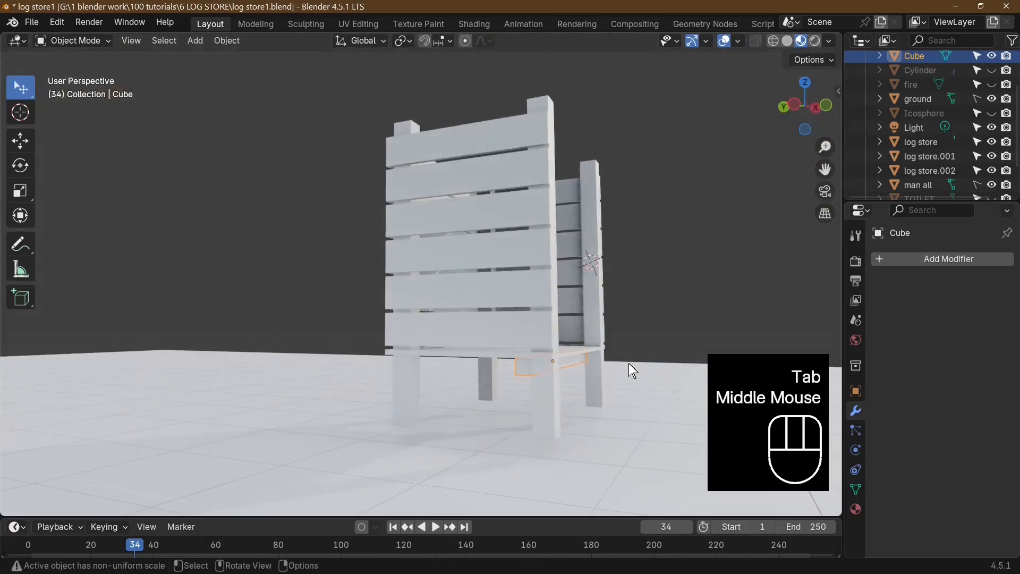
key("shift+d")
left_click(629, 364)
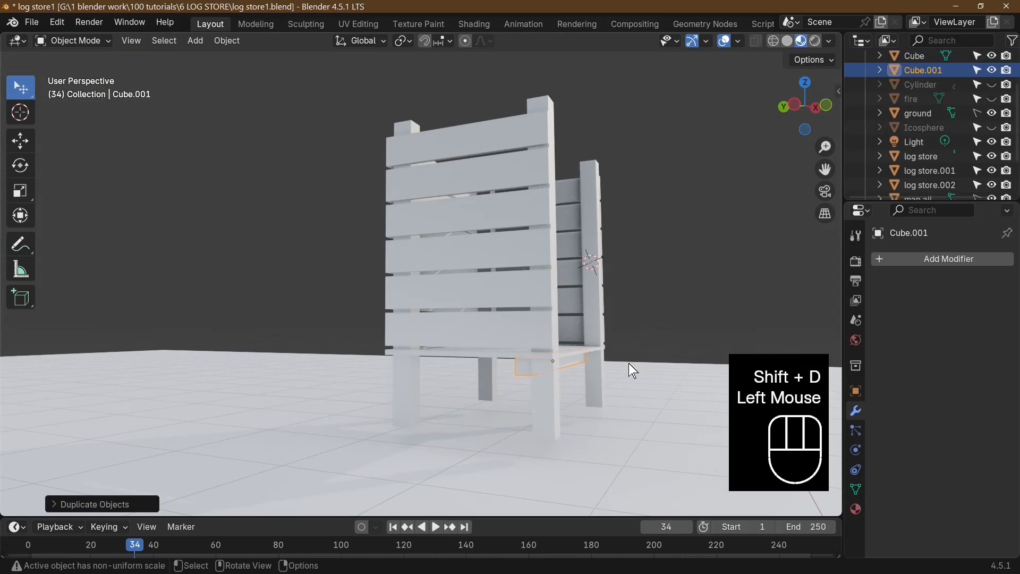
key("KP_1")
key("KP_3")
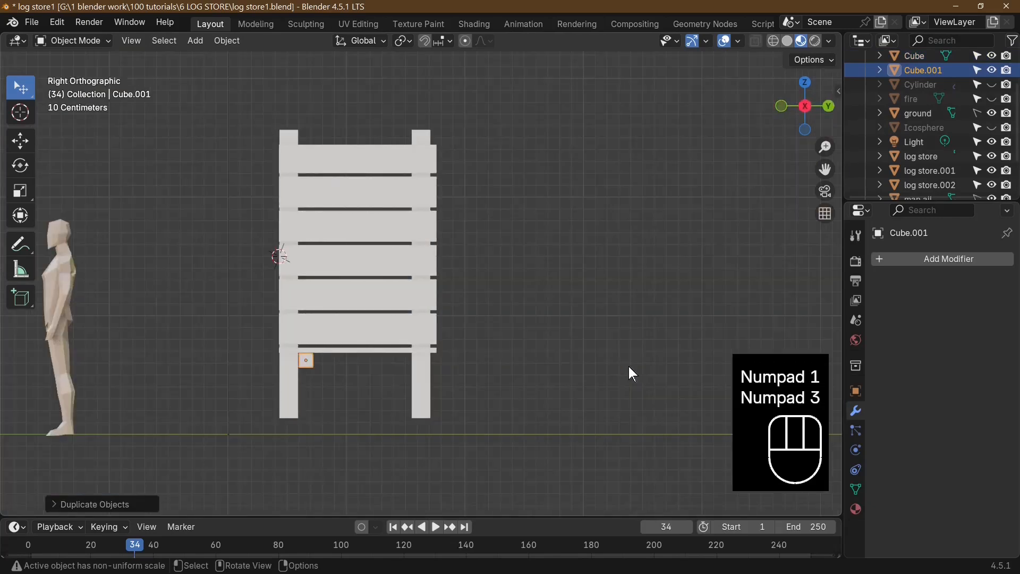
key("g")
key("y")
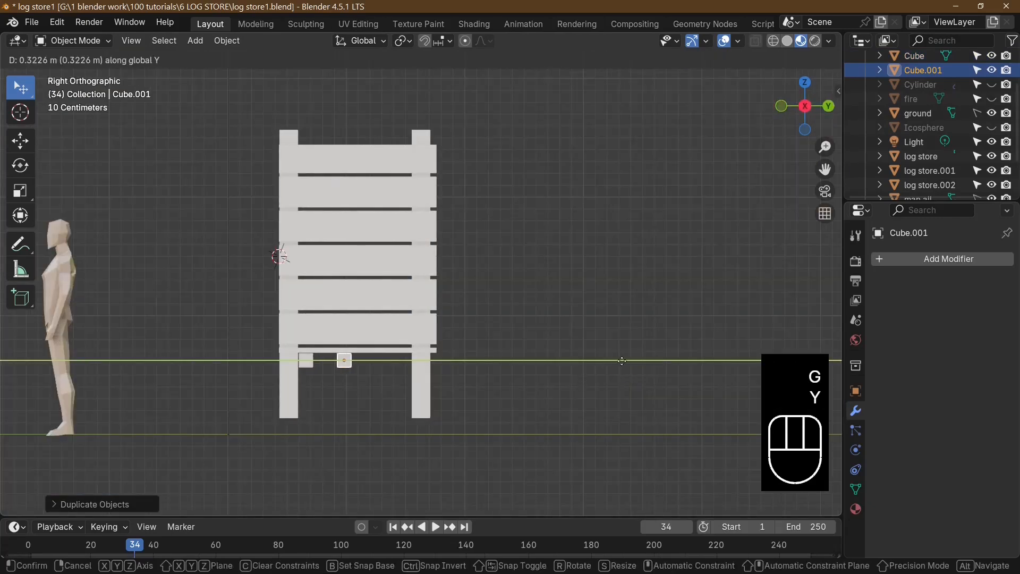
left_click(678, 356)
middle_click_drag(678, 359, 655, 368)
scroll(517, 410, "up", 5)
middle_click_drag(519, 407, 555, 340)
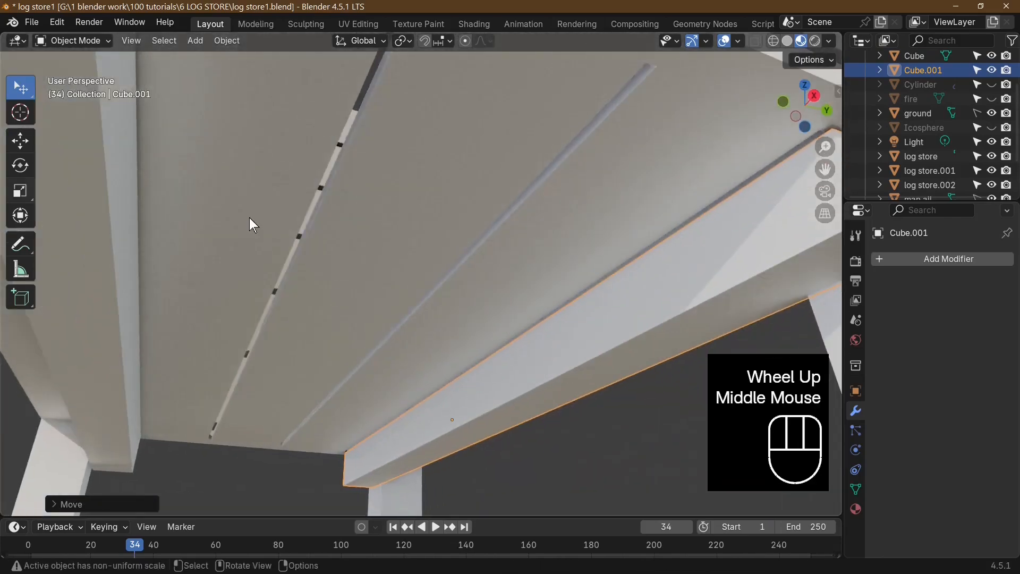
- Select the front beam and set its origin to Center of Mass (Surface)
scroll(401, 350, "down", 4)
scroll(402, 350, "down", 3)
middle_click_drag(402, 350, 524, 468)
scroll(490, 392, "up", 2)
left_click(508, 394)
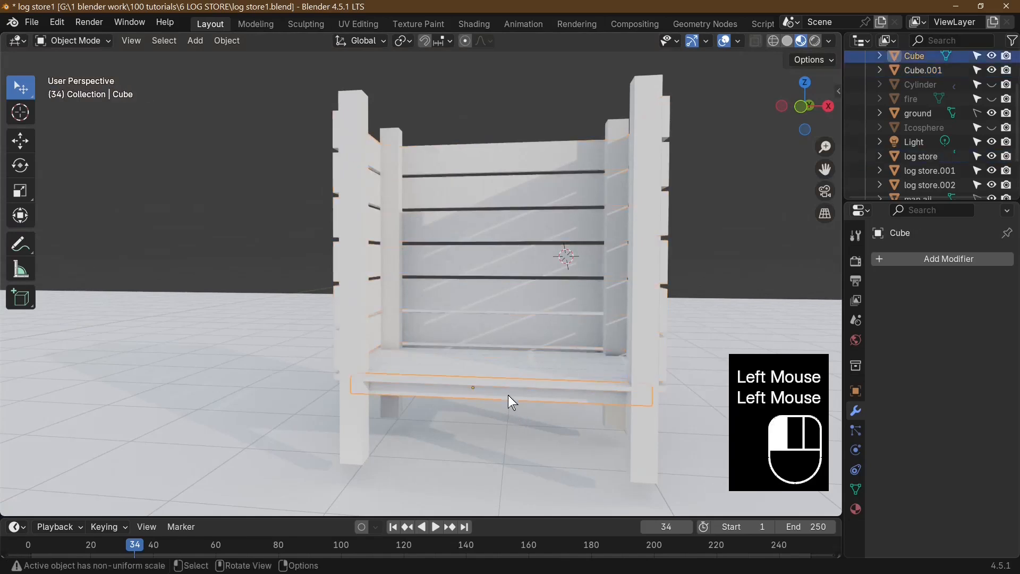
left_click(227, 40)
mouse_move(266, 70)
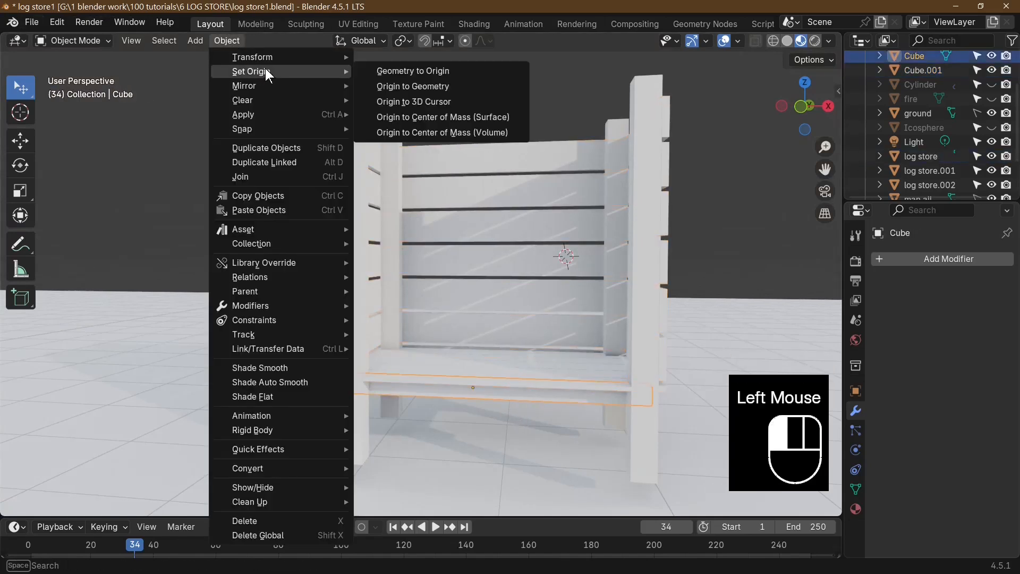
left_click(432, 119)
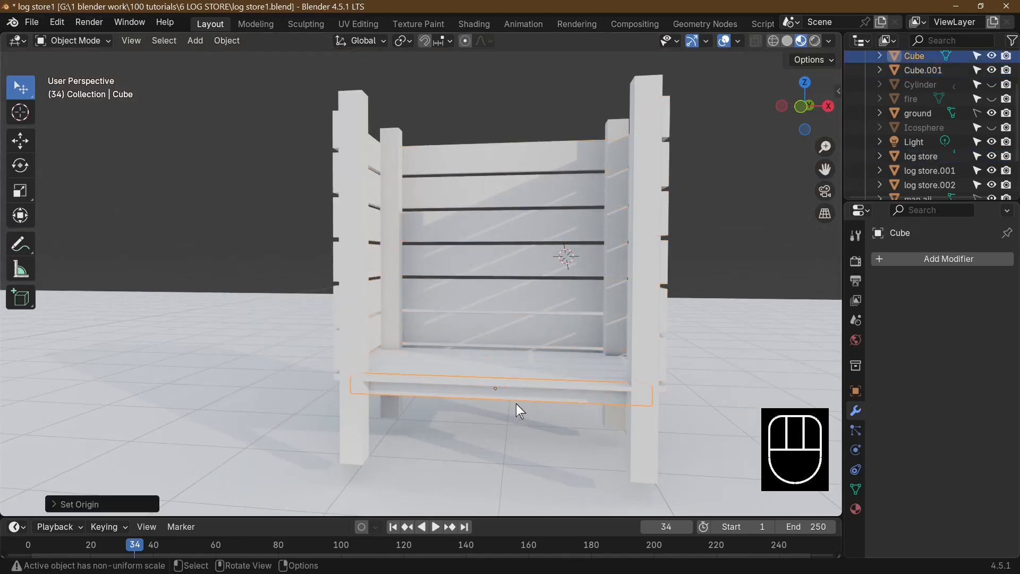
- Duplicate the front beam in place and rotate the copy 90 degrees about the Z axis
key("shift+d")
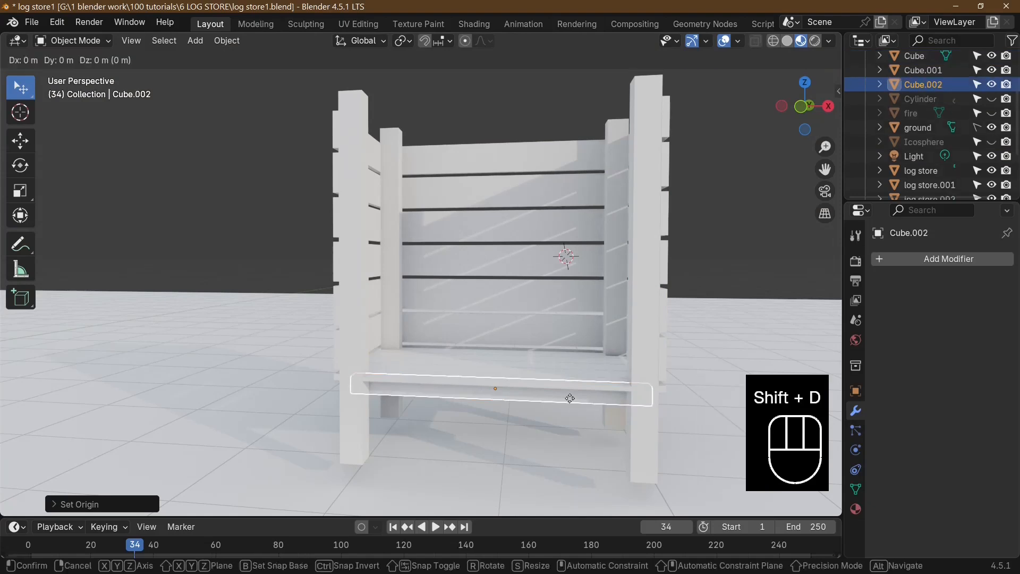
left_click(570, 399)
key("r")
key("z")
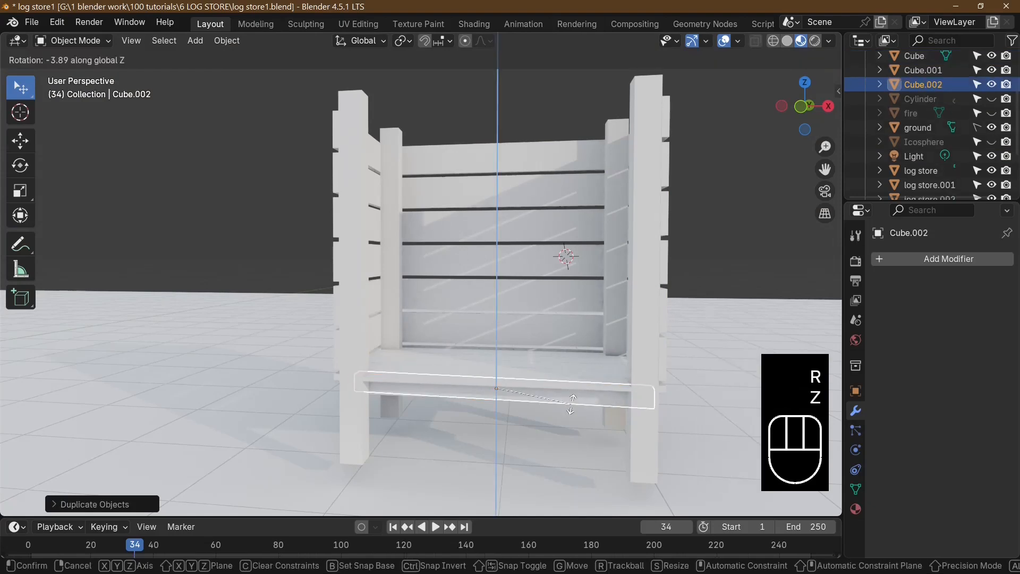
key("KP_9")
key("KP_0")
key("KP_Enter")
- Shorten the rotated copy along Y and move it along Y between the front and back beams
middle_click_drag(551, 508, 362, 419)
key("s")
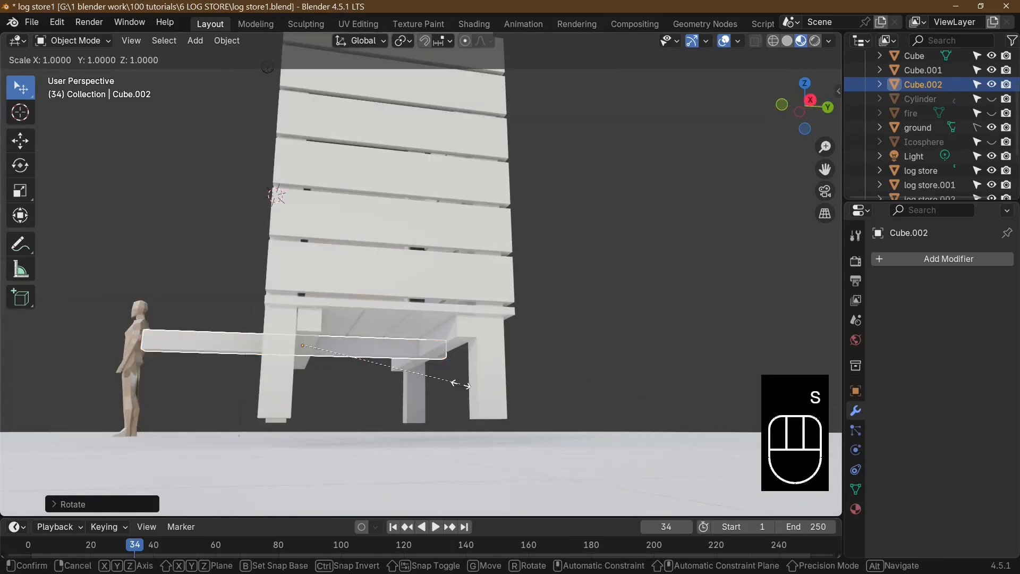
key("y")
left_click(346, 370)
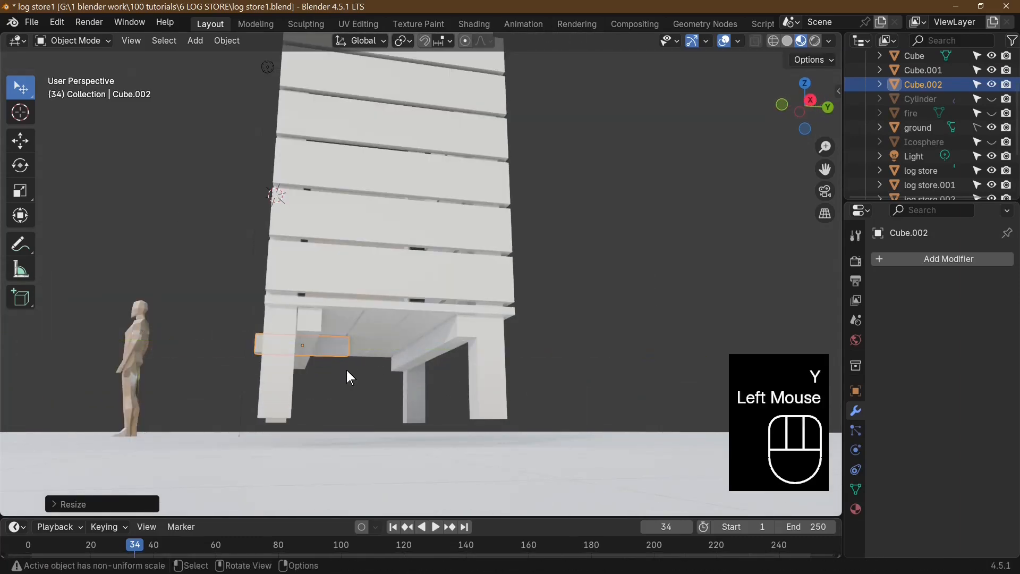
key("g")
key("x")
key("y")
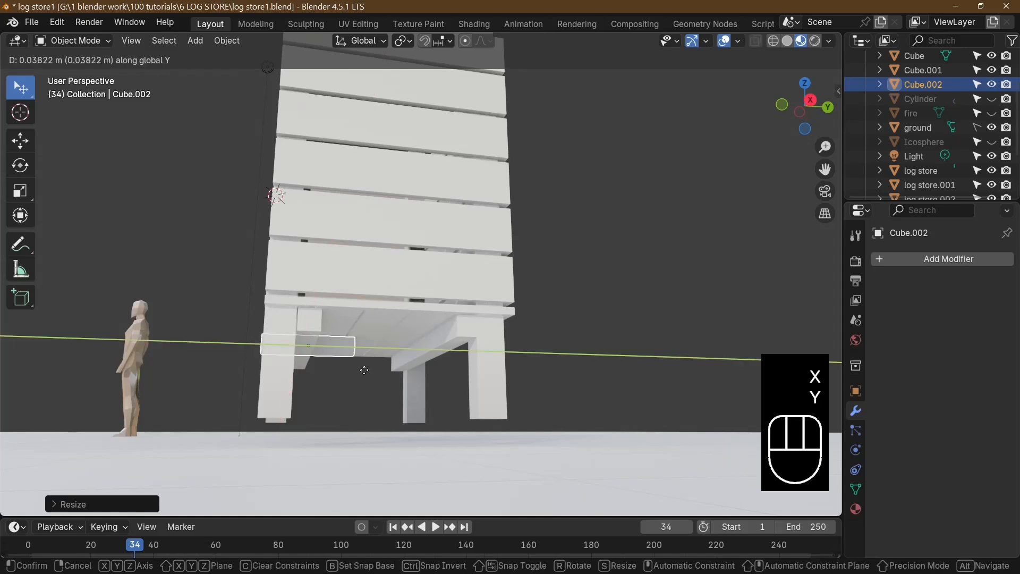
left_click(410, 371)
key("KP_3")
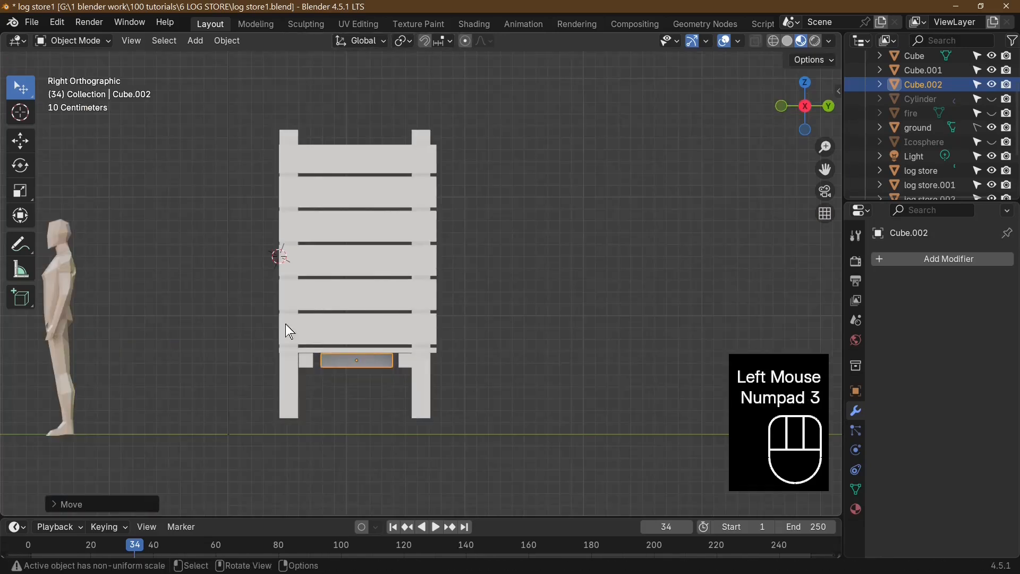
key("s")
key("x")
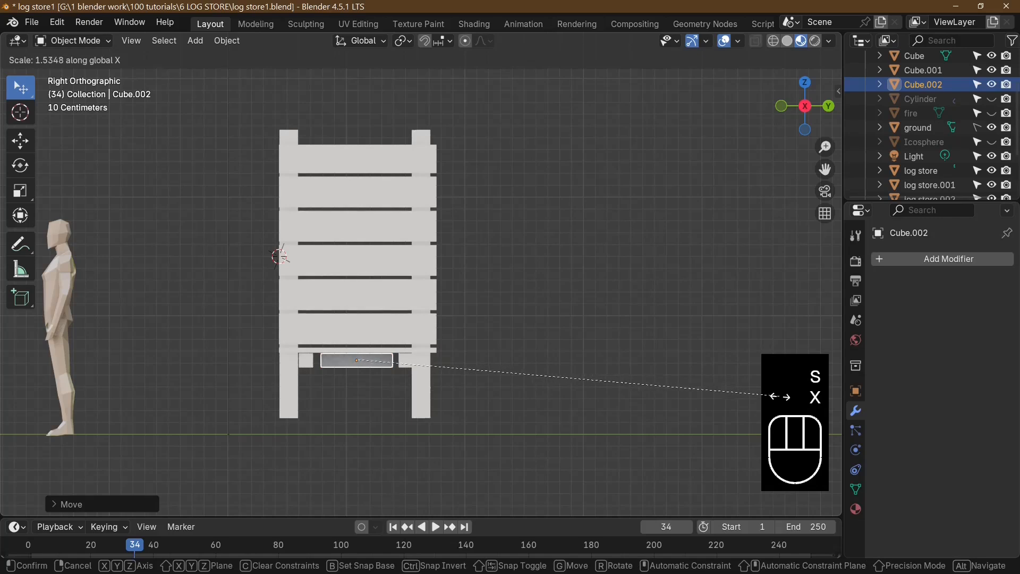
left_click(778, 396)
key("ctrl+z")
- Scale the cross piece along Y until it spans from the front beam to the back beam, and check it from the front
key("s")
key("y")
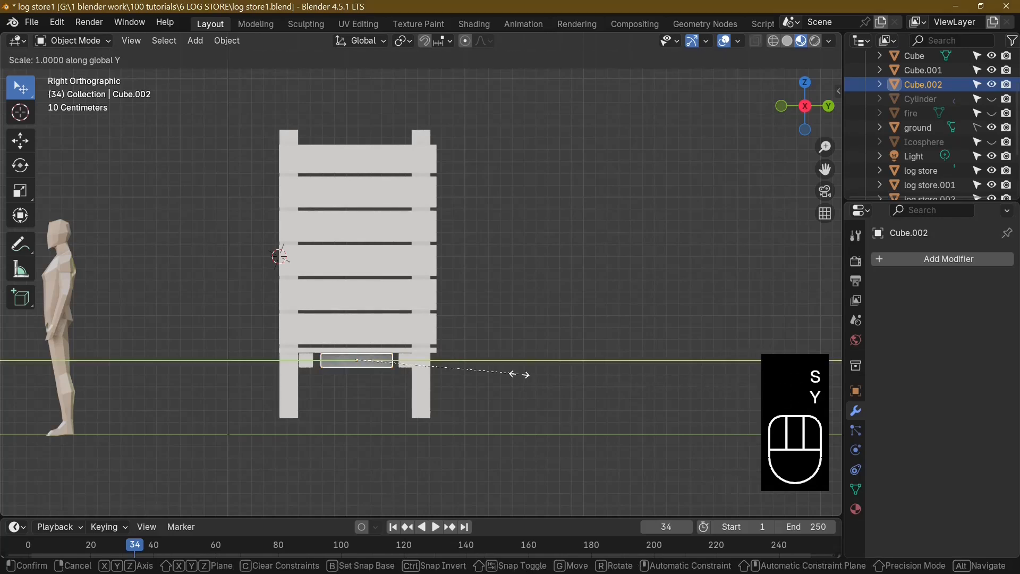
left_click(556, 374)
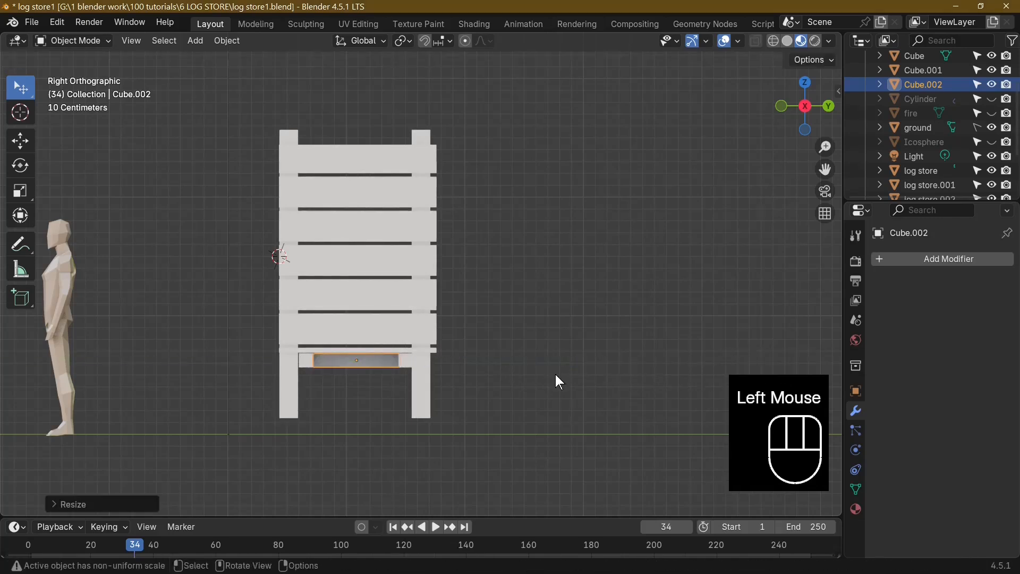
middle_click_drag(556, 380, 530, 296)
middle_click_drag(671, 400, 614, 382)
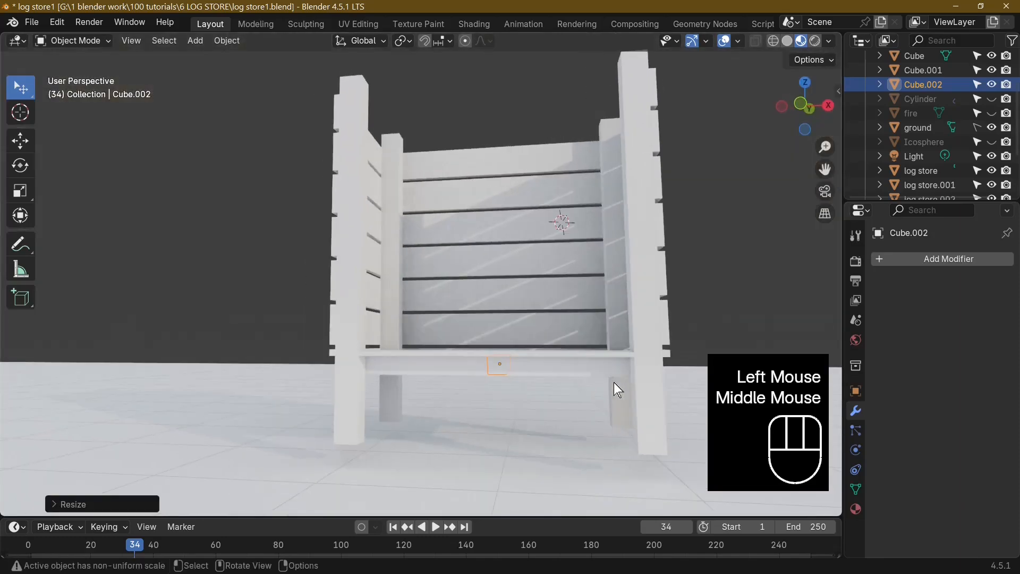
left_click(517, 377)
left_click(509, 369)
mouse_move(509, 369)
middle_mouse_down()
mouse_move(542, 324)
mouse_move(522, 374)
middle_mouse_up()
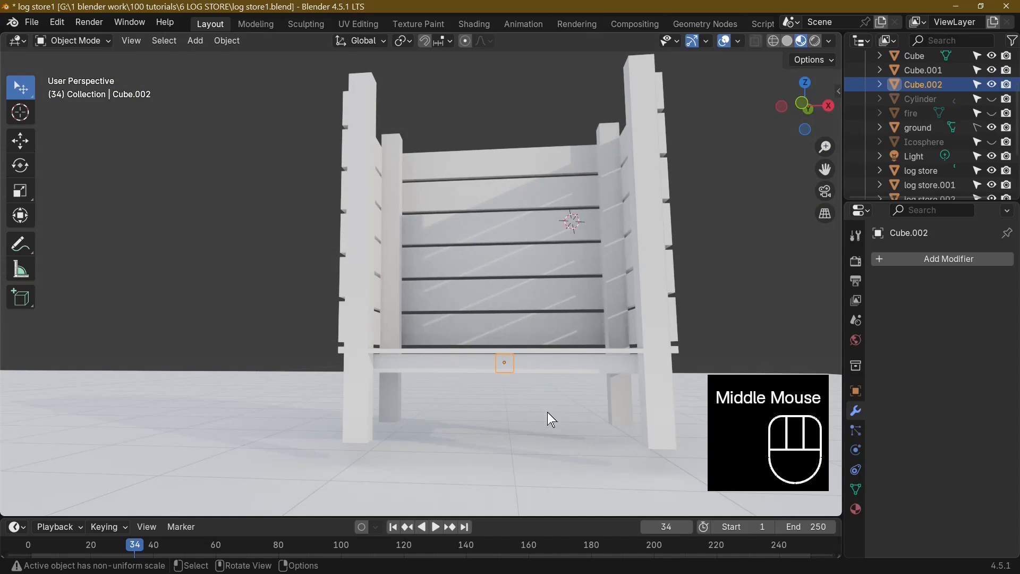
- Move the cross piece along X in front view until it lines up with the front corner post on the negative X side
key("KP_1")
key("g")
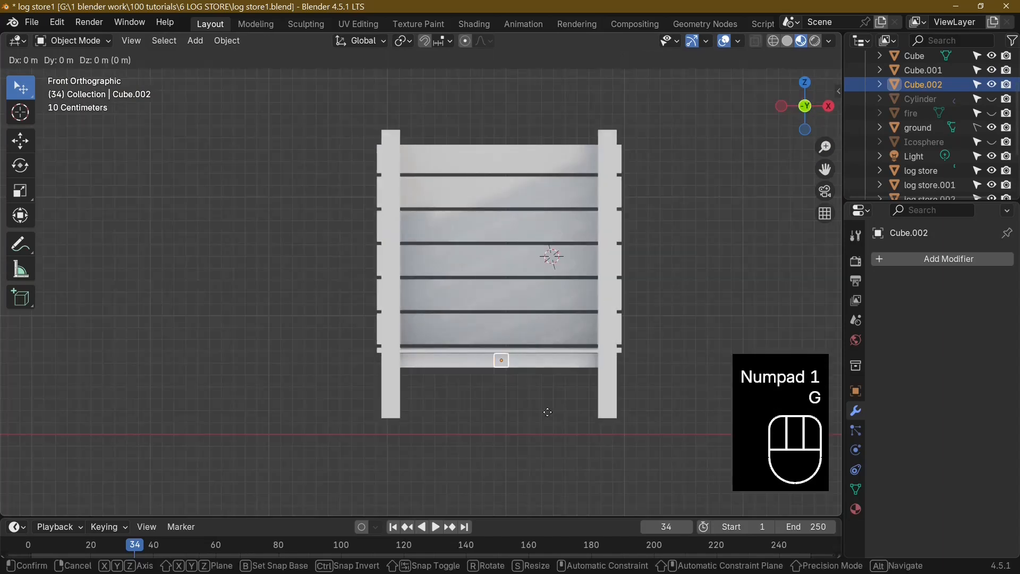
key("y")
key("x")
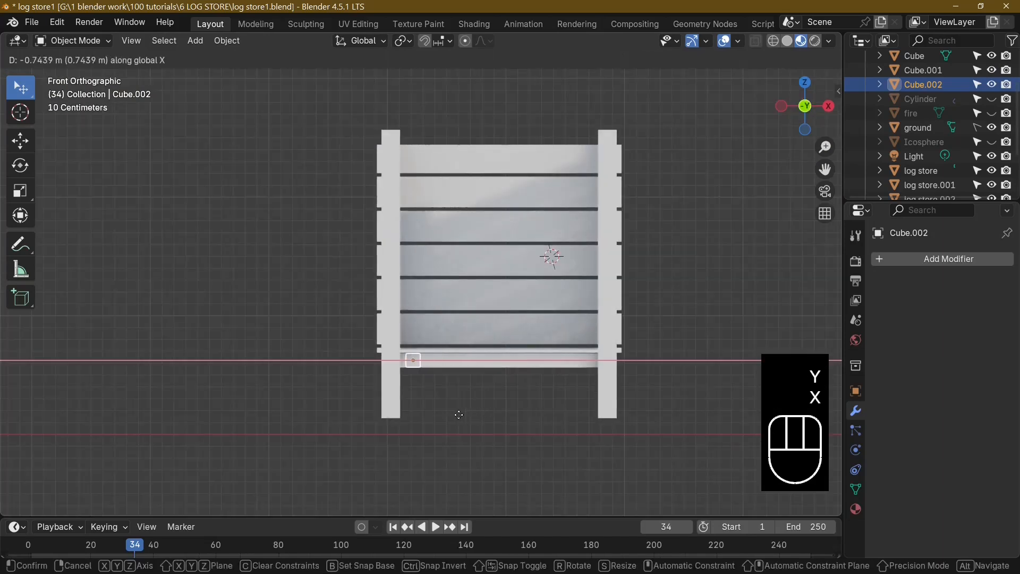
left_click(437, 422)
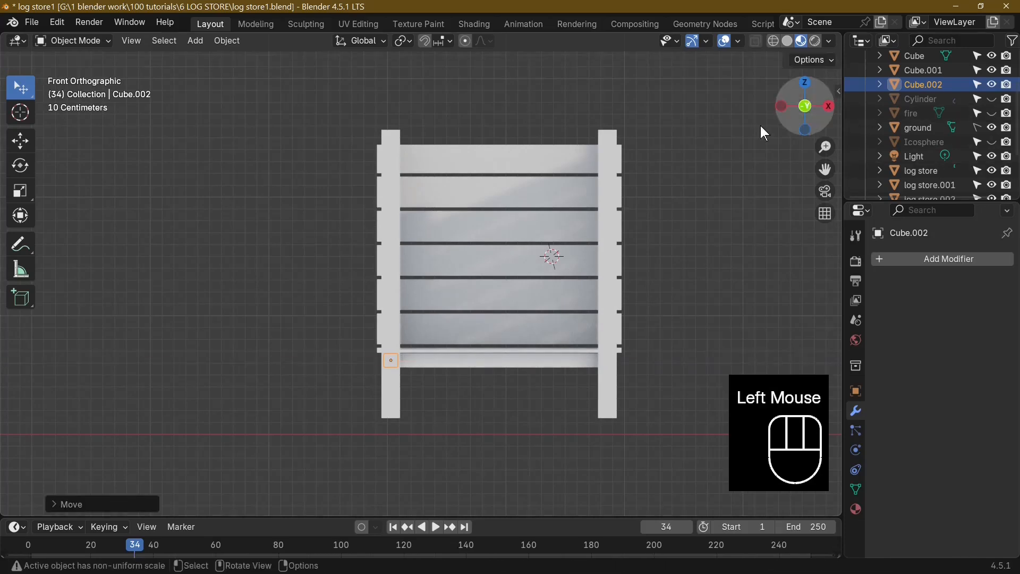
- Add an Array modifier to the cross piece and set its relative offset factors to X 0 and Y 1
left_click(956, 260)
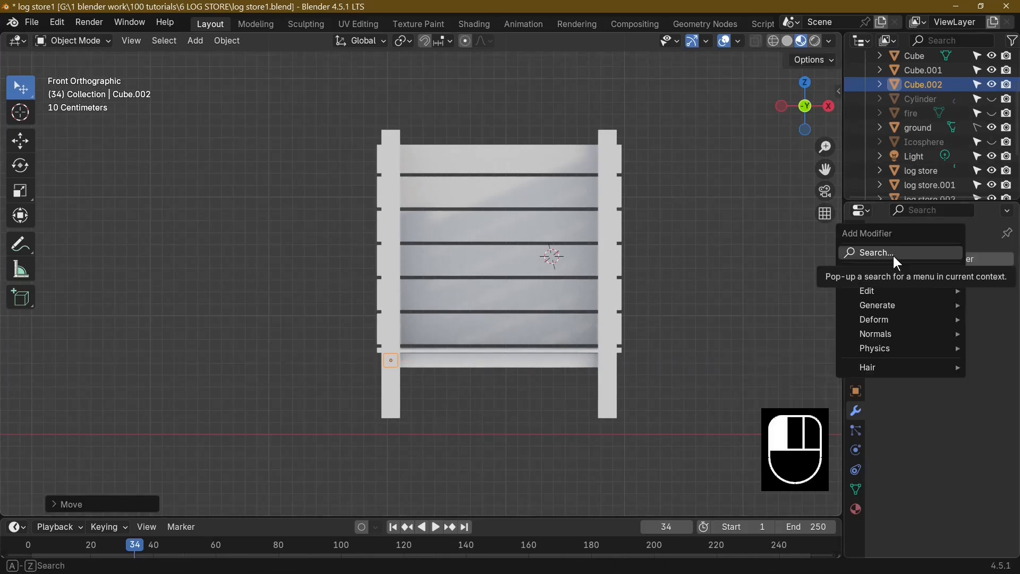
left_click(894, 256)
left_click(815, 283)
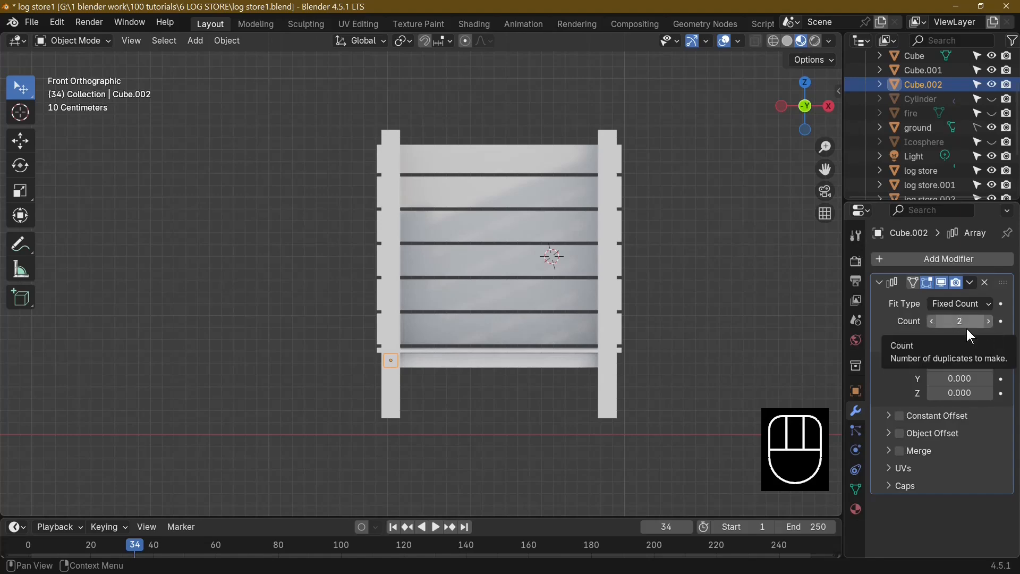
middle_click_drag(648, 340, 723, 342)
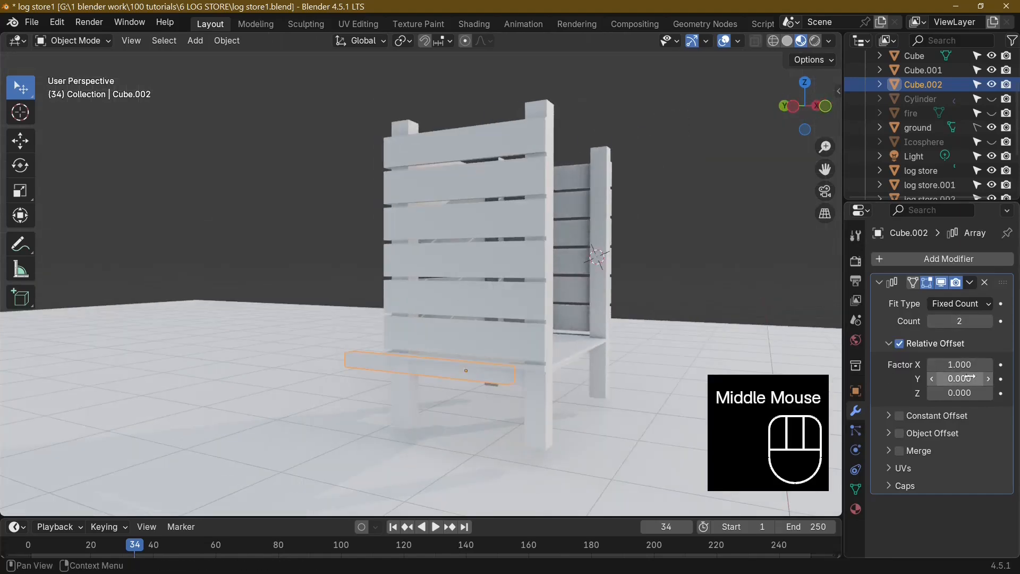
left_click(968, 377)
type("1")
key("Return")
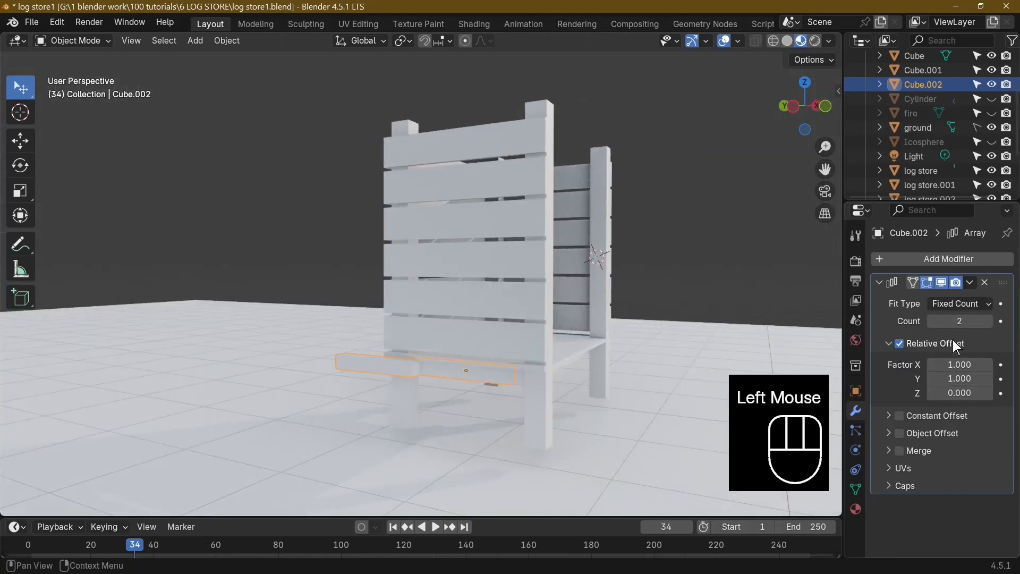
left_click(960, 365)
type("0")
key("Return")
middle_click_drag(527, 308, 473, 347)
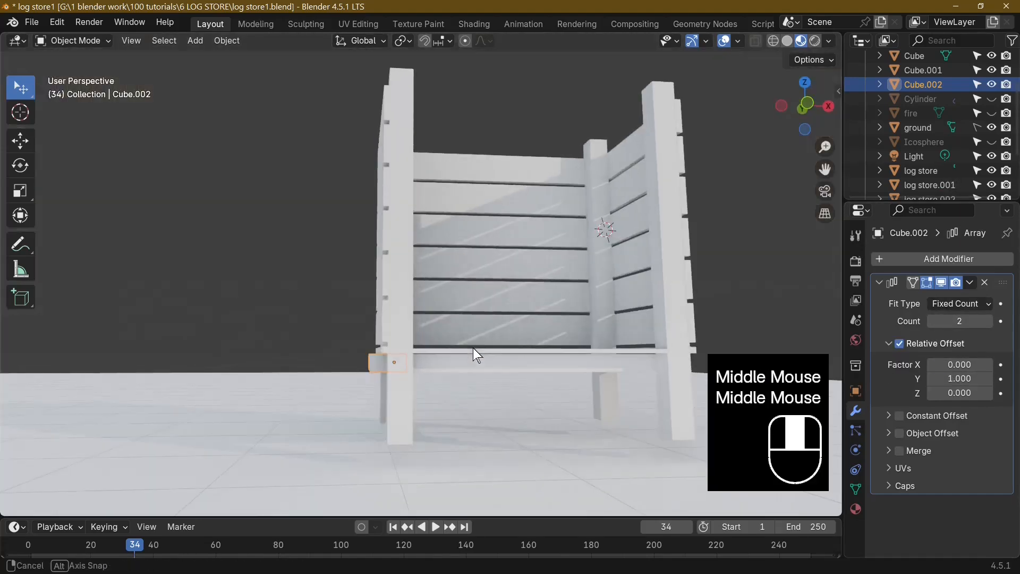
- Set the Array's relative offset Y factor to -4.1 and its count to 5
left_click_drag(959, 378, 935, 379)
left_click(989, 322)
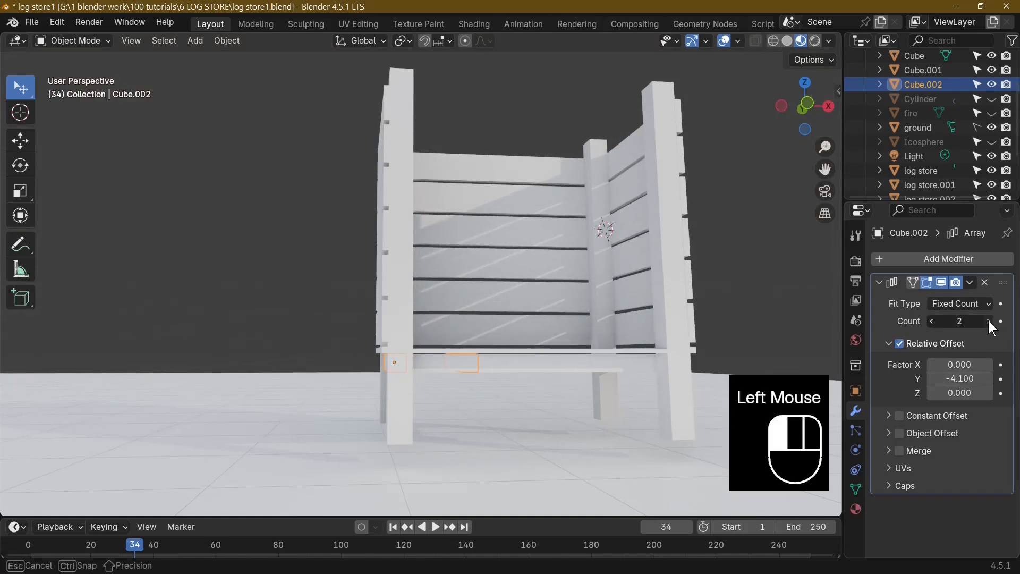
left_click(989, 322)
left_click(989, 321)
middle_click_drag(573, 334, 592, 346)
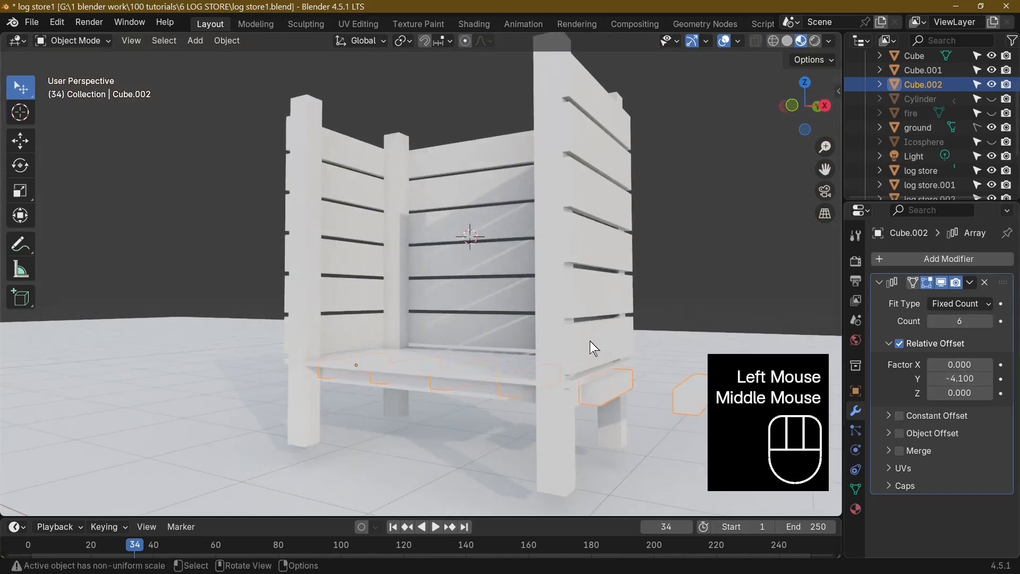
scroll(800, 333, "down", 2)
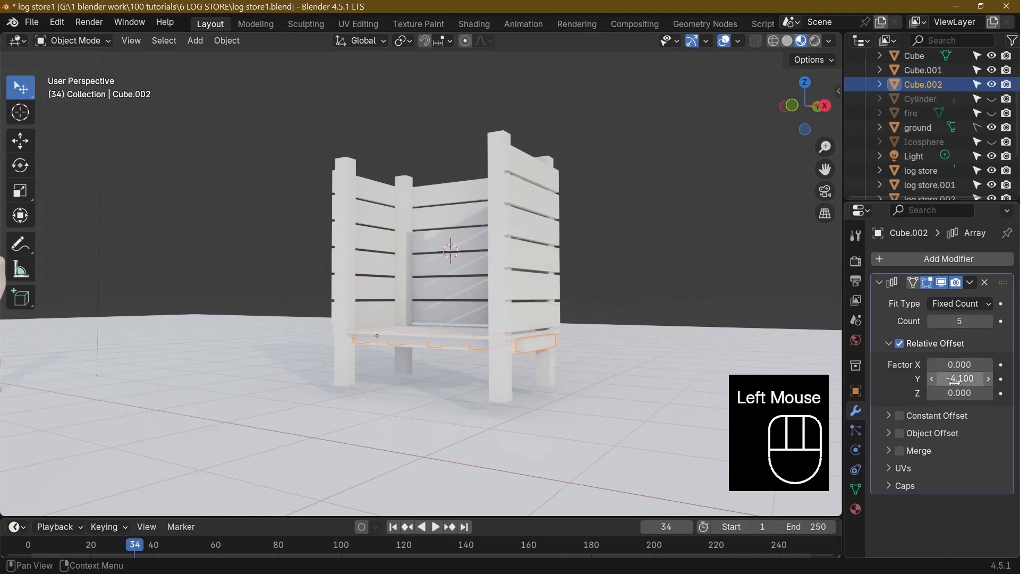
- Set the Array's relative offset Y factor to -3.7 to bring the cross pieces closer together
left_click(989, 380)
left_click(989, 379)
left_click(989, 380)
left_click(989, 379)
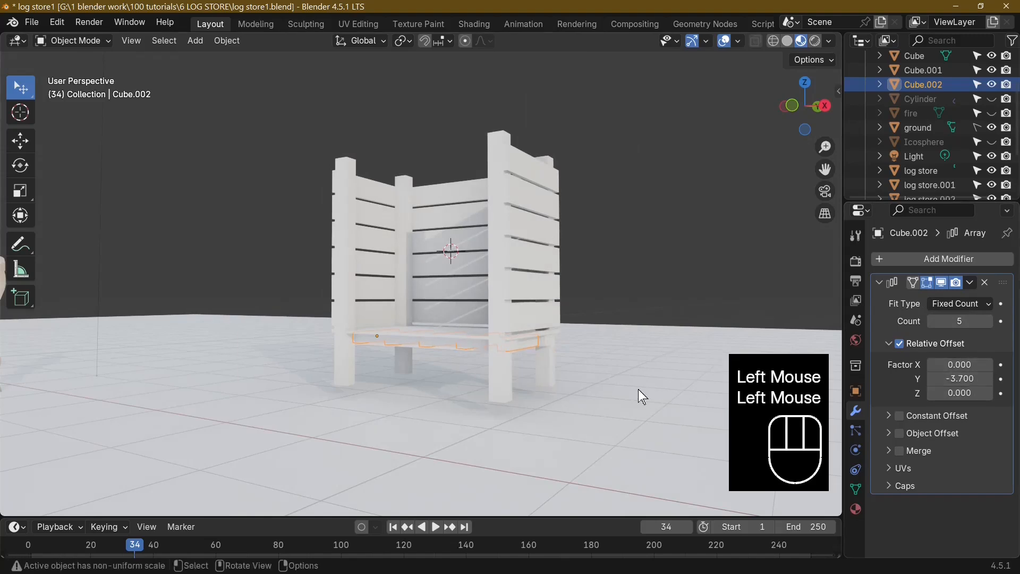
middle_click_drag(638, 389, 634, 397)
scroll(631, 353, "up", 3)
mouse_move(631, 353)
middle_mouse_down()
mouse_move(665, 344)
mouse_move(615, 364)
middle_mouse_up()
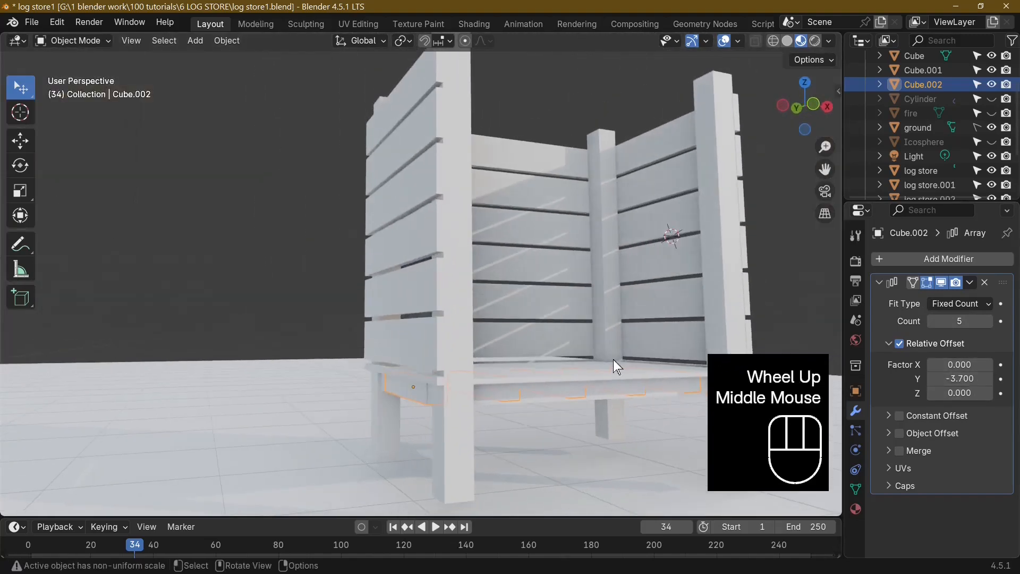
- Move the arrayed cross pieces slightly along X beneath the base, inward from the corner post
left_click(405, 392)
left_click(417, 397)
key("g")
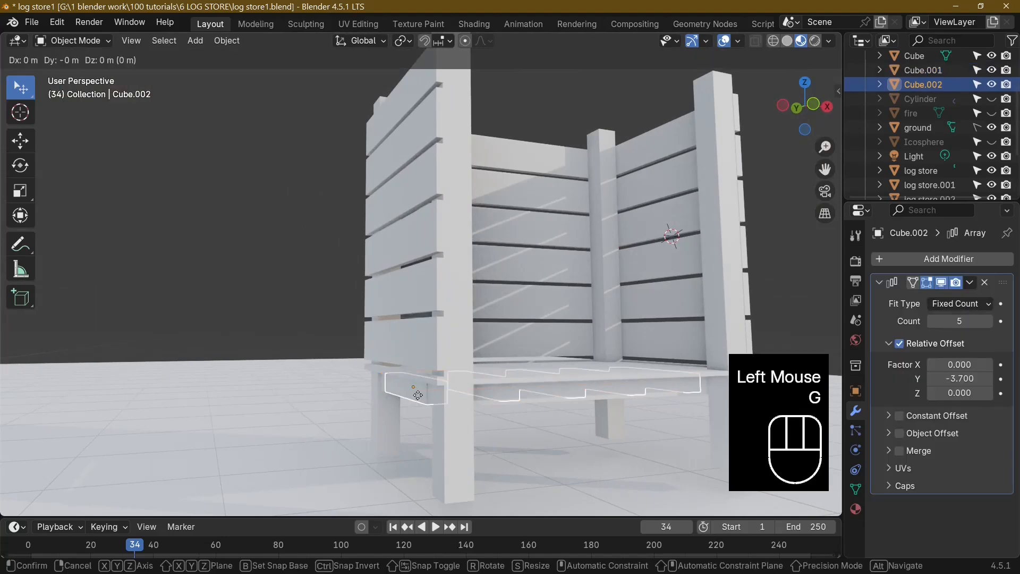
key("x")
left_click(433, 387)
middle_click_drag(433, 388, 462, 422)
- Set the Array's relative offset Y factor to -3.5 so the cross pieces fit between the corner posts
left_click(933, 379)
left_click(988, 378)
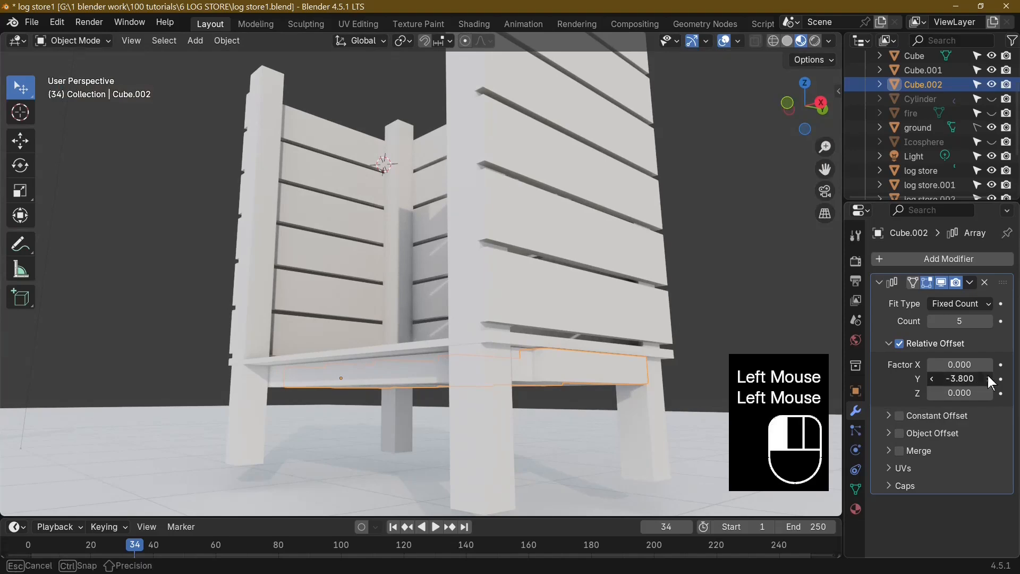
left_click(989, 379)
left_click(988, 378)
left_click(988, 378)
left_click(933, 378)
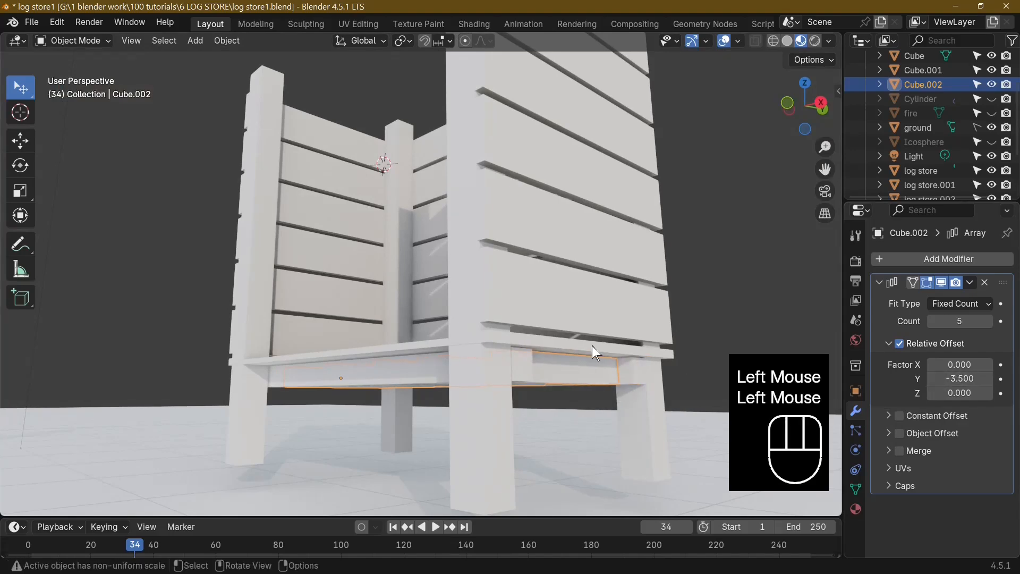
scroll(592, 345, "down", 3)
middle_click_drag(592, 345, 598, 320)
scroll(570, 398, "up", 4)
key("Tab")
scroll(596, 374, "down", 2)
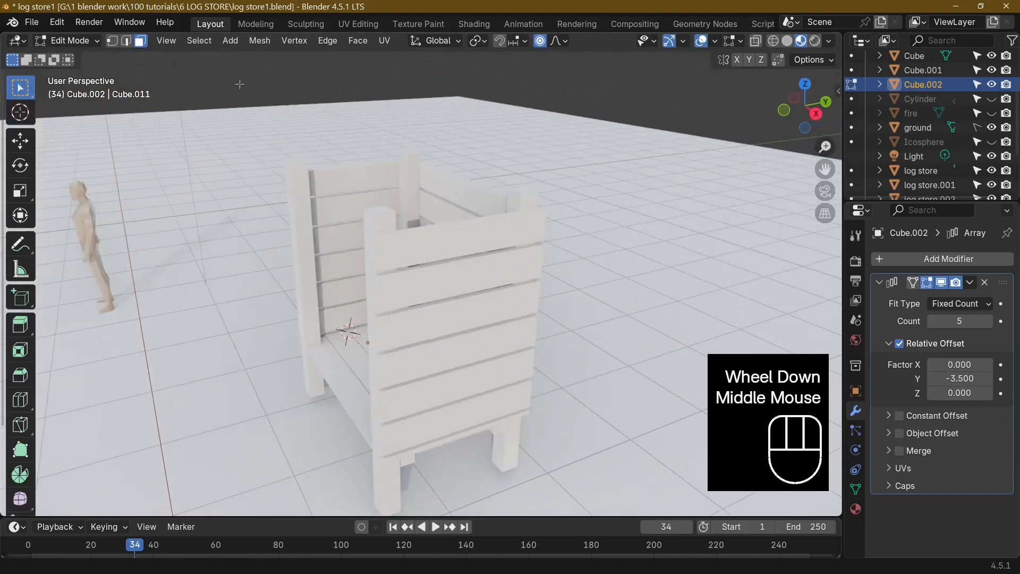
middle_click_drag(383, 123, 359, 107)
left_click(358, 102)
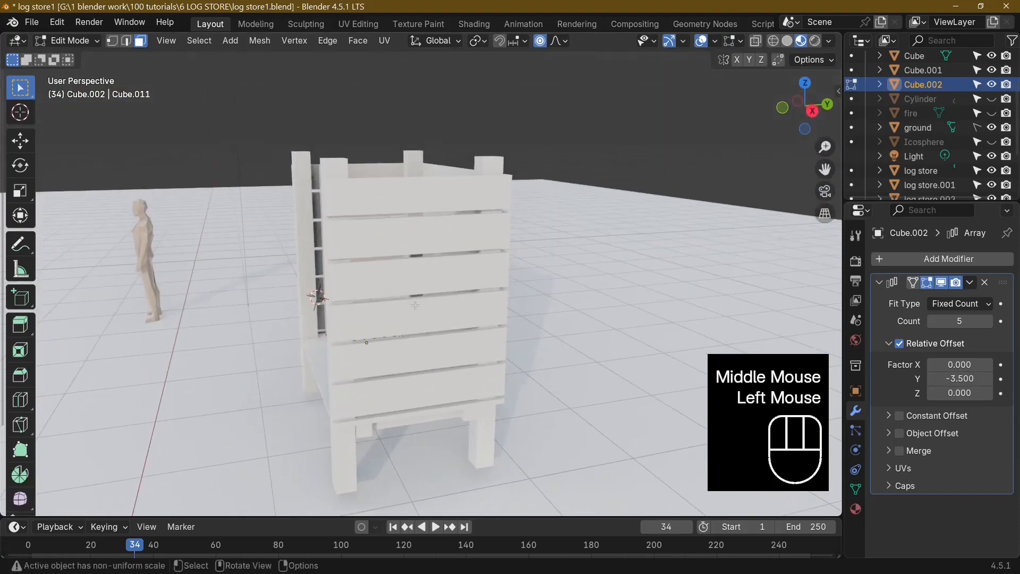
middle_click_drag(415, 305, 287, 138)
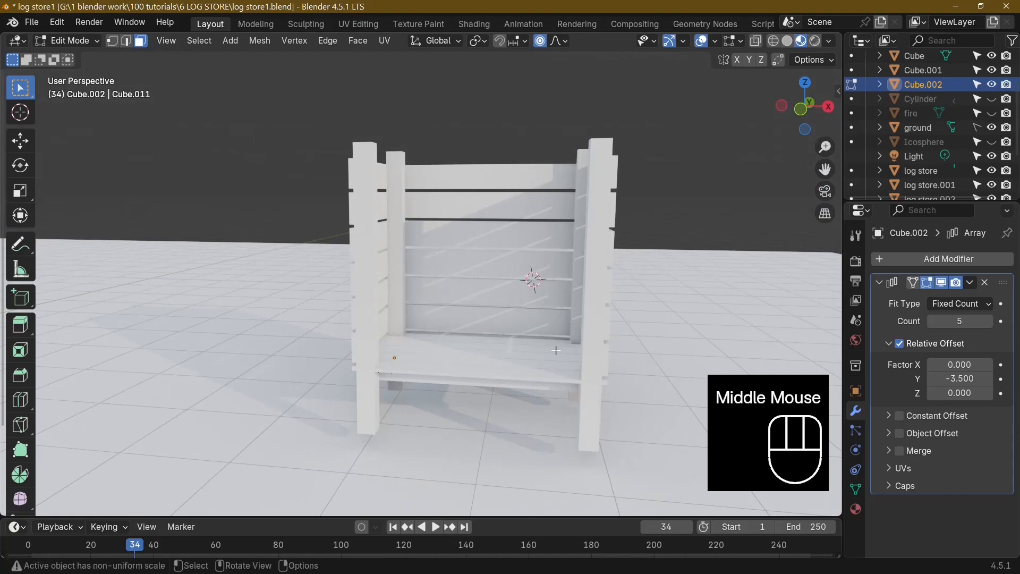
key("Tab")
- Join the cross pieces to the slatted walls, and join that object with the corner posts
middle_click_drag(528, 341, 488, 307)
left_click(509, 323, "shift")
right_click(509, 323)
left_click(509, 322)
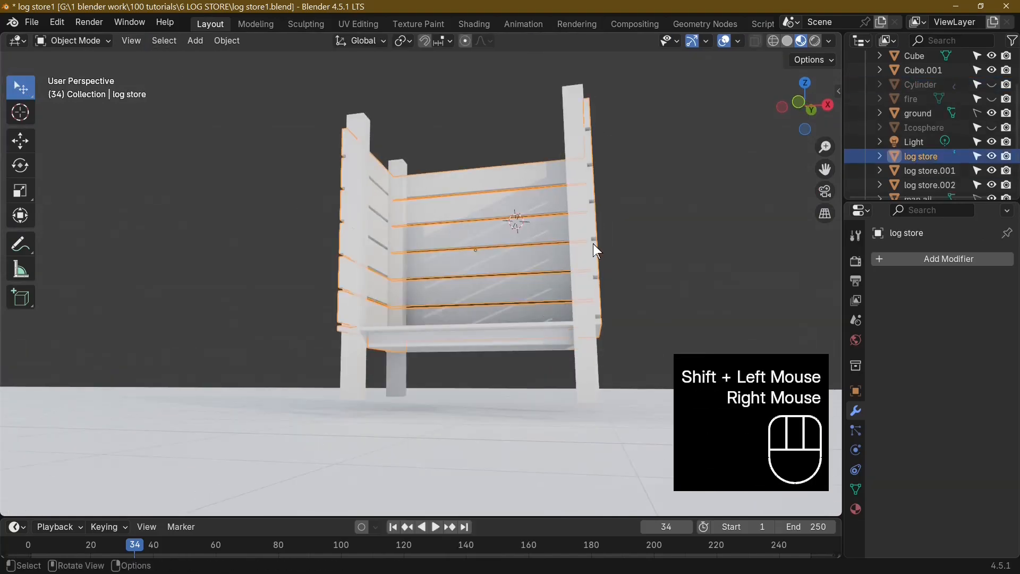
left_click(590, 243)
right_click(582, 242, "shift")
left_click(526, 263)
left_click(582, 247, "shift")
right_click(582, 247)
left_click(581, 248)
- Join the base and the back support beam with the combined walls and posts
middle_click_drag(581, 248, 474, 317)
left_click(455, 433, "shift")
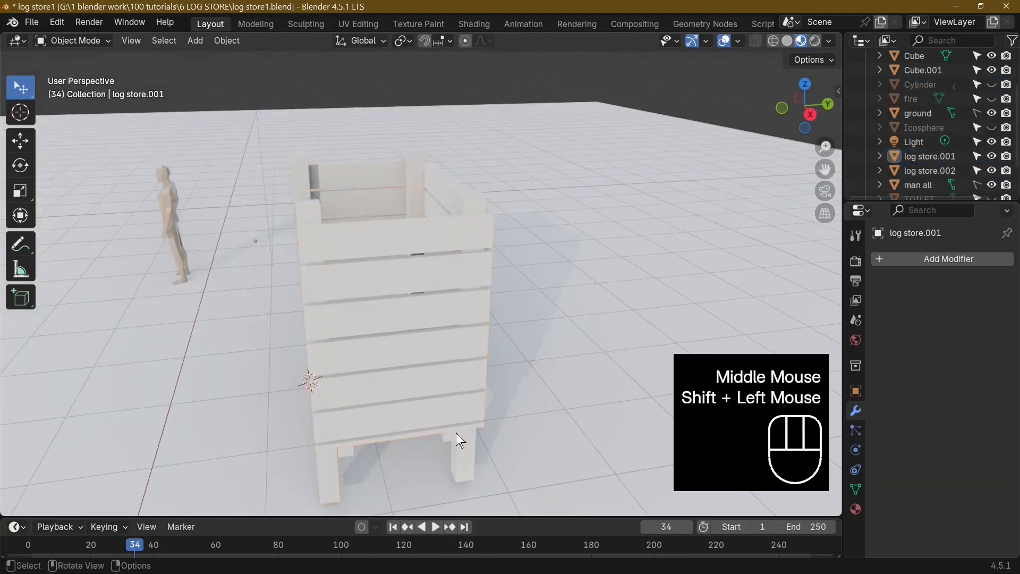
middle_click_drag(456, 433, 487, 396)
left_click(487, 396, "shift")
right_click(414, 319)
left_click(414, 319)
middle_click_drag(413, 318, 325, 389)
scroll(483, 387, "up", 4)
left_click(311, 444)
left_click(345, 380, "shift")
right_click(345, 378)
left_click(338, 328)
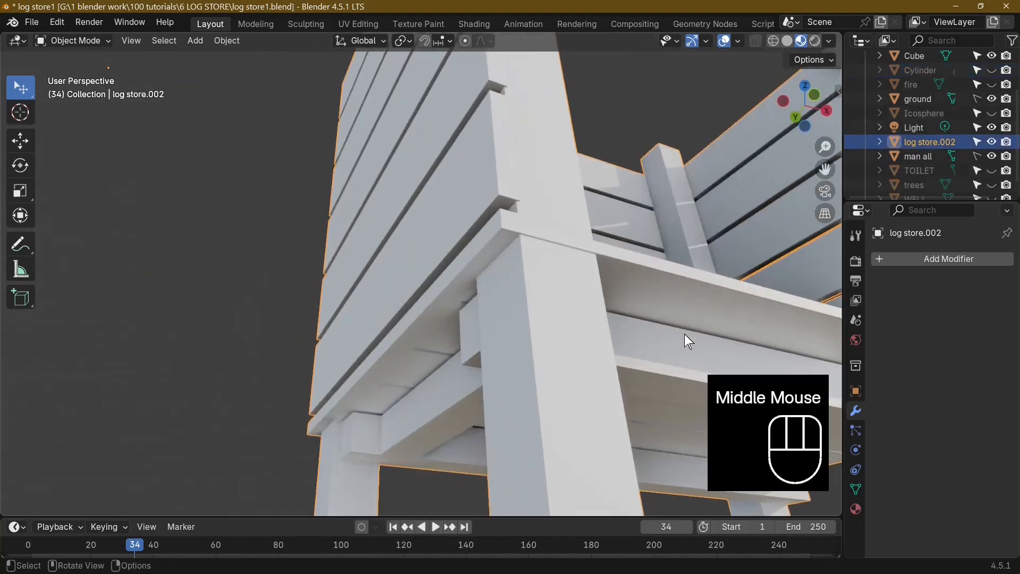
- Join the front support beam with the rest of the log store so it forms a single object
left_click(679, 342)
left_click(675, 314, "shift")
right_click(675, 312)
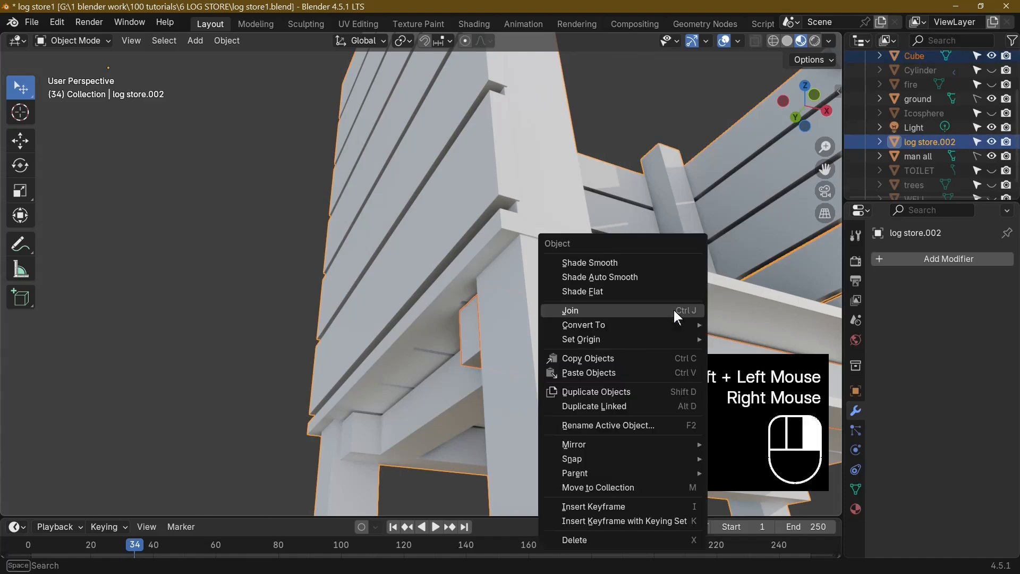
left_click(585, 310)
scroll(600, 311, "down", 5)
middle_click_drag(599, 312, 584, 363)
left_click(585, 363)
middle_click_drag(446, 273, 490, 336)
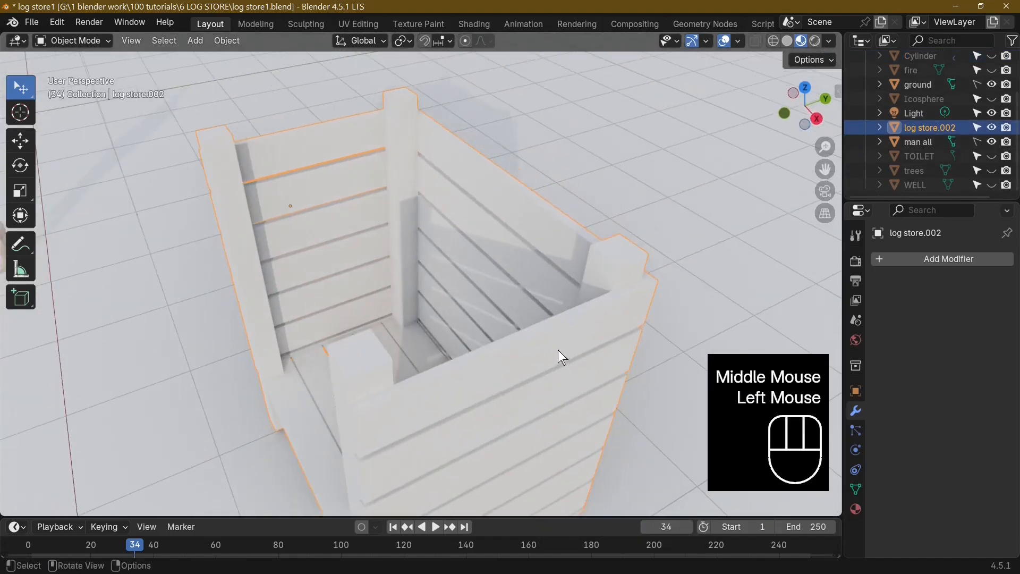
- Add a cube at the 3D cursor and scale it up until it is wider than the log store
scroll(558, 355, "down", 5)
middle_click_drag(558, 355, 598, 6)
left_click(196, 42)
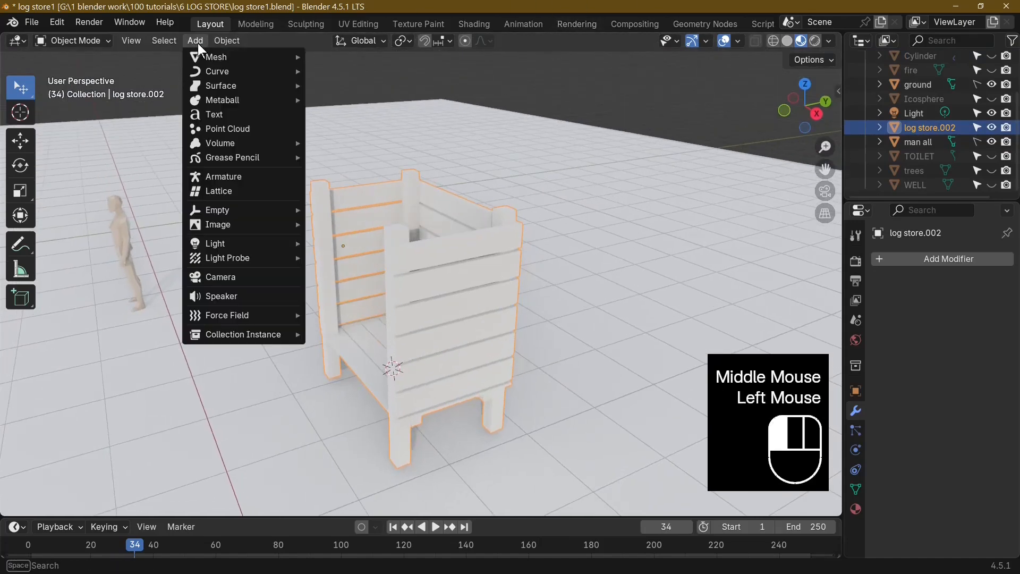
mouse_move(213, 56)
left_click(349, 71)
scroll(567, 332, "down", 2)
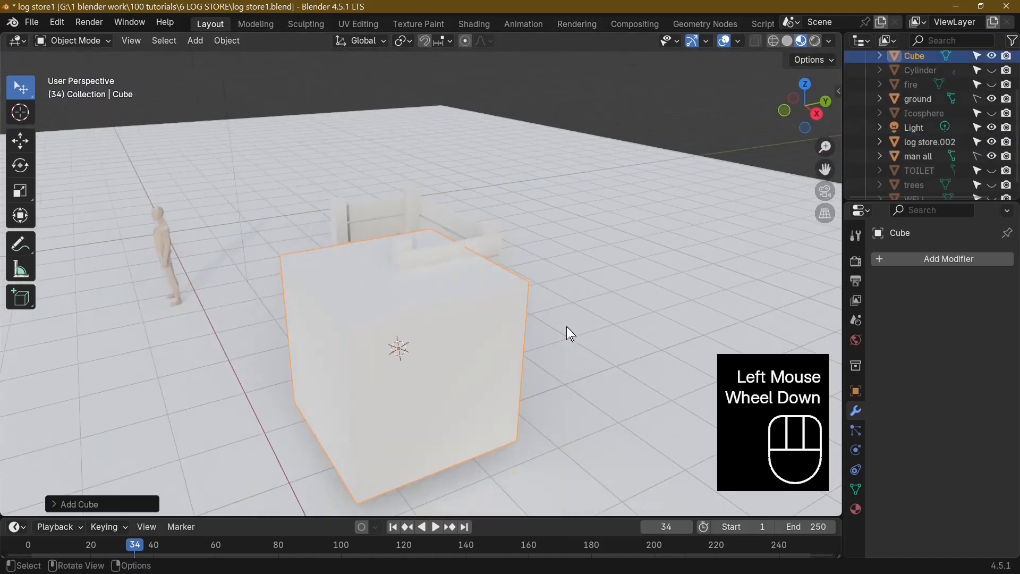
middle_click_drag(567, 333, 546, 259)
key("s")
left_click(632, 304)
- Move the cube over the top of the log store in right view and tilt it about the X axis
key("KP_3")
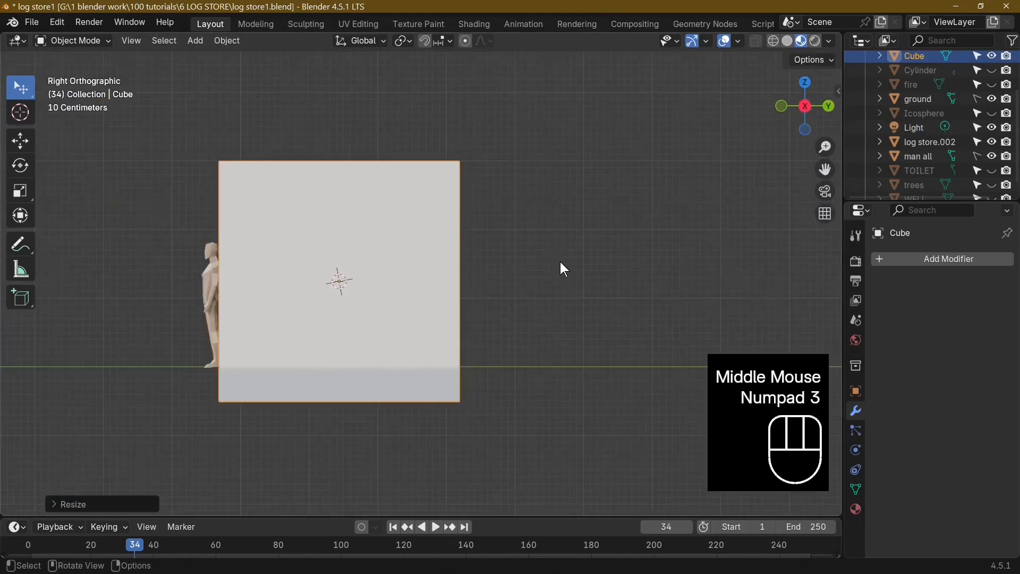
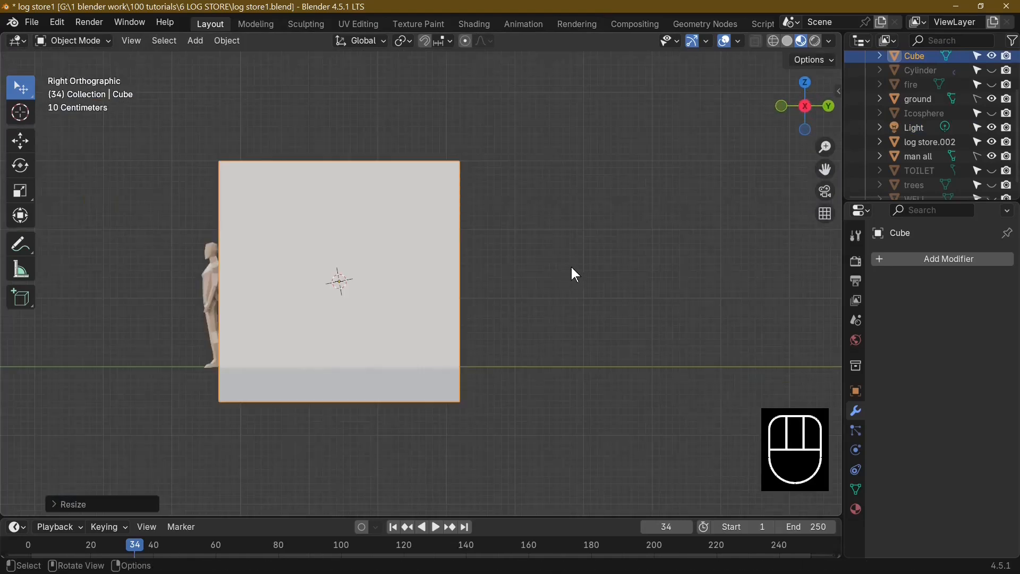
key("g")
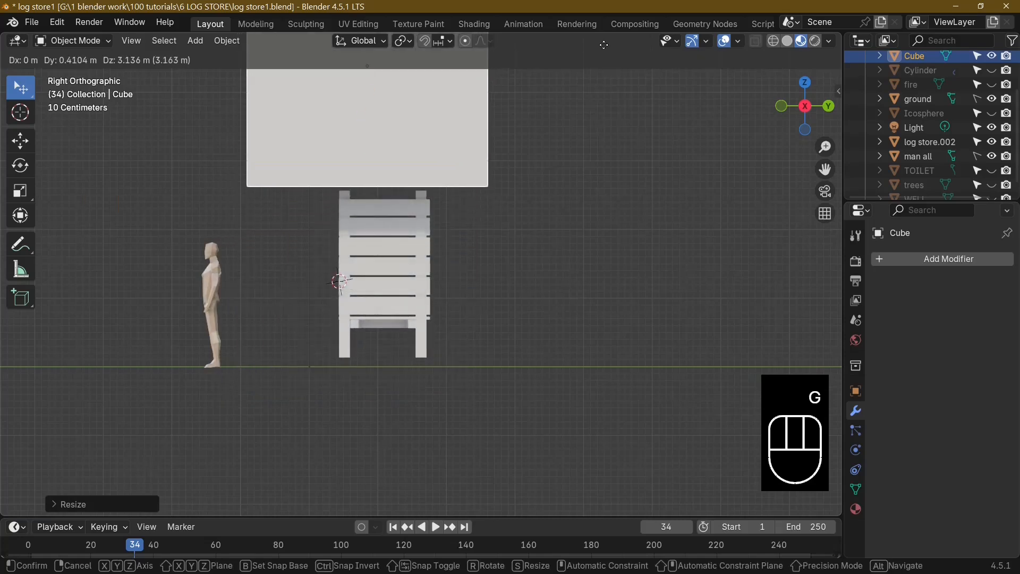
left_click(606, 51)
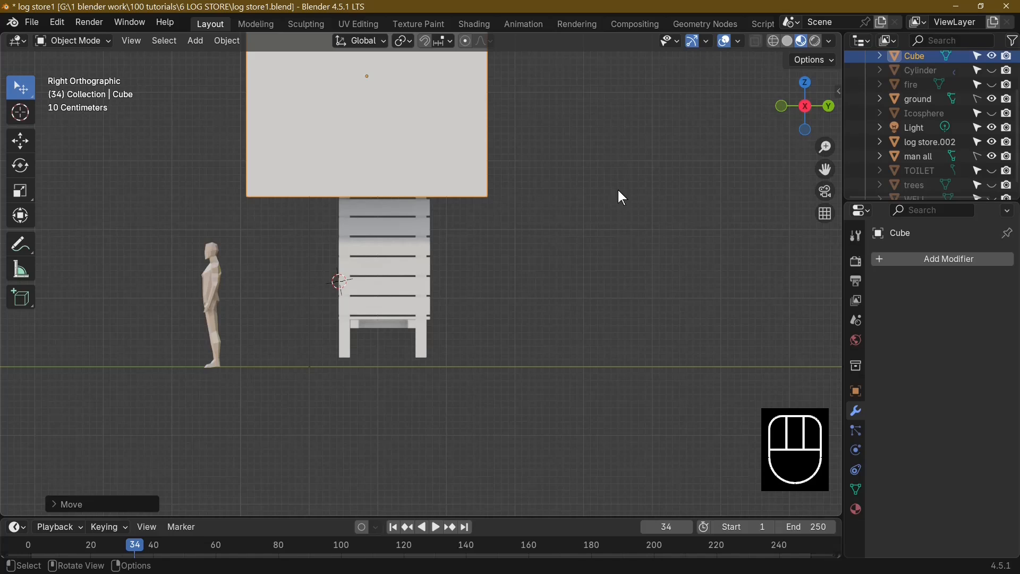
key("r")
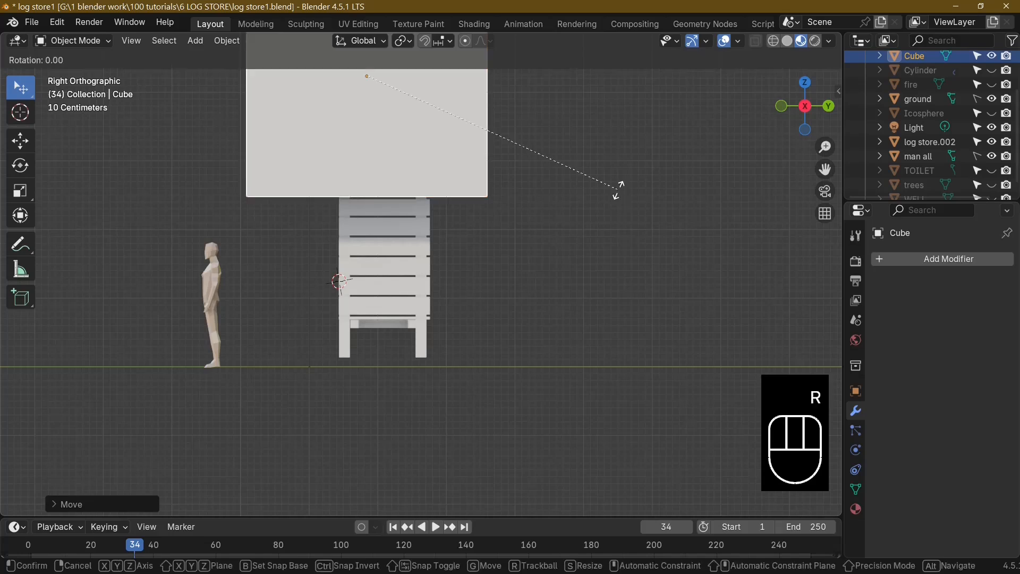
key("x")
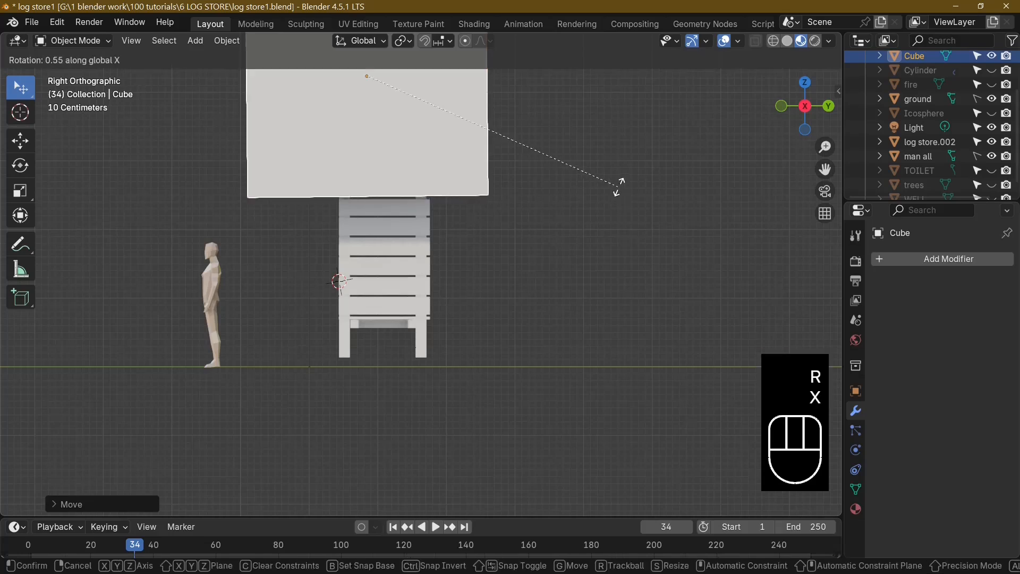
left_click(614, 159)
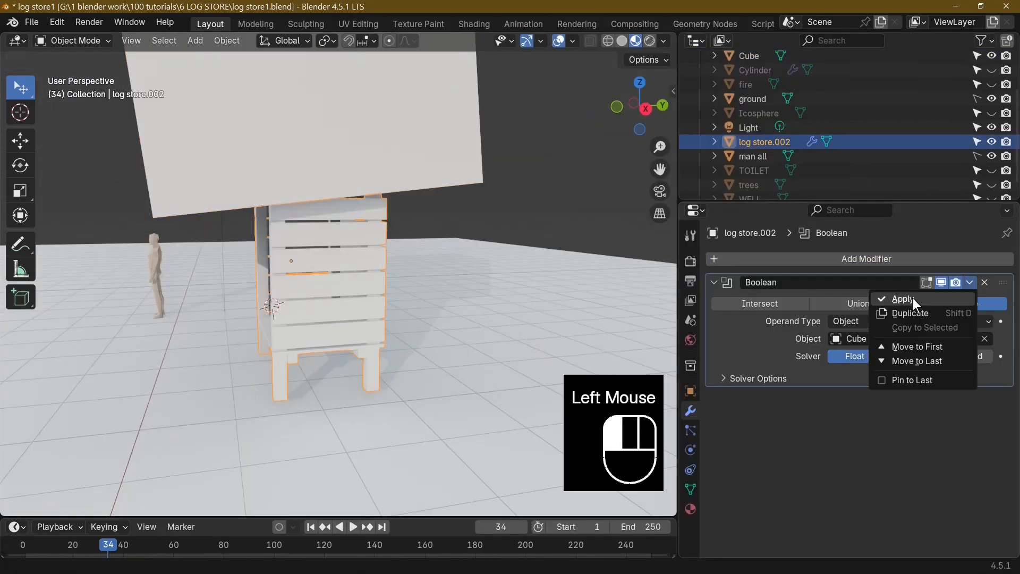
- Apply the log store's Boolean modifier that cuts with the cube, and delete the cube
left_click(913, 298)
left_click(398, 154)
key("g")
left_click(393, 111)
middle_click_drag(404, 245, 495, 269)
key("x")
left_click(488, 276)
- Add a cube at the 3D cursor and flatten it along Z into a thin roof panel
scroll(488, 275, "down", 6)
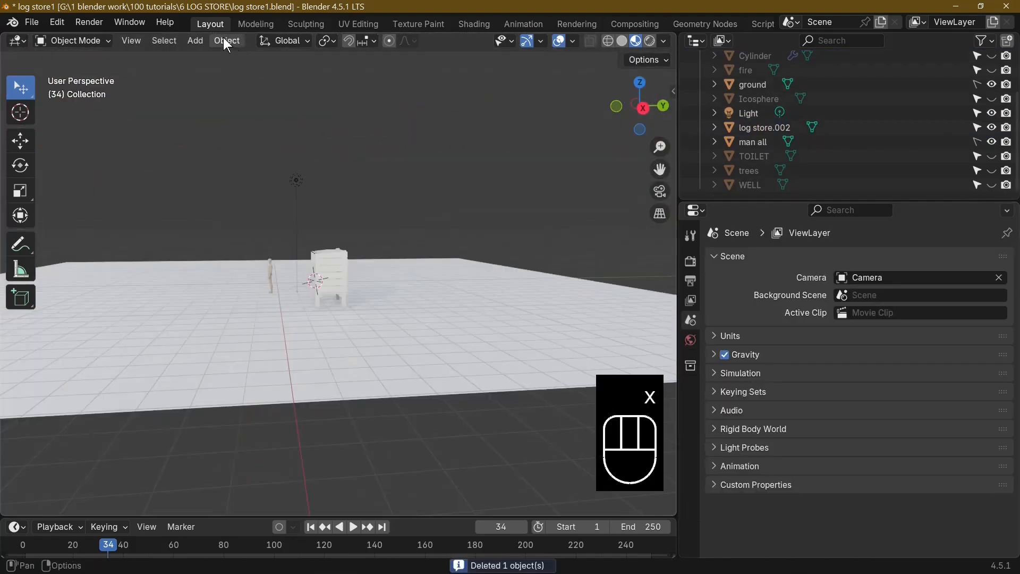
left_click(196, 43)
mouse_move(227, 62)
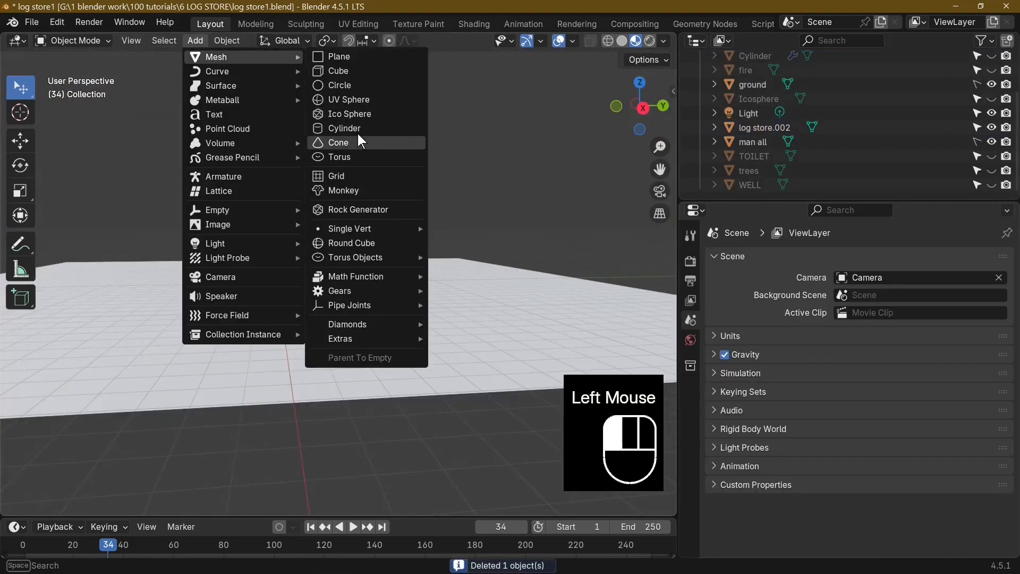
left_click(338, 71)
scroll(431, 298, "up", 2)
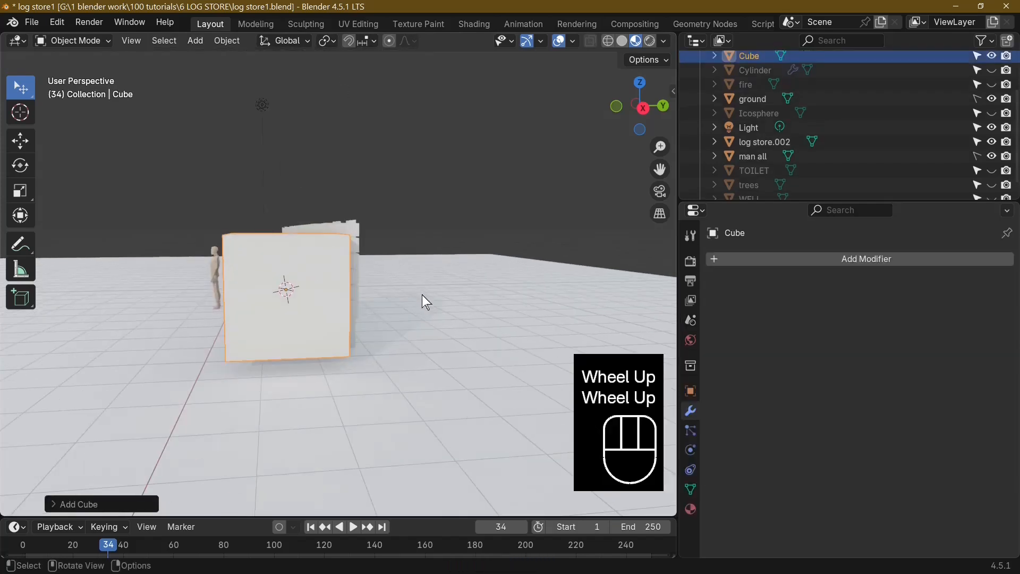
key("s")
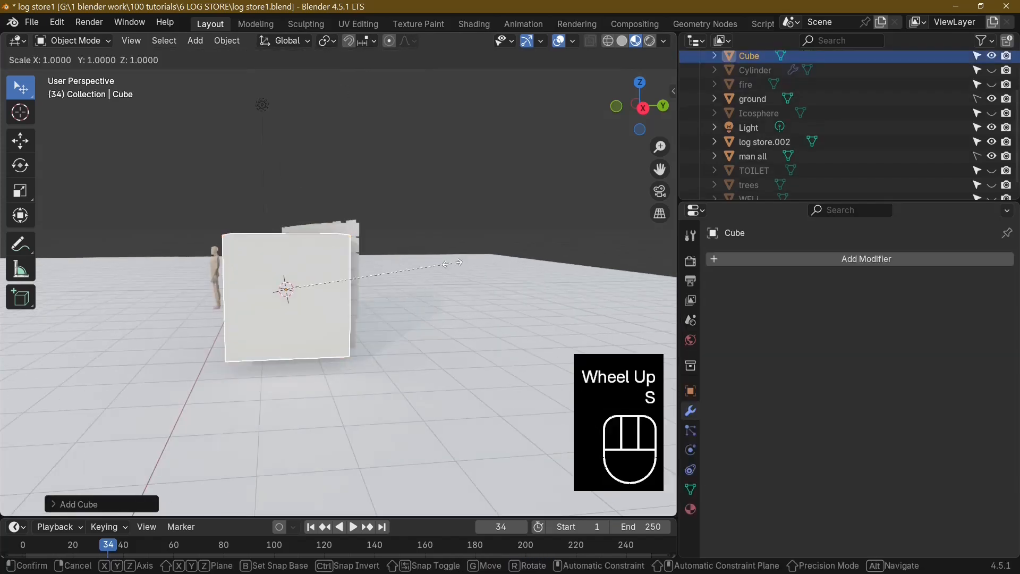
key("z")
left_click(485, 283)
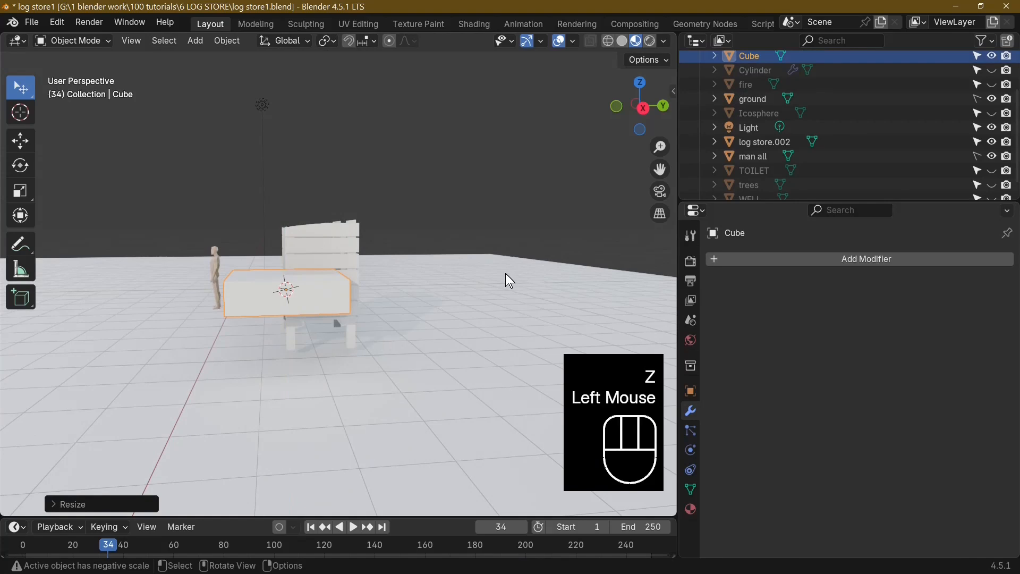
key("s")
key("z")
- Stretch the flat roof panel along the X axis to make it wider
key("s")
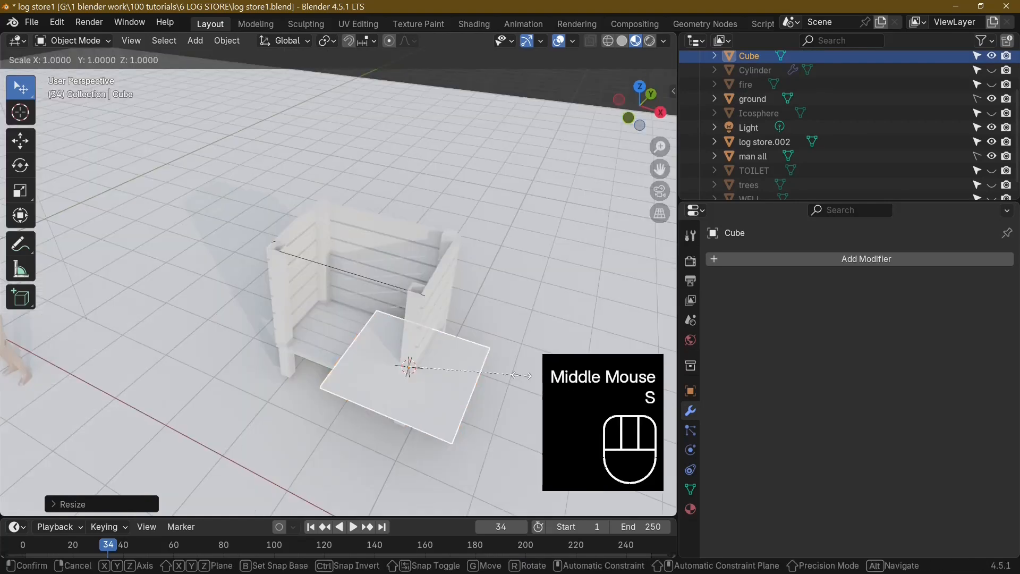
key("x")
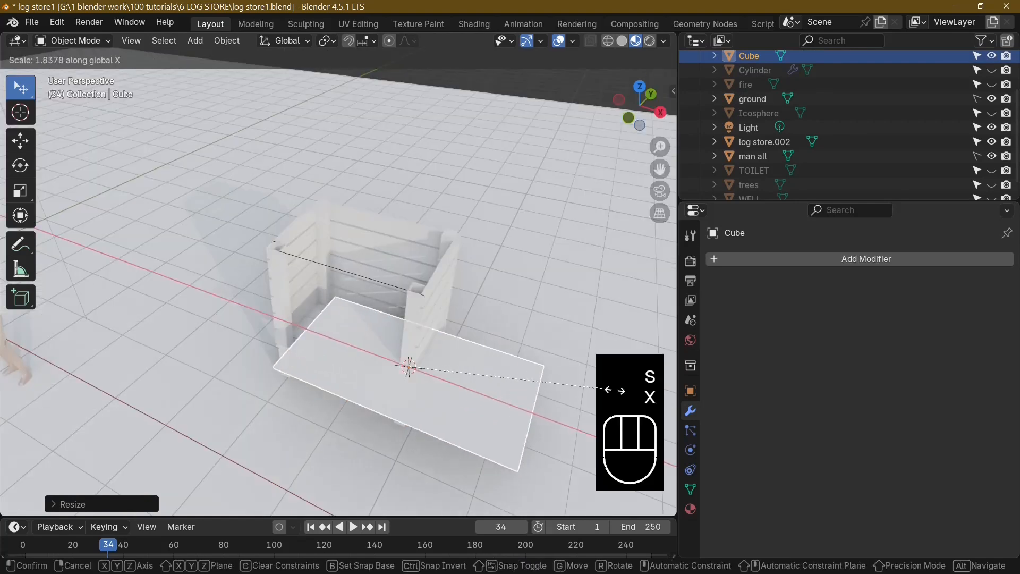
left_click(587, 382)
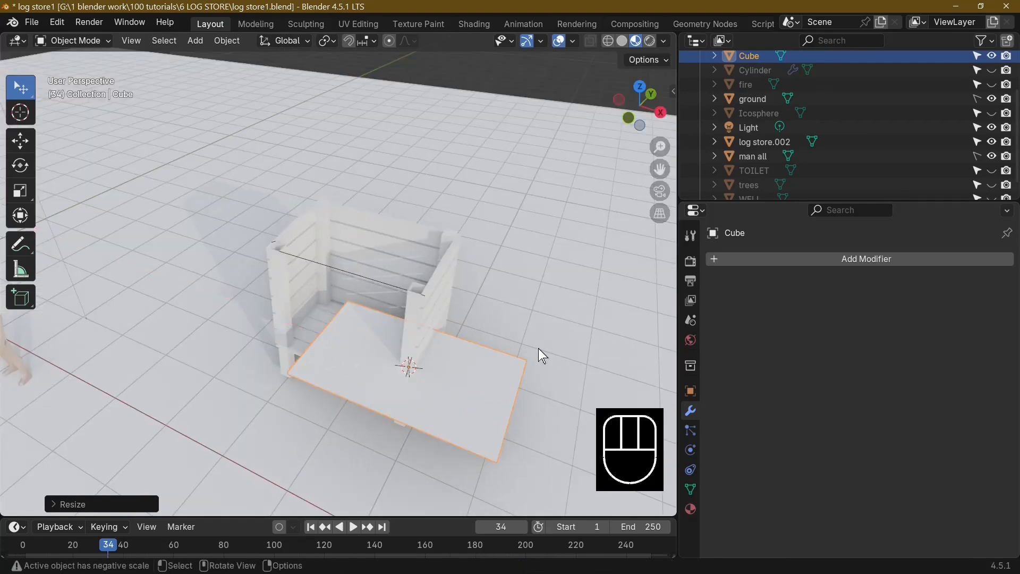
- Raise the roof panel along Z above the log store and shift it along X over the walls
key("g")
key("z")
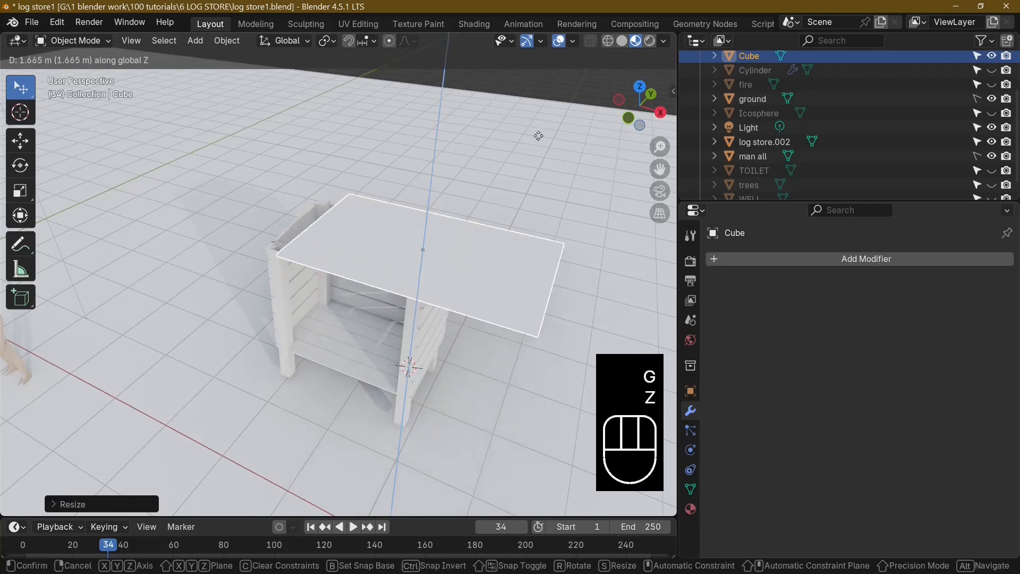
left_click(563, 340)
middle_click_drag(564, 340, 566, 342)
key("g")
key("x")
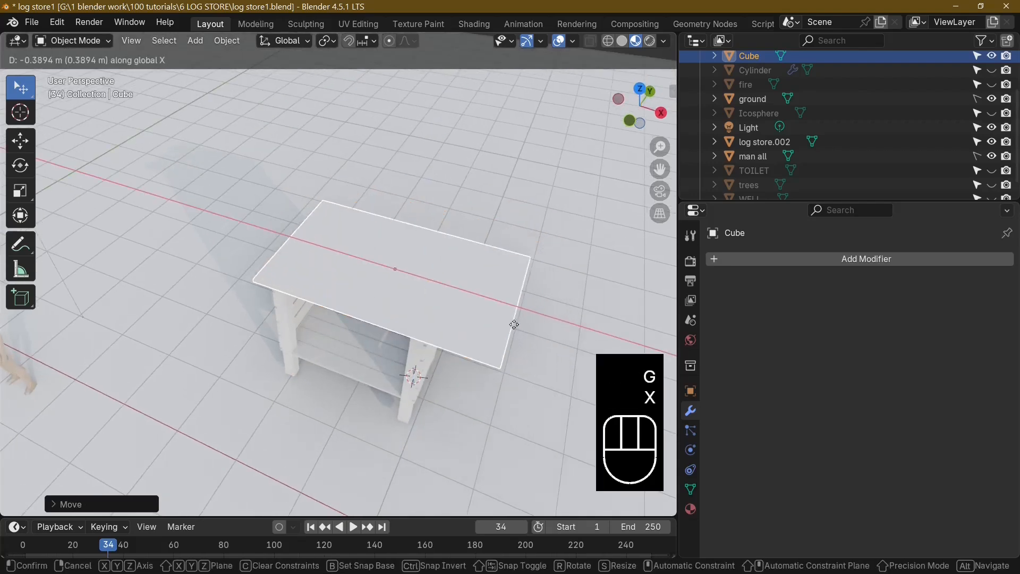
left_click(498, 330)
middle_click_drag(498, 330, 477, 279)
- In right view, tilt the roof panel to match the sloped wall tops and lower it onto the log store
key("KP_3")
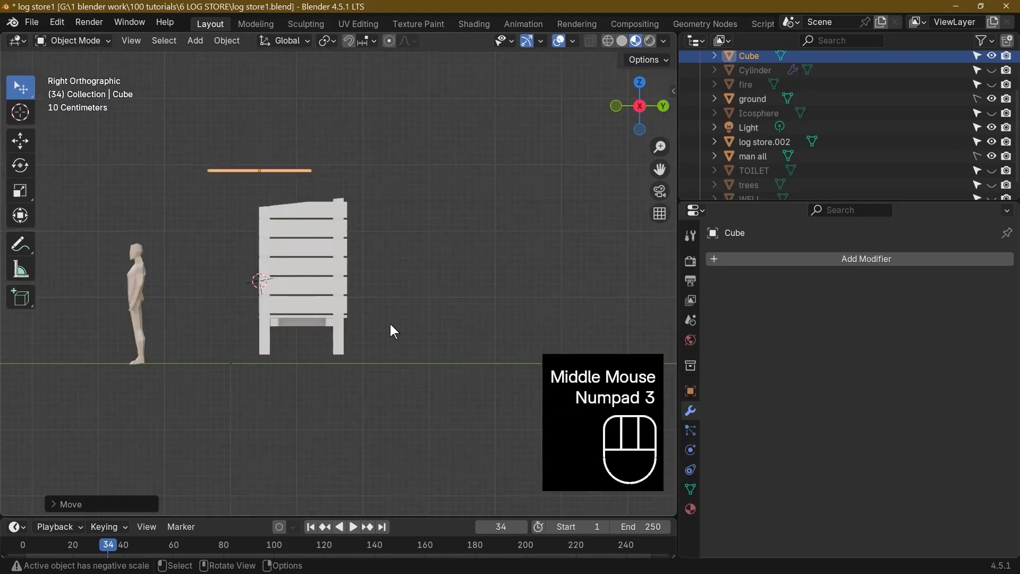
key("d")
key("r")
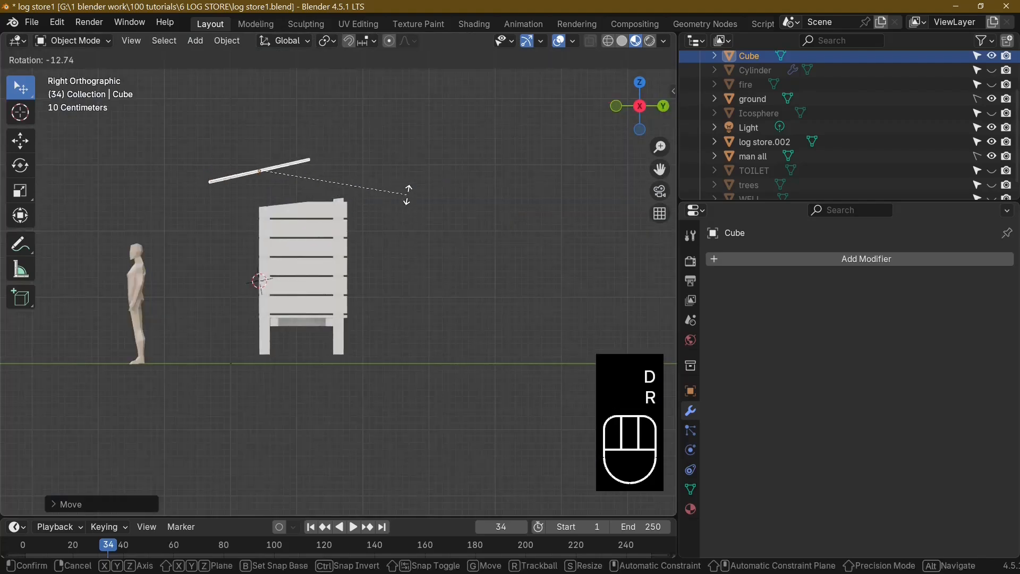
left_click(408, 194)
key("g")
left_click(446, 219)
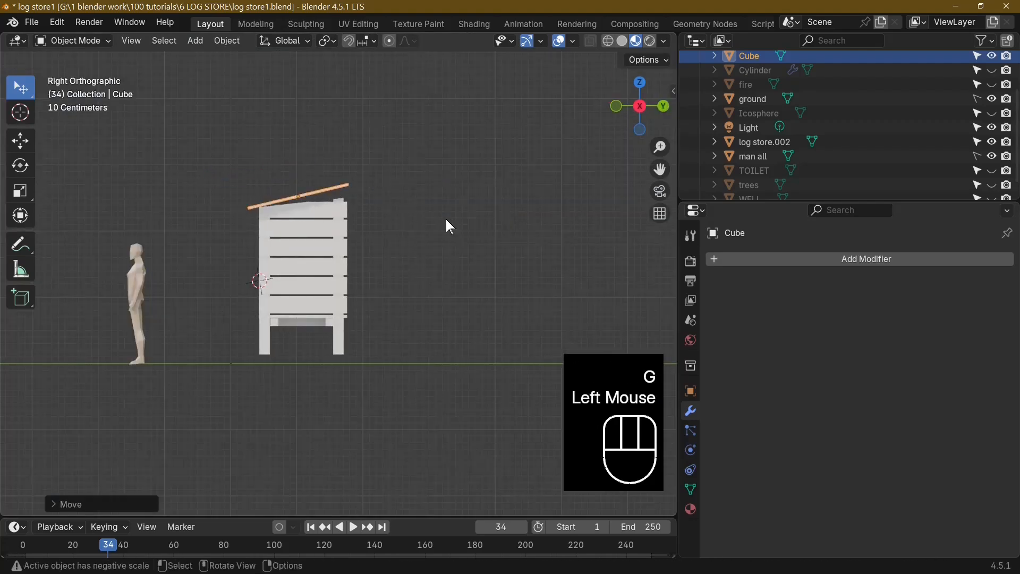
key("r")
left_click(443, 235)
key("g")
key("z")
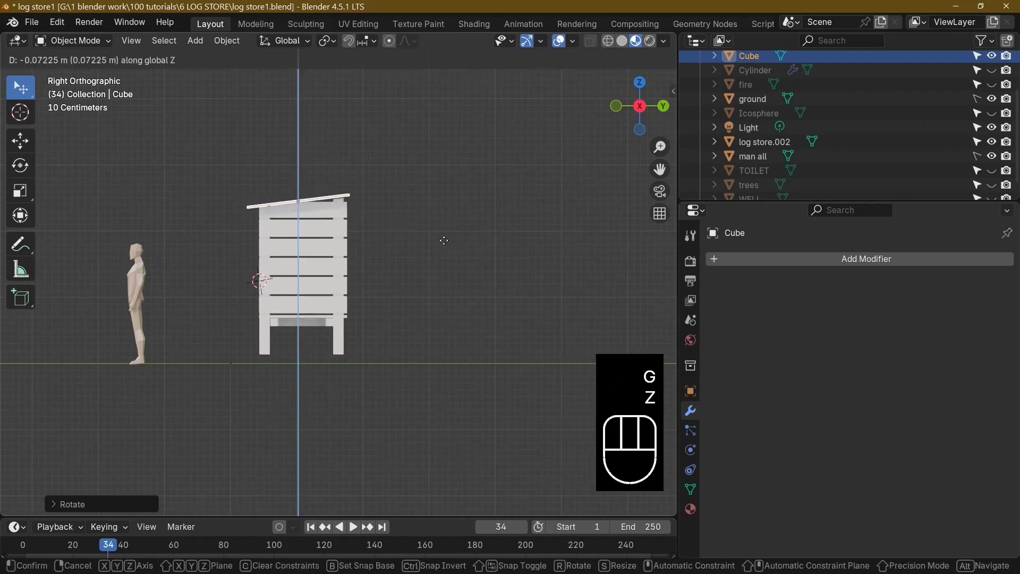
left_click(444, 242)
- Scale the roof panel along X and centre it over the log store in front view with an overhang on both sides
key("s")
key("x")
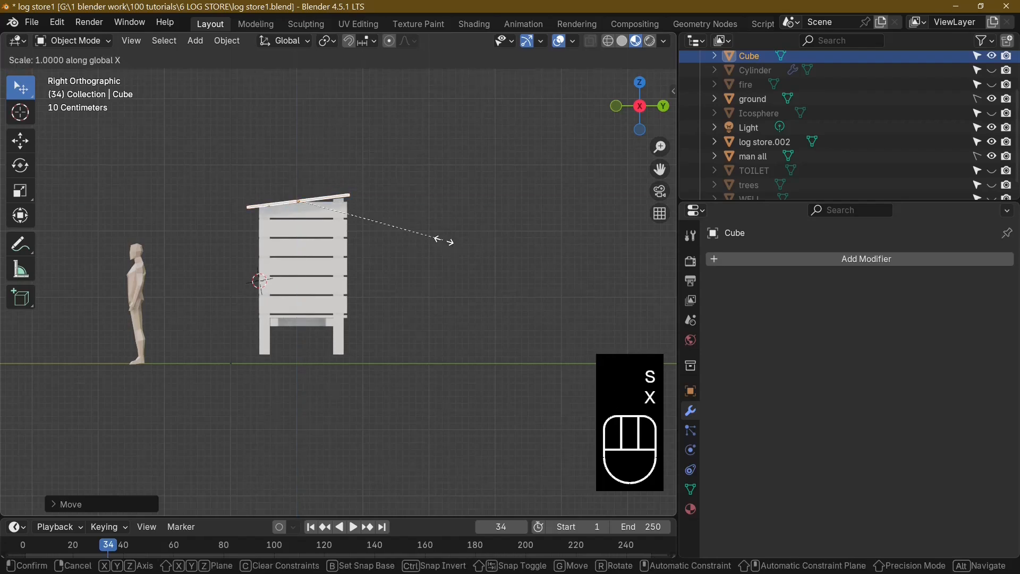
left_click(456, 240)
middle_click_drag(456, 240, 503, 292)
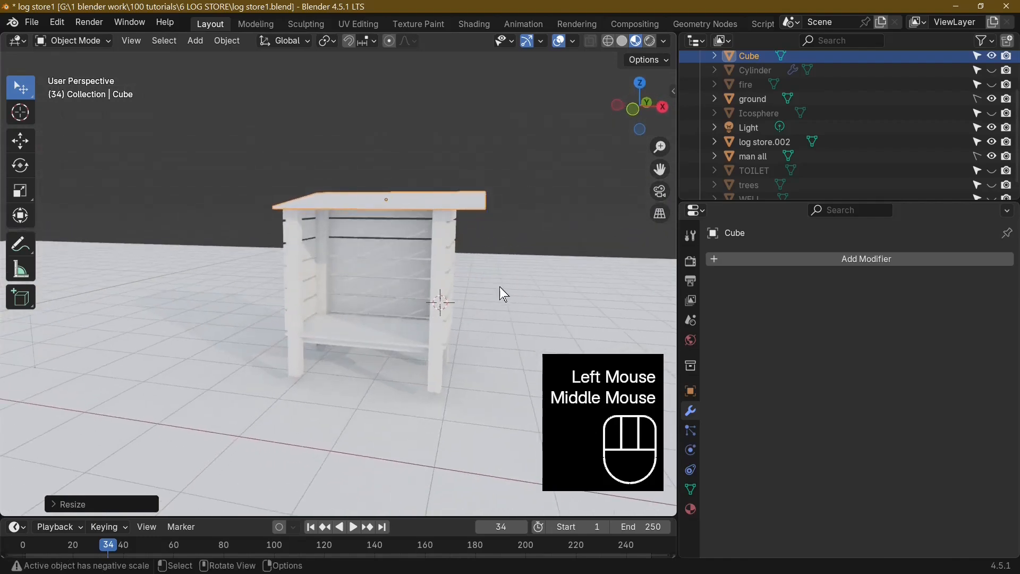
key("KP_1")
key("g")
key("x")
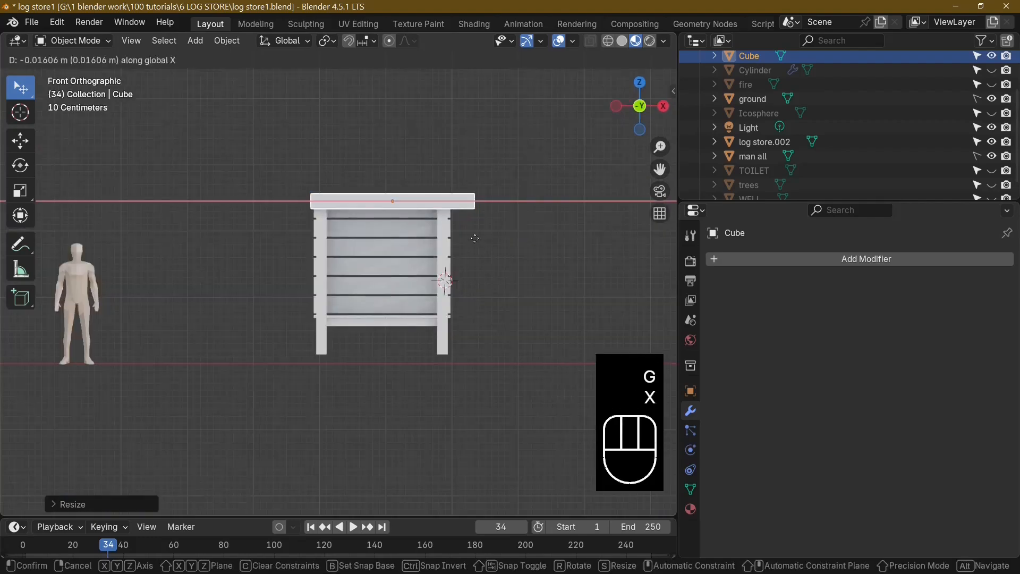
left_click(460, 240)
- Join the roof panel with the log store so they form a single object
middle_click_drag(492, 292, 384, 326)
scroll(417, 346, "up", 2)
scroll(416, 340, "down", 1)
left_click(375, 234, "shift")
right_click(375, 234)
left_click(376, 237)
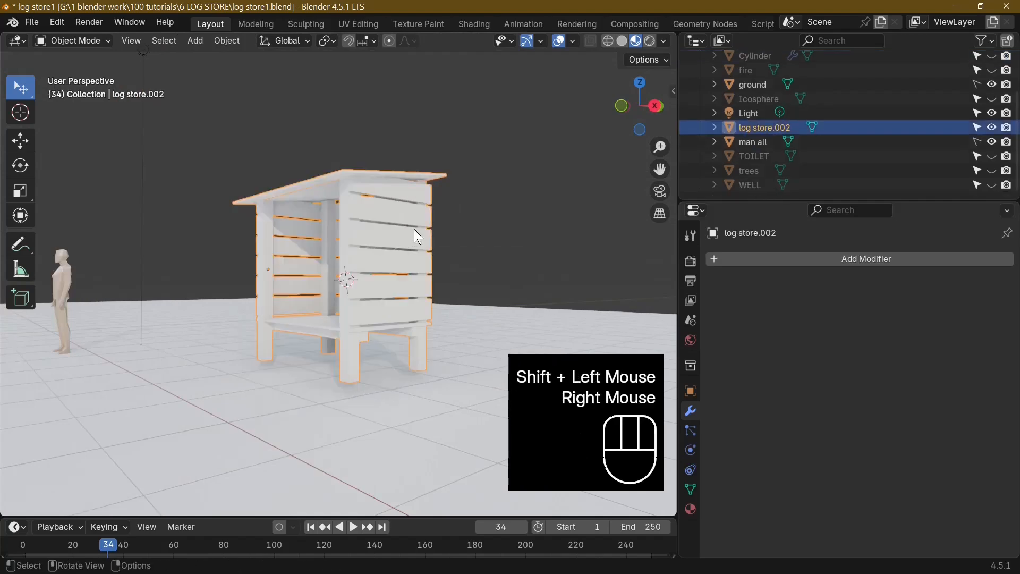
- Lower the joined log store along Z onto the ground
middle_click_drag(416, 230, 517, 326)
key("g")
key("z")
left_click(396, 229)
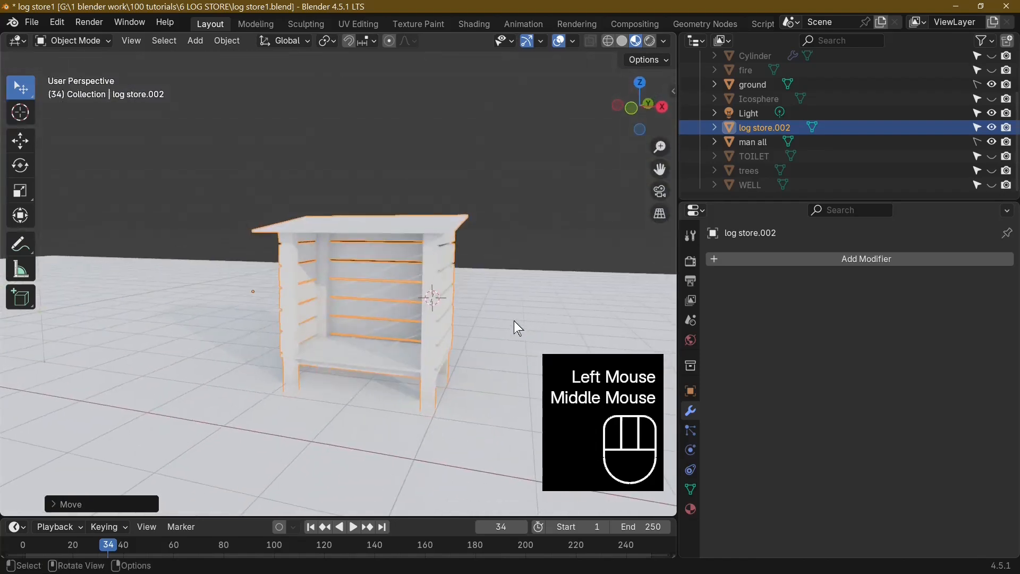
- Nudge the whole log store slightly along Z in a close right view
scroll(504, 337, "up", 5)
middle_click_drag(403, 311, 417, 353)
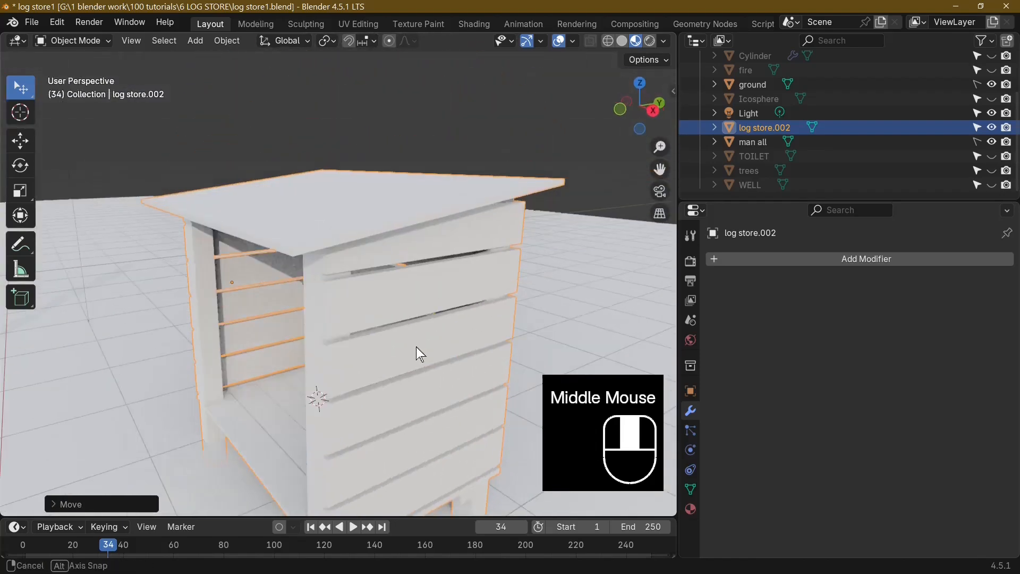
scroll(393, 346, "up", 3)
key("KP_3")
scroll(454, 275, "up", 5)
scroll(453, 274, "down", 2)
middle_click_drag(454, 274, 437, 308, "shift")
key("g")
key("z")
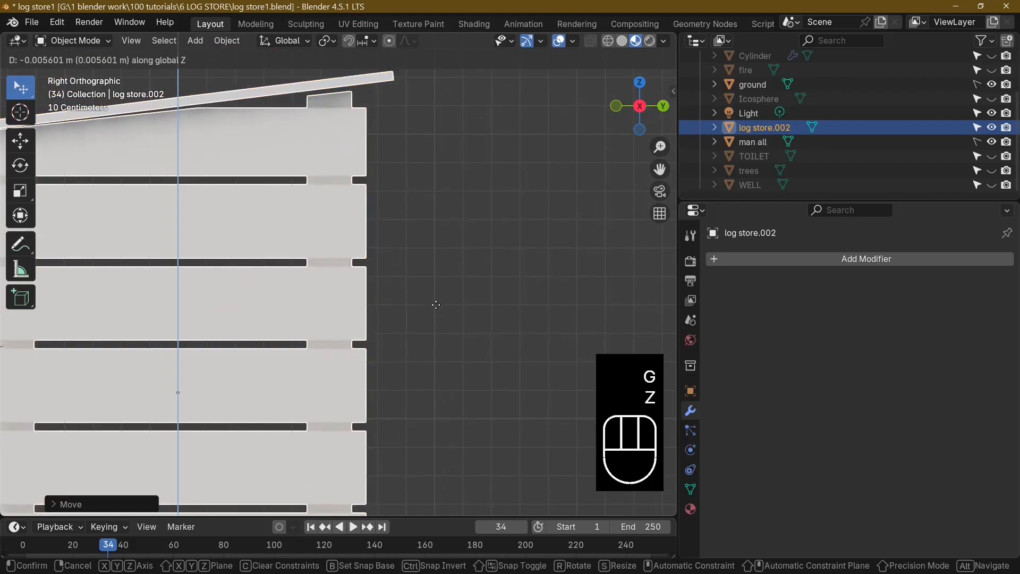
left_click(417, 261)
- In Edit Mode, select the linked roof panel geometry and lower it about 0.009 m along Z to meet the walls
key("Tab")
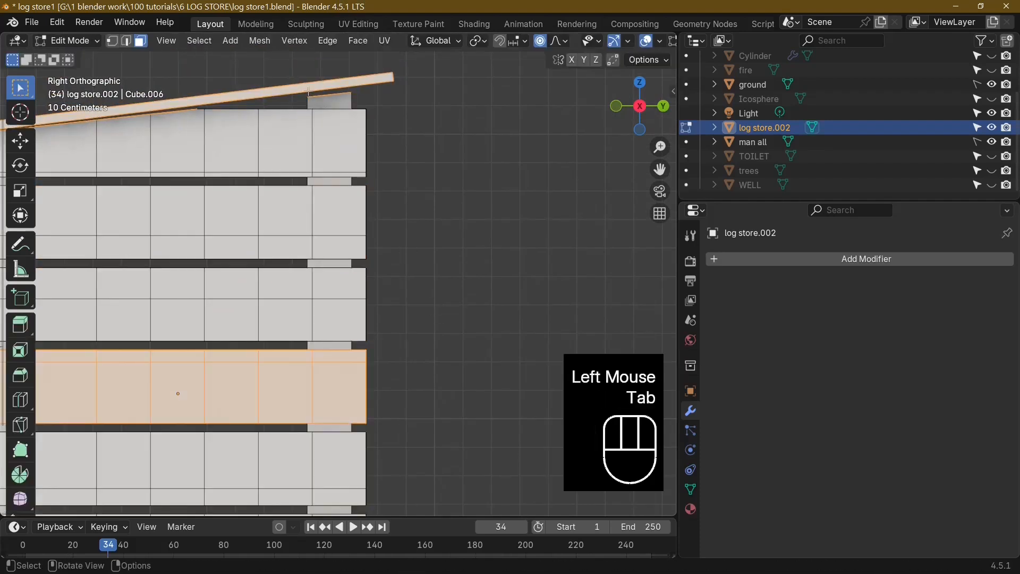
left_click(309, 92)
key("l")
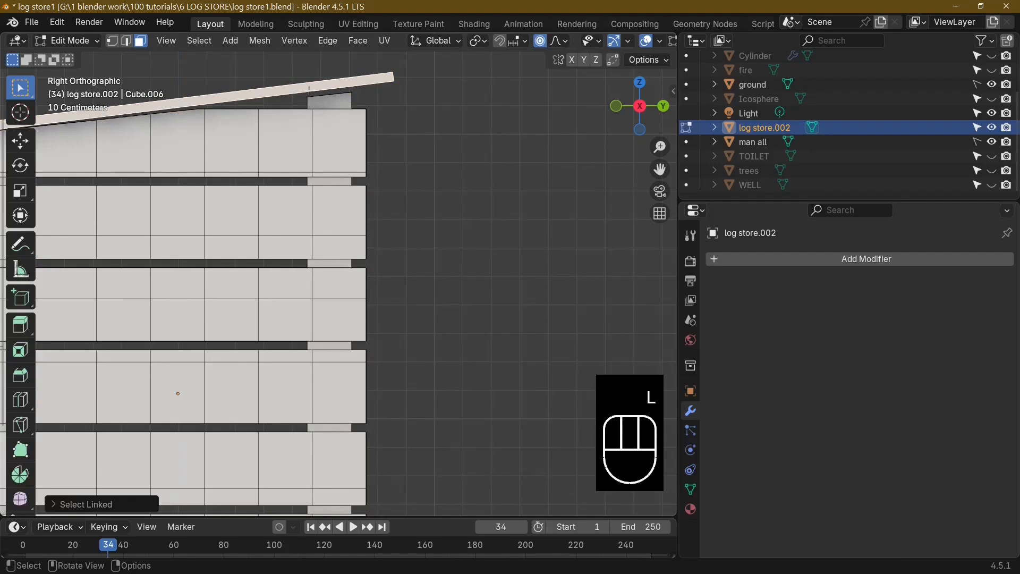
key("g")
key("z")
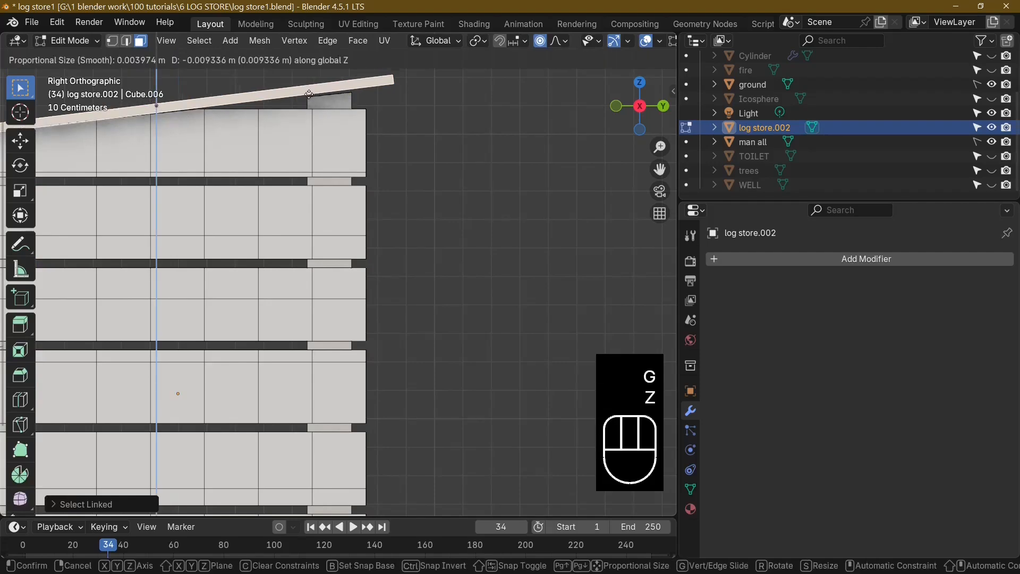
left_click(308, 97)
scroll(309, 96, "down", 3)
mouse_move(372, 160)
middle_mouse_down()
mouse_move(422, 194)
mouse_move(364, 161)
middle_mouse_up()
key("Tab")
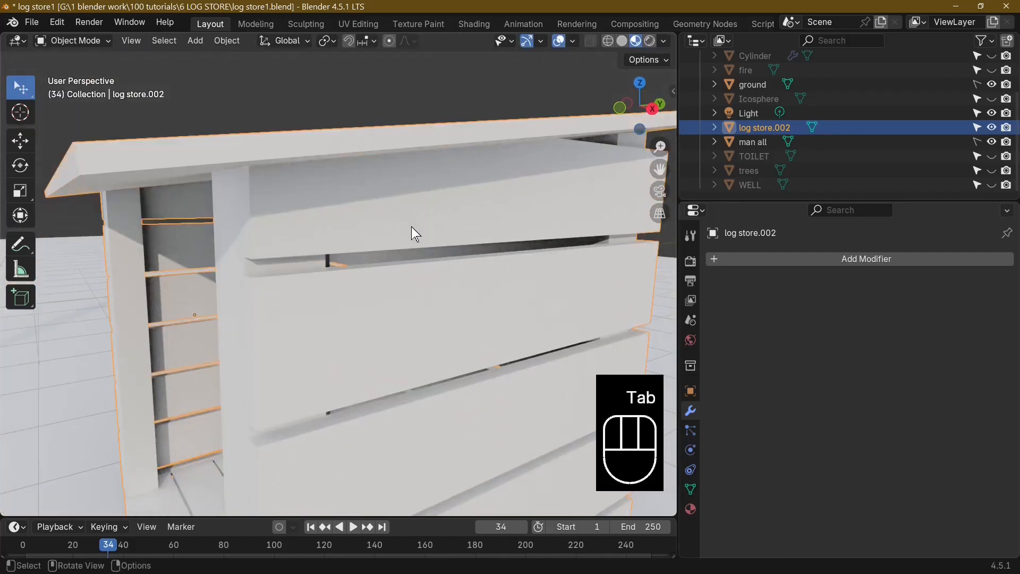
- Turn on proportional editing in Object Mode, and slightly shift one face of the back wall's second slat in Edit Mode
scroll(413, 233, "down", 3)
middle_click_drag(426, 257, 465, 321)
scroll(466, 321, "up", 3)
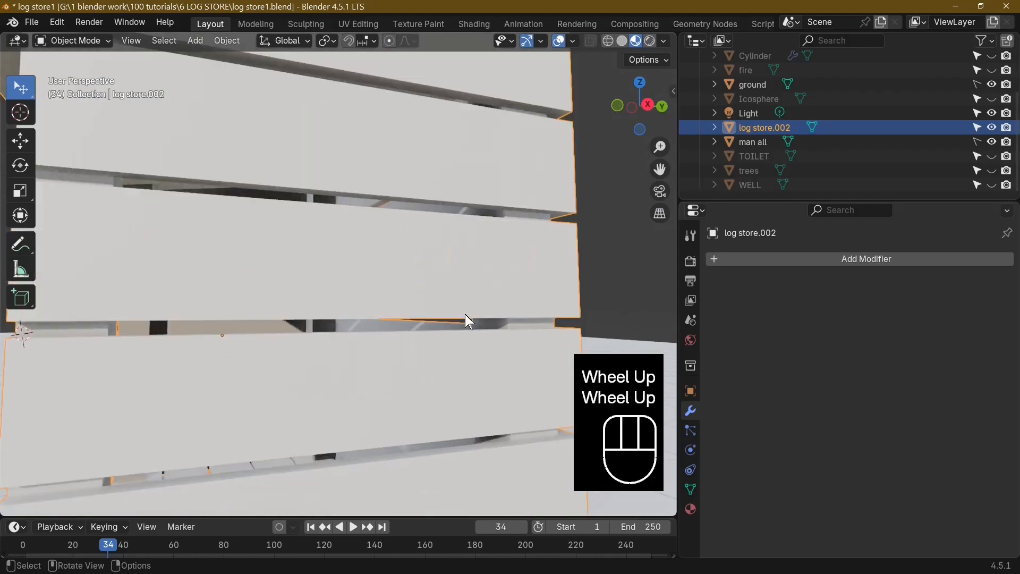
scroll(466, 321, "down", 2)
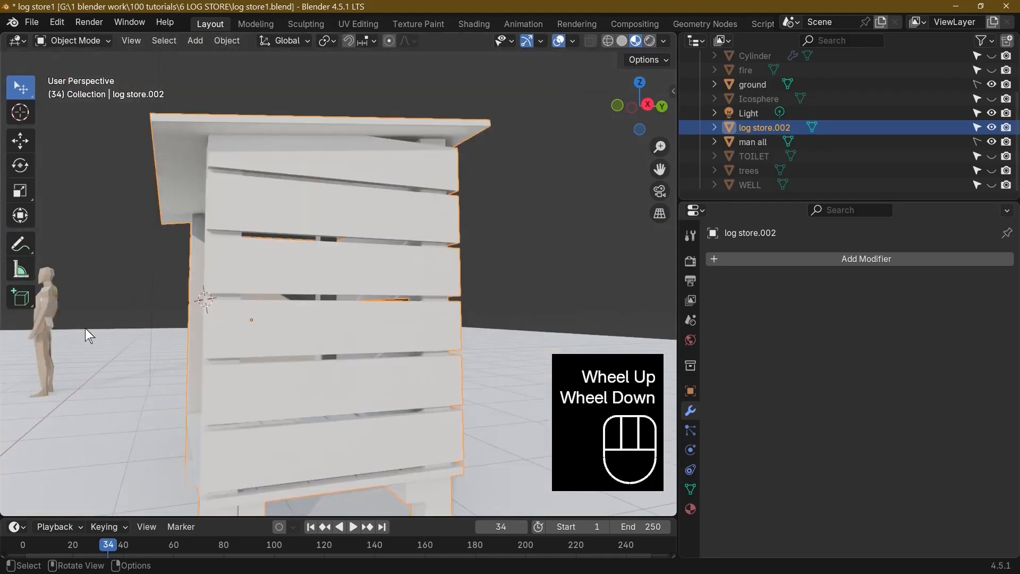
scroll(325, 344, "down", 2)
middle_click_drag(365, 330, 280, 361)
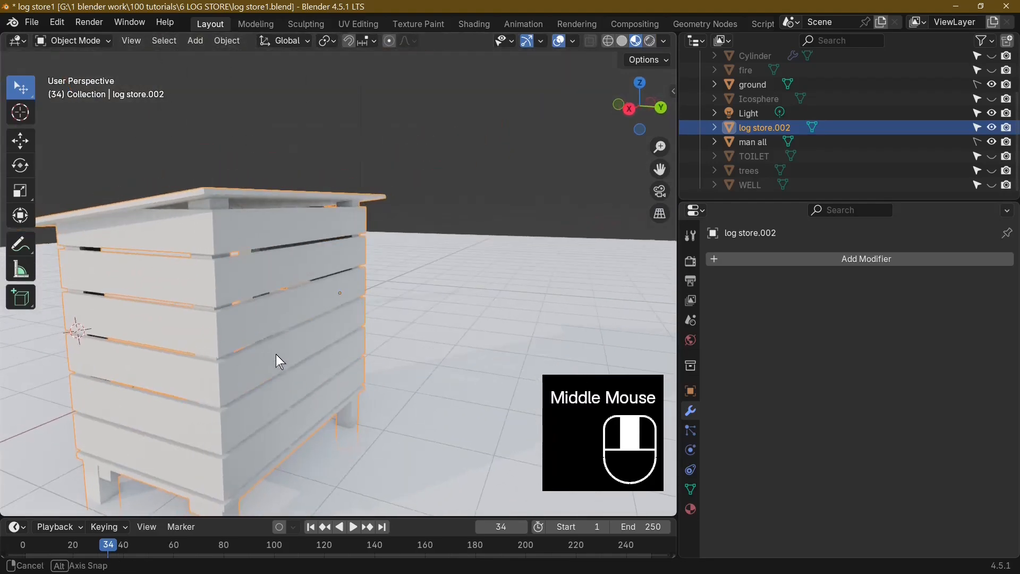
left_click(392, 41)
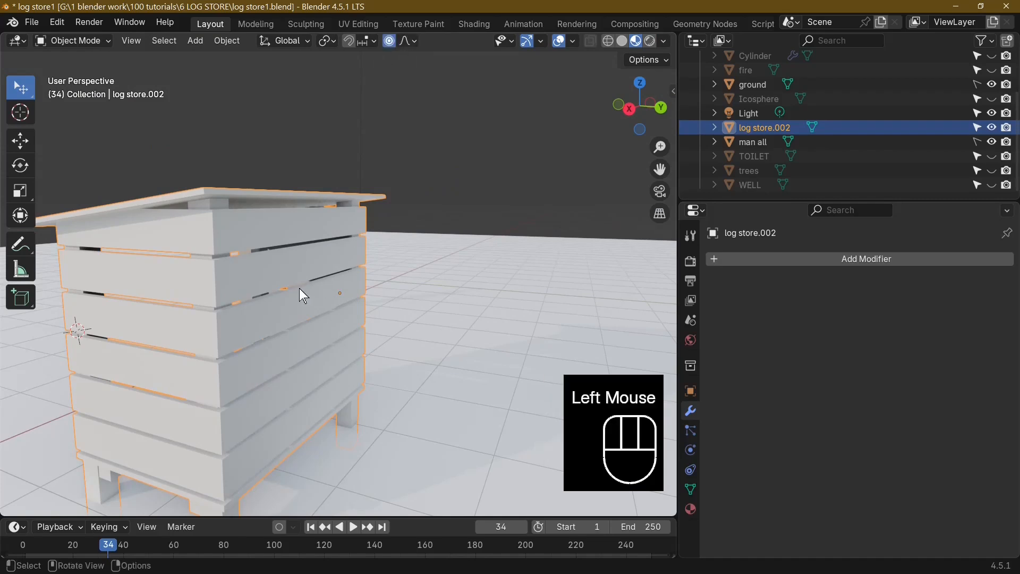
key("Tab")
left_click(274, 264)
key("g")
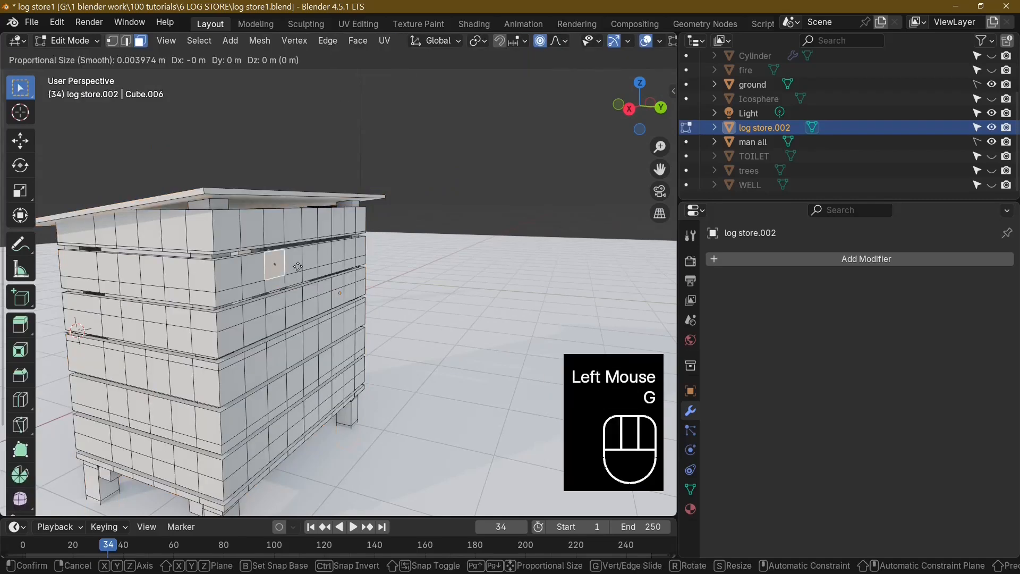
left_click(296, 269)
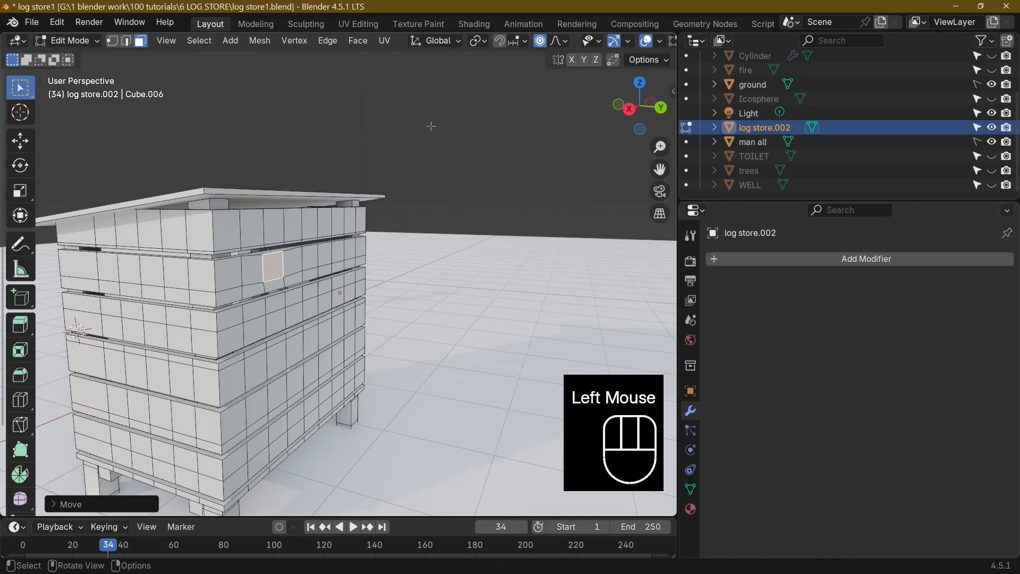
- Switch to edge selection and move a vertical edge loop in the middle of the second back slat slightly up along Z
middle_click_drag(353, 250, 288, 251)
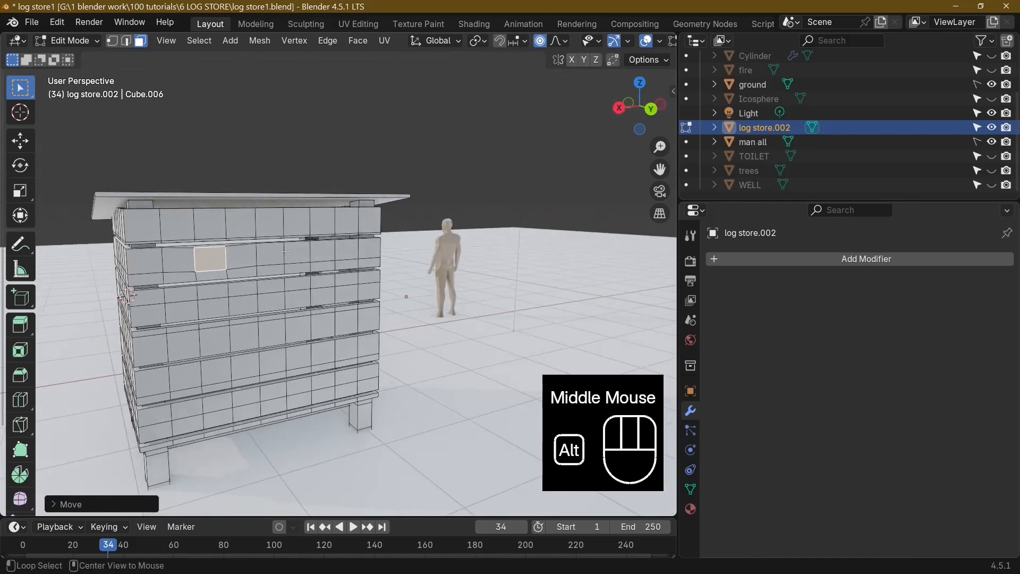
left_click(125, 41)
left_click(284, 258, "alt")
key("g")
key("z")
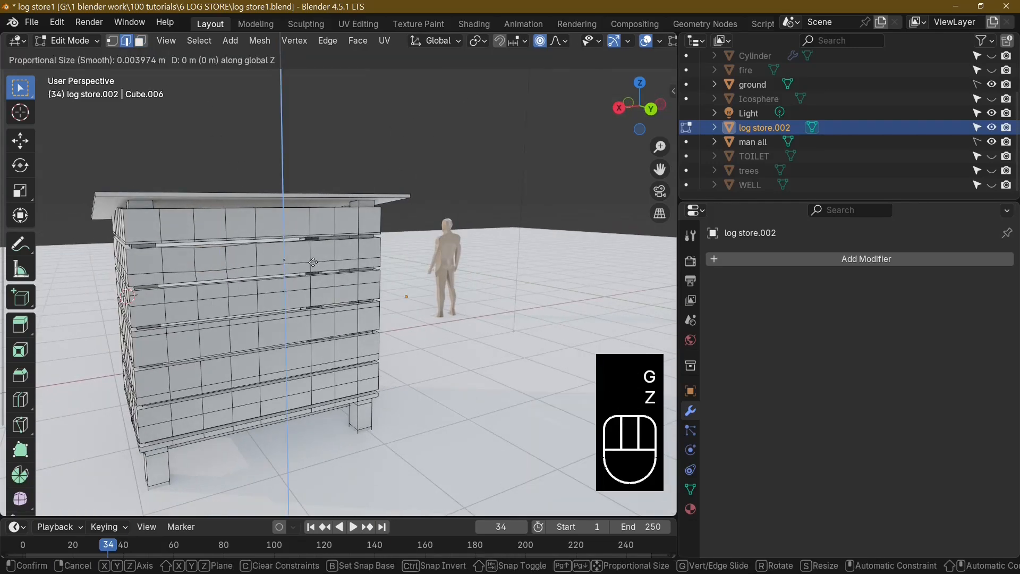
left_click(311, 260)
key("Tab")
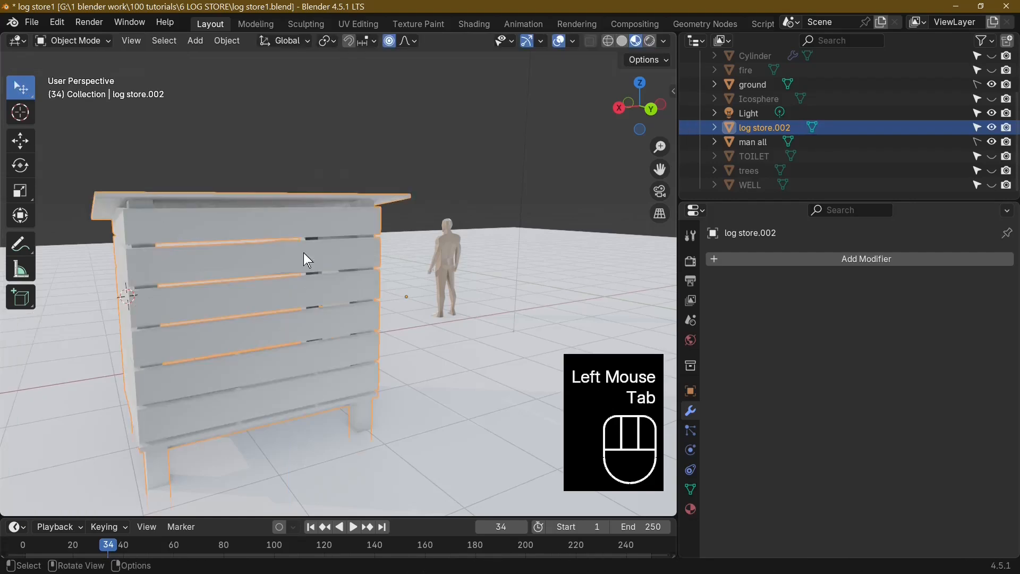
- In Edit Mode, select a vertical edge loop near the right end of the third back slat and shift it slightly, adjusting it along Z
key("Tab")
middle_click_drag(304, 253, 336, 303)
left_click(334, 292, "alt")
key("g")
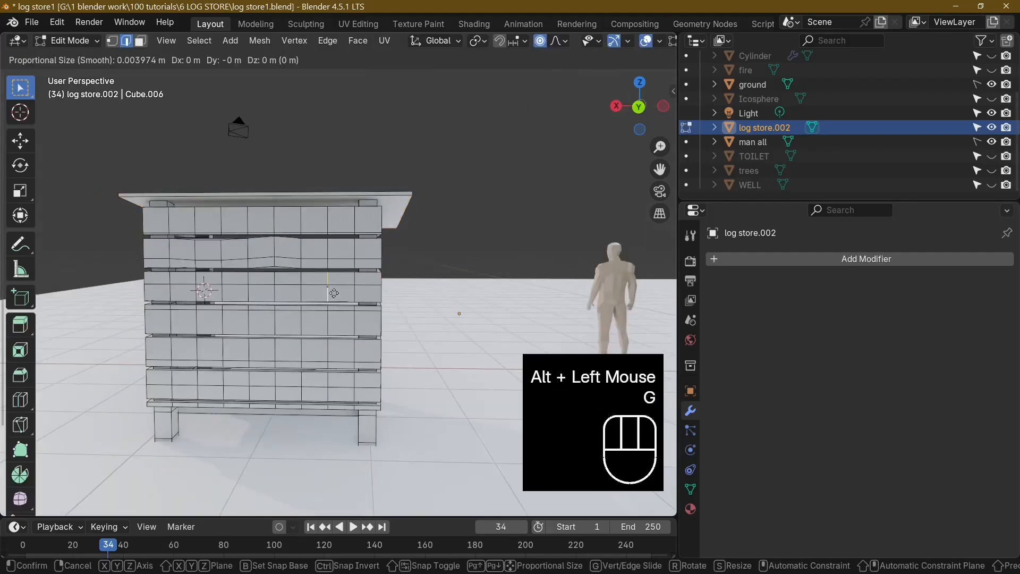
scroll(334, 296, "up", 3)
left_click(334, 296)
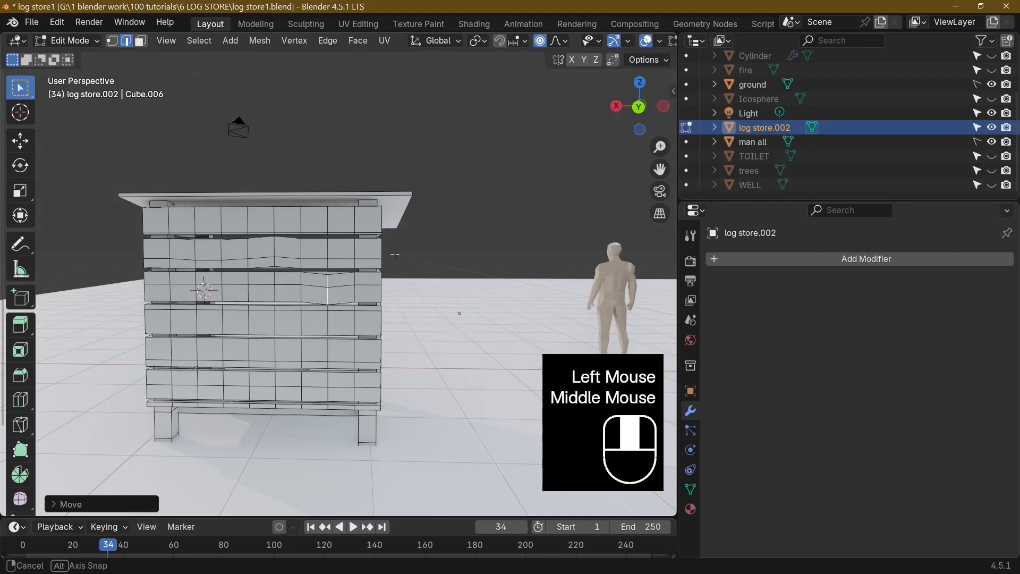
middle_click_drag(334, 295, 462, 249)
key("g")
key("z")
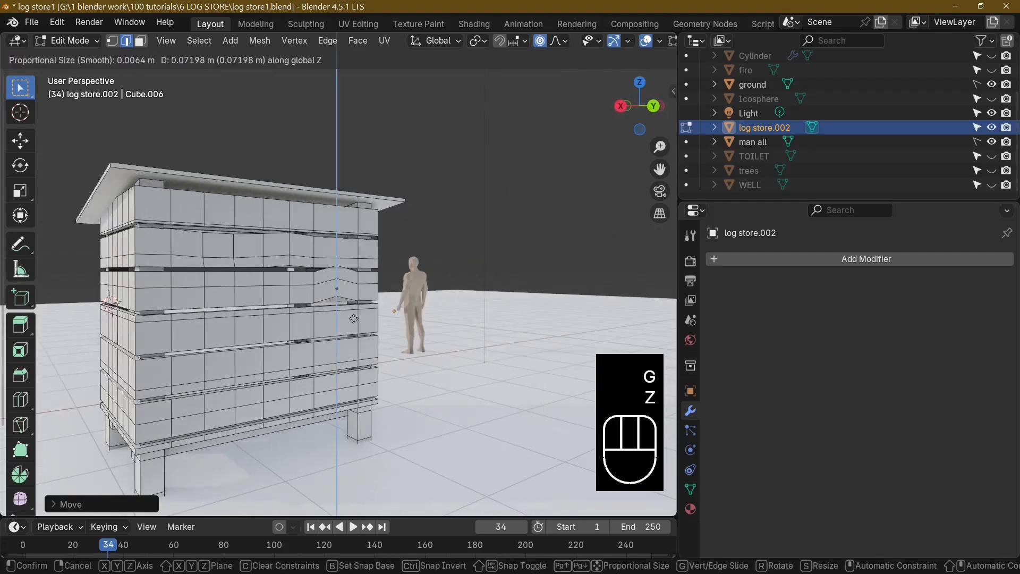
left_click(354, 324)
- Move a vertical edge loop in the middle of the fifth back slat slightly along Z
left_click(240, 358, "alt")
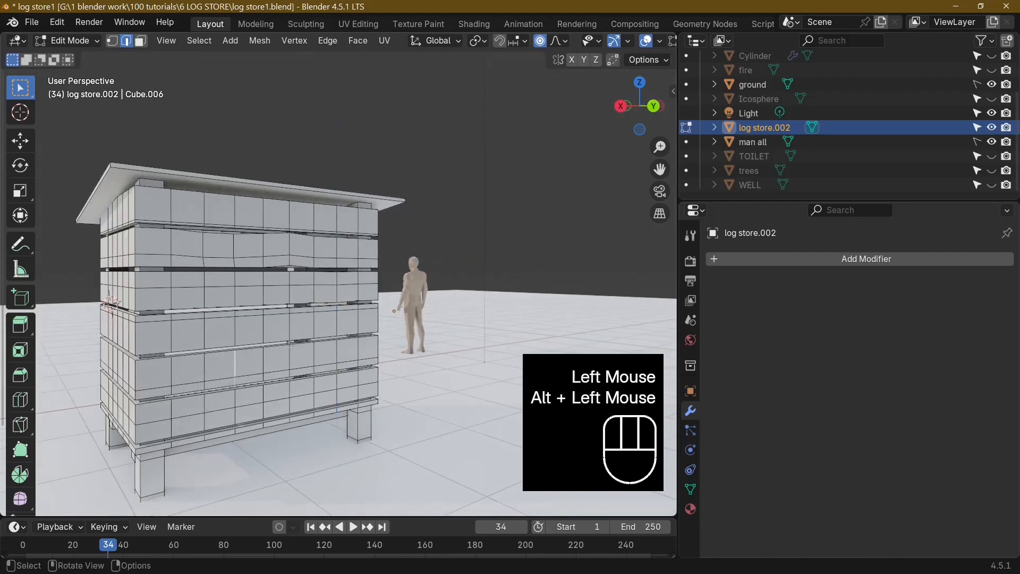
key("g")
key("z")
left_click(291, 349)
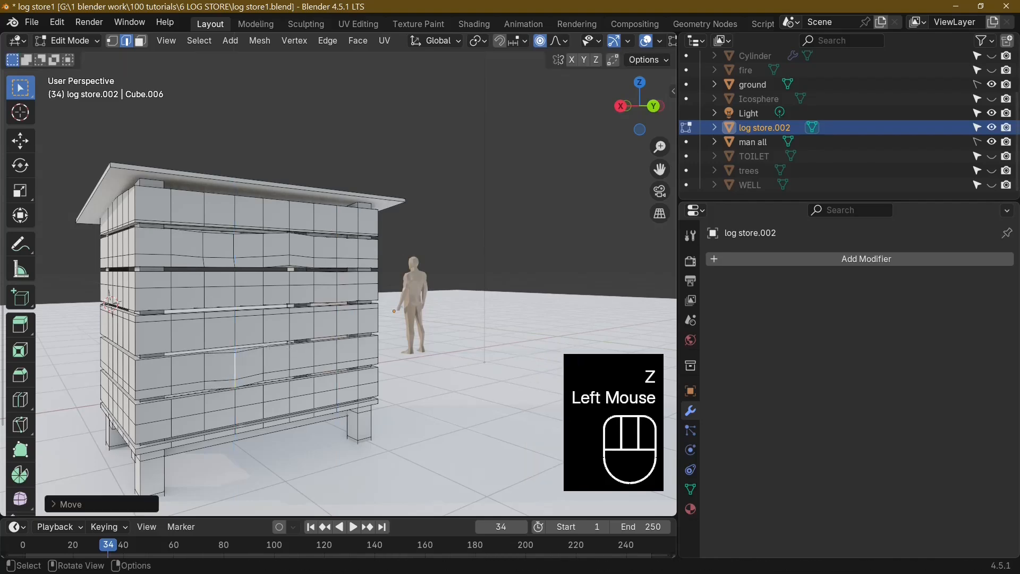
- Lower a vertical edge loop in the middle of the side wall's third slat slightly along Z
middle_click_drag(290, 349, 222, 311)
left_click(225, 297, "alt")
key("g")
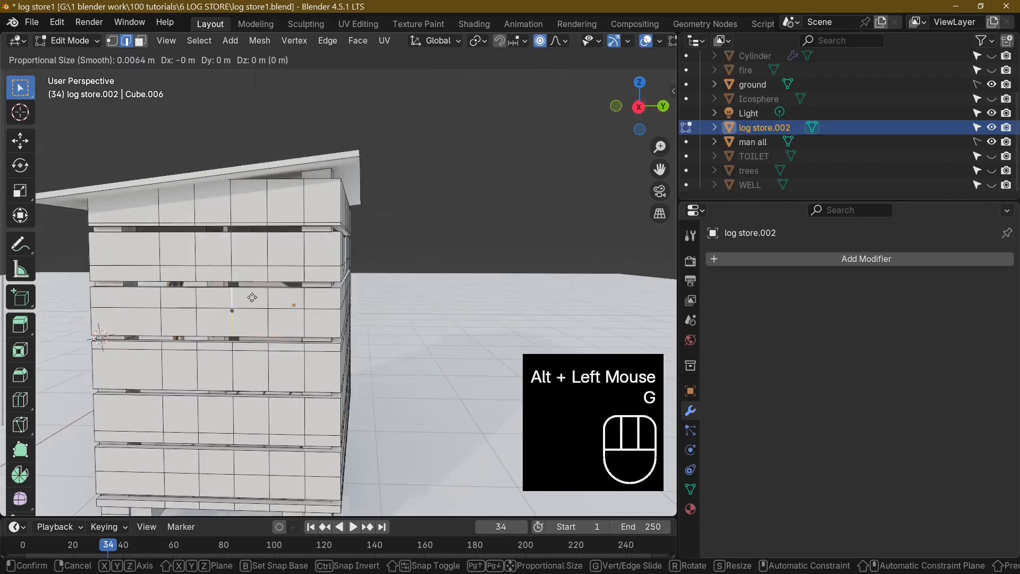
key("z")
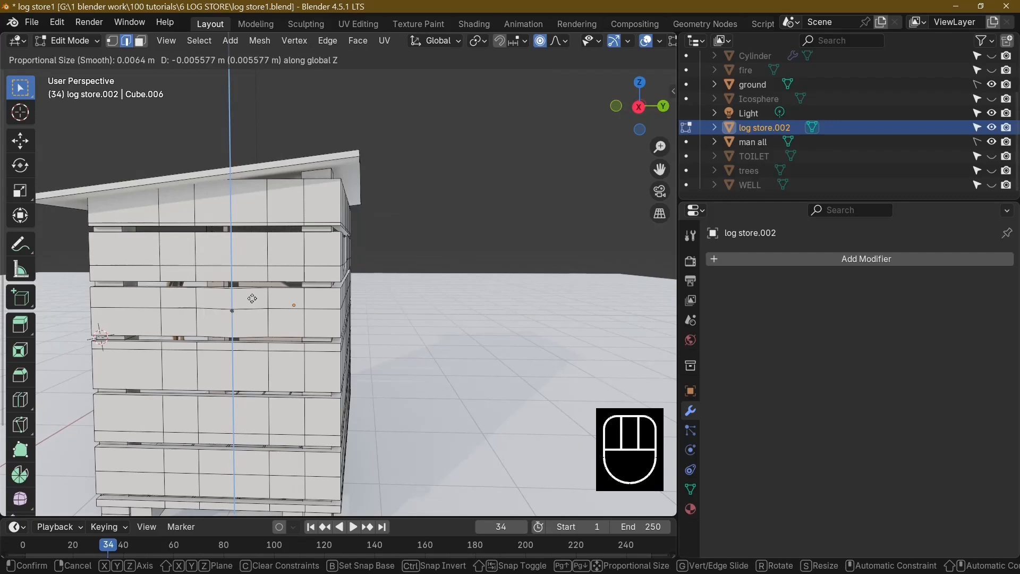
left_click(268, 271)
- Lower a vertical edge loop on the side wall's second slat slightly along Z, and return to Object Mode
left_click(265, 260, "alt")
key("g")
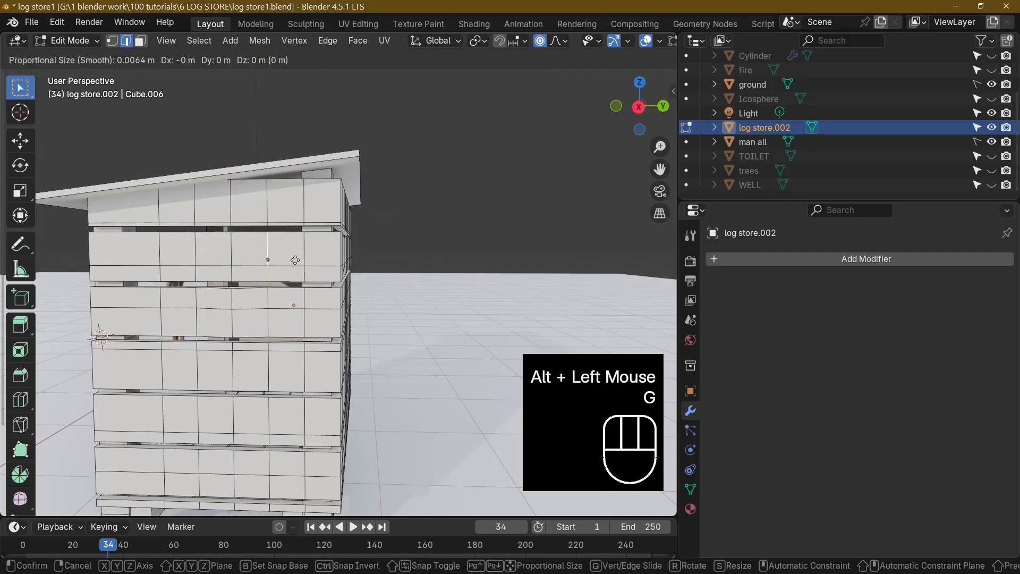
key("z")
left_click(296, 264)
key("Tab")
middle_click_drag(296, 264, 416, 387)
scroll(367, 279, "down", 2)
scroll(420, 383, "up", 3)
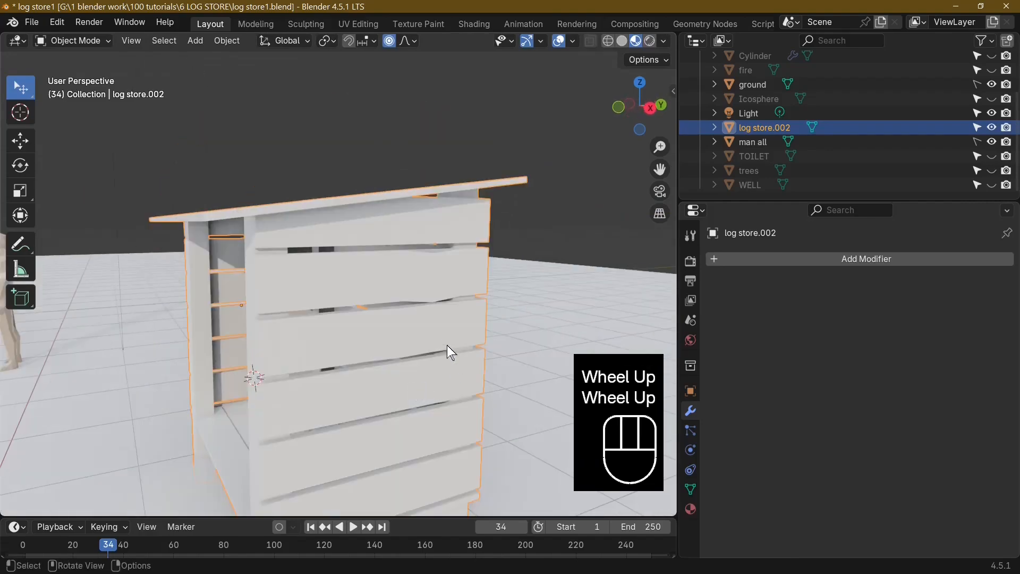
- Add a Bevel modifier to the log store in Object Mode
key("Tab")
middle_click_drag(447, 346, 249, 268)
scroll(249, 267, "down", 2)
key("Tab")
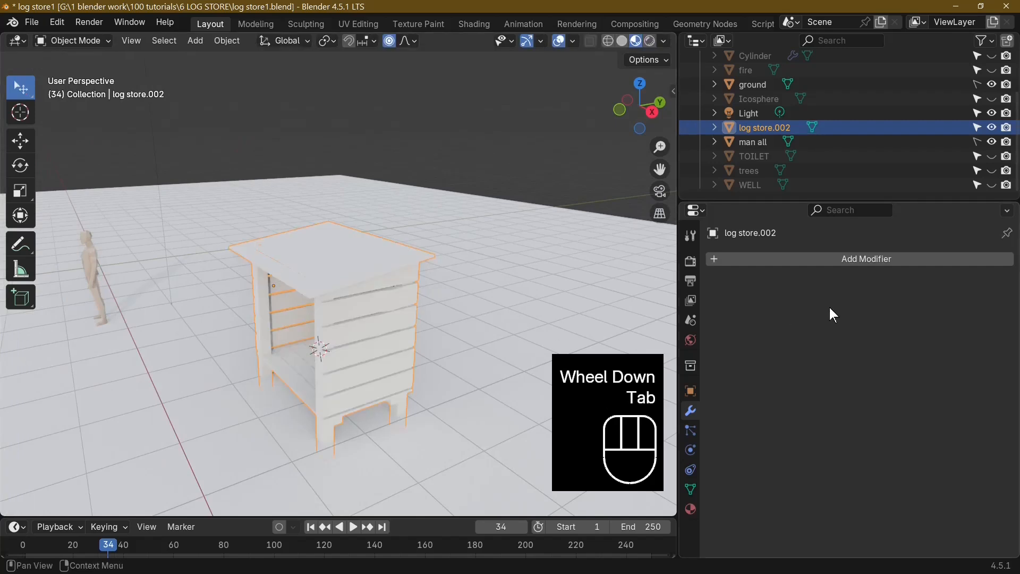
left_click(804, 265)
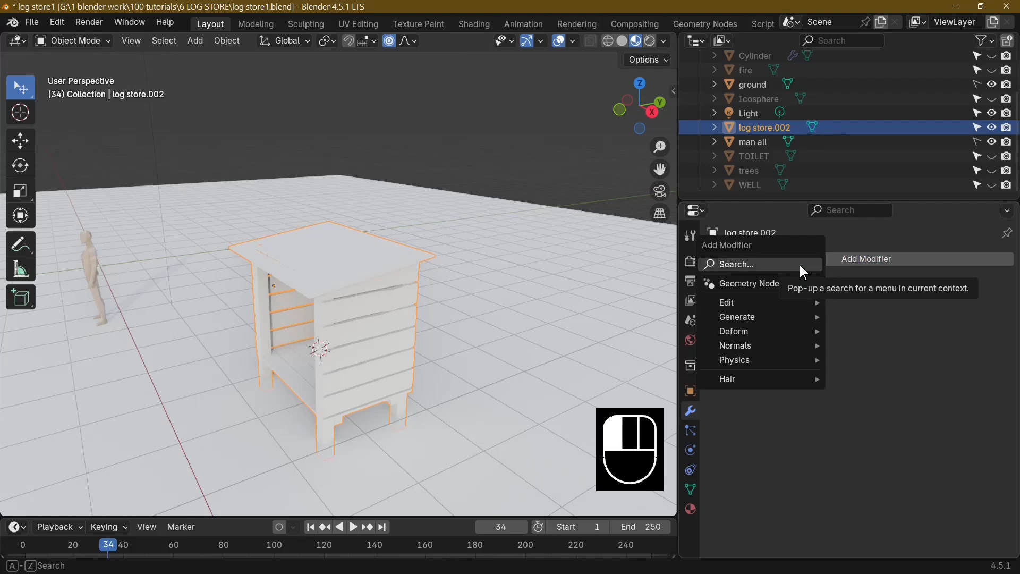
left_click(800, 265)
left_click(770, 312)
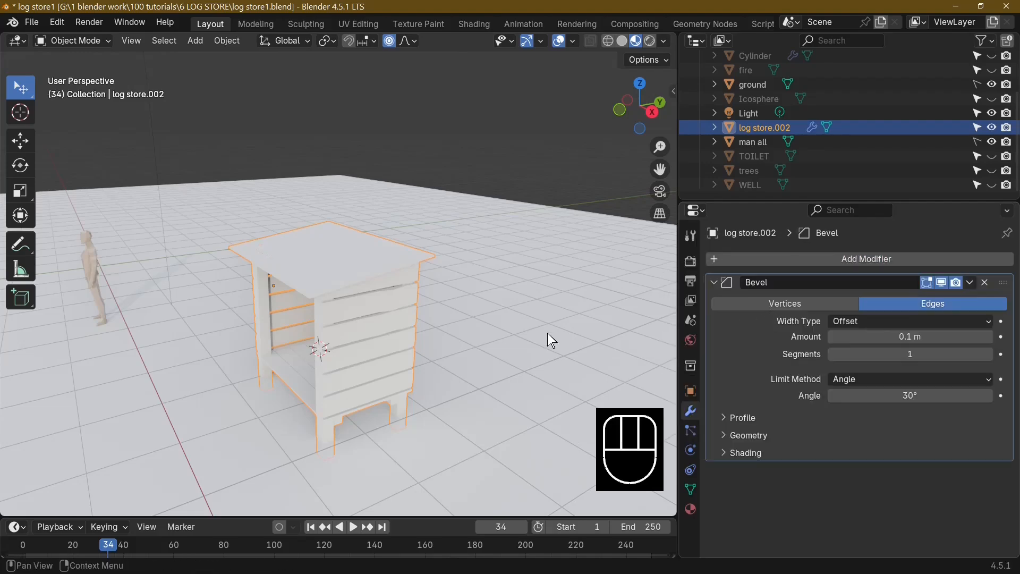
- Set the Bevel modifier's angle limit to 90°, its amount to 0.16 m and its segments to 4
scroll(334, 387, "up", 5)
middle_click_drag(335, 388, 372, 366)
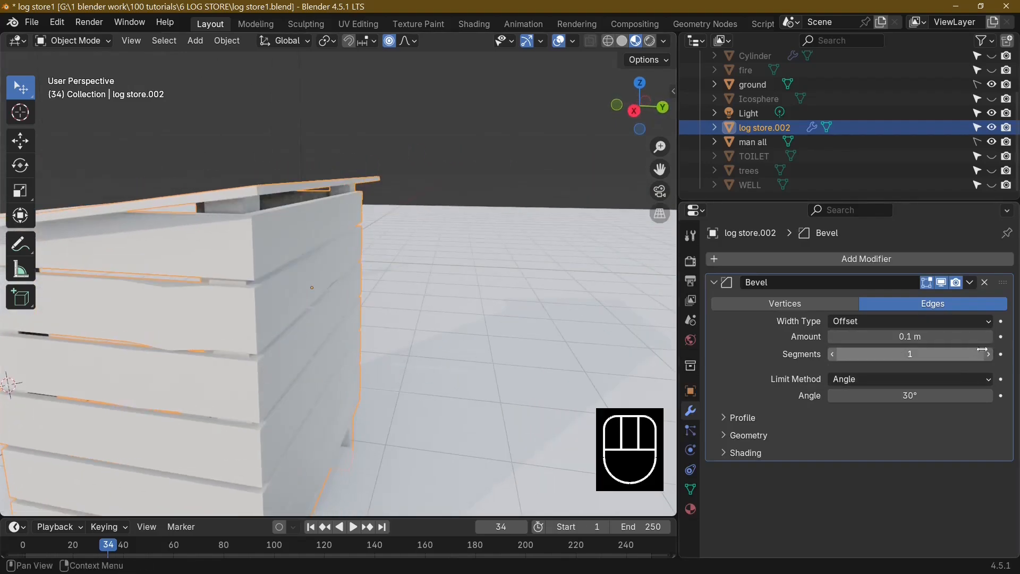
left_click(885, 394)
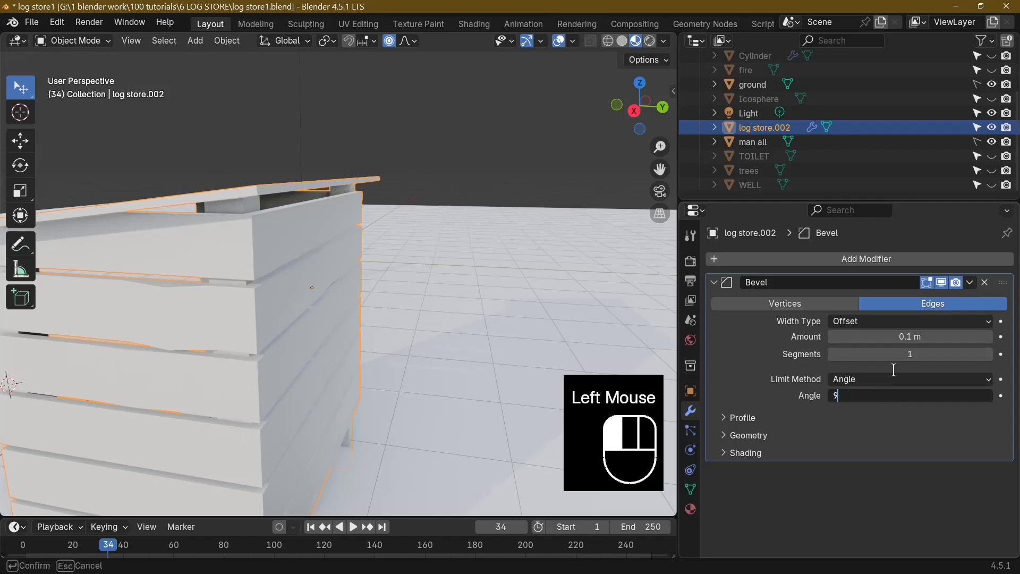
key("Return")
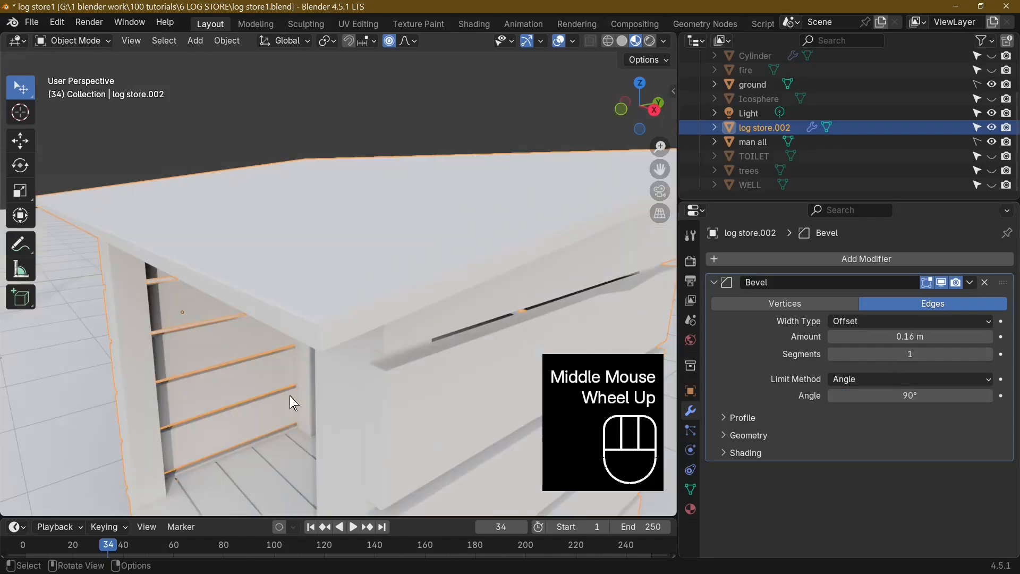
scroll(305, 366, "up", 1)
scroll(305, 367, "down", 1)
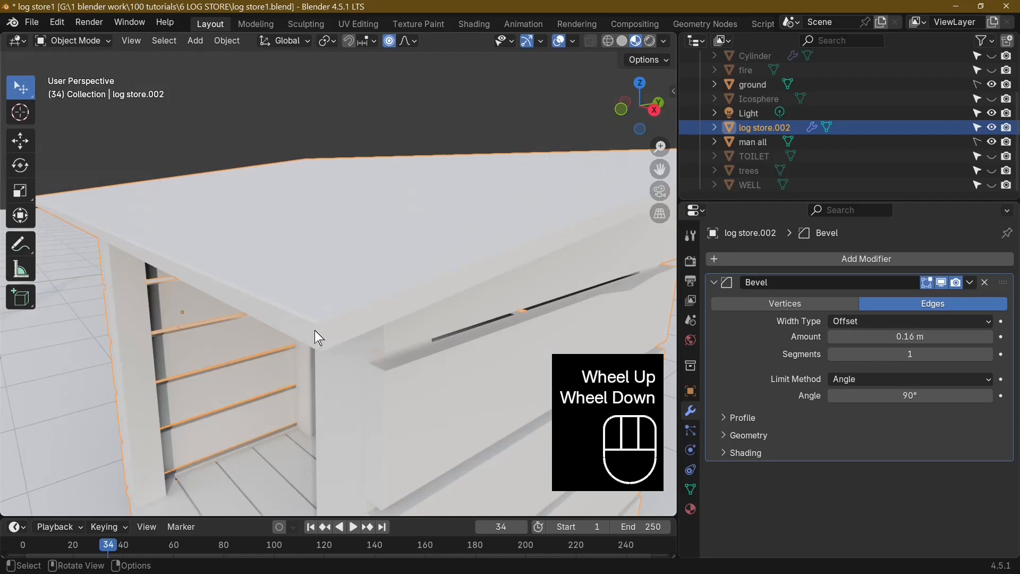
left_click(989, 354)
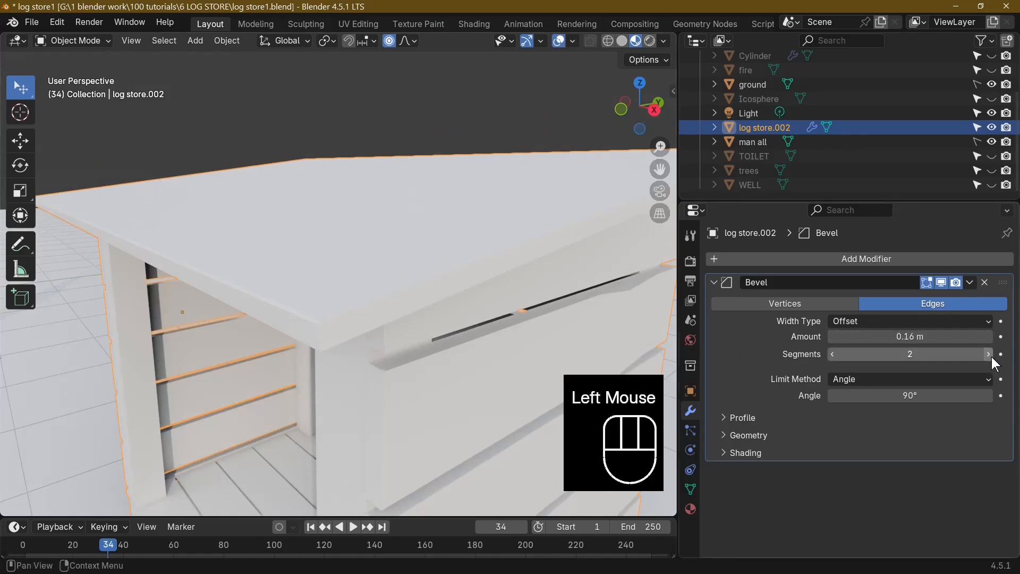
left_click(989, 354)
left_click(989, 354)
middle_click_drag(246, 353, 240, 326)
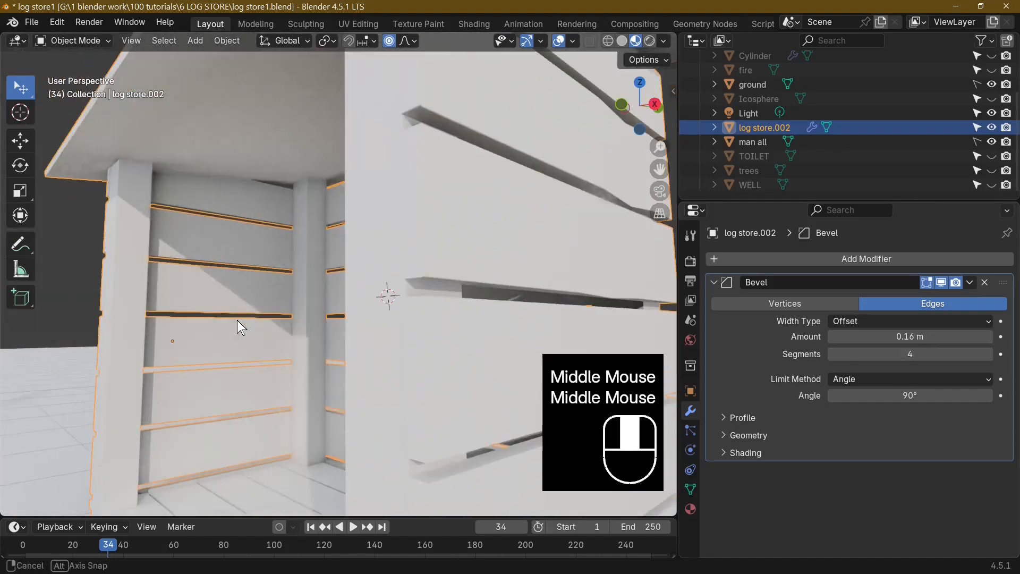
- Try a 30° angle limit on the bevel, and set it to 2.13 m, 20 segments and a 90° limit
left_click(868, 396)
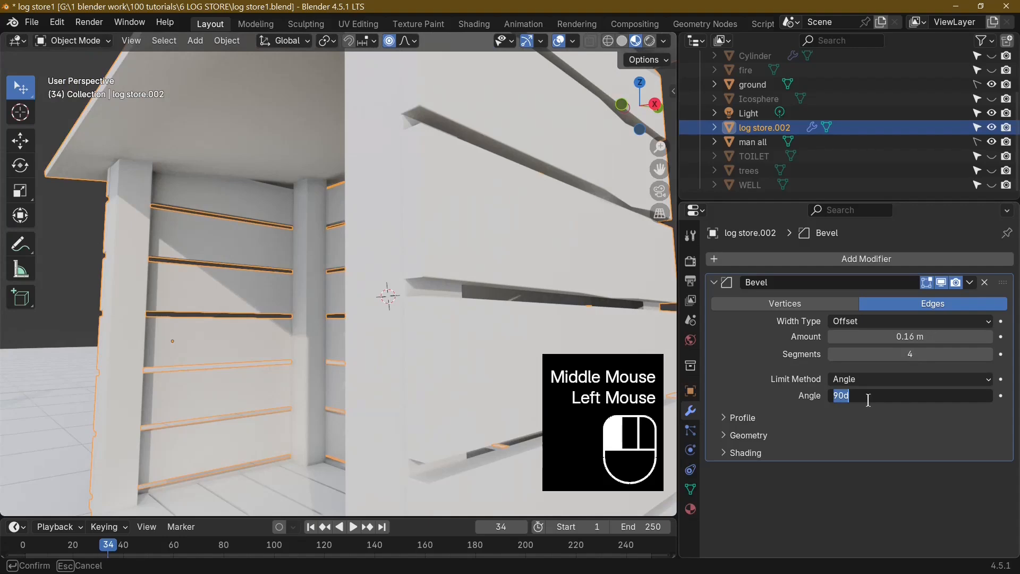
key("Return")
scroll(457, 345, "down", 4)
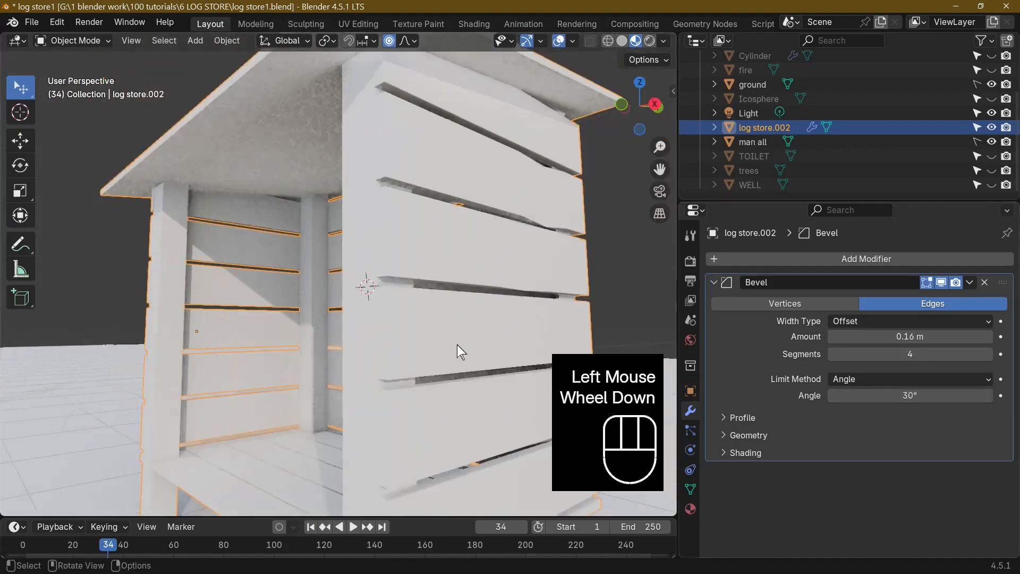
middle_click_drag(457, 345, 489, 373)
scroll(455, 386, "up", 3)
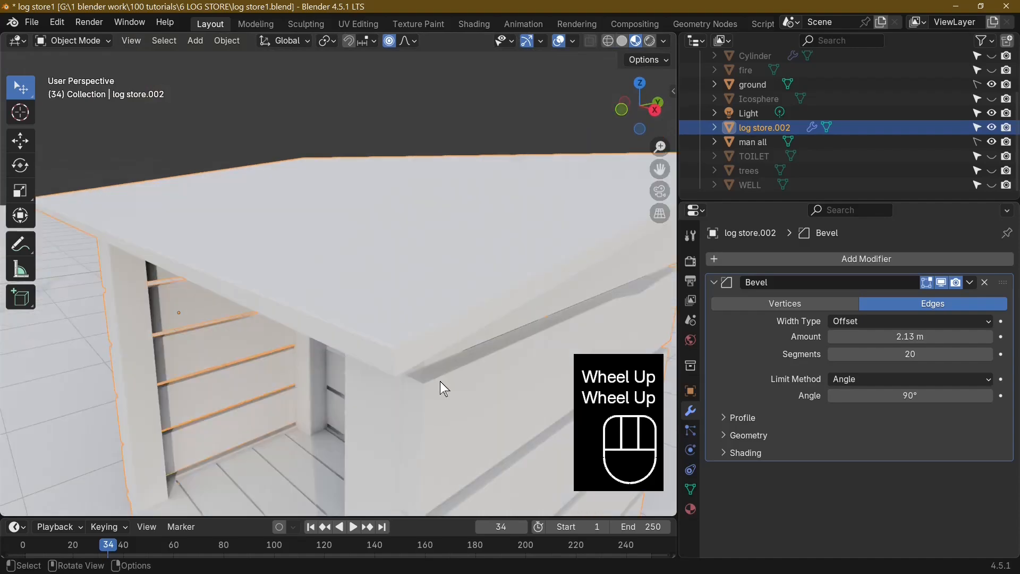
middle_click_drag(440, 381, 438, 352)
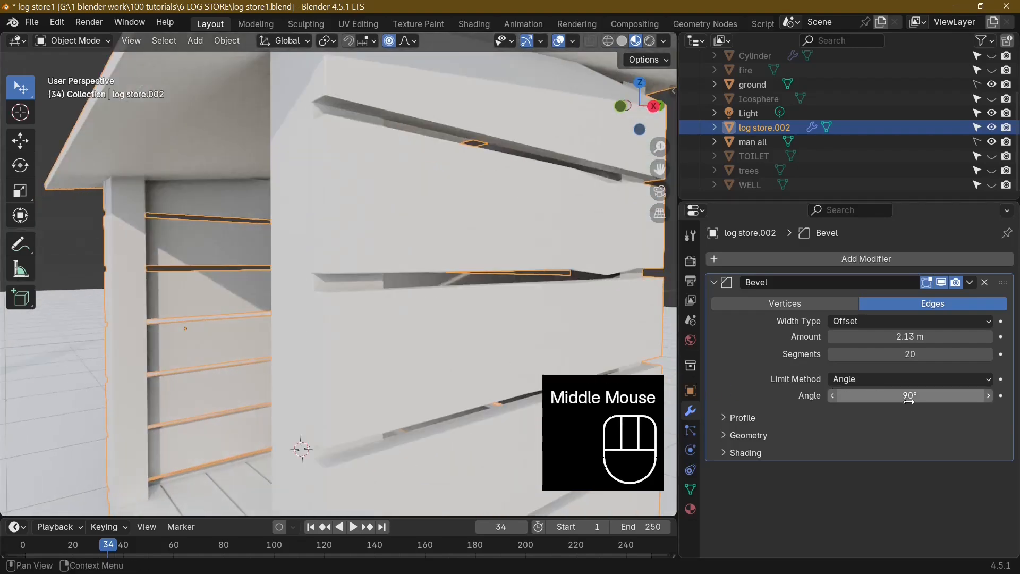
- Try an angle limit of 5° on the bevel and inspect the roof and slat edges
left_click_drag(909, 401, 909, 401)
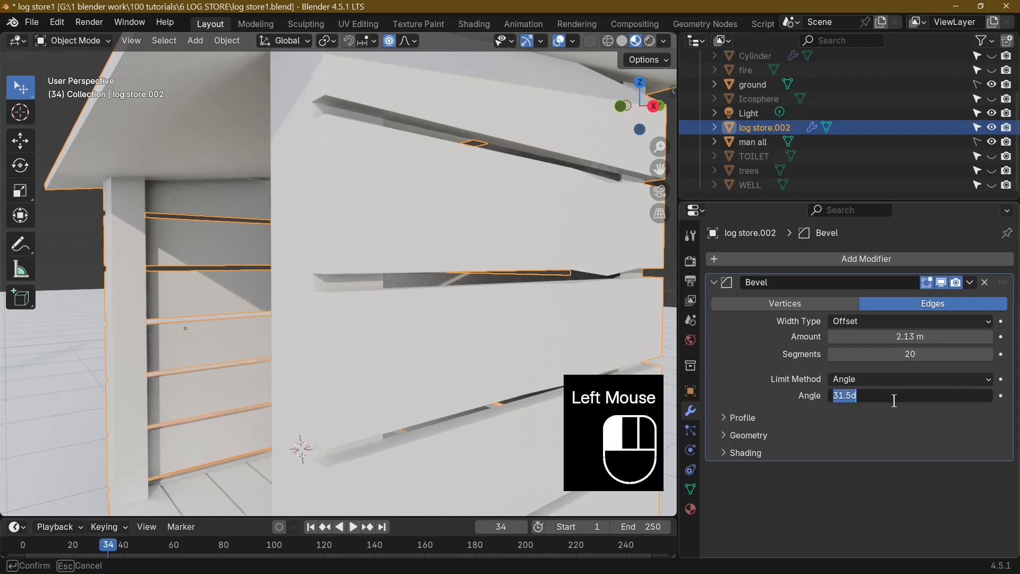
type("5")
key("Return")
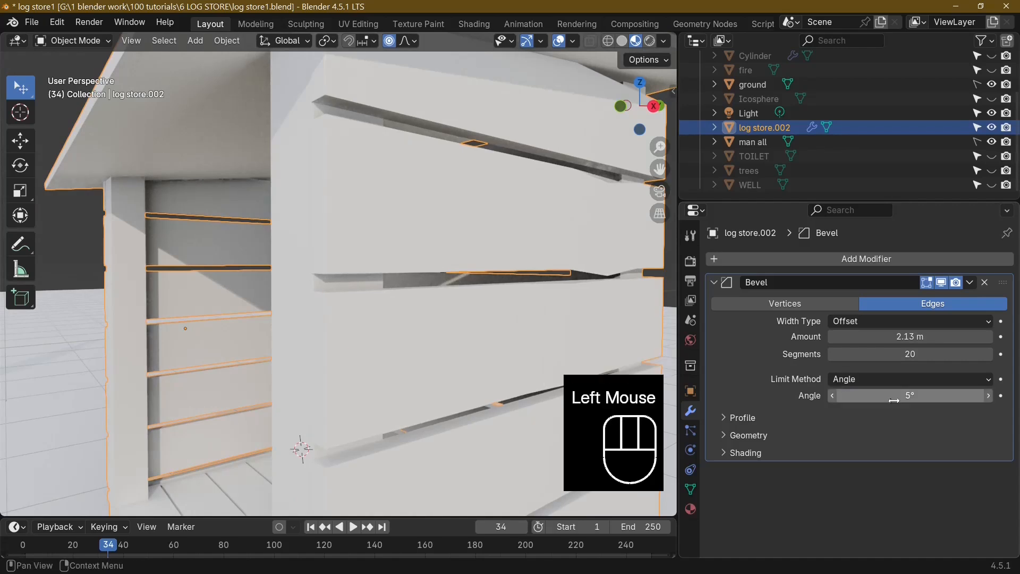
scroll(363, 326, "down", 5)
middle_click_drag(362, 327, 397, 388)
scroll(420, 377, "up", 3)
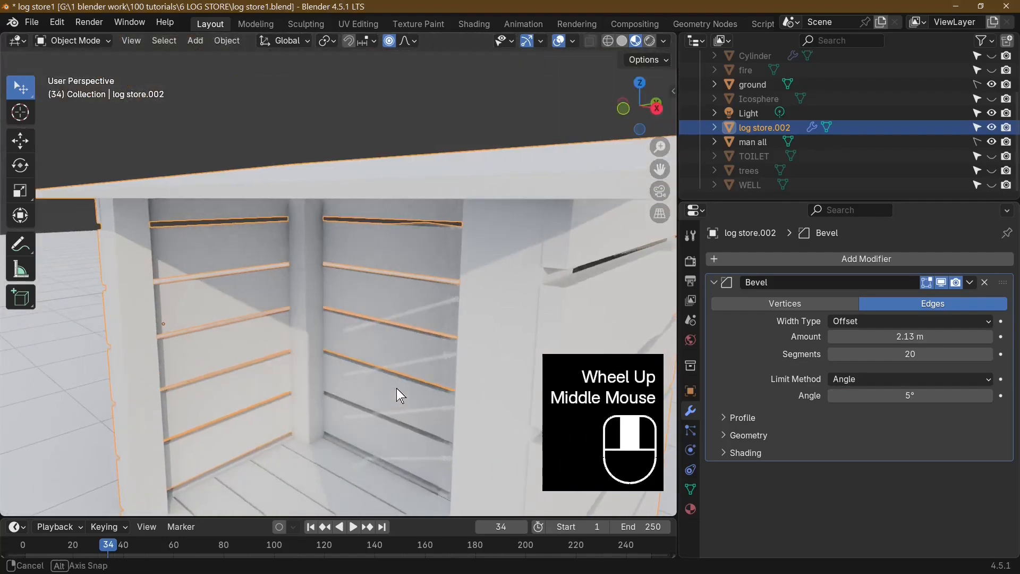
- Set the bevel amount to 2 m and its angle limit to 90°, and check the whole log store
left_click(902, 393)
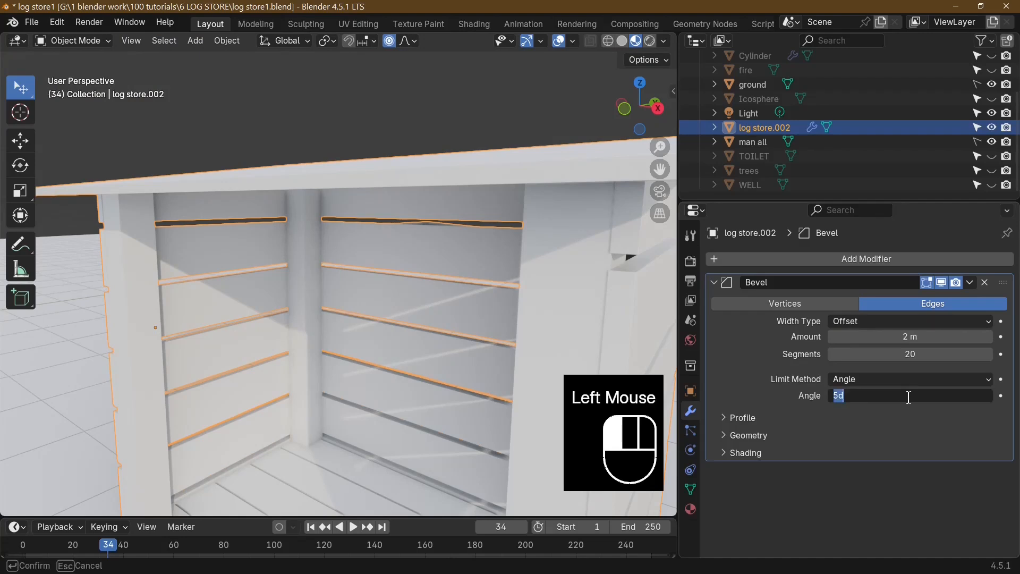
key("Return")
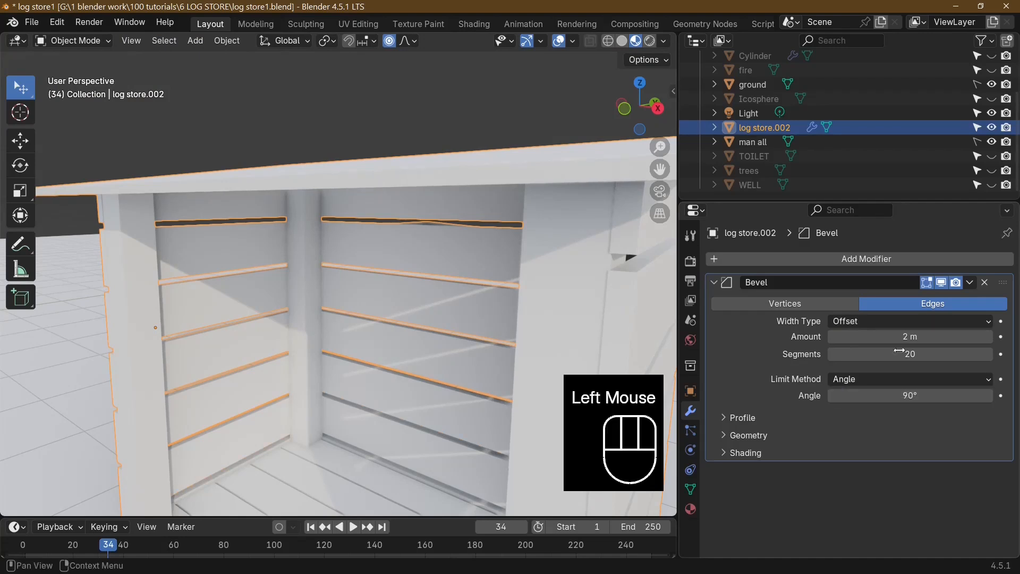
middle_click_drag(441, 147, 366, 185)
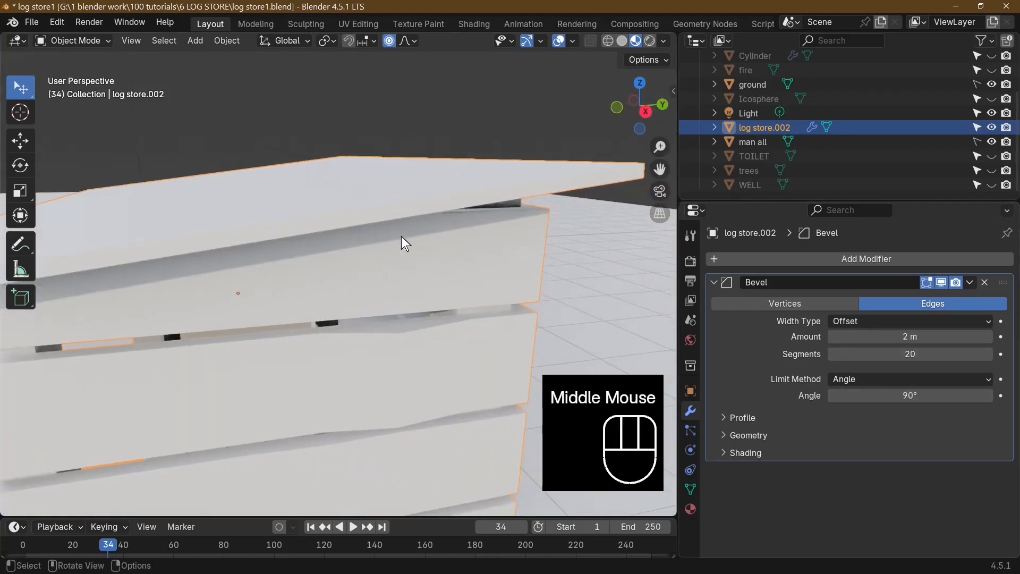
scroll(400, 235, "down", 3)
scroll(448, 299, "up", 4)
scroll(448, 299, "down", 2)
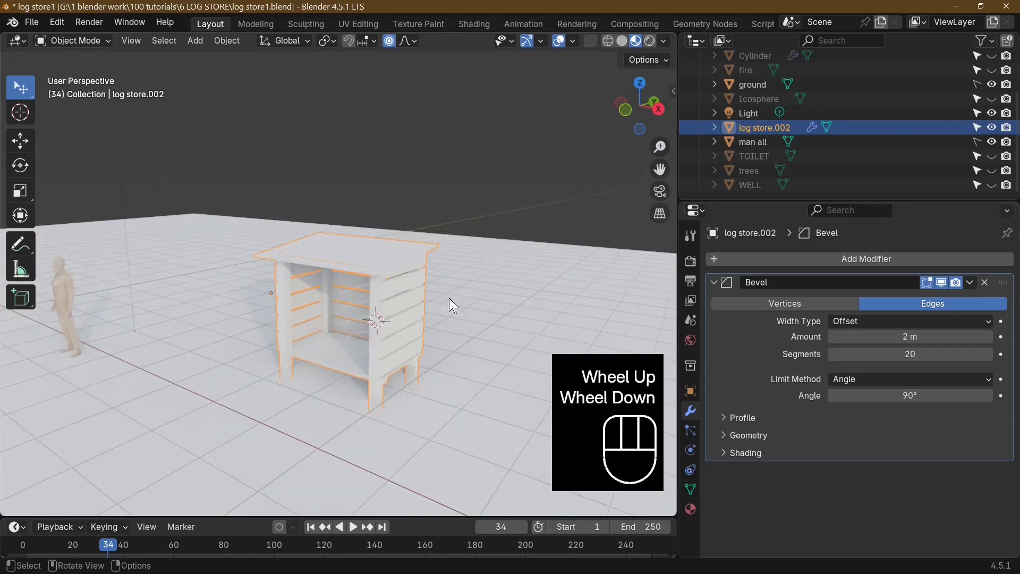
- Unhide all hidden objects to show the log store among the cabin, toilet, well and trees
key("alt")
key("alt+h")
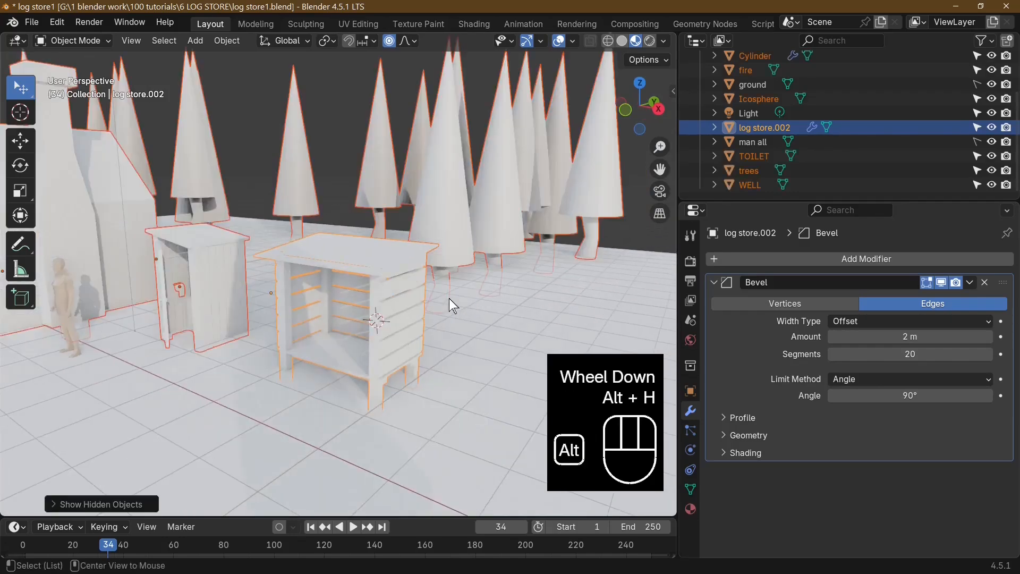
scroll(448, 298, "down", 1)
middle_click_drag(449, 298, 313, 301)
scroll(271, 298, "up", 3)
scroll(184, 277, "down", 2)
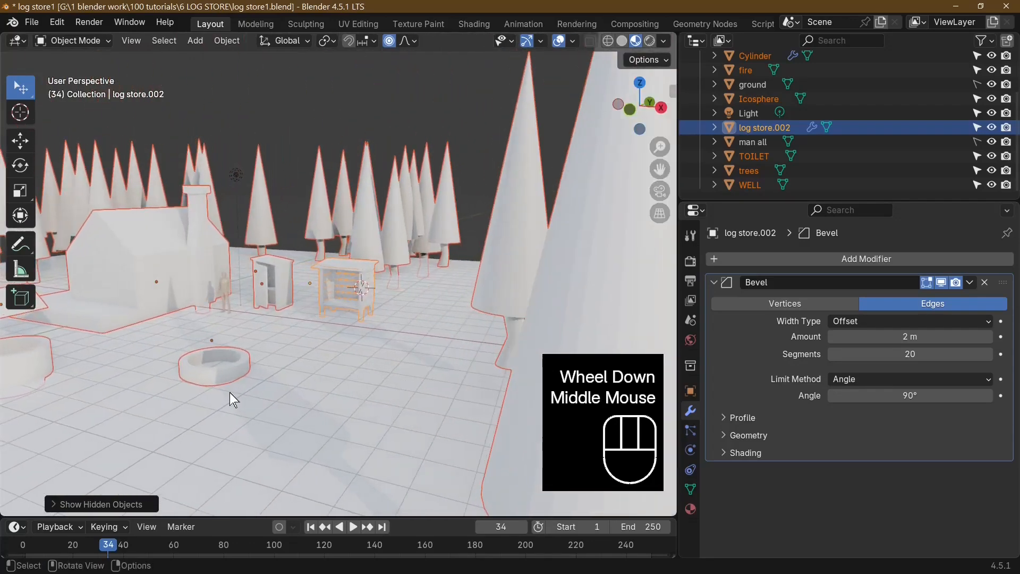
- Select the fire ring and examine it together with the surrounding buildings
left_click(240, 375)
scroll(302, 394, "up", 2)
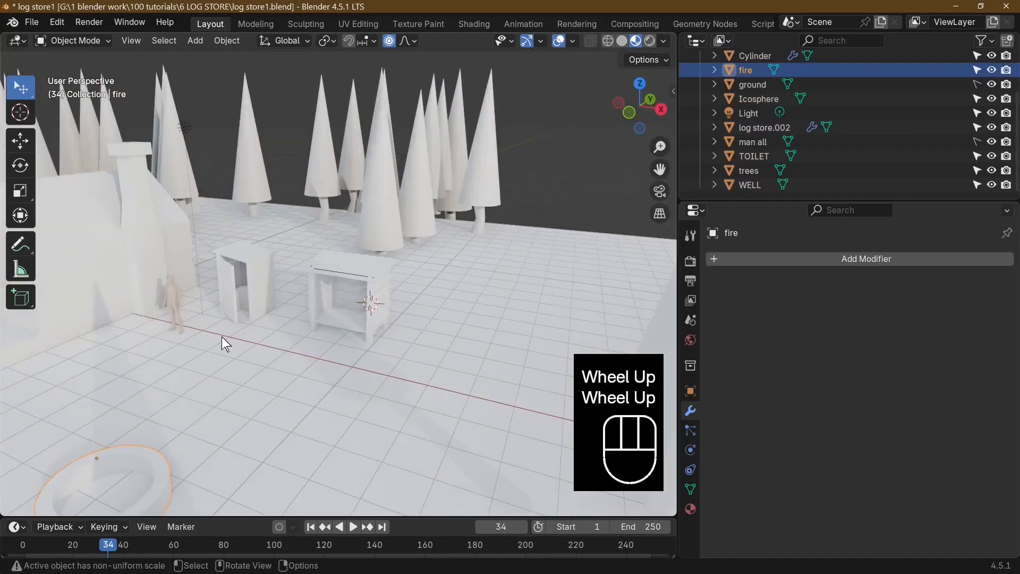
middle_click_drag(220, 337, 394, 296)
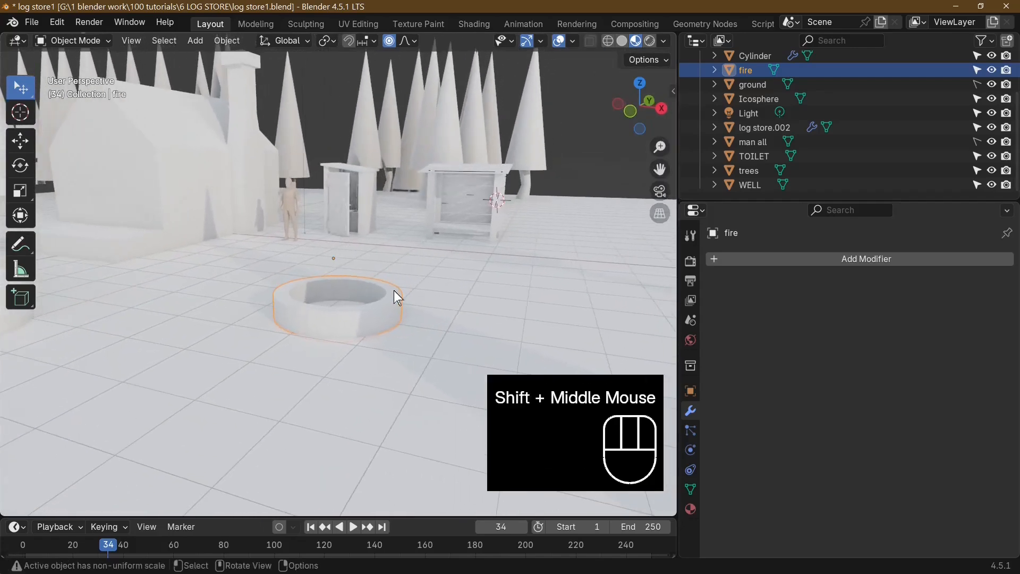
scroll(396, 300, "up", 2)
scroll(399, 307, "down", 1)
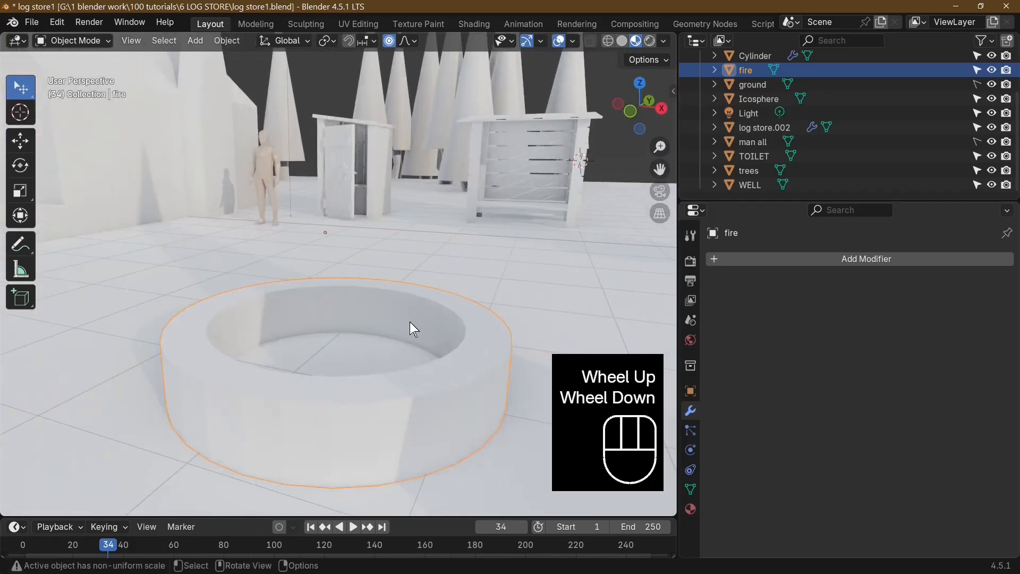
middle_click_drag(409, 322, 492, 318)
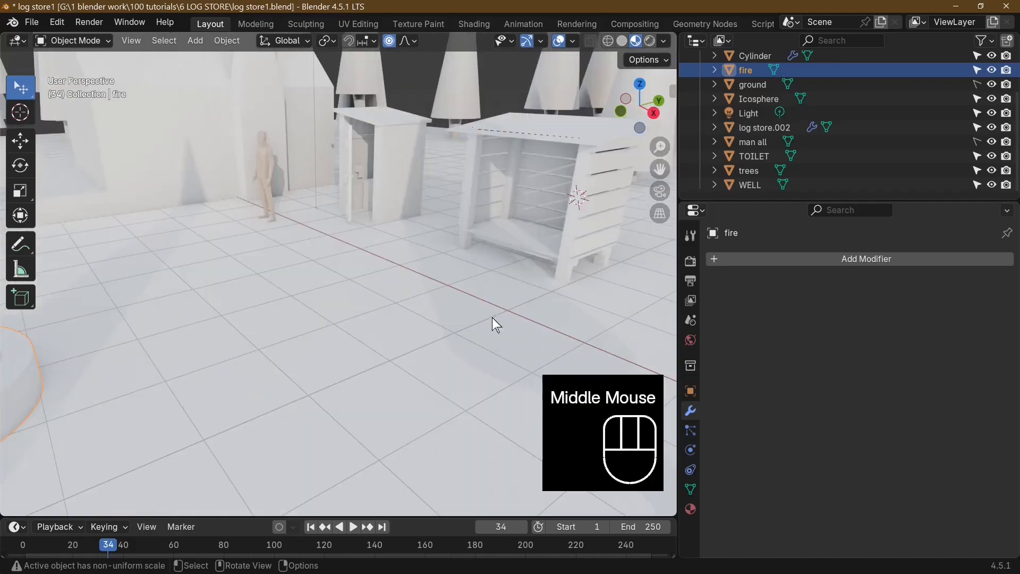
- Select the log store, check its mesh in Edit Mode and return to Object Mode
scroll(493, 317, "up", 2)
scroll(492, 318, "down", 1)
left_click(464, 199)
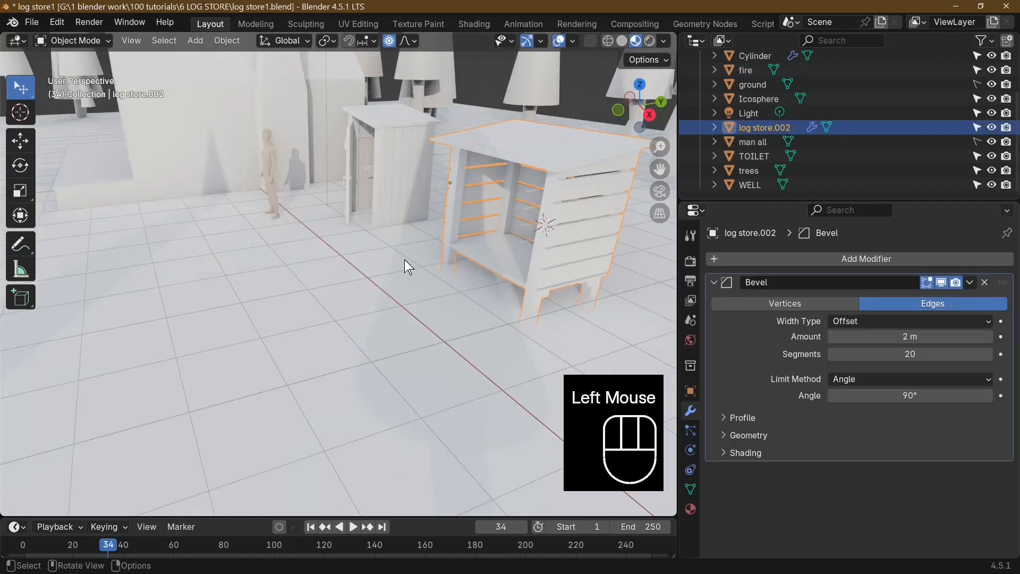
scroll(542, 255, "up", 2)
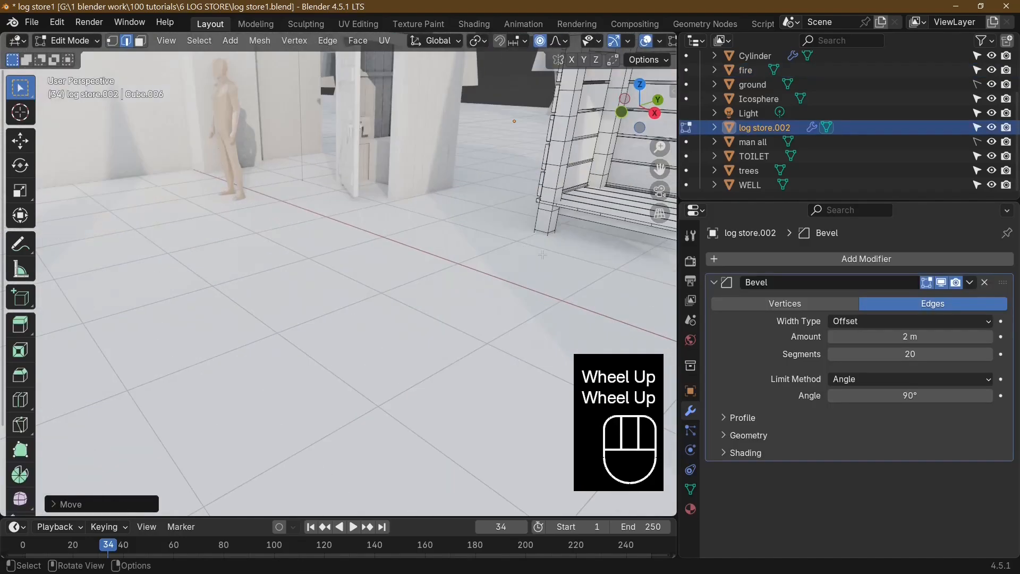
scroll(542, 255, "down", 1)
key("Tab")
- Examine the log store's placement among the surrounding buildings and trees, and reselect the fire ring
middle_click_drag(288, 234, 323, 235)
scroll(394, 228, "up", 2)
scroll(394, 228, "down", 3)
scroll(264, 232, "down", 2)
scroll(340, 305, "up", 2)
middle_click_drag(340, 305, 297, 275)
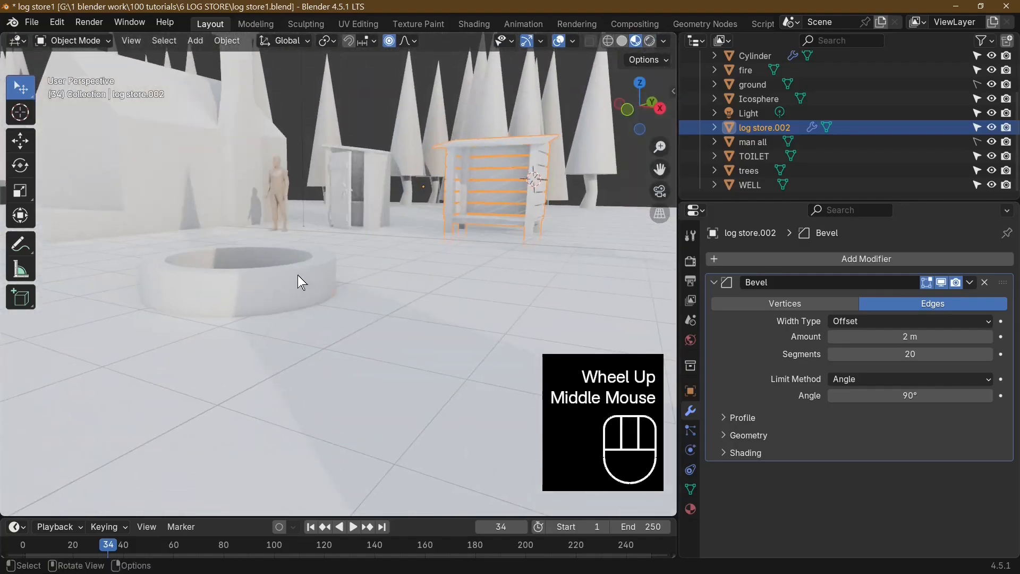
left_click(297, 276)
scroll(452, 261, "down", 2)
middle_click_drag(449, 261, 458, 255)
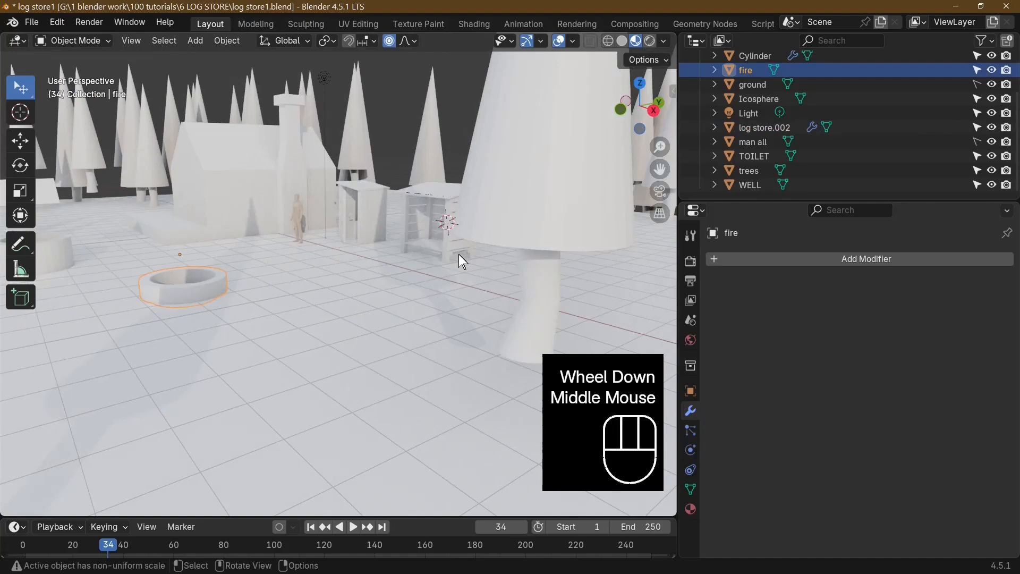
- Switch the viewport to rendered shading and inspect the log store beside the toilet and the human figure
left_click(650, 41)
scroll(419, 317, "up", 2)
scroll(419, 316, "up", 1)
mouse_move(419, 317)
middle_mouse_down()
mouse_move(396, 351)
mouse_move(513, 336)
mouse_move(413, 334)
middle_mouse_up()
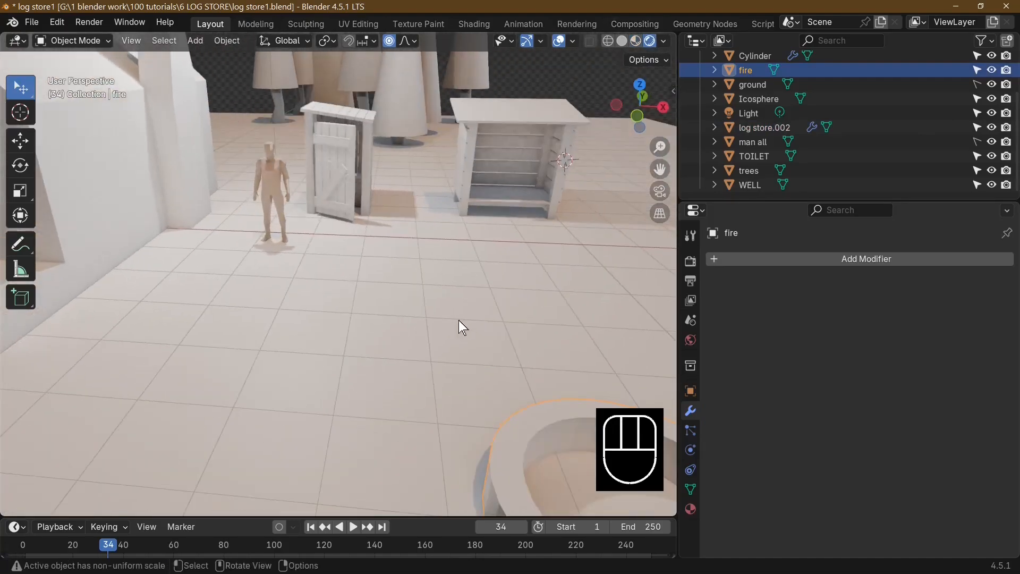
scroll(463, 311, "up", 2)
scroll(469, 298, "up", 1)
middle_click_drag(469, 298, 372, 249, "shift")
scroll(257, 203, "down", 2)
scroll(257, 203, "down", 1)
middle_click_drag(257, 203, 342, 157)
middle_click_drag(289, 186, 342, 178)
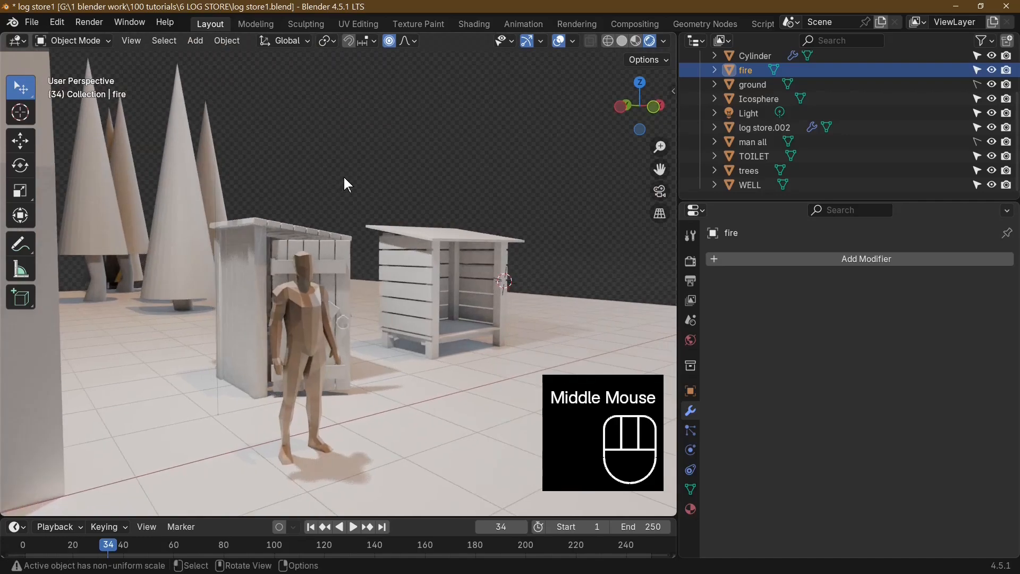